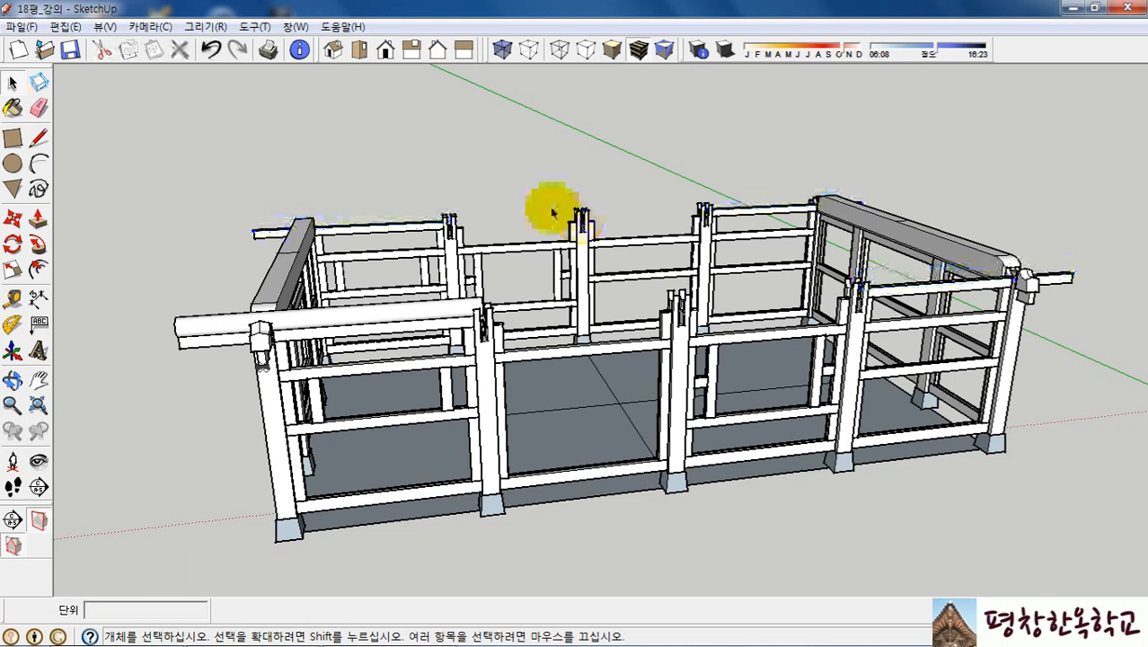
Hide the round purlin over the front-left bay and copy the beam beneath it 900 along the wall to span the second bay.
right_click(423, 311)
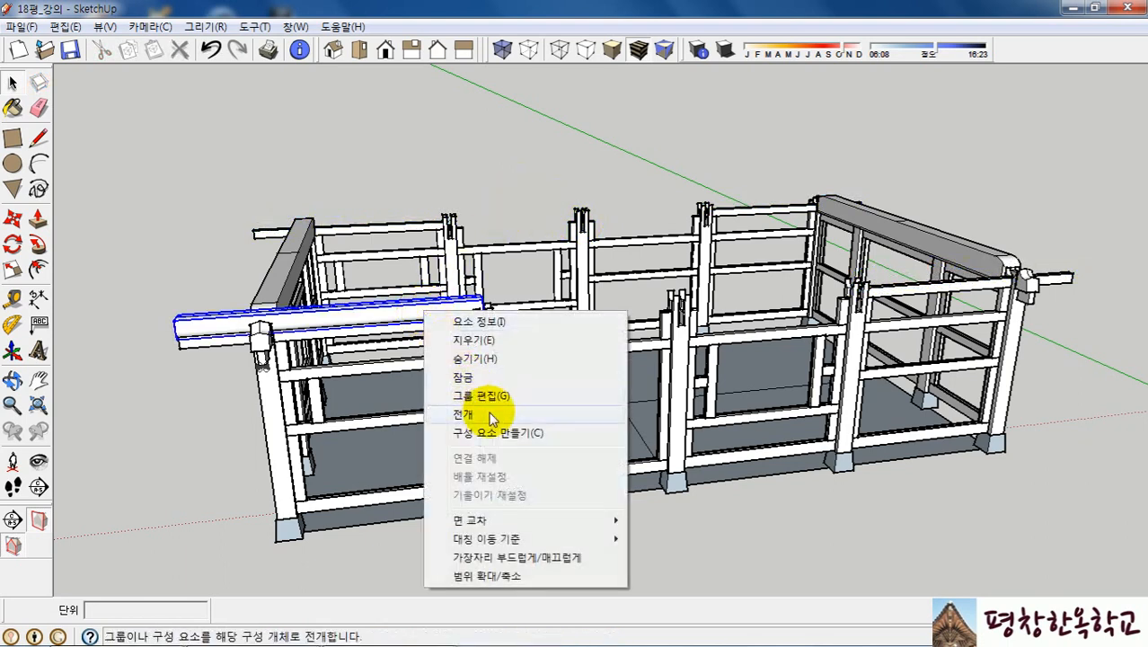
click(498, 361)
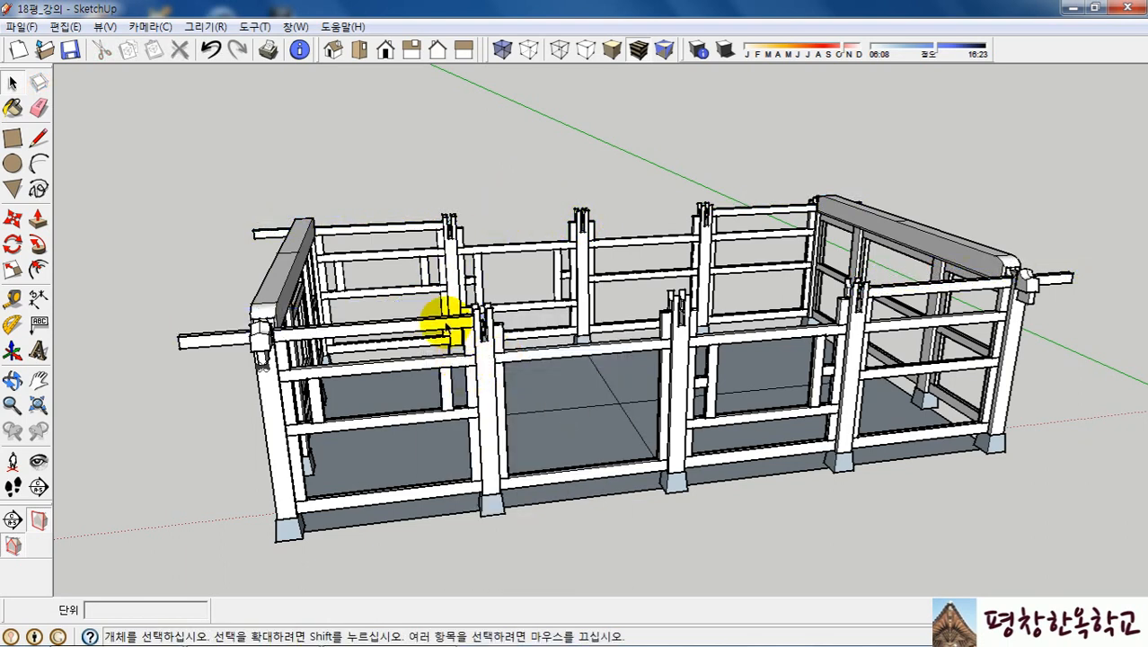
click(466, 329)
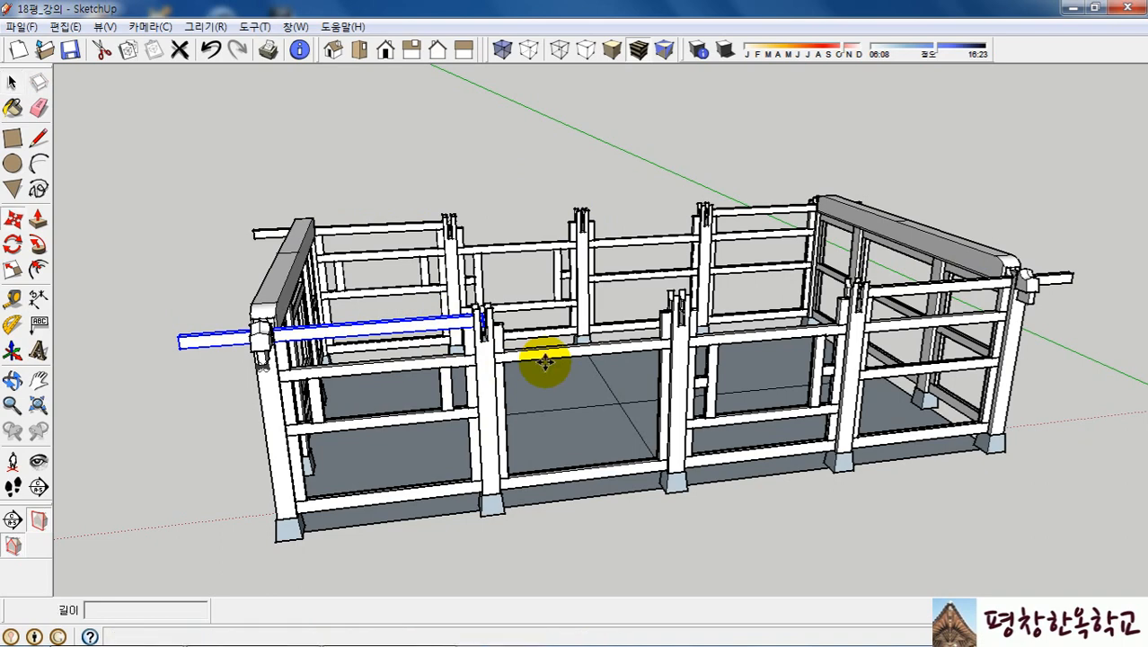
key(m)
scroll(545, 359, up, 5)
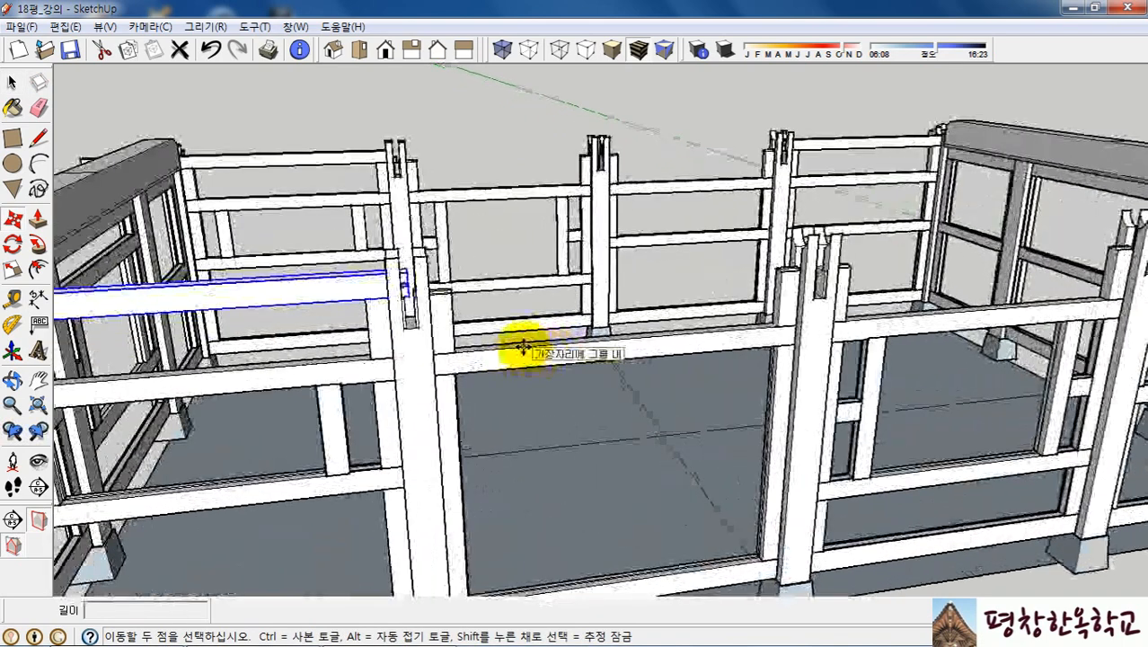
key(ctrl)
click(524, 347)
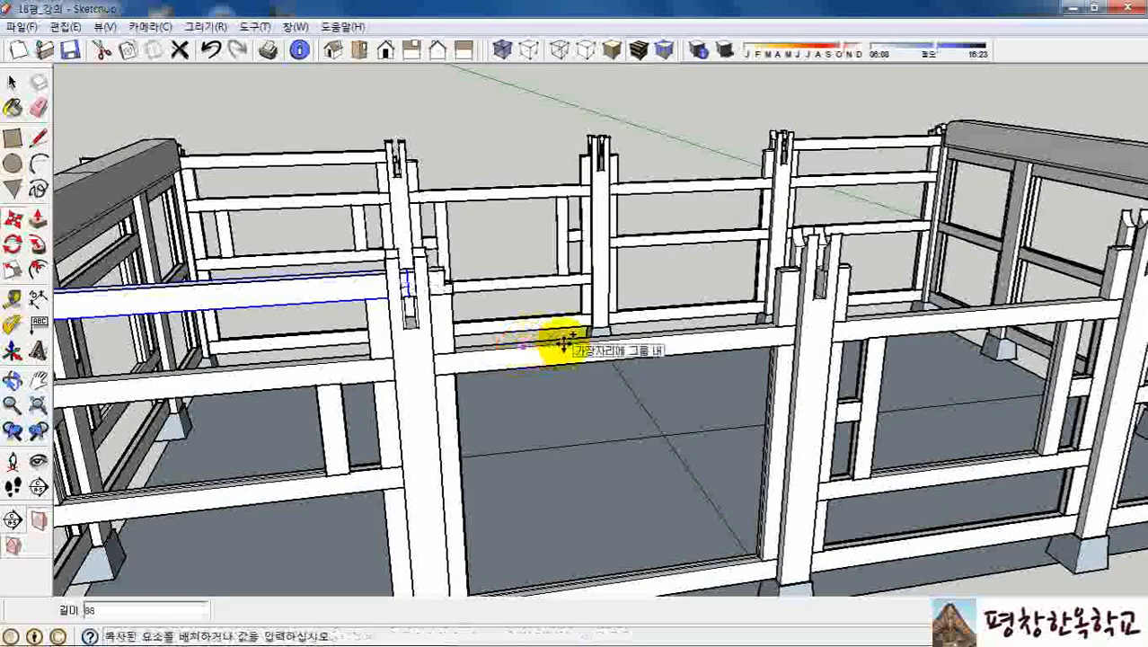
click(562, 342)
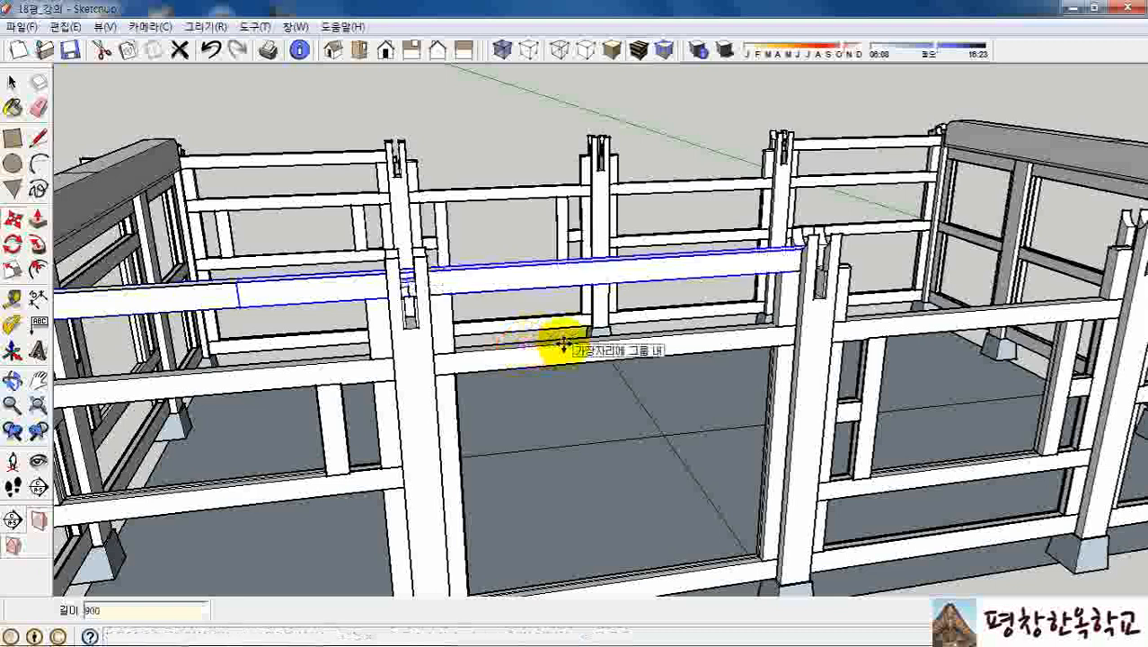
key(space)
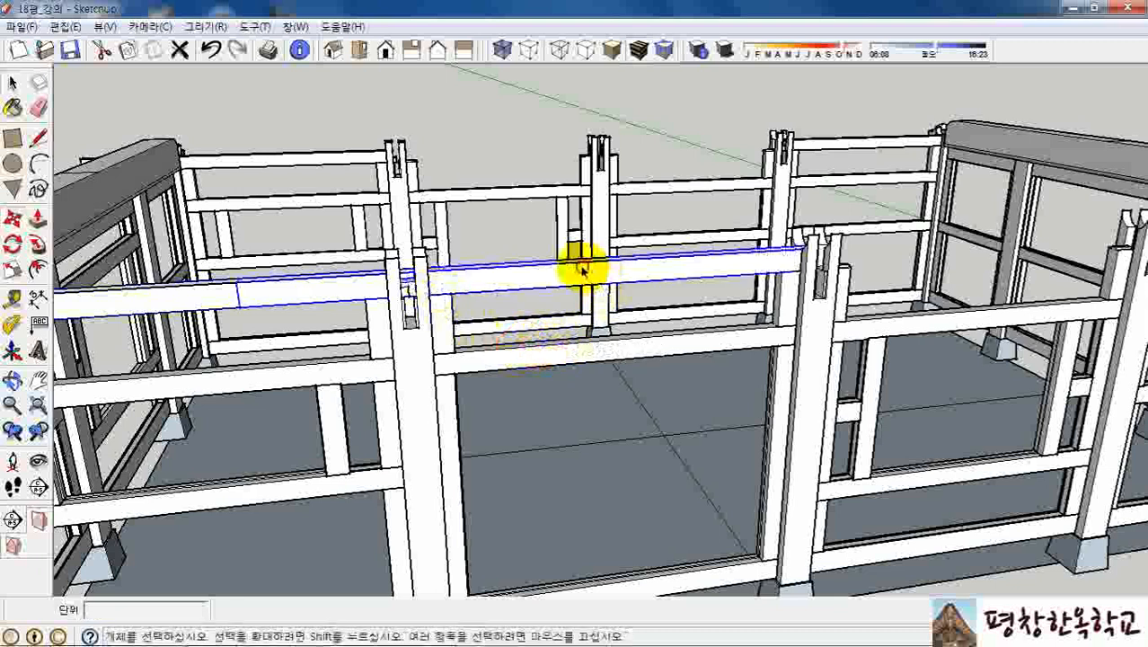
Open the copied beam for editing and place a guide line 2 inward from the left edge of its notch floor.
double_click(582, 270)
scroll(446, 285, up, 8)
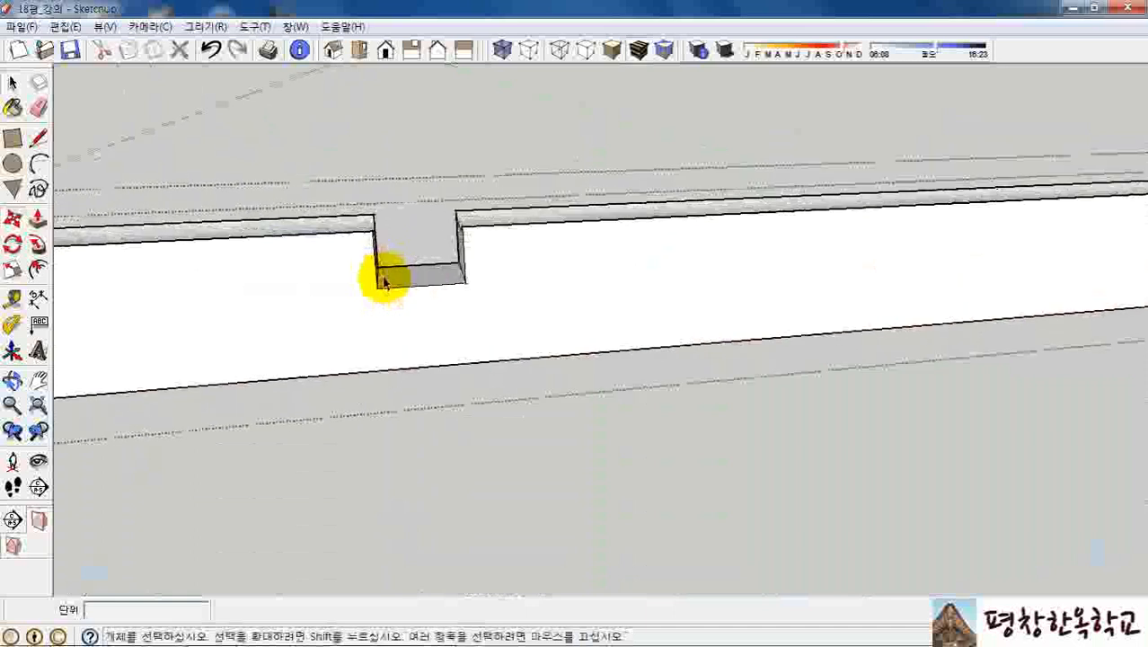
scroll(383, 282, up, 8)
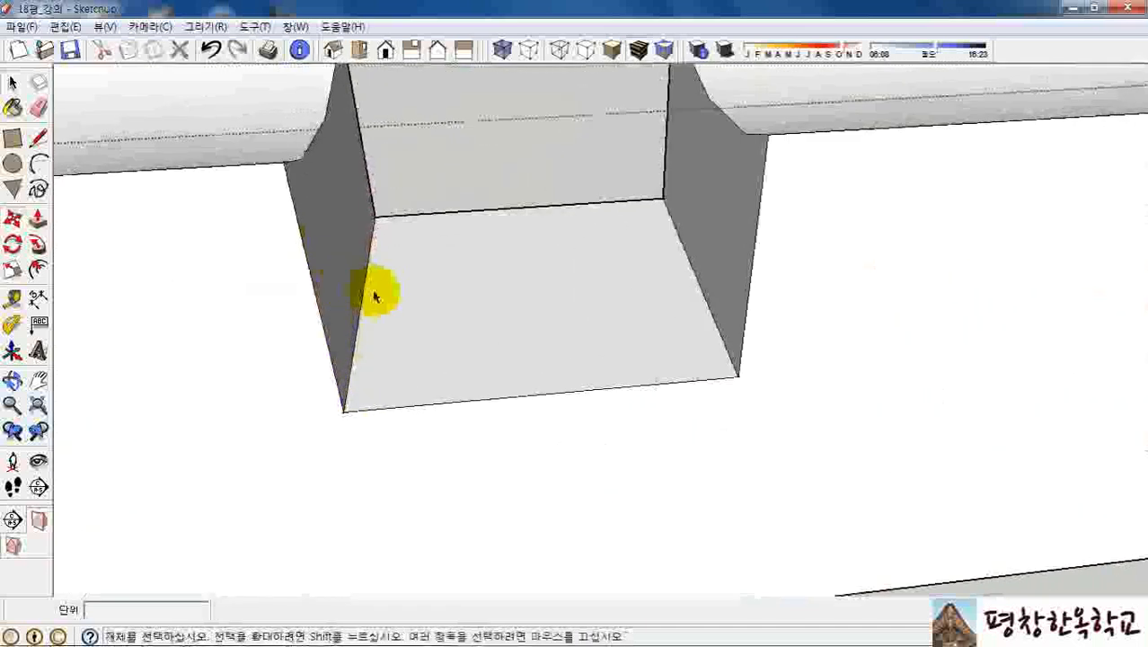
scroll(377, 299, up, 2)
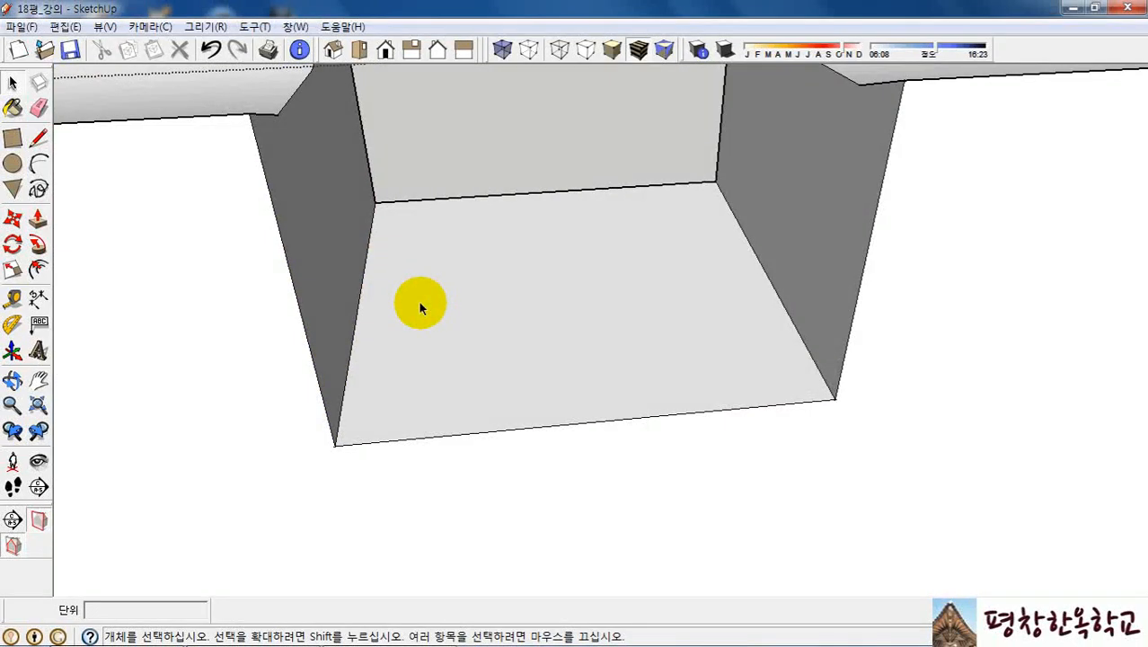
key(t)
click(357, 319)
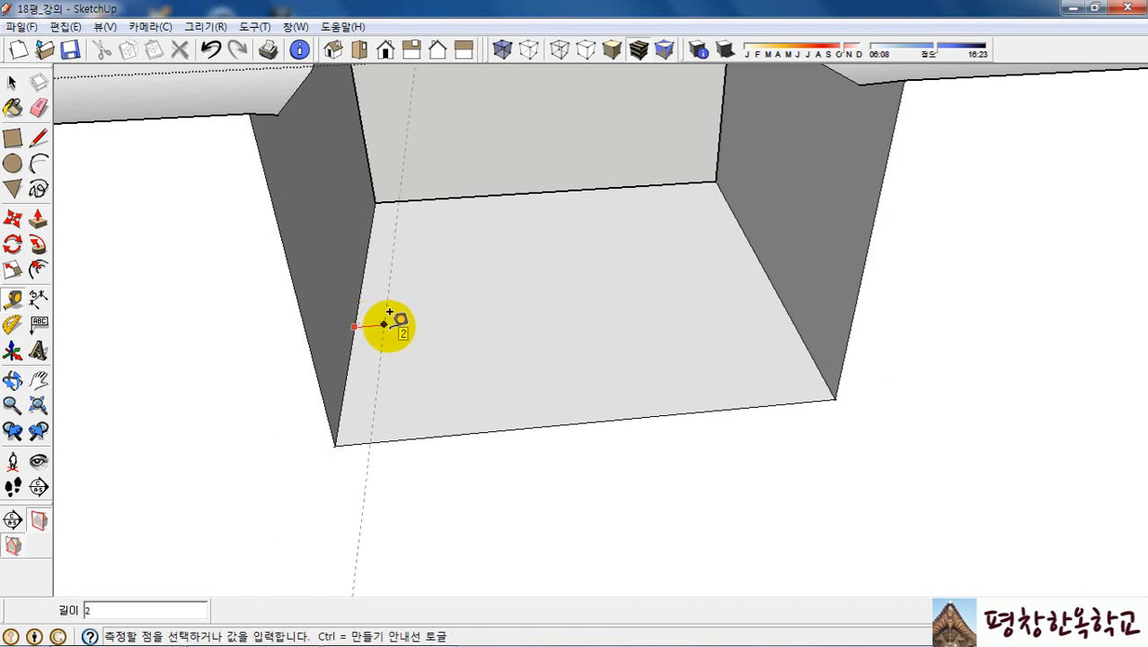
key(Return)
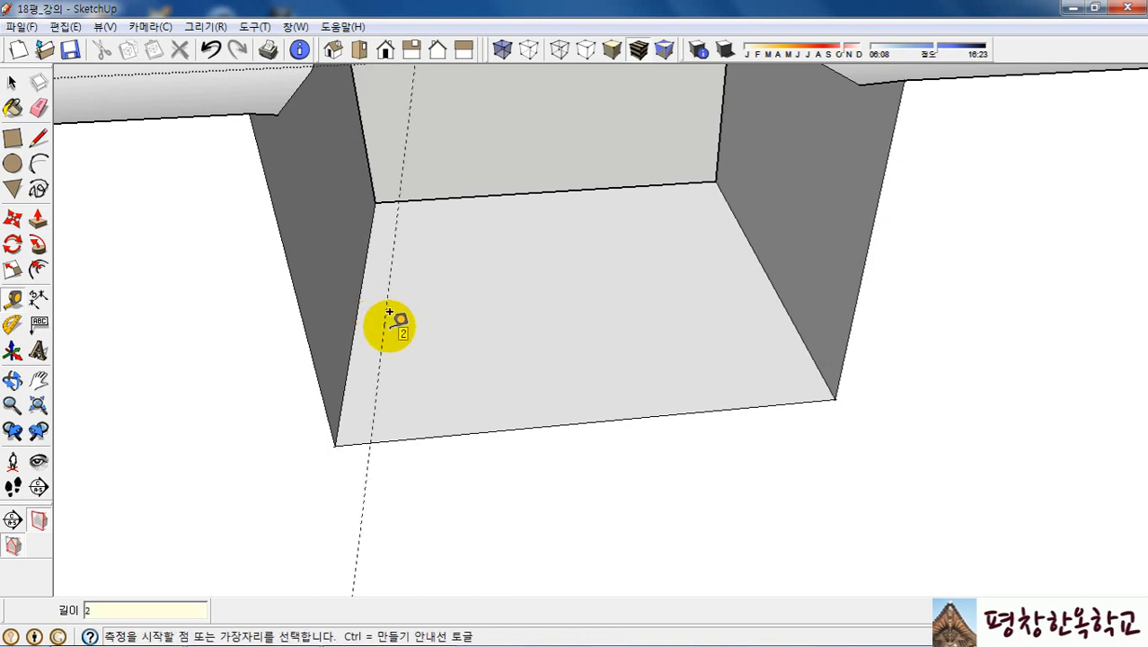
Draw a line along the guide across the notch floor and push the resulting narrow strip down through the beam's underside.
key(l)
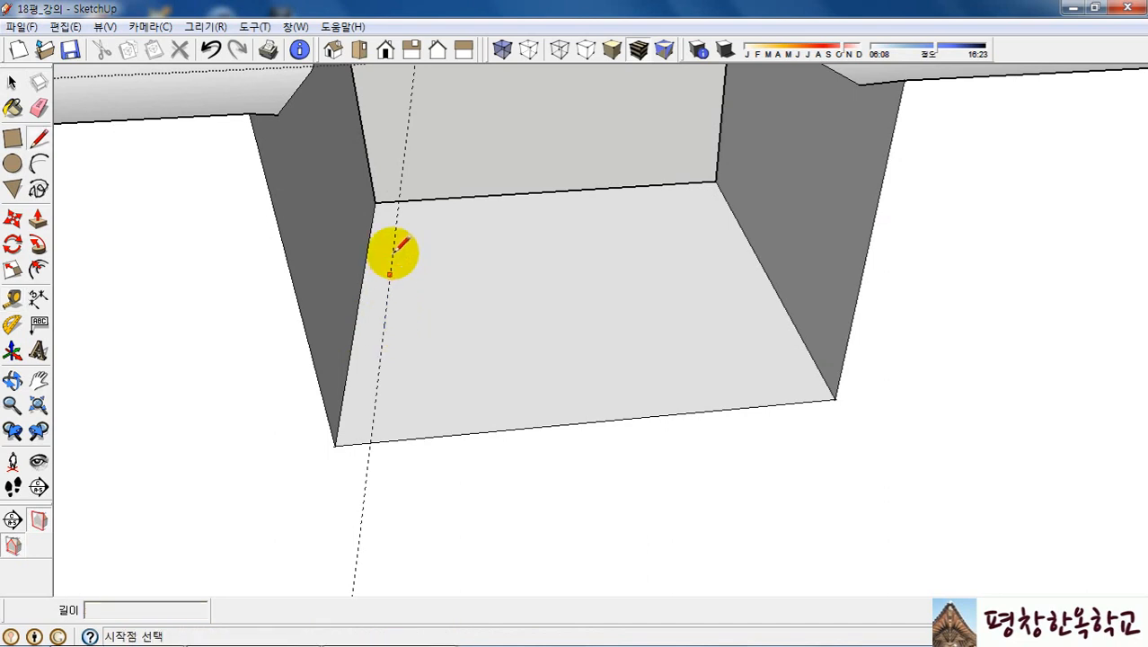
click(398, 199)
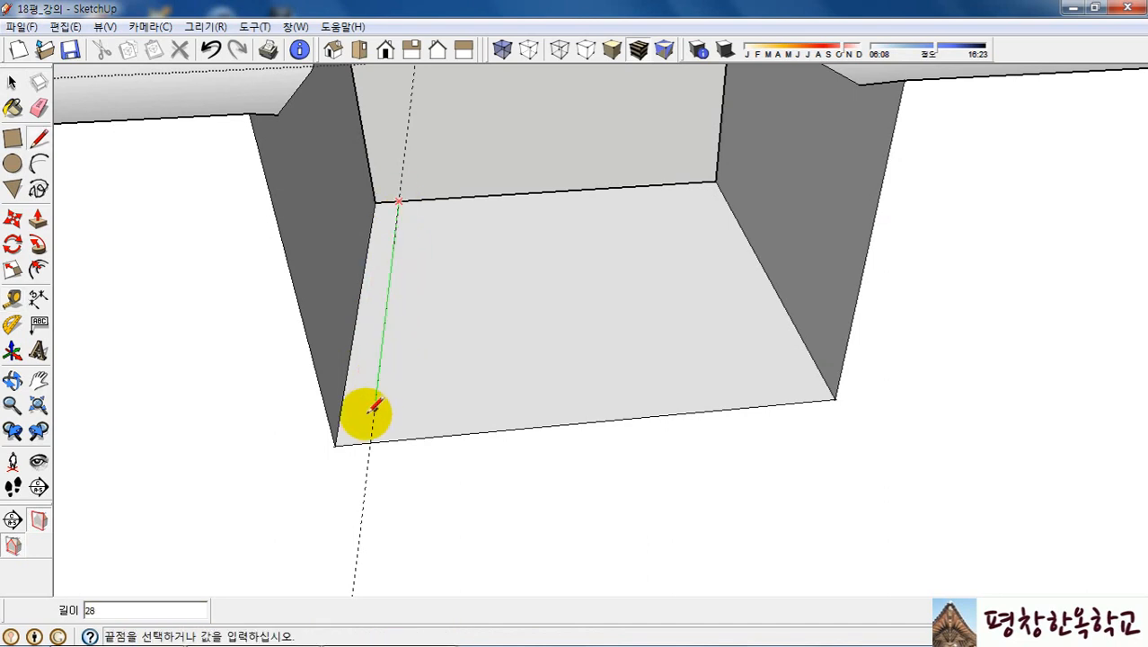
click(369, 443)
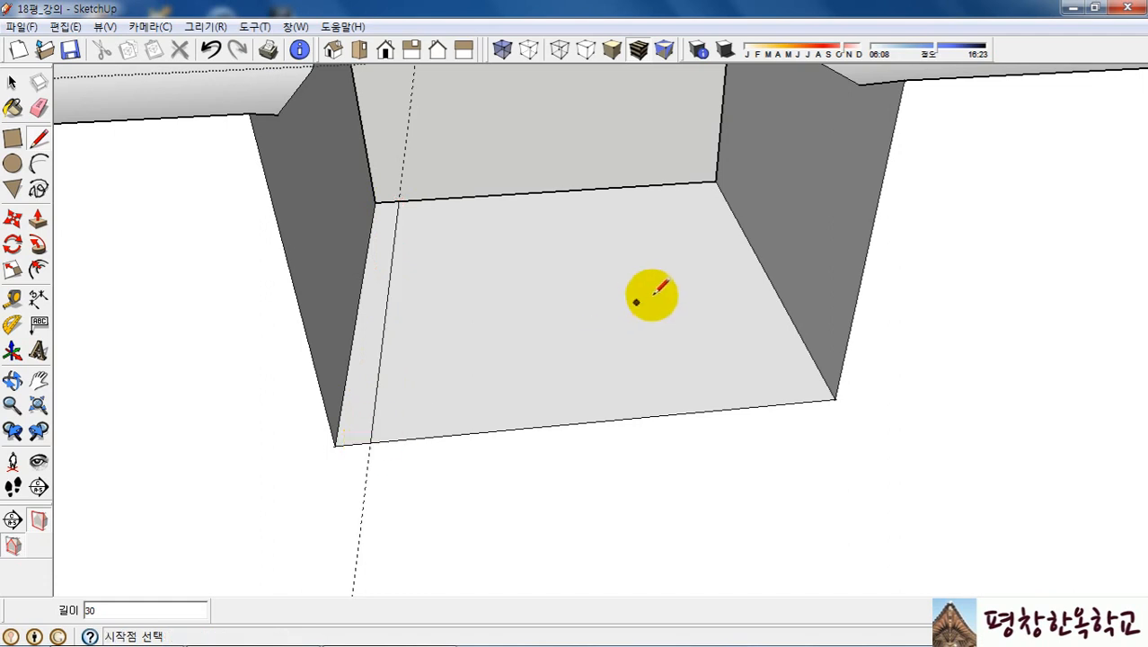
middle_drag(653, 294, 647, 191)
scroll(646, 192, down, 2)
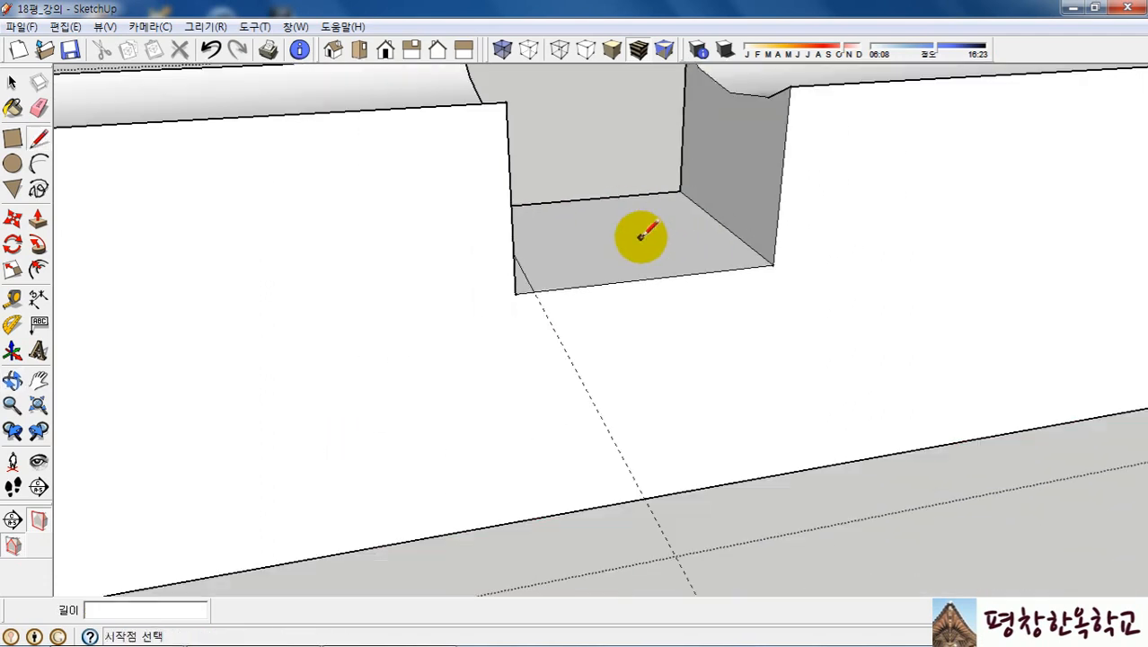
key(p)
middle_drag(505, 303, 482, 290)
click(482, 289)
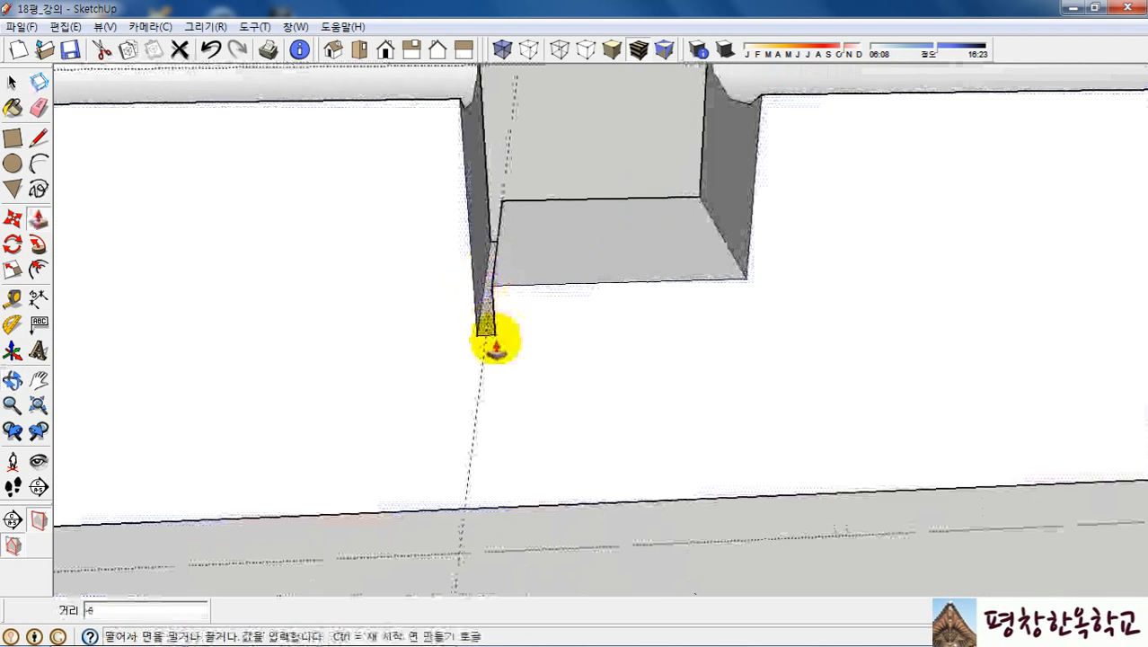
click(498, 508)
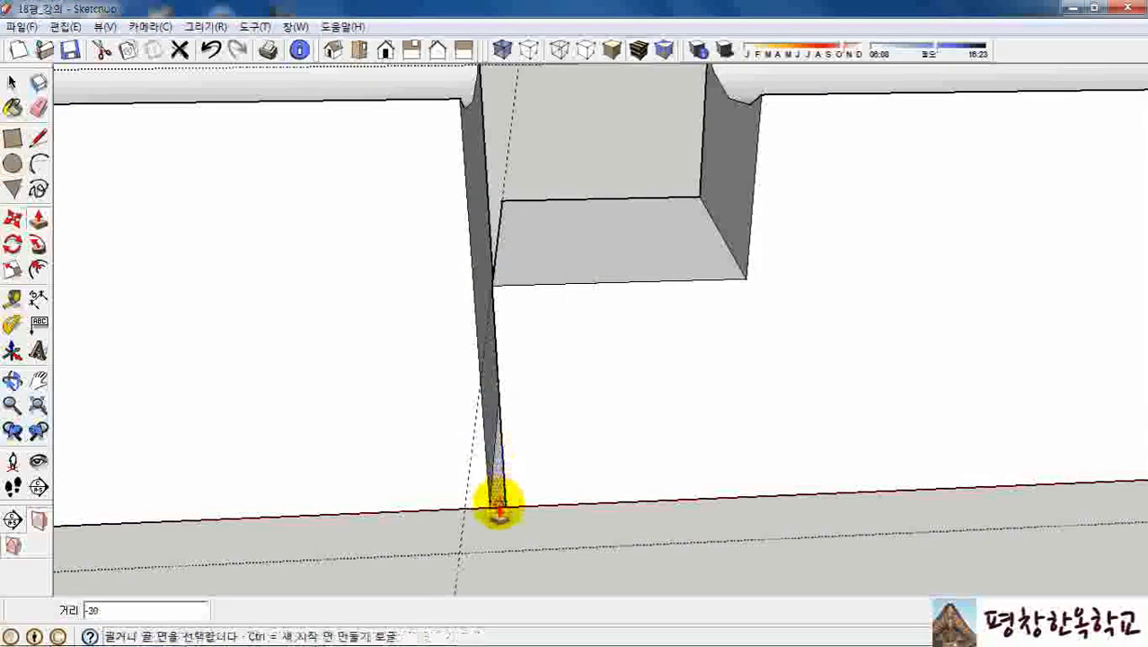
key(space)
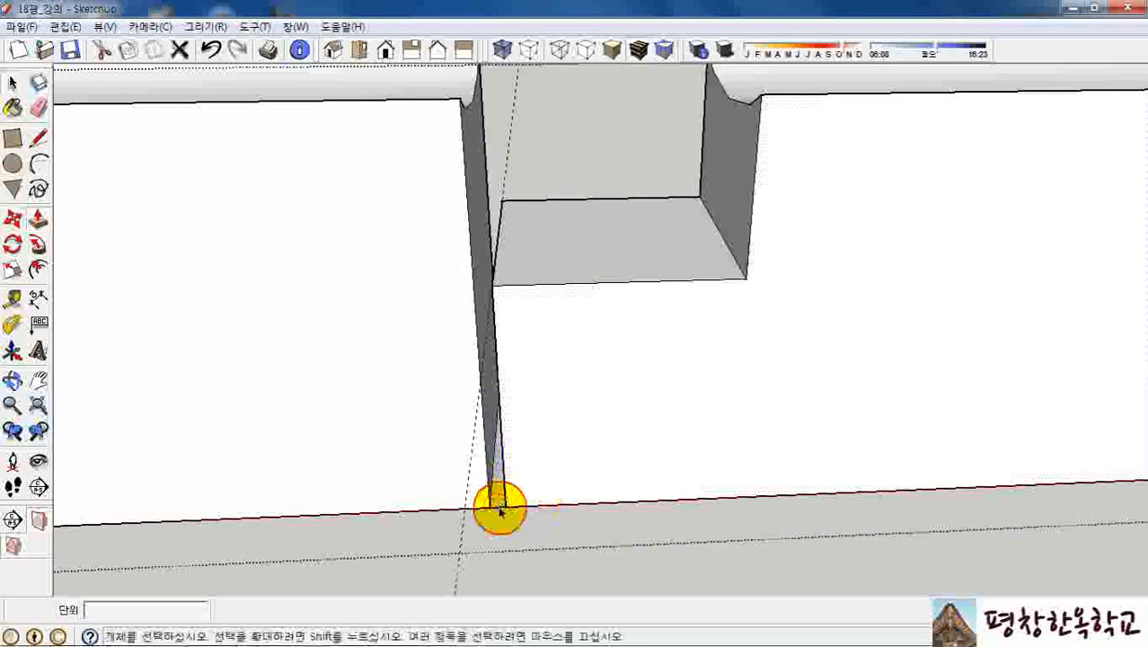
Delete the leftover part of the copied beam to the left of the narrow cut.
middle_drag(520, 474, 510, 408)
scroll(510, 409, up, 2)
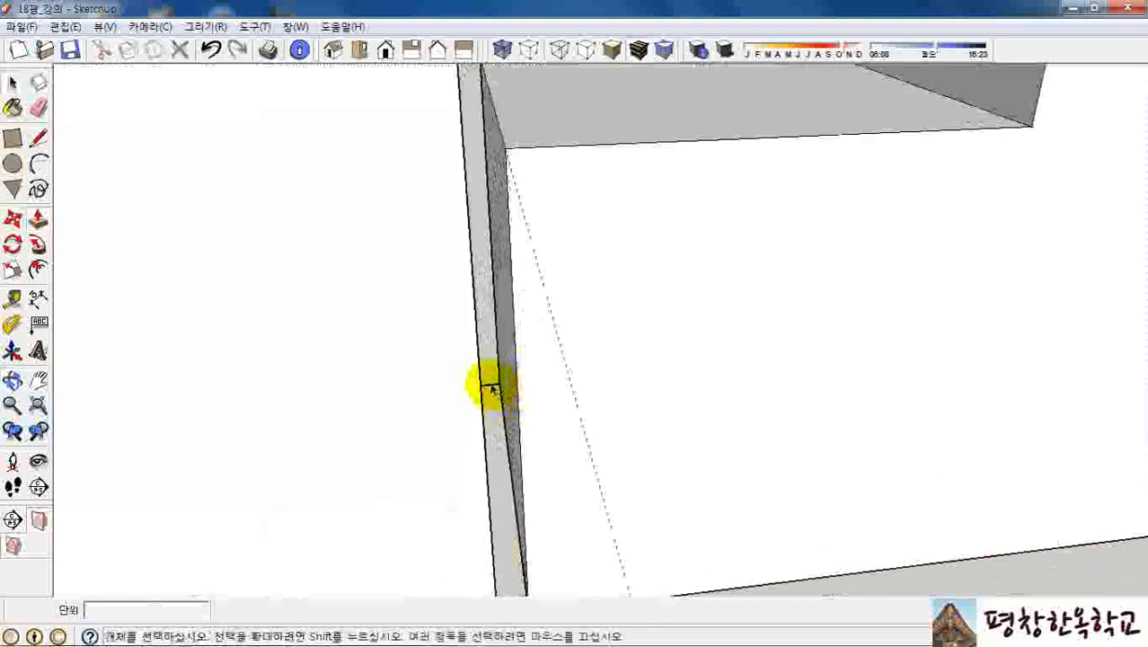
click(395, 357)
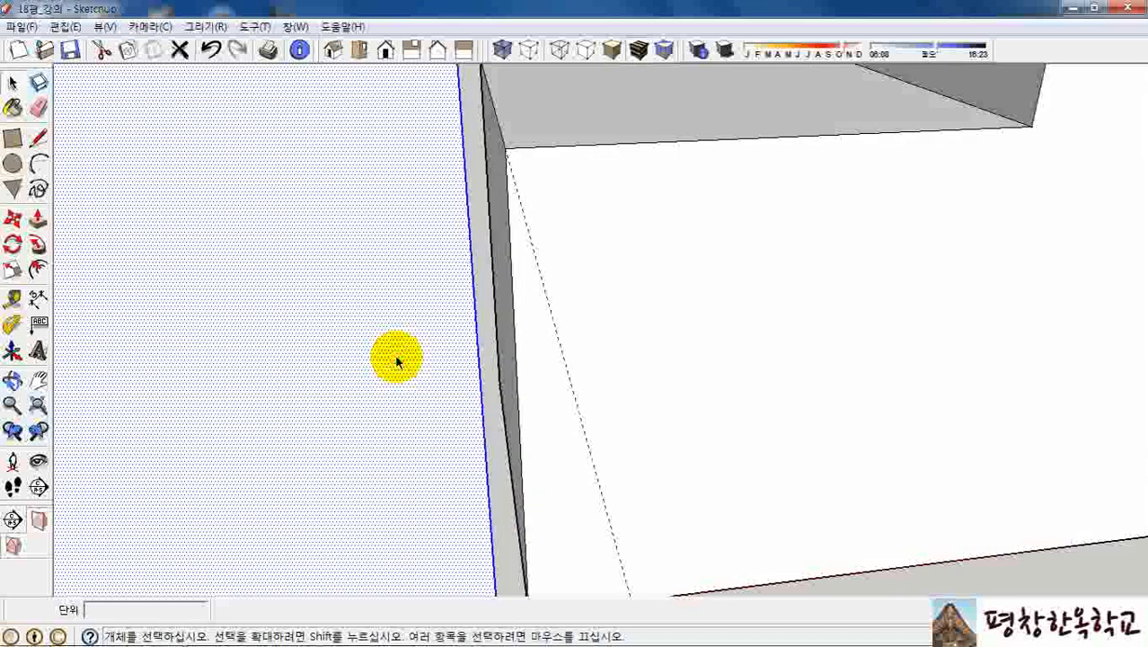
key(Delete)
scroll(395, 359, down, 4)
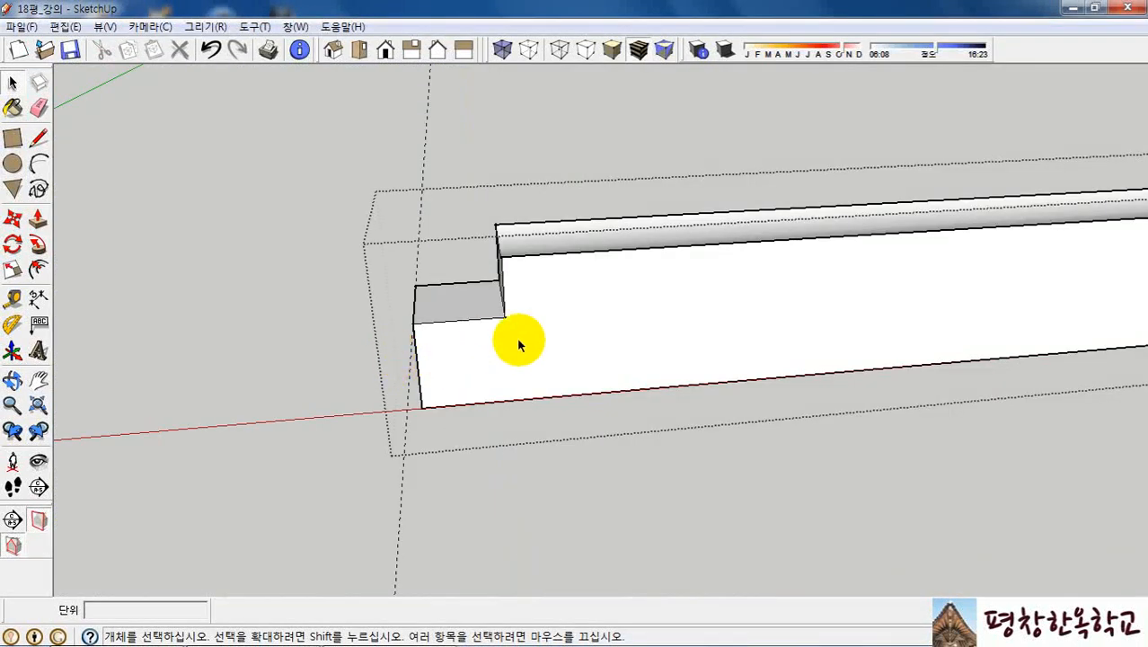
Turn off hiding the rest of the model during component editing.
click(103, 27)
mouse_move(173, 271)
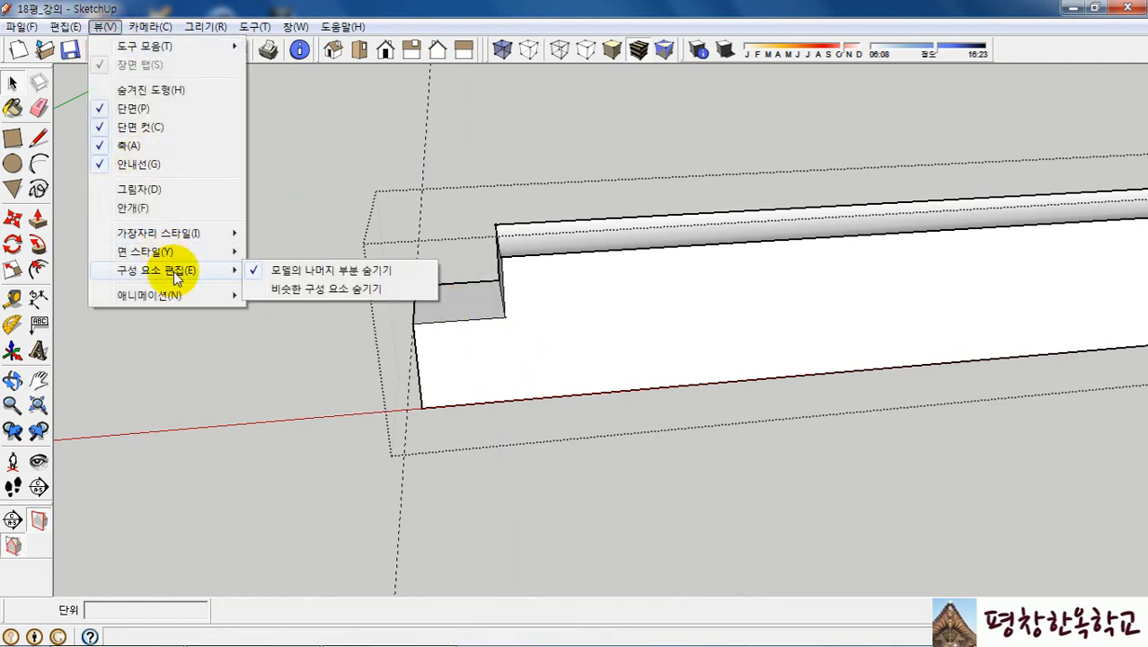
click(296, 275)
Push the beam end's top face down 10 so it is level with the adjoining beam's joint inside the column.
scroll(436, 328, up, 3)
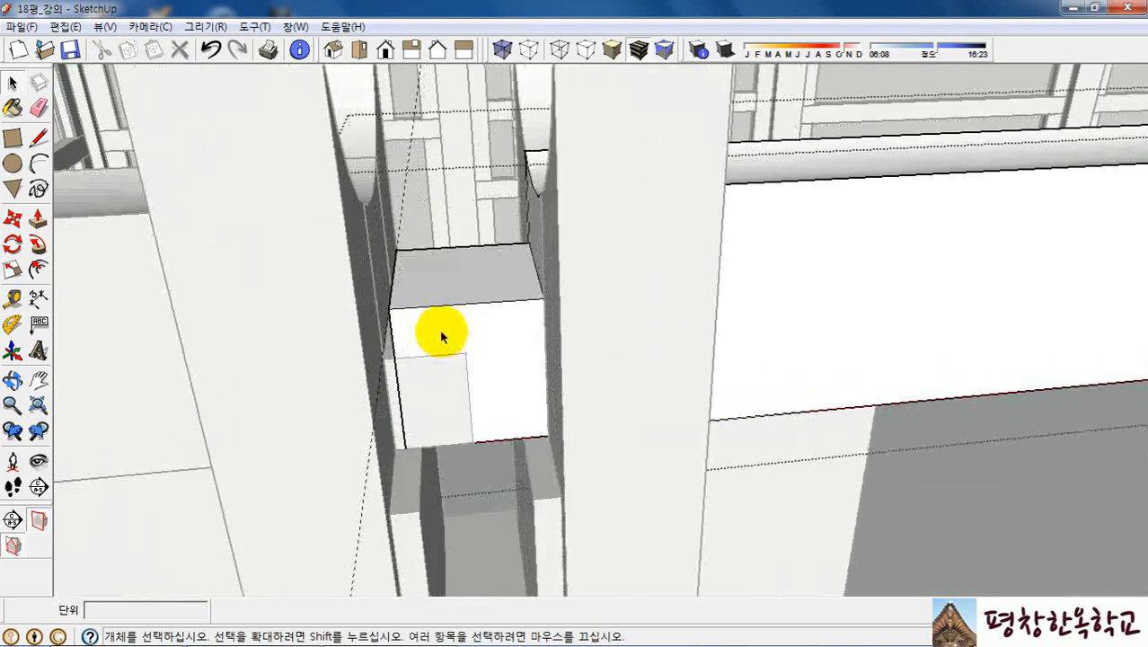
middle_drag(435, 328, 413, 361)
scroll(412, 361, up, 4)
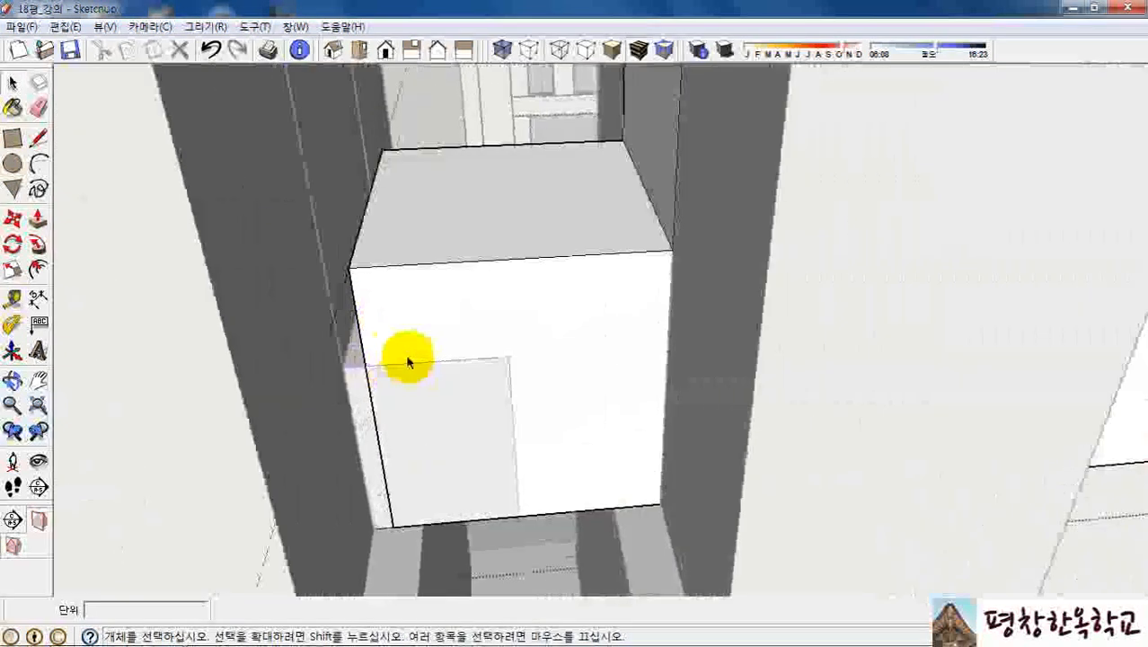
key(p)
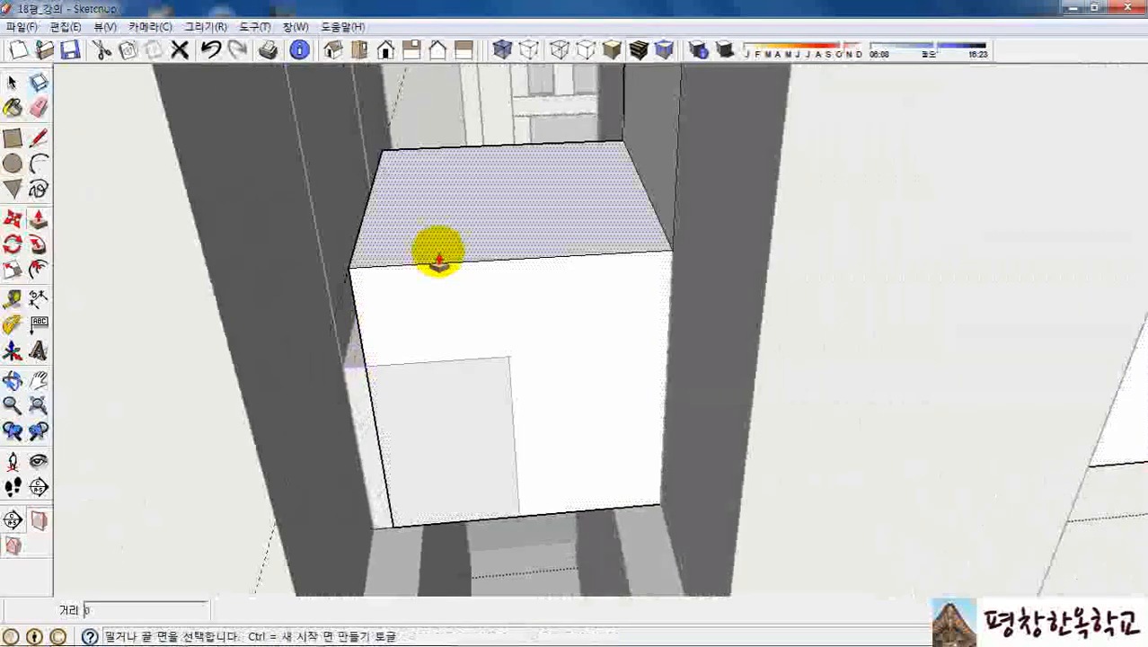
drag(464, 253, 455, 359)
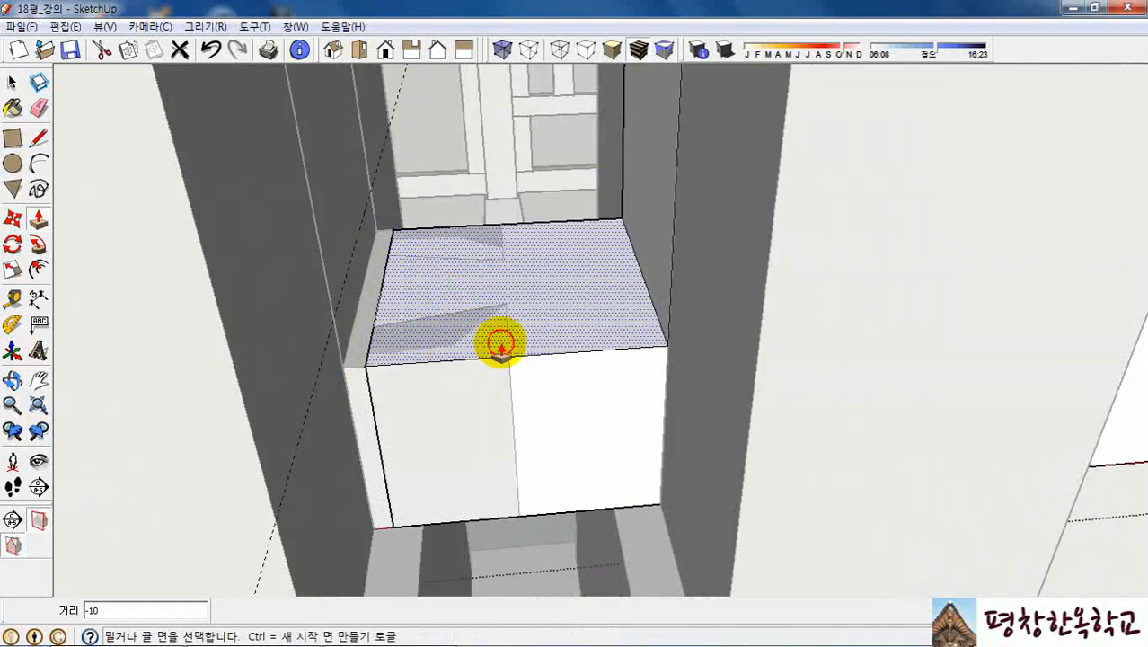
Trace the adjoining beam's dovetail socket outlines with lines at the rear and front corners of the lowered joint face.
middle_drag(499, 339, 594, 336)
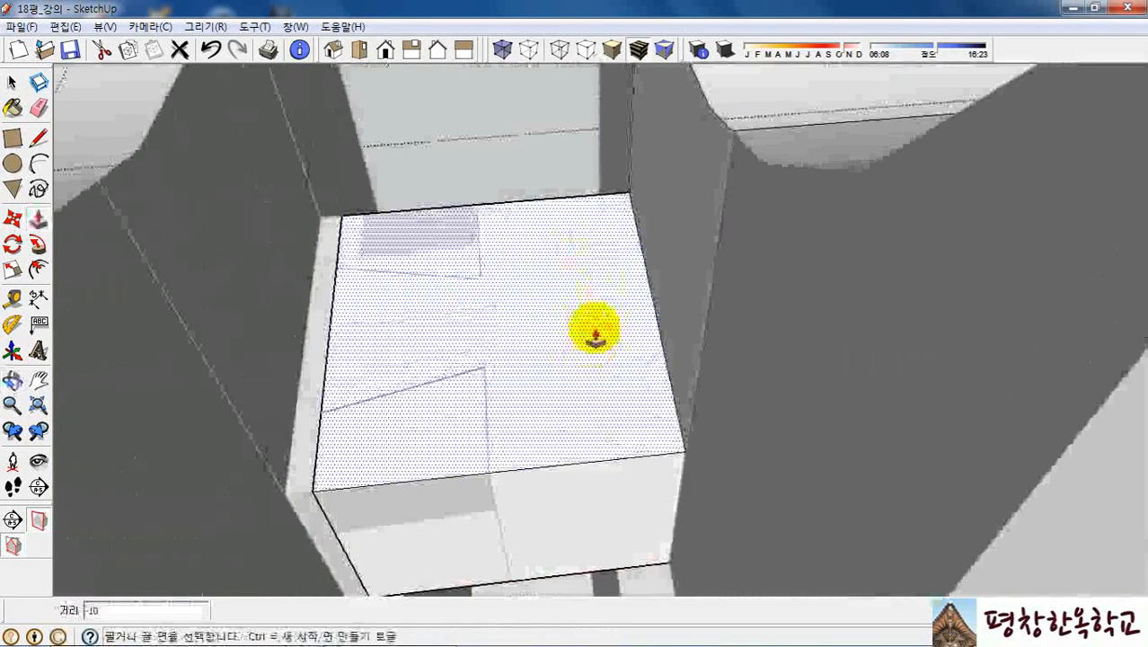
key(l)
scroll(360, 265, up, 2)
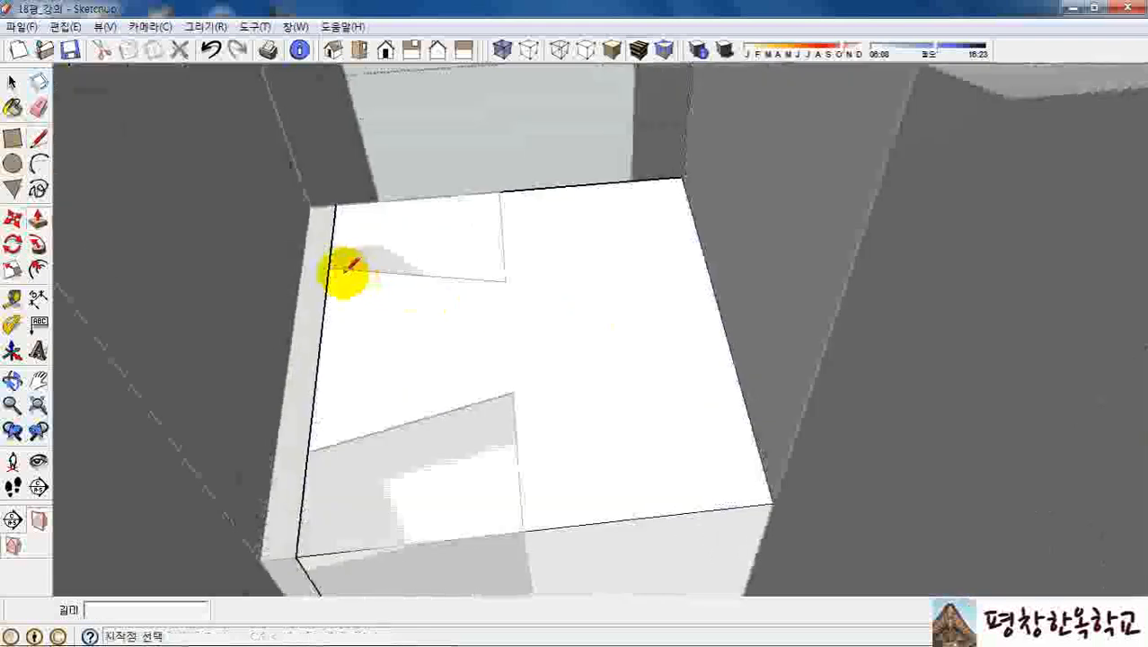
click(329, 267)
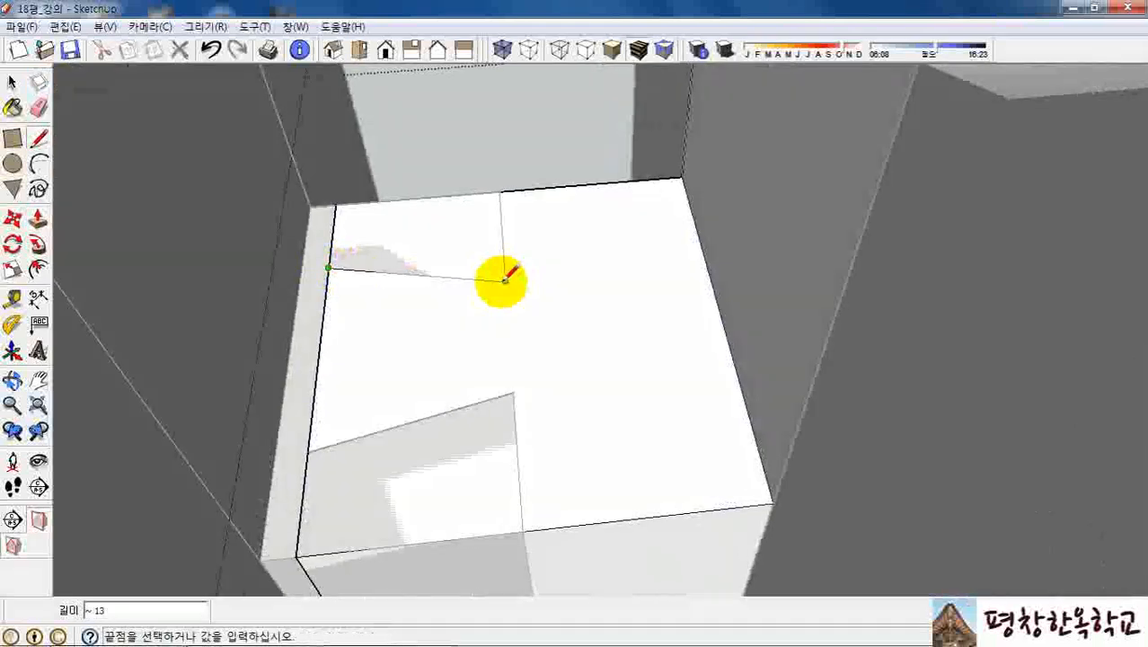
click(504, 280)
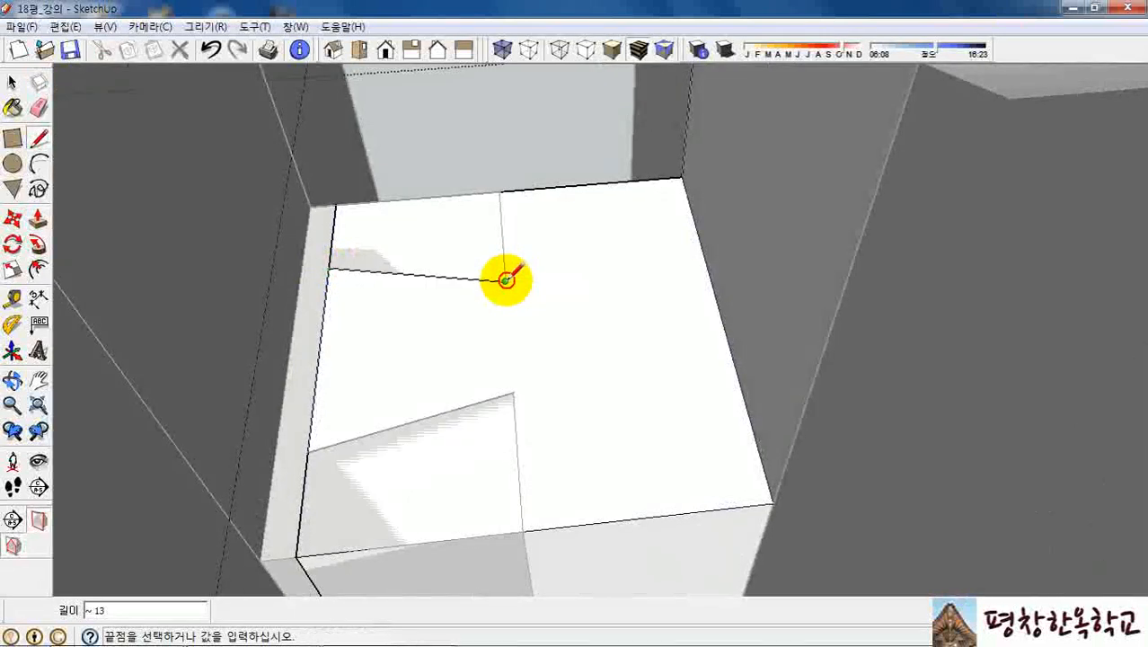
click(501, 191)
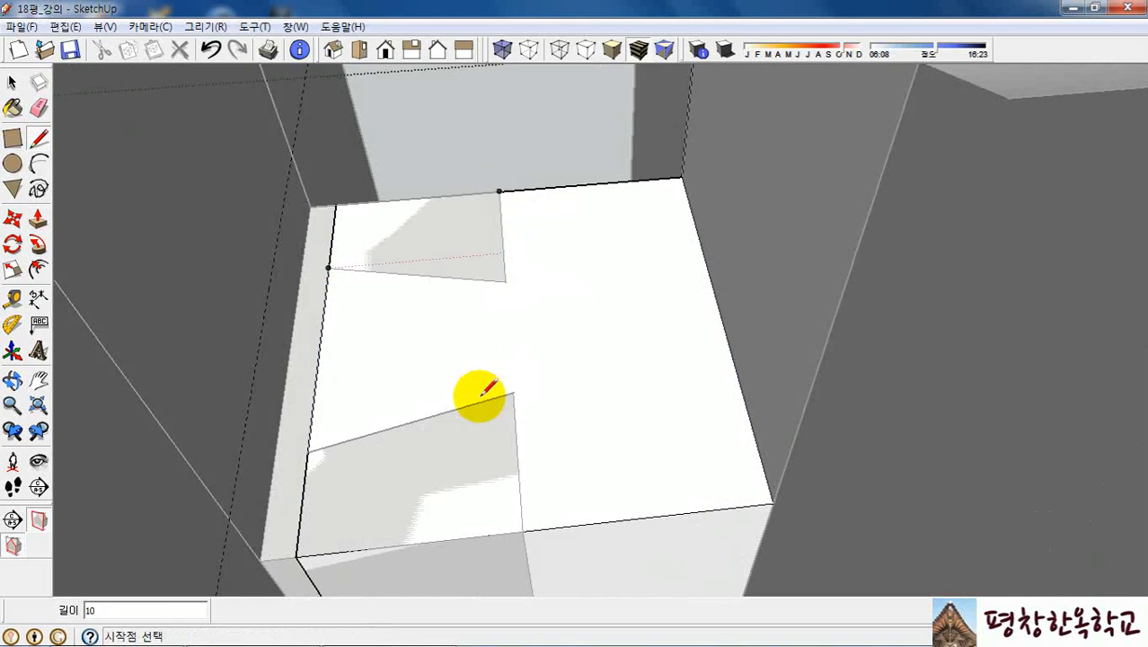
click(307, 450)
click(512, 392)
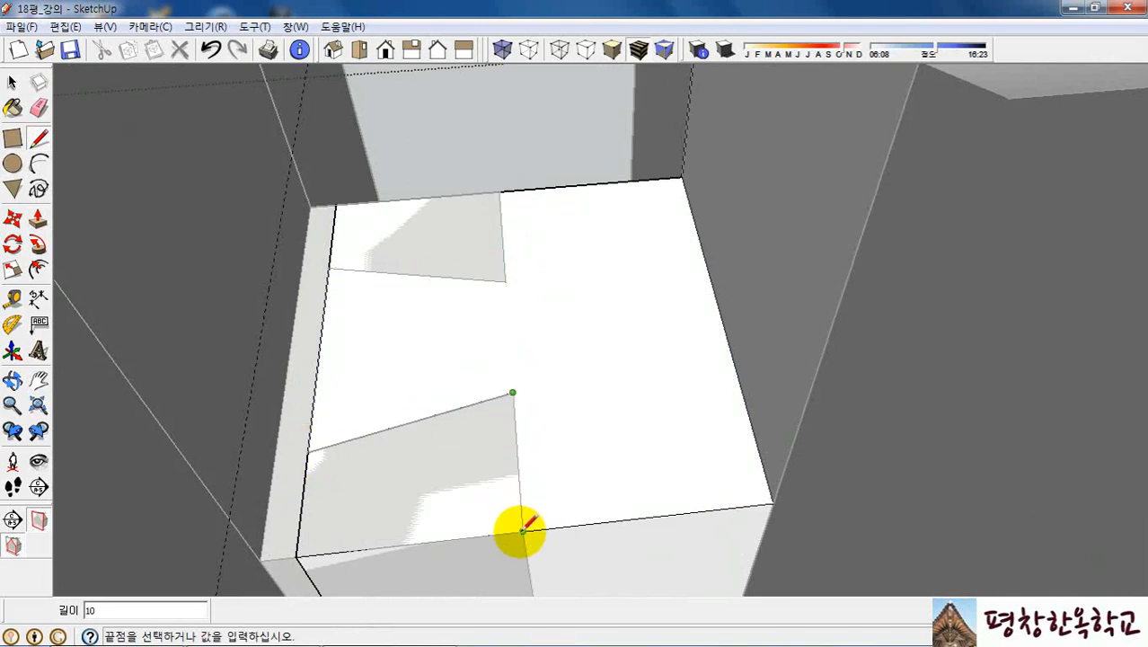
click(521, 530)
Push the front corner area beside the dovetail down 20 through the bottom of the beam end.
middle_drag(620, 229, 600, 295)
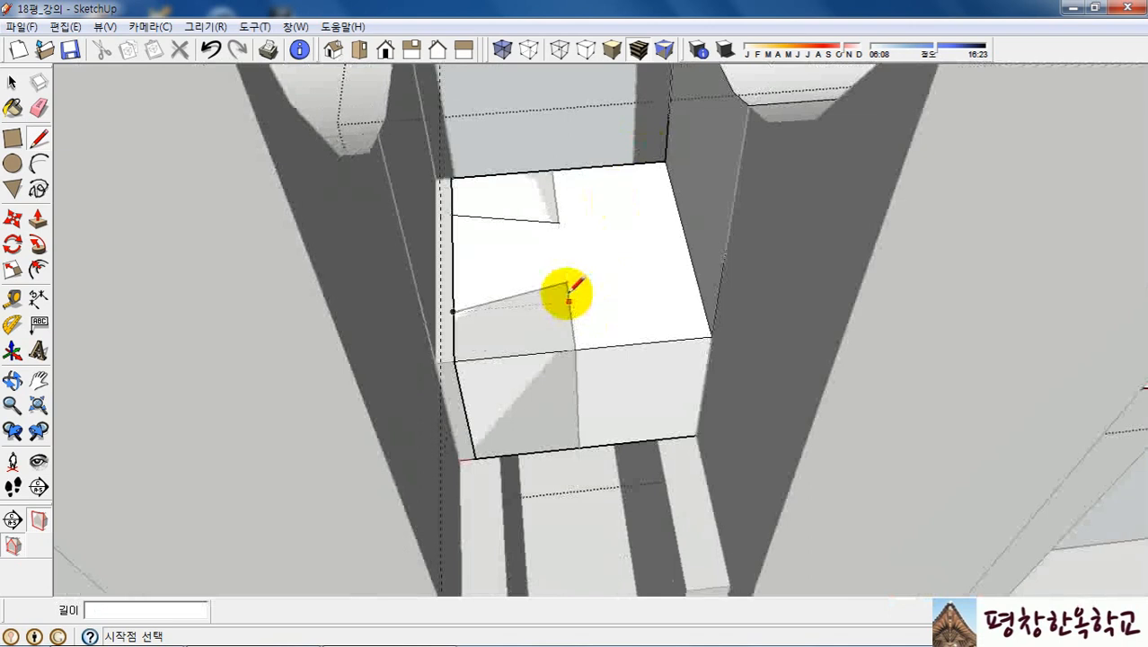
key(p)
drag(507, 321, 540, 447)
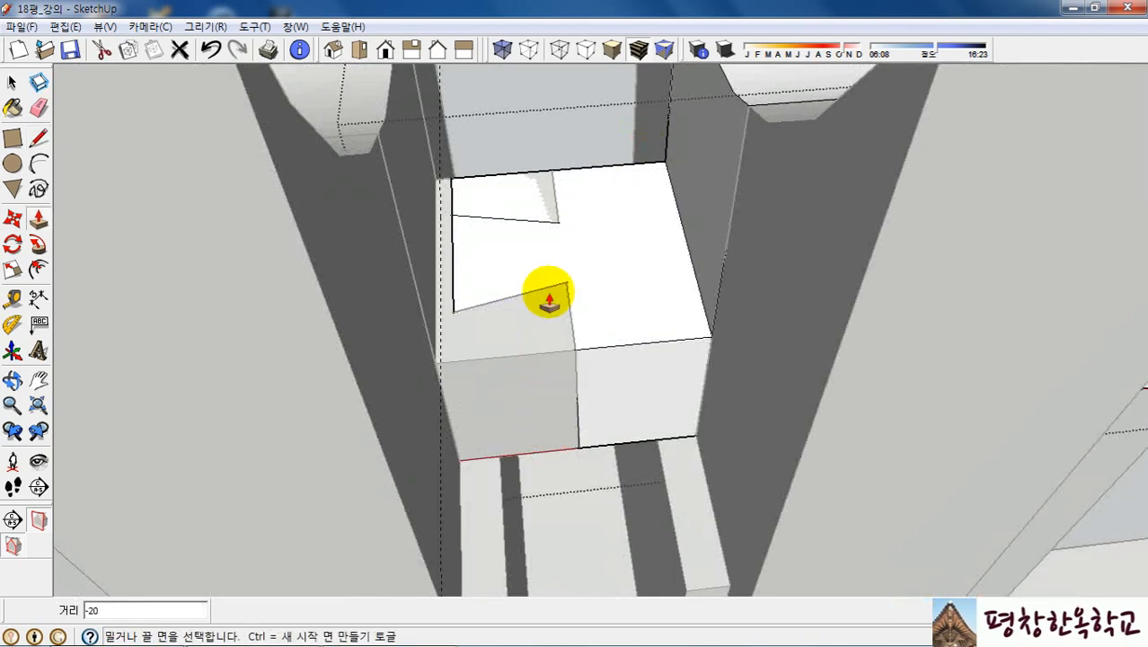
Push the rear corner area beside the dovetail down 20 through the bottom of the beam end and close the beam component.
double_click(513, 187)
scroll(293, 240, up, 6)
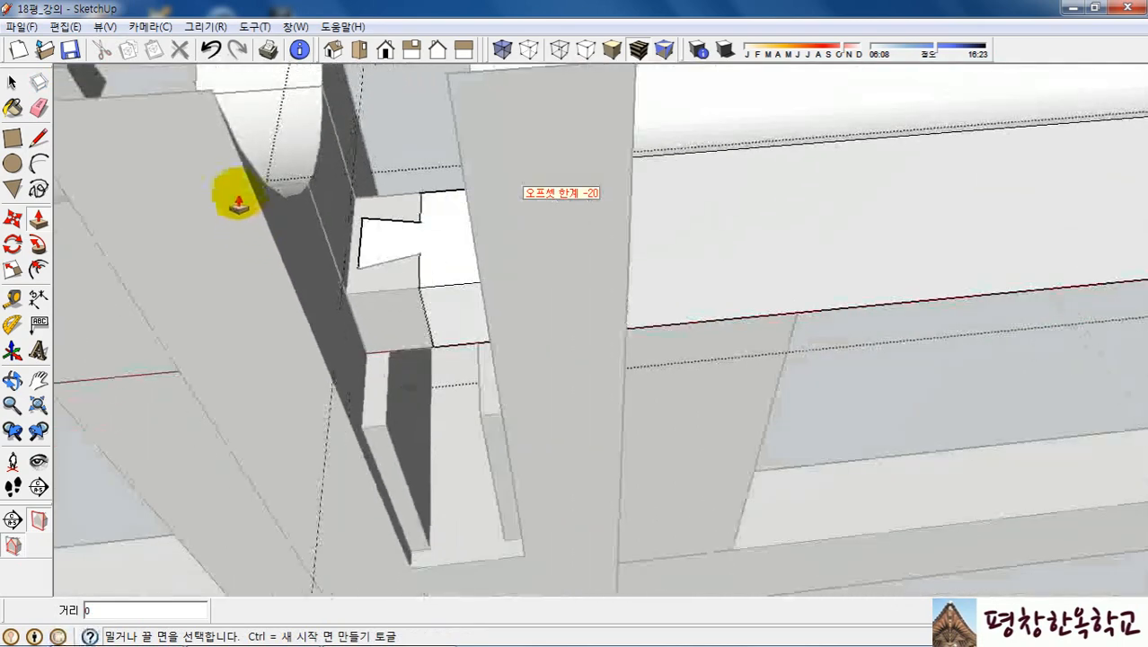
scroll(274, 222, down, 8)
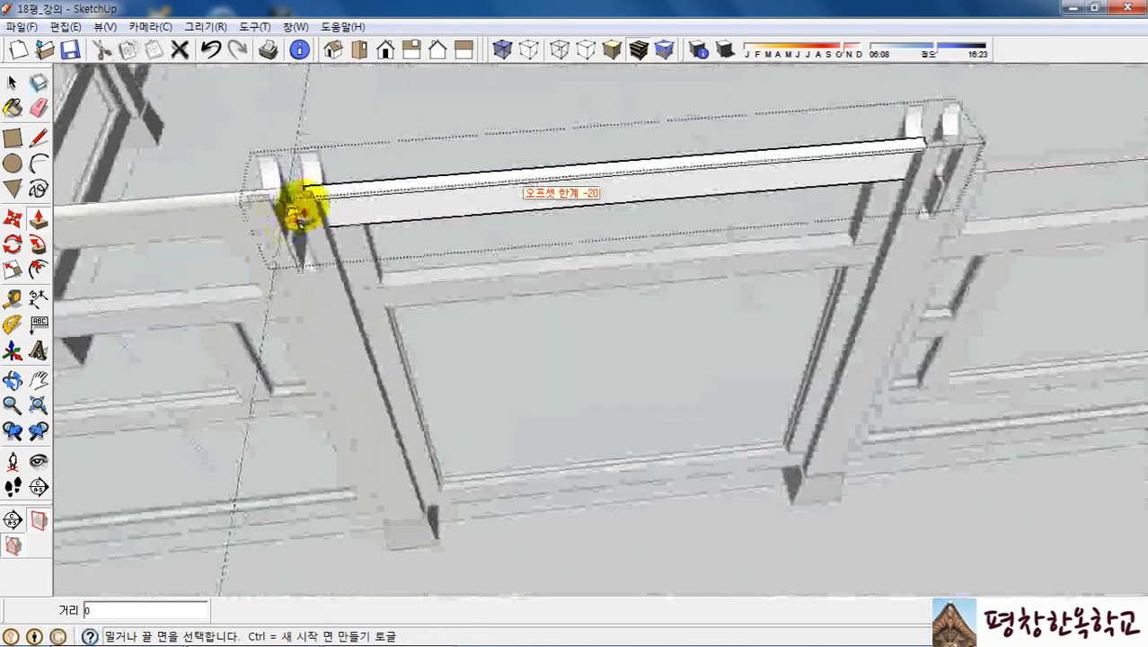
key(space)
click(678, 525)
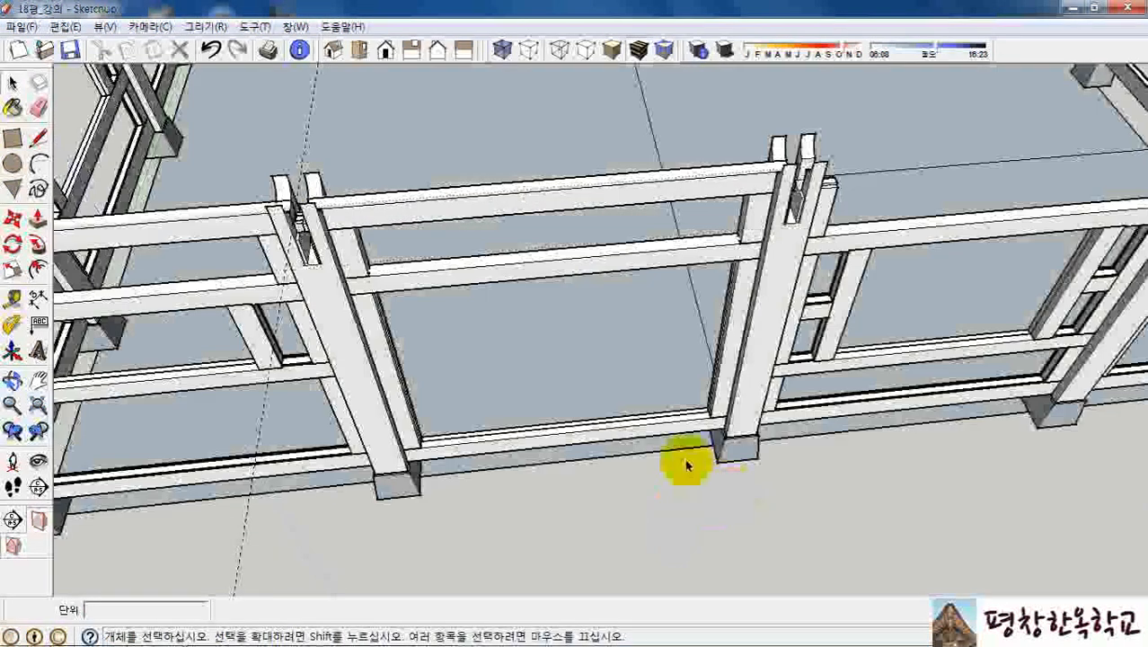
Copy the finished beam 900 along the frame into the next bay.
middle_drag(640, 174, 700, 178)
scroll(691, 181, up, 2)
click(640, 200)
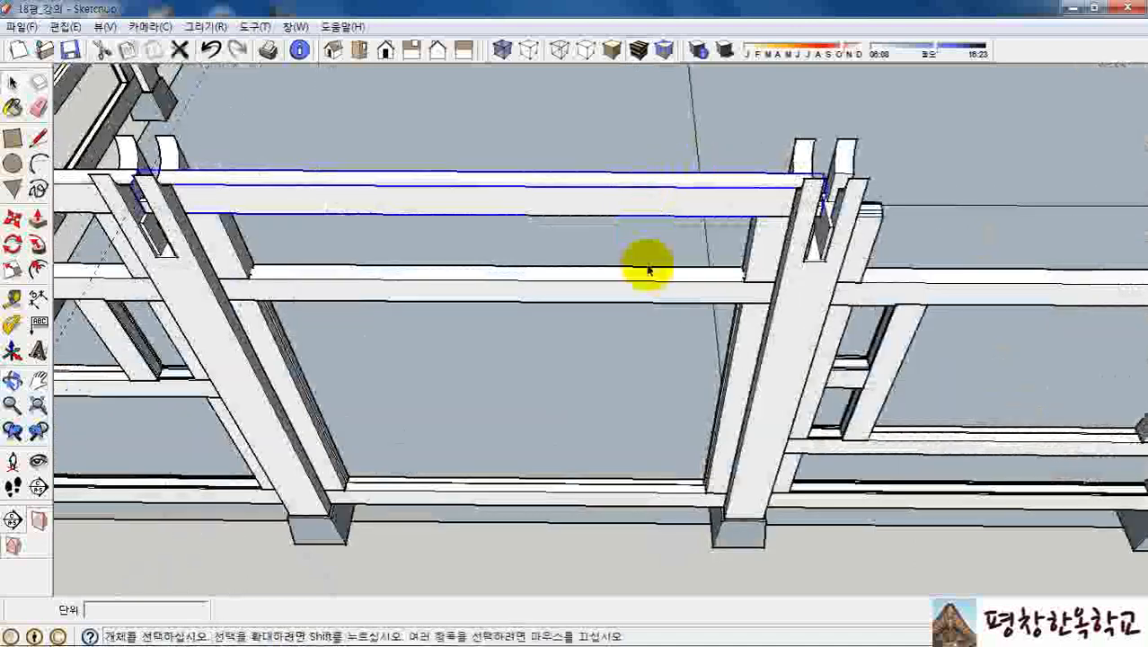
key(m)
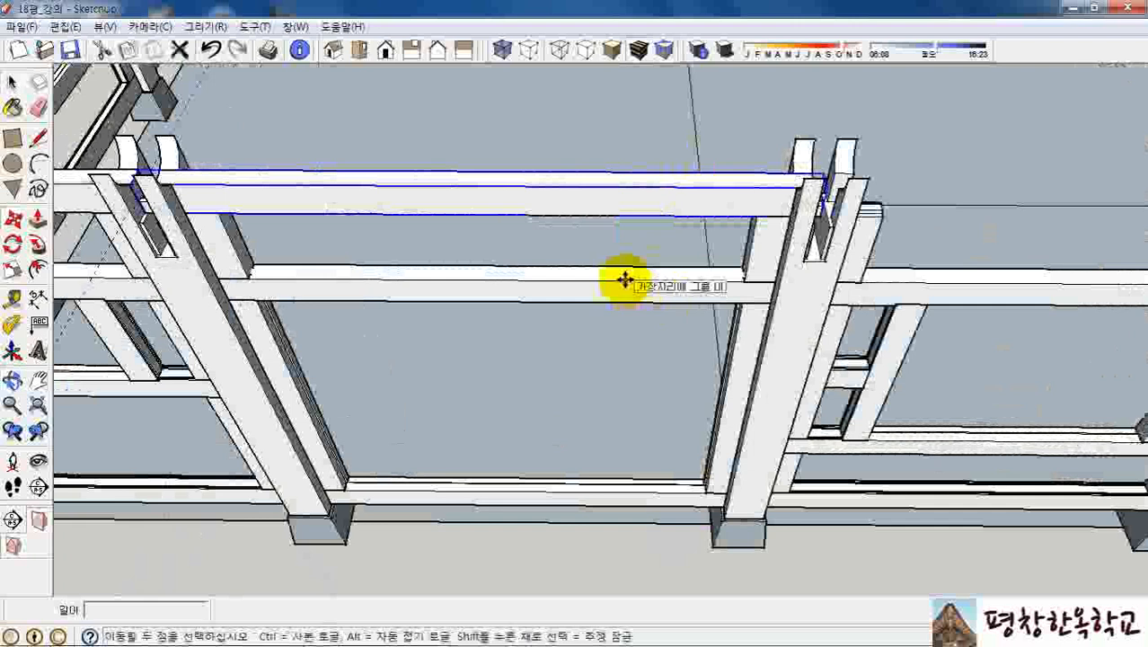
key(ctrl)
click(625, 280)
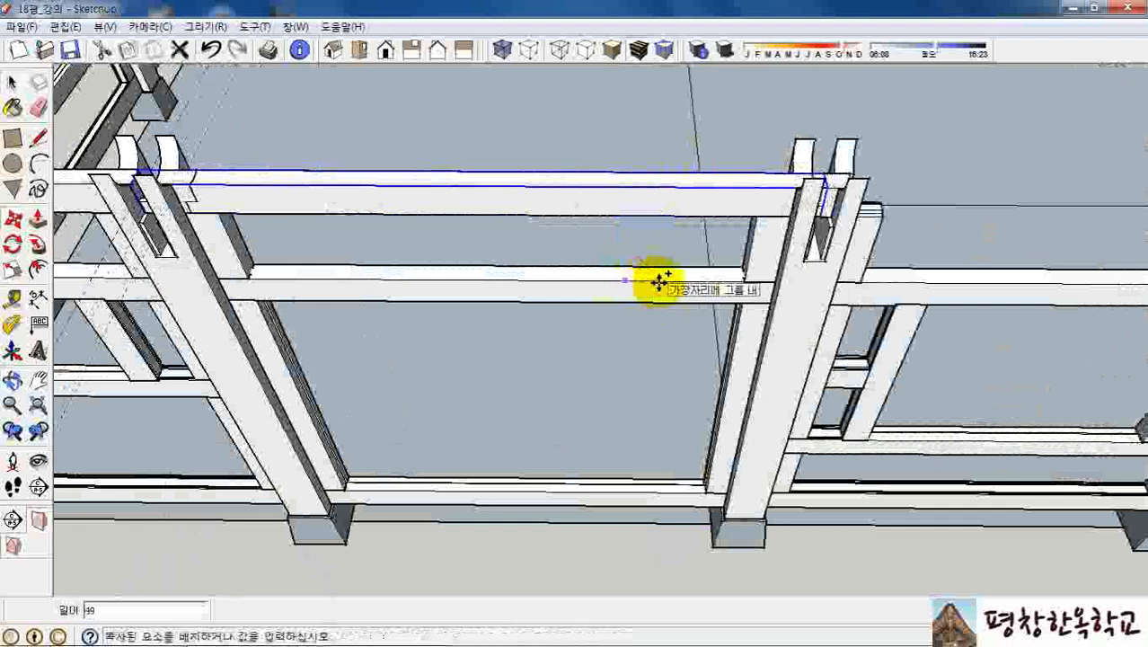
text(900)
key(Return)
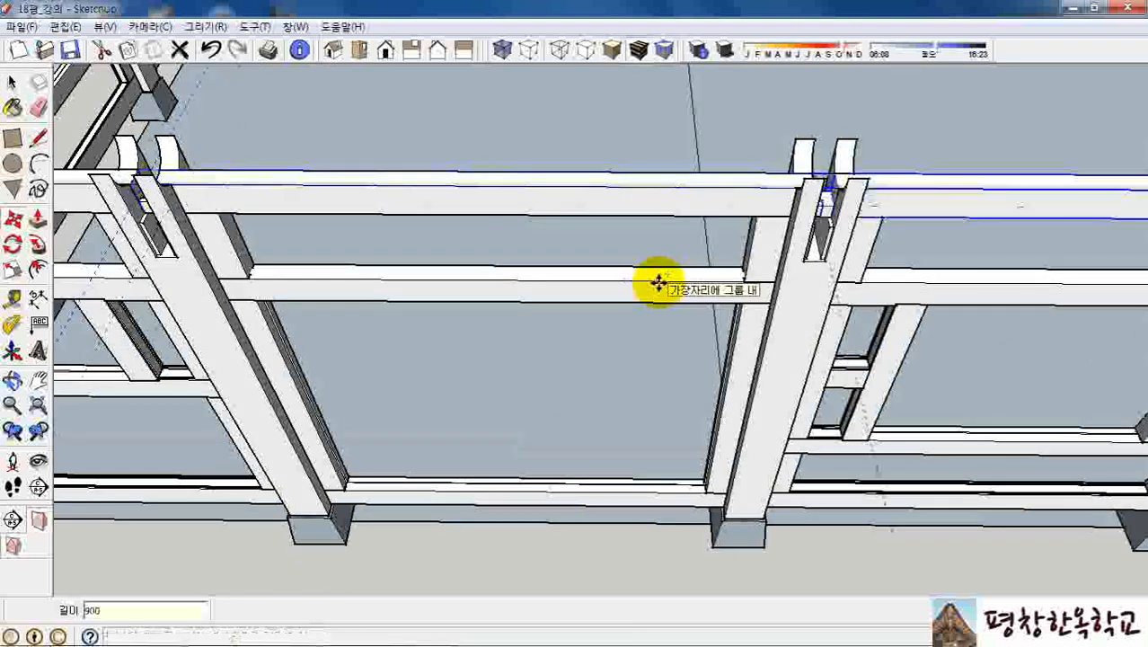
Open the copied beam for editing at its end joint with the adjoining beam inside the far column.
scroll(328, 184, down, 6)
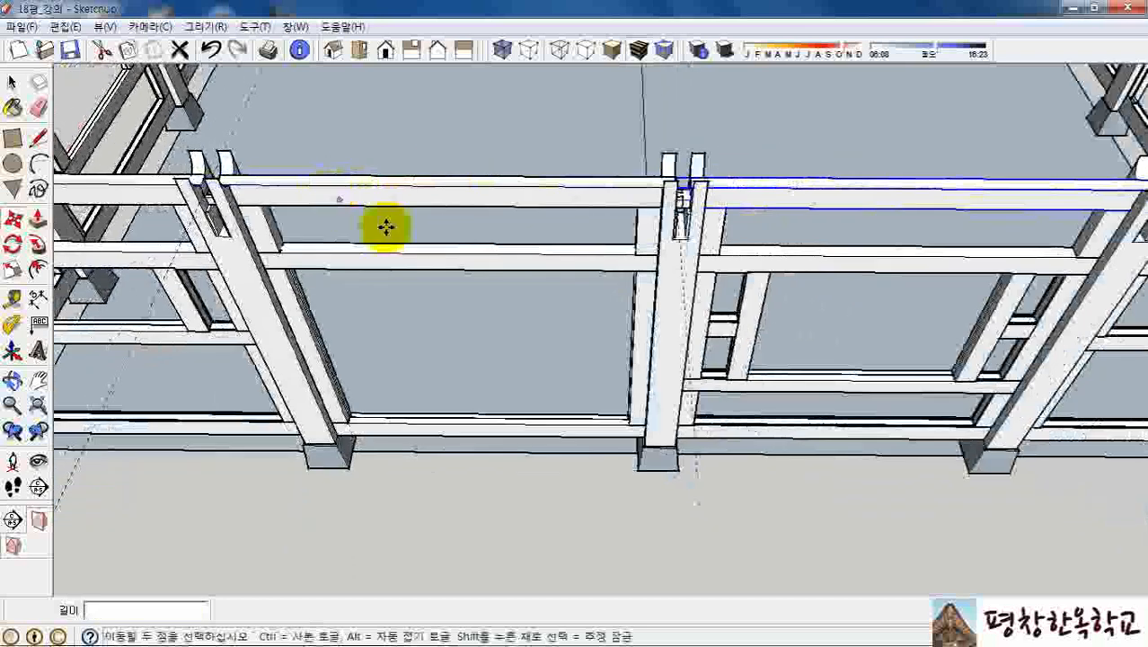
scroll(593, 205, up, 5)
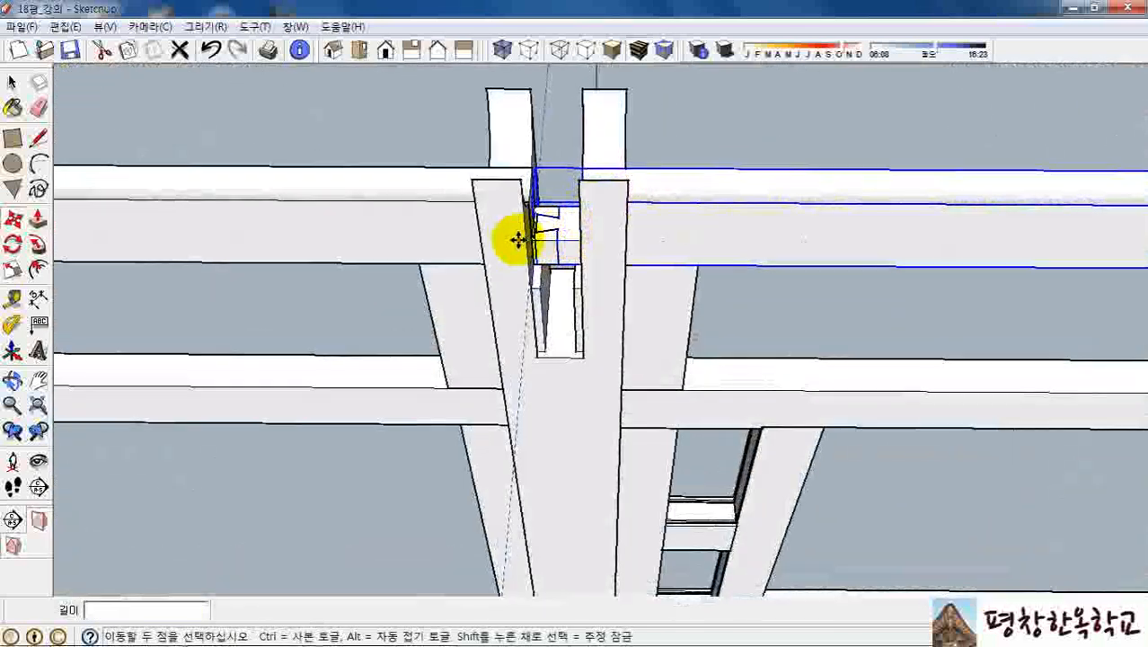
scroll(194, 228, down, 4)
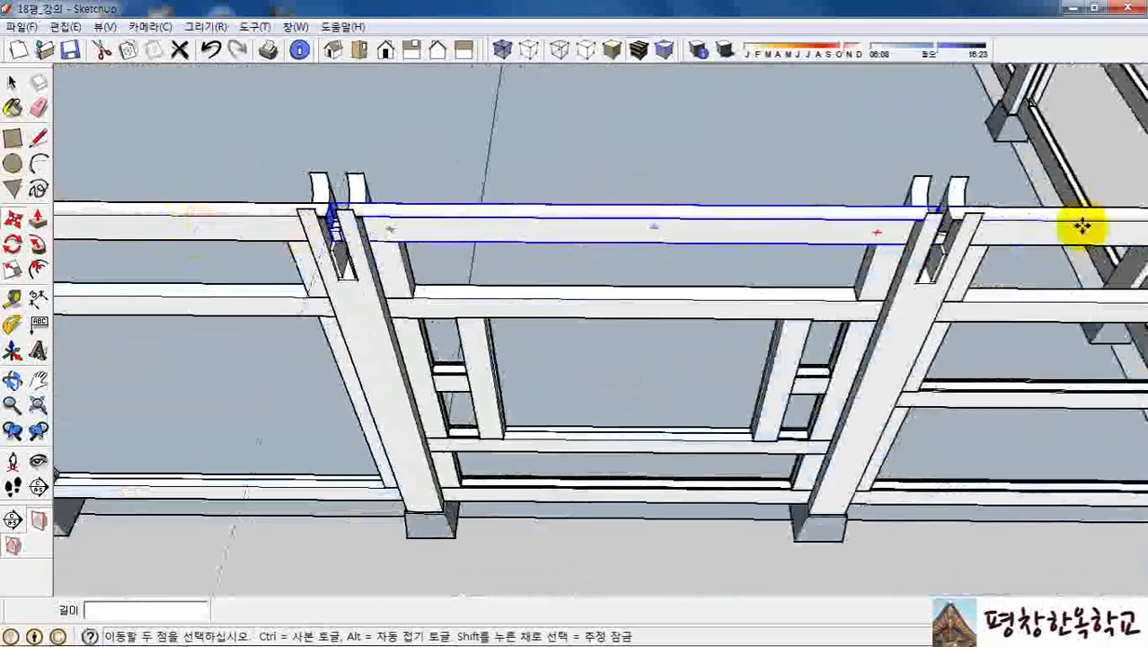
scroll(1029, 233, up, 2)
scroll(907, 225, up, 4)
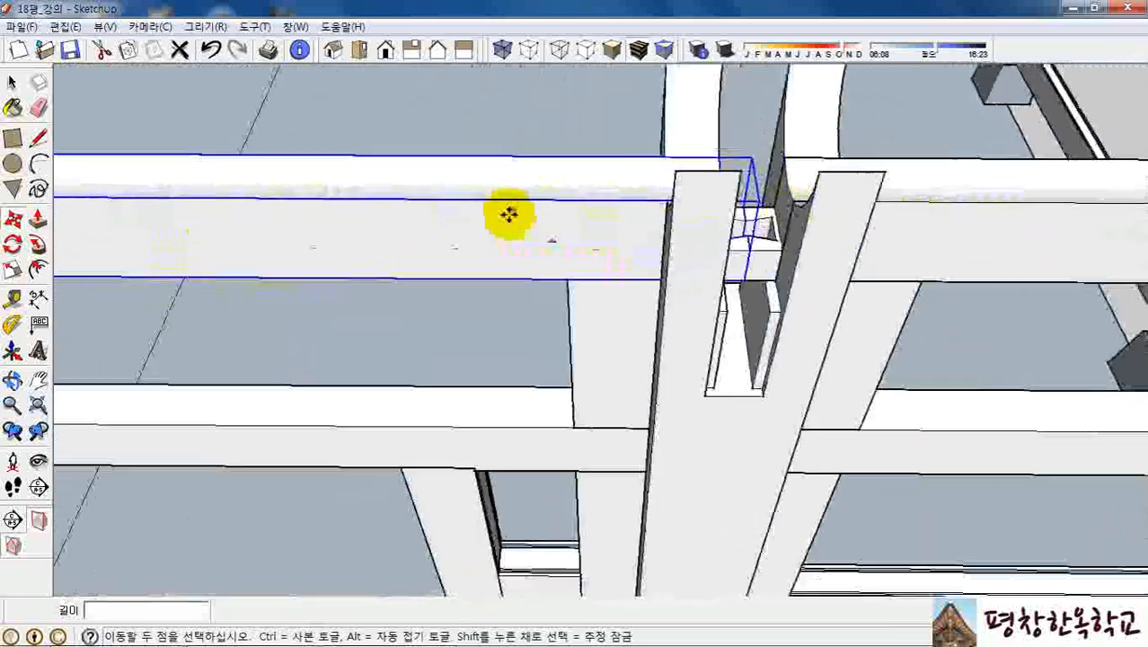
scroll(884, 201, up, 3)
middle_drag(635, 277, 650, 384)
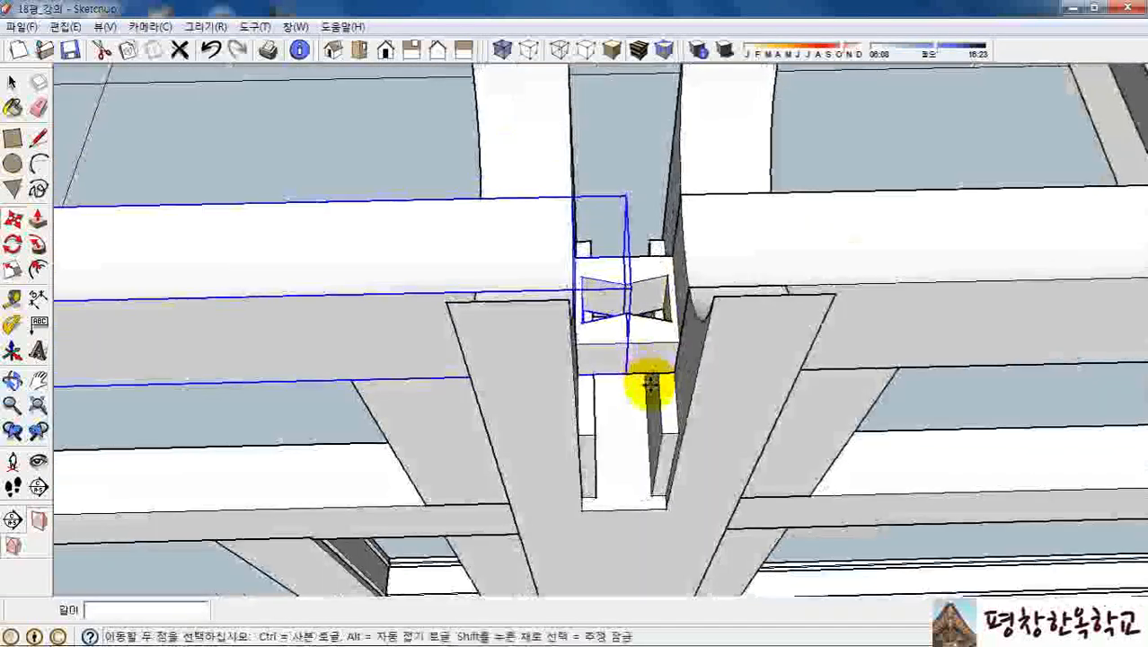
scroll(661, 264, up, 3)
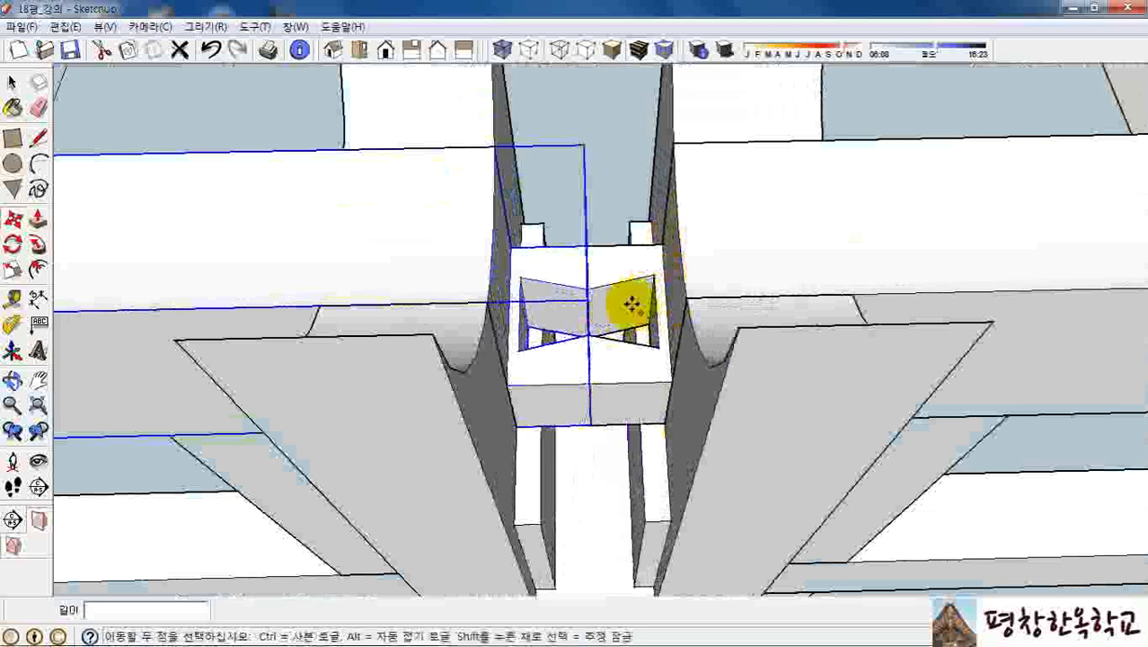
key(space)
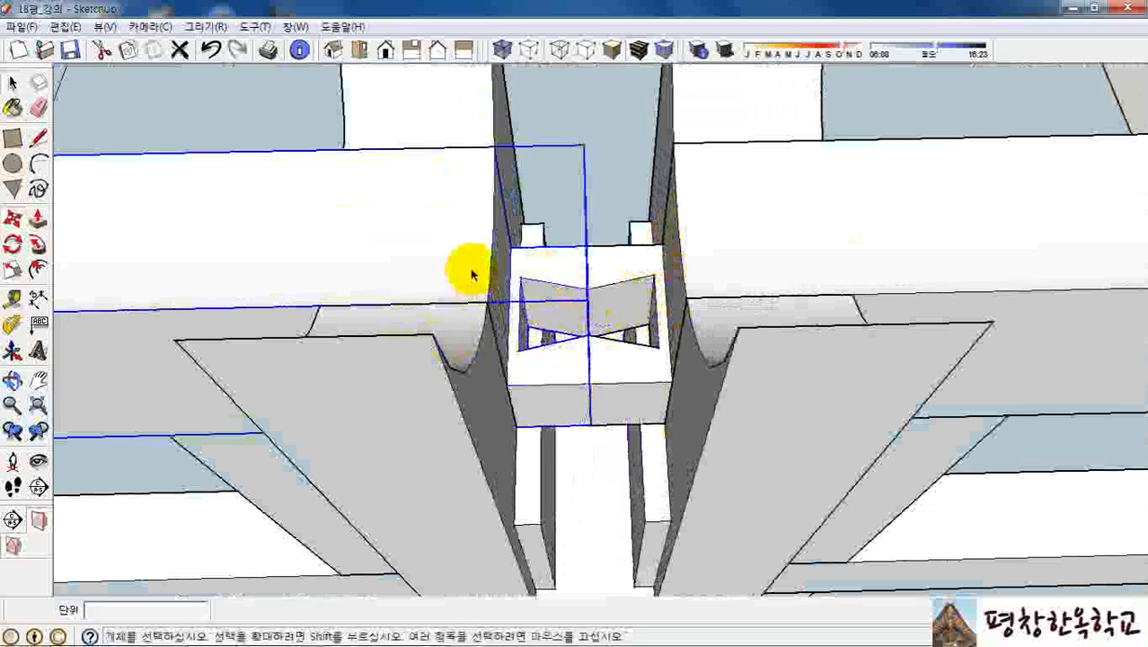
scroll(592, 294, up, 6)
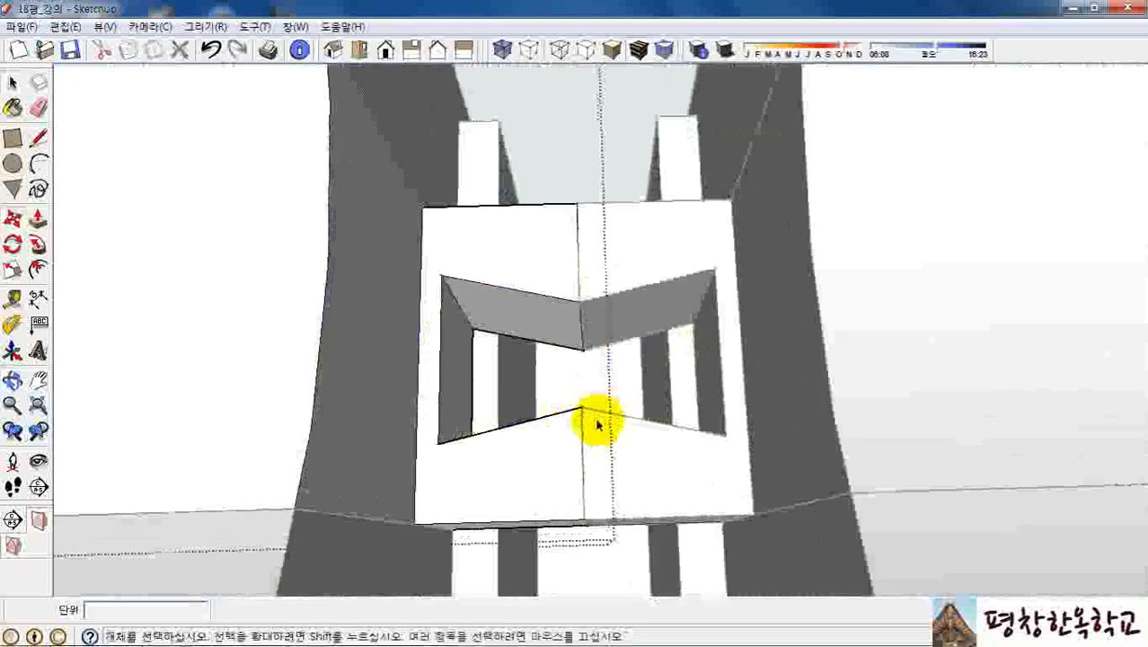
Trace the adjoining beam's dovetail socket with three lines, starting and ending at the copied beam's own socket corners.
key(l)
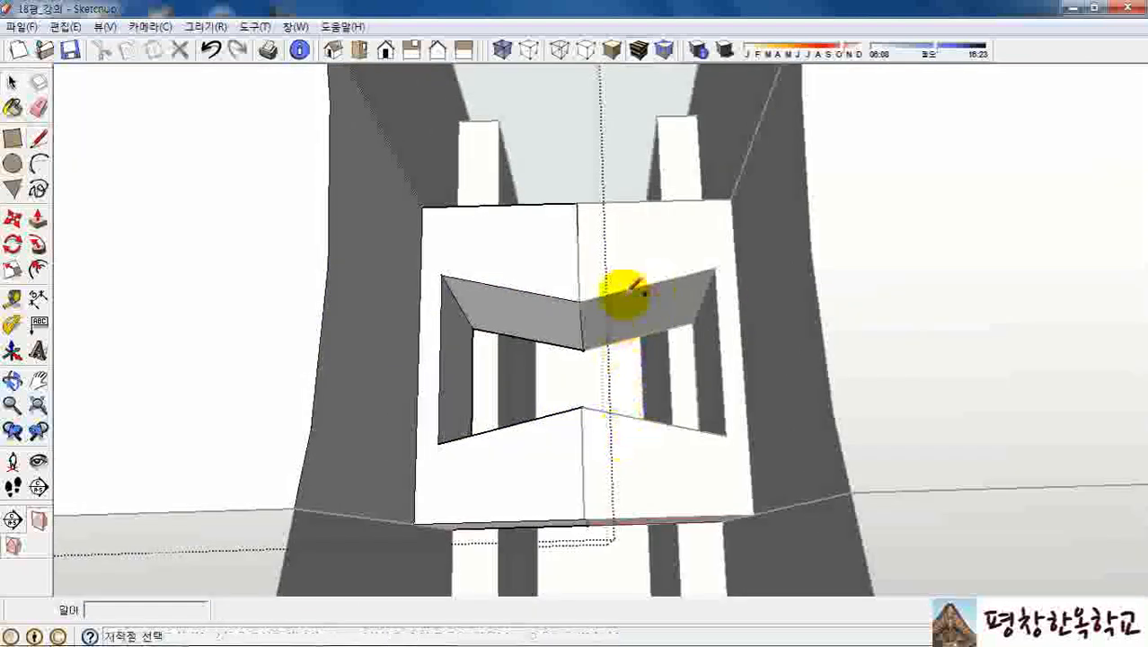
click(586, 293)
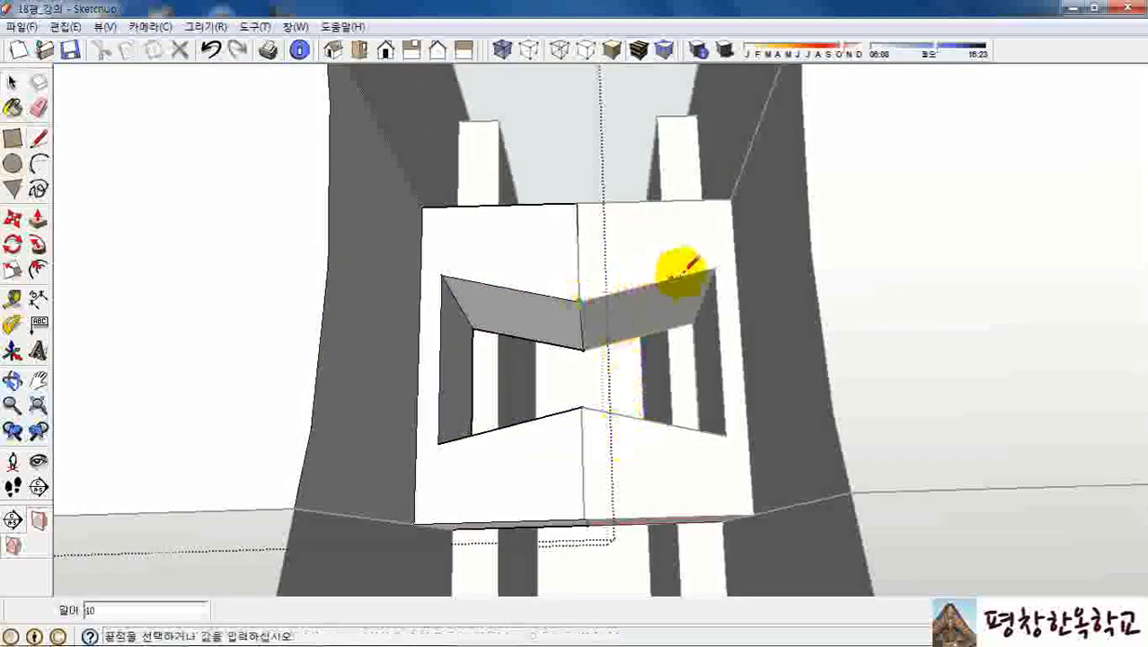
click(715, 264)
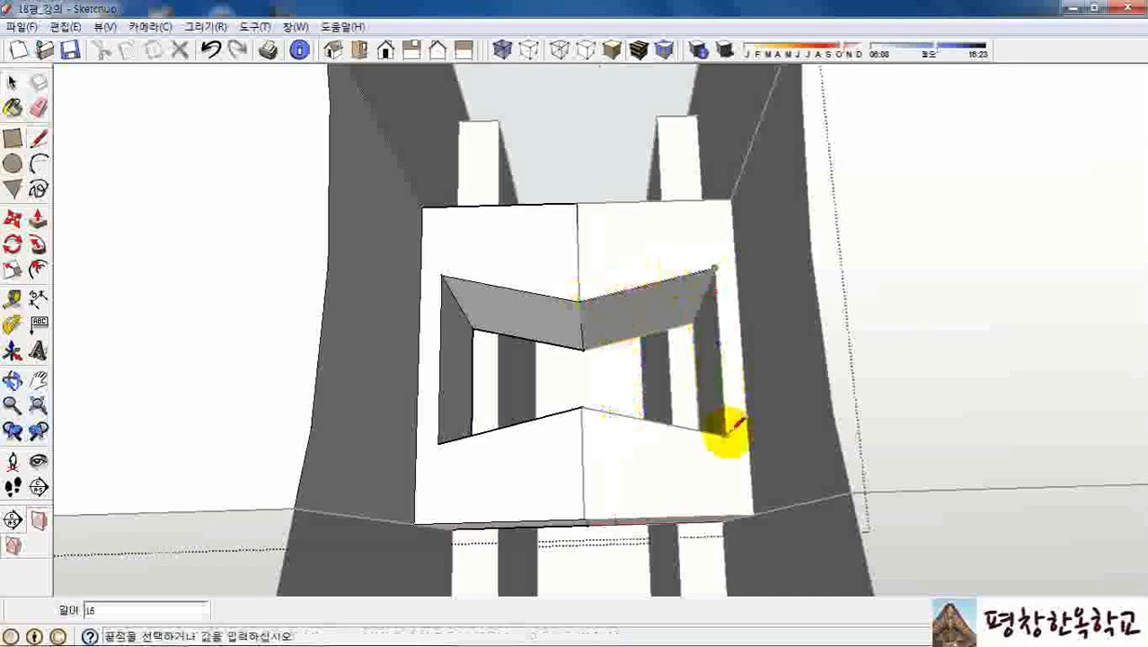
click(726, 436)
click(583, 407)
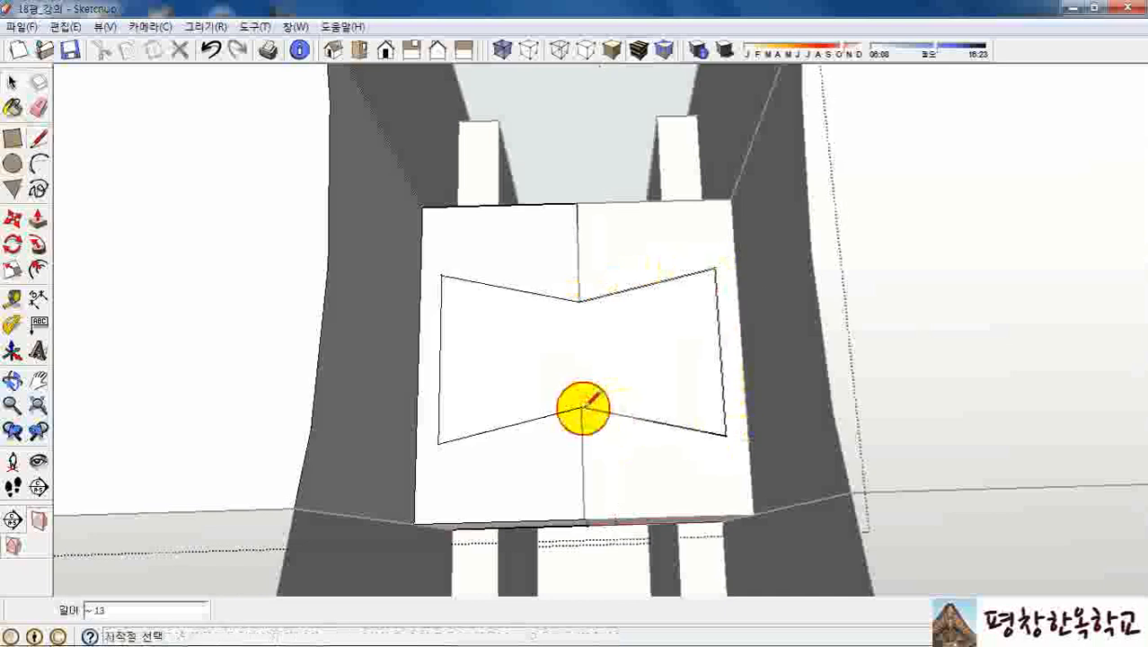
Push the double dovetail face down 20 to the bottom edge of the beam end.
mouse_move(586, 372)
middle_down()
mouse_move(568, 256)
mouse_move(546, 340)
mouse_move(556, 196)
middle_up()
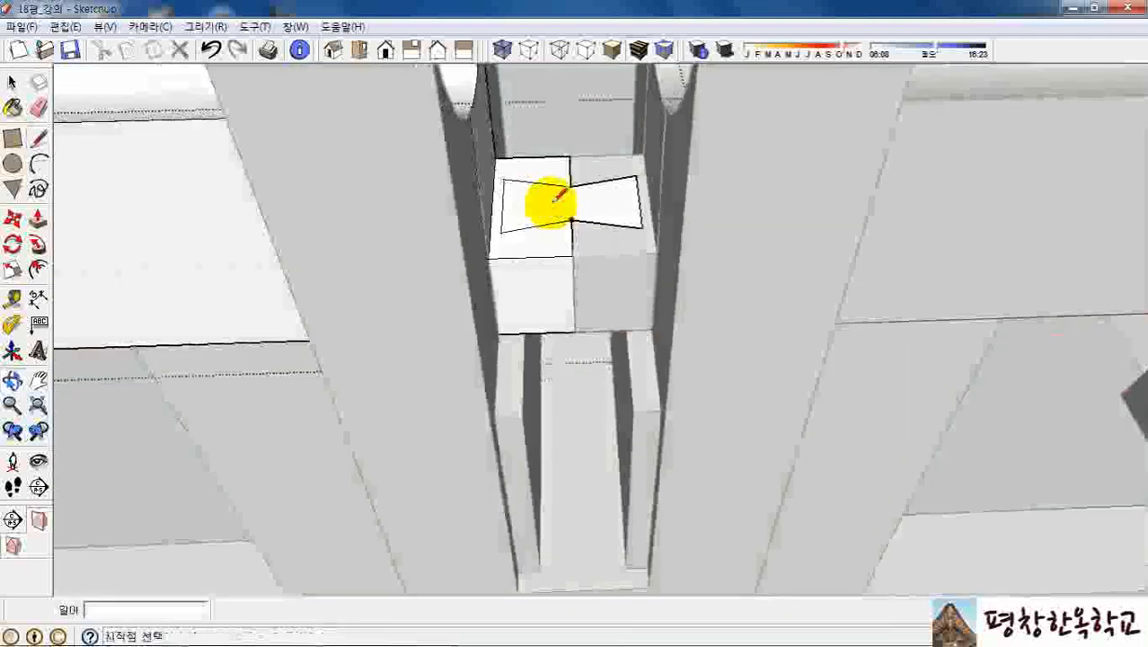
key(p)
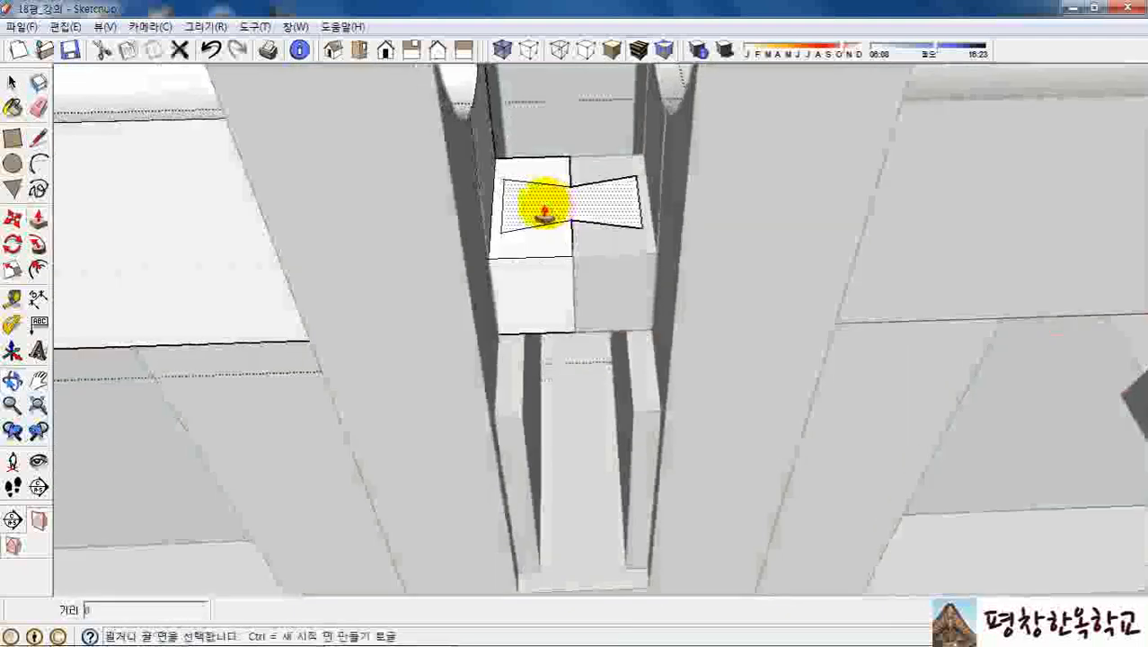
click(544, 212)
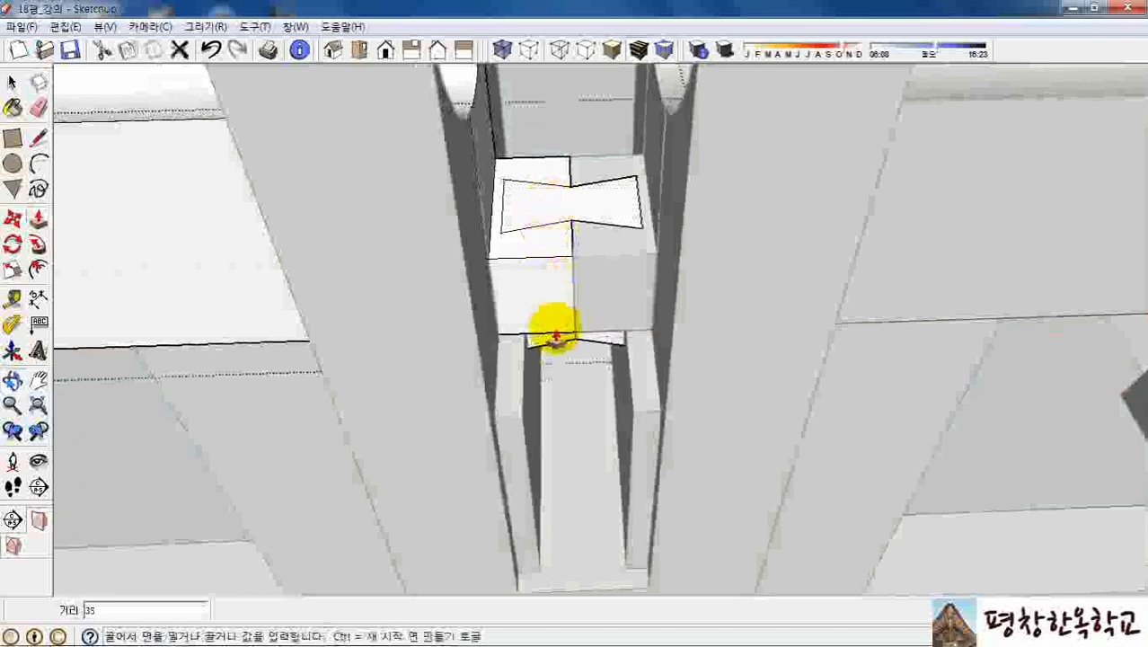
scroll(545, 340, up, 4)
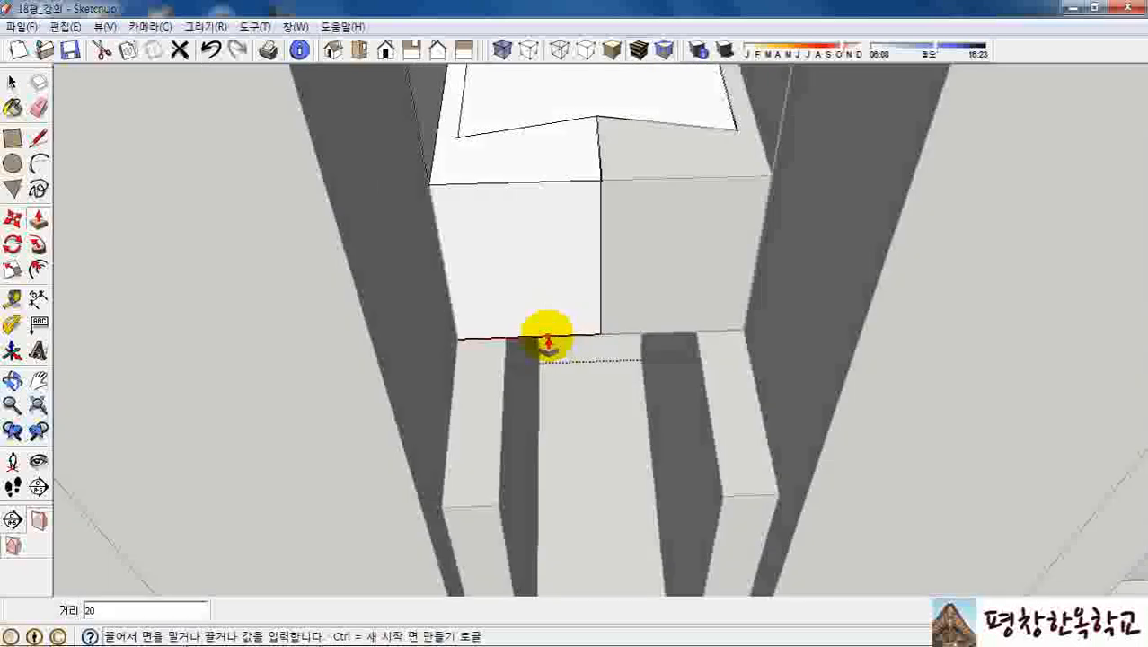
click(547, 341)
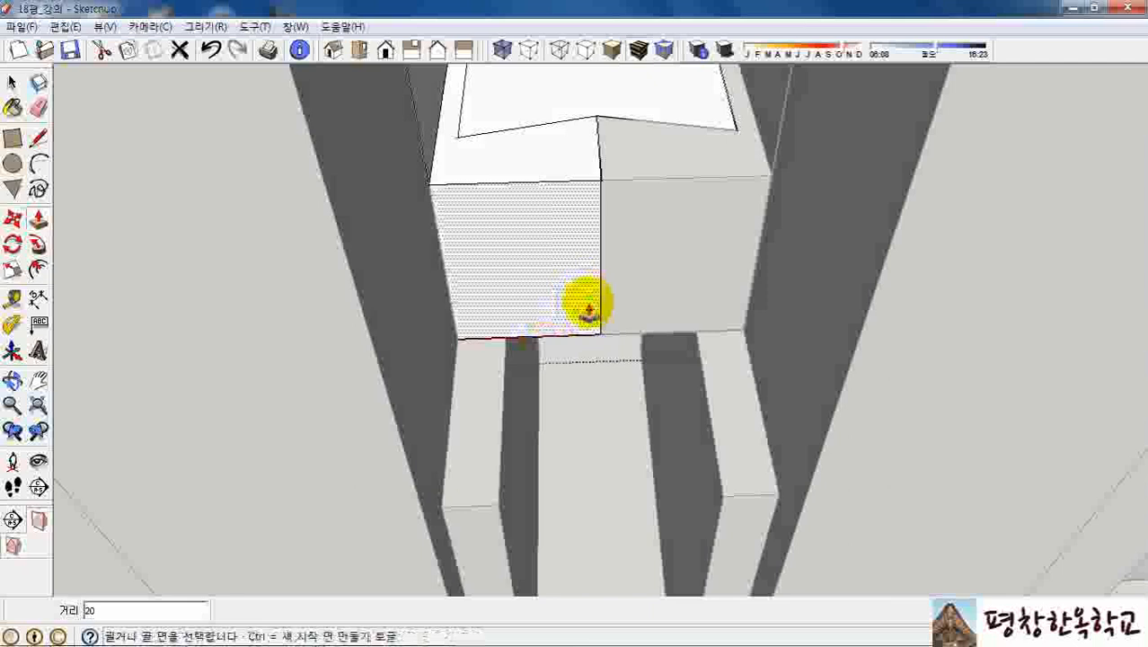
scroll(585, 331, down, 4)
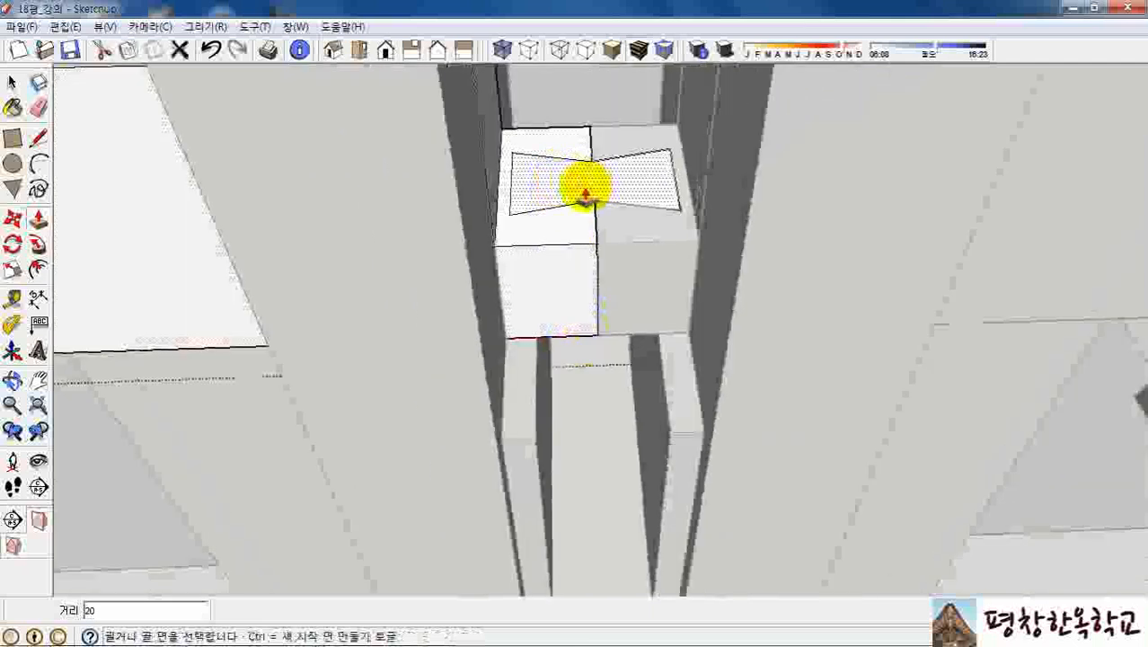
Erase the old socket outline from the copied beam's joint face and hide that face to reach the inside.
key(e)
mouse_move(554, 149)
mouse_down()
mouse_move(551, 206)
mouse_move(514, 180)
mouse_up()
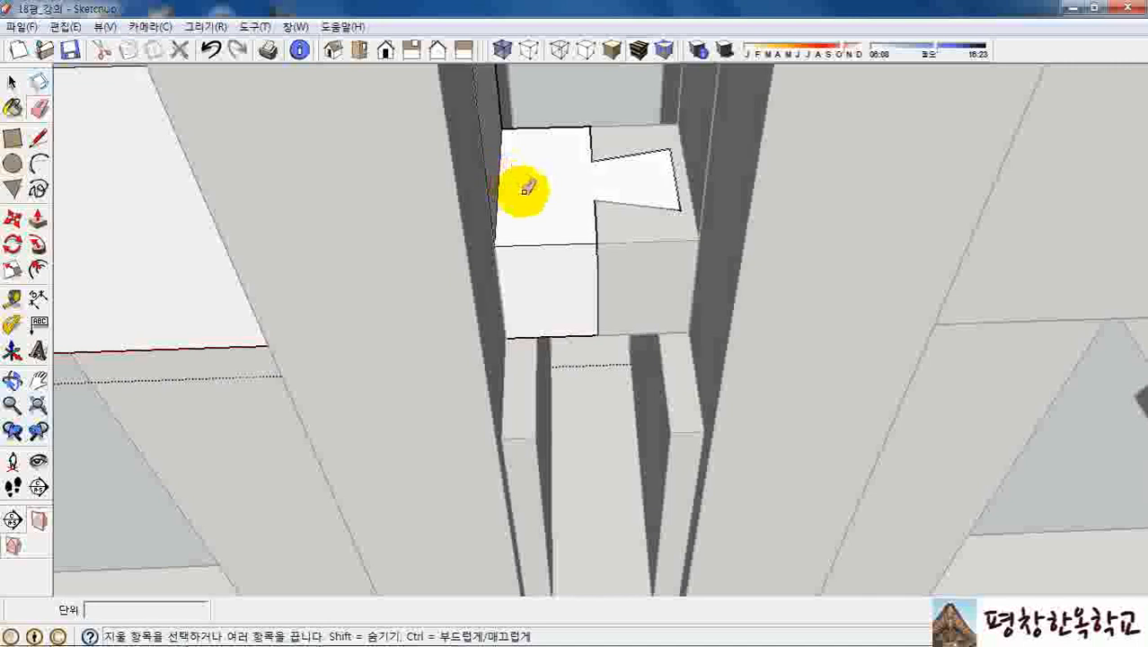
right_click(529, 188)
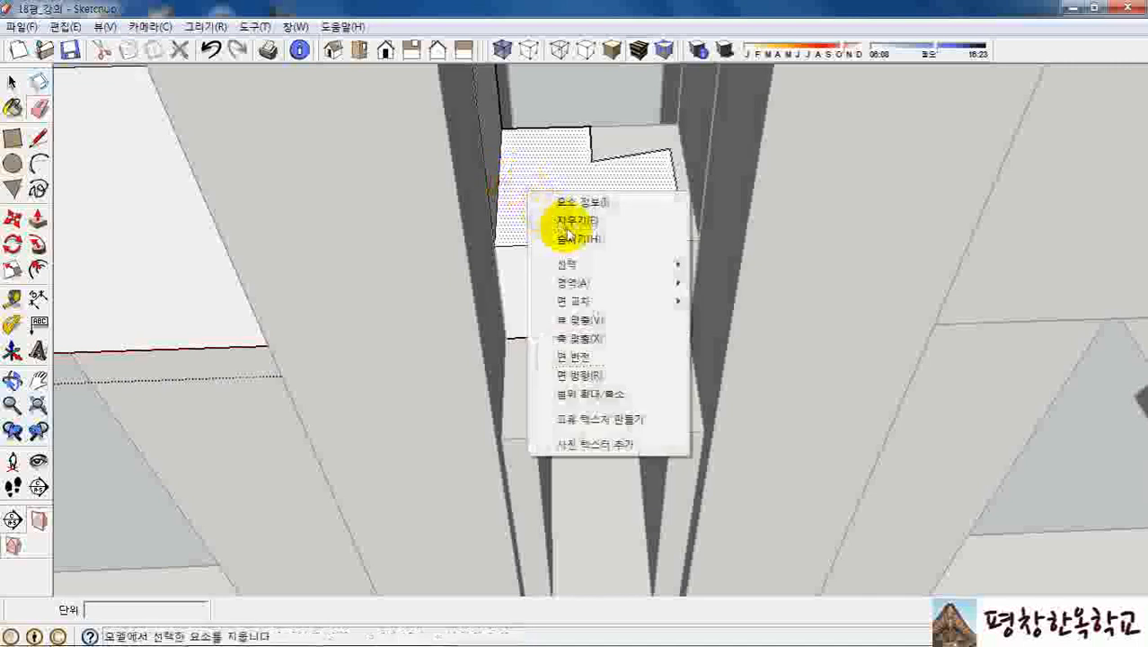
click(579, 239)
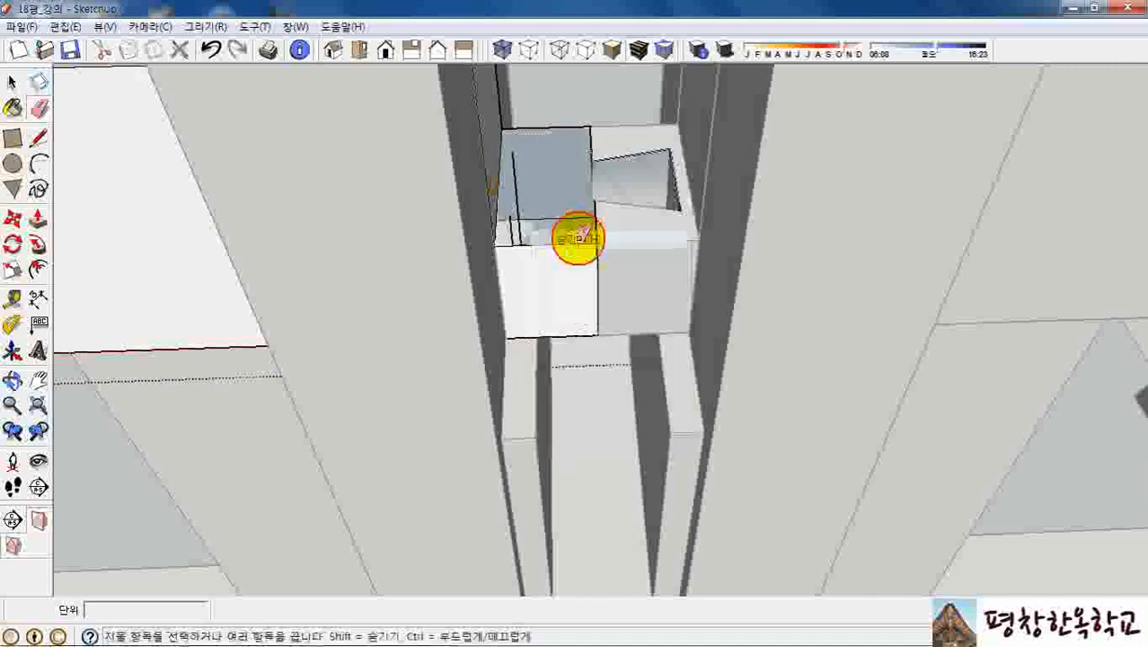
Erase the leftover socket edges inside the copied beam's end, keeping the projecting dovetail.
mouse_move(575, 225)
middle_down()
mouse_move(526, 309)
mouse_move(513, 371)
middle_up()
key(e)
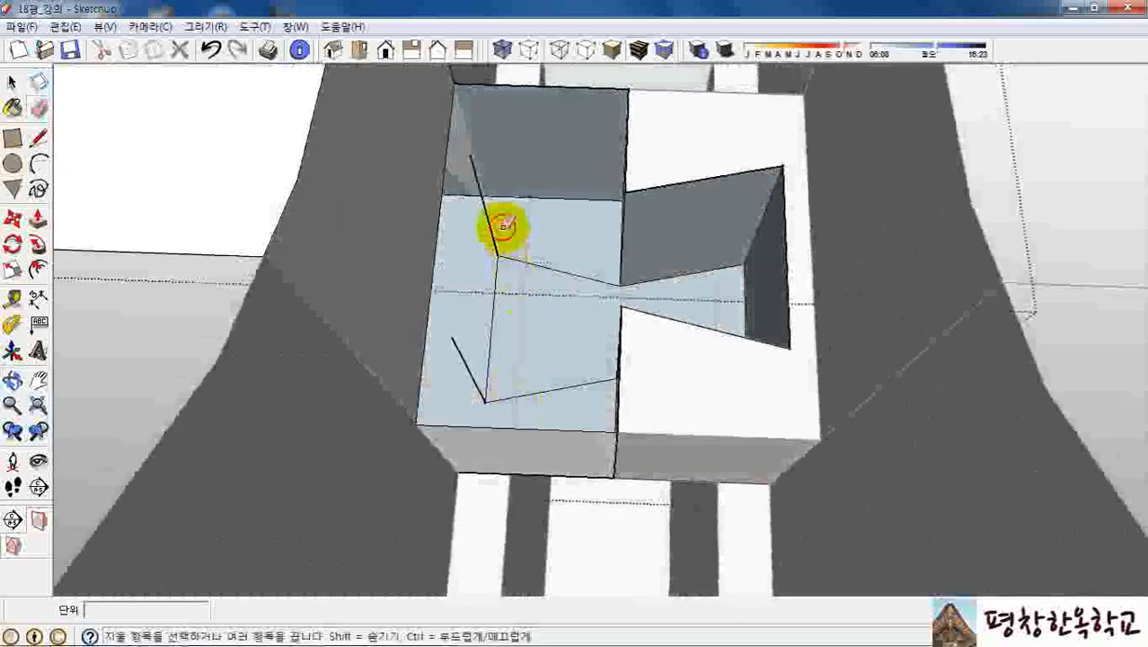
mouse_move(505, 226)
mouse_down()
mouse_move(487, 256)
mouse_move(500, 312)
mouse_move(467, 382)
mouse_up()
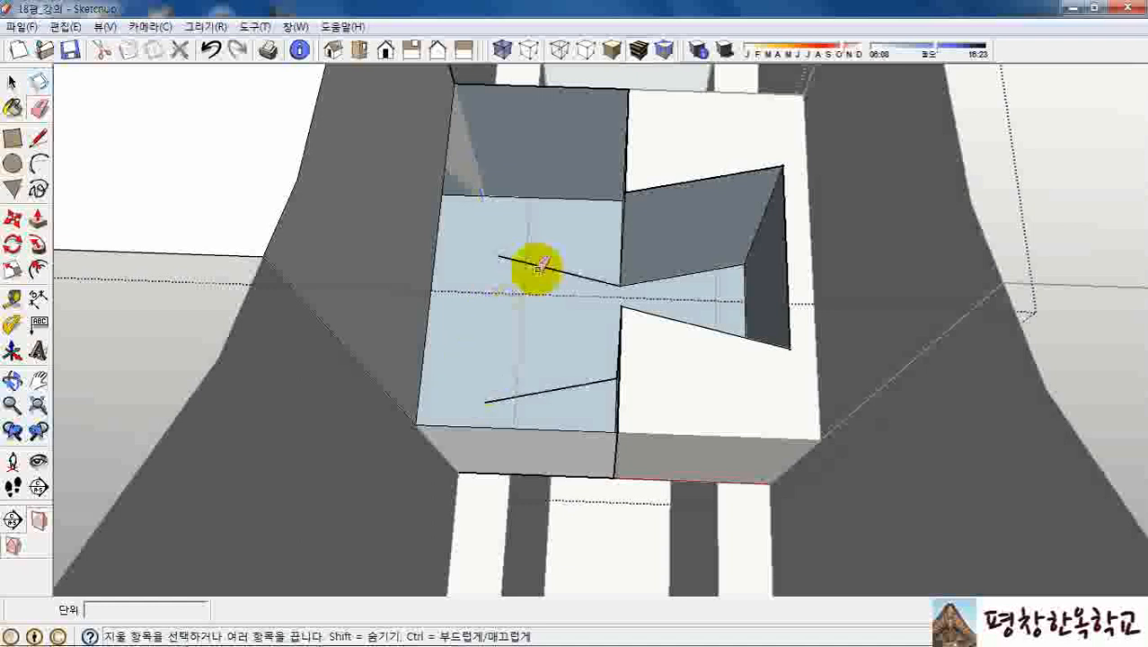
drag(537, 268, 543, 379)
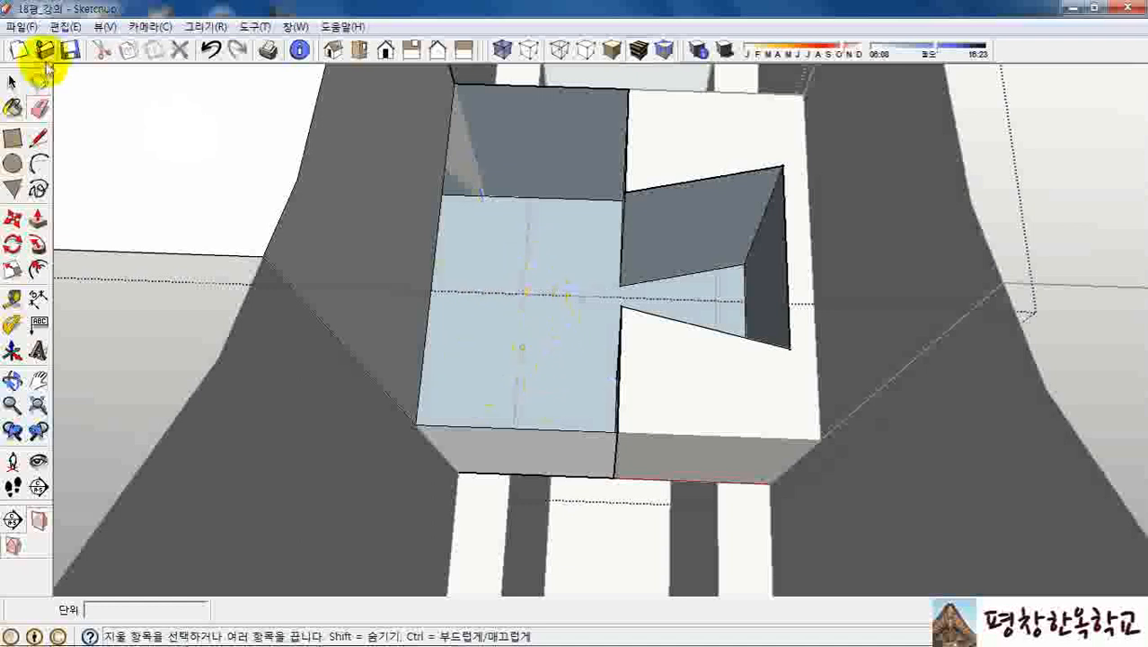
Unhide all hidden geometry to restore the joint face of the beam end.
click(59, 26)
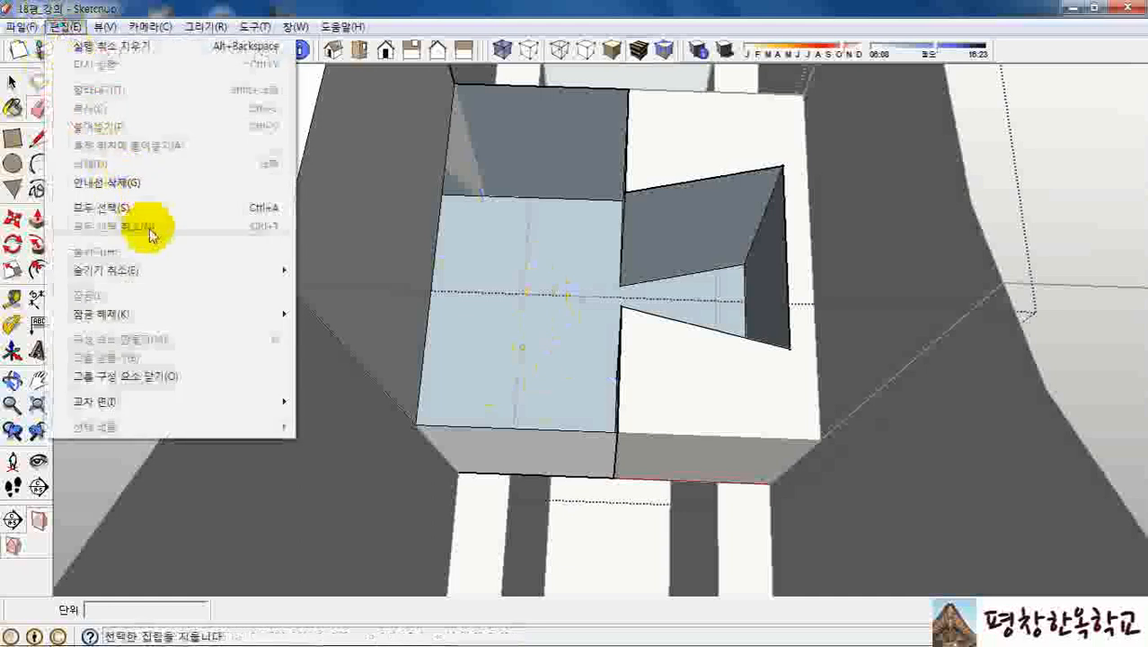
mouse_move(248, 279)
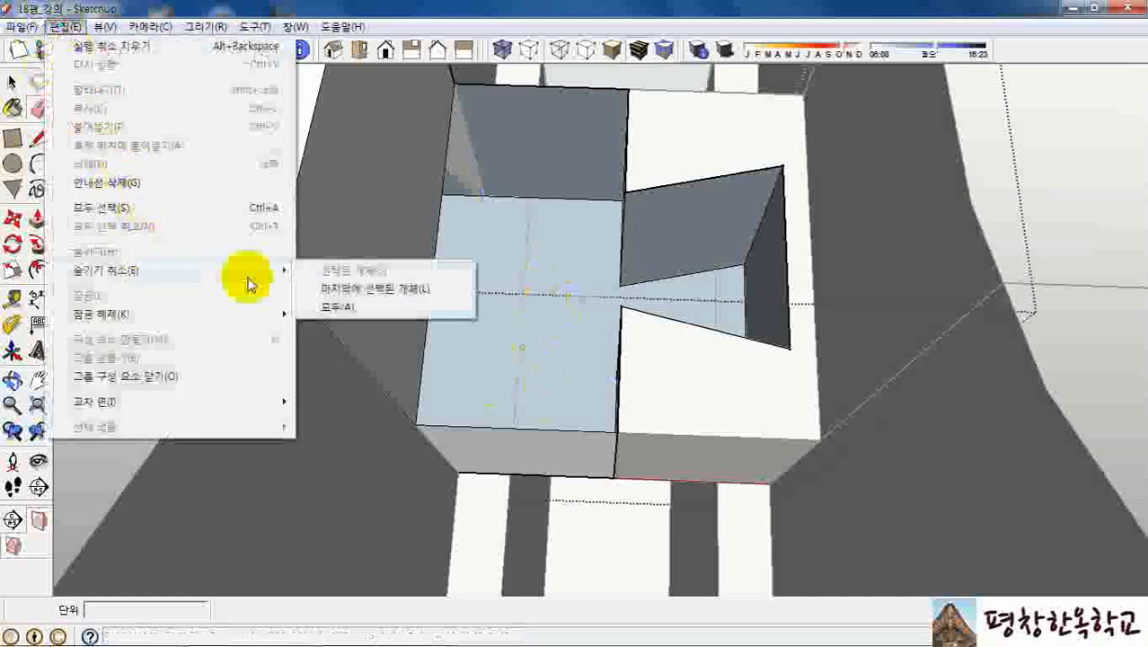
click(339, 306)
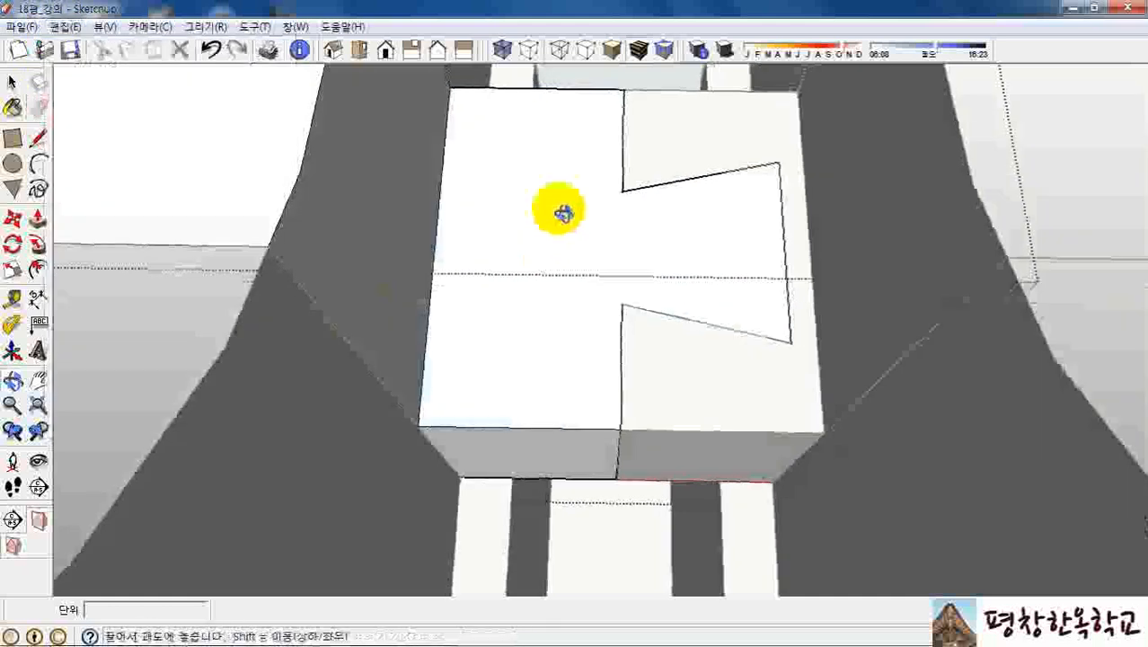
scroll(566, 122, down, 6)
scroll(840, 181, down, 5)
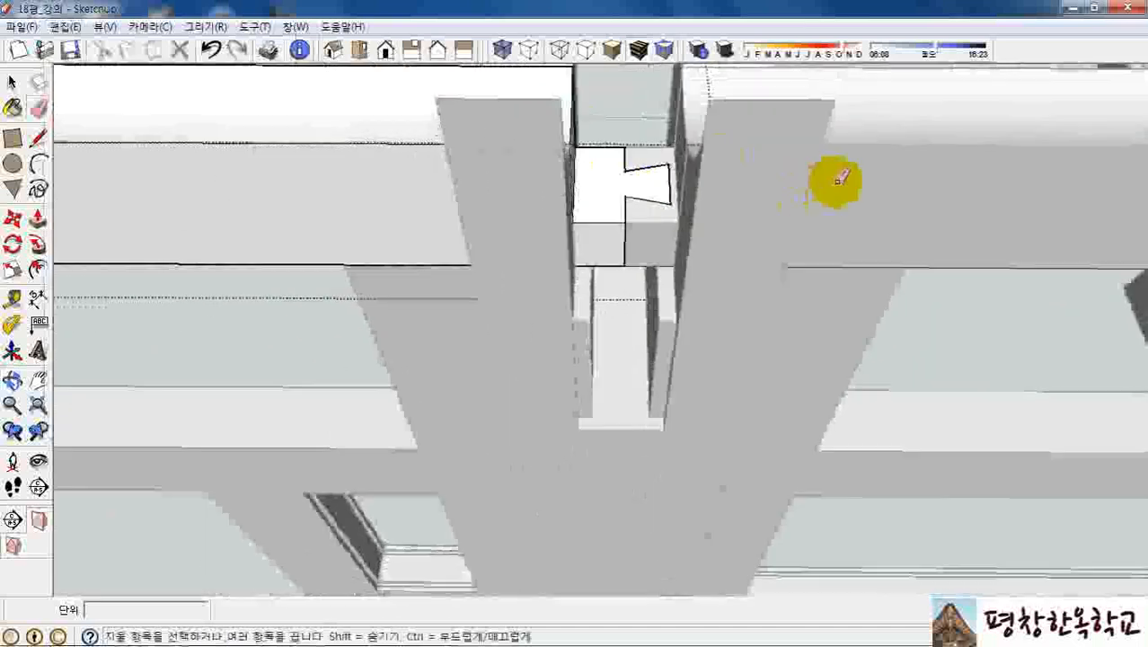
Finish editing the copied beam and unhide all hidden objects to restore the round purlin on the front wall.
scroll(845, 184, down, 10)
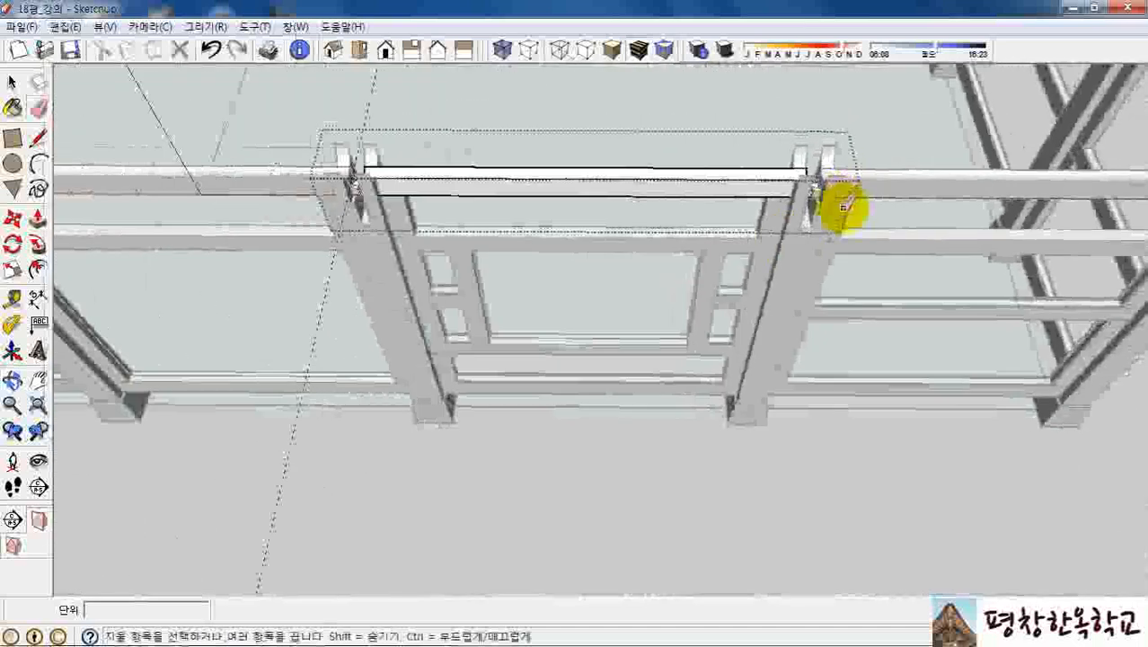
key(space)
click(489, 539)
mouse_move(669, 398)
middle_down()
mouse_move(712, 371)
mouse_move(860, 359)
middle_up()
scroll(859, 360, down, 8)
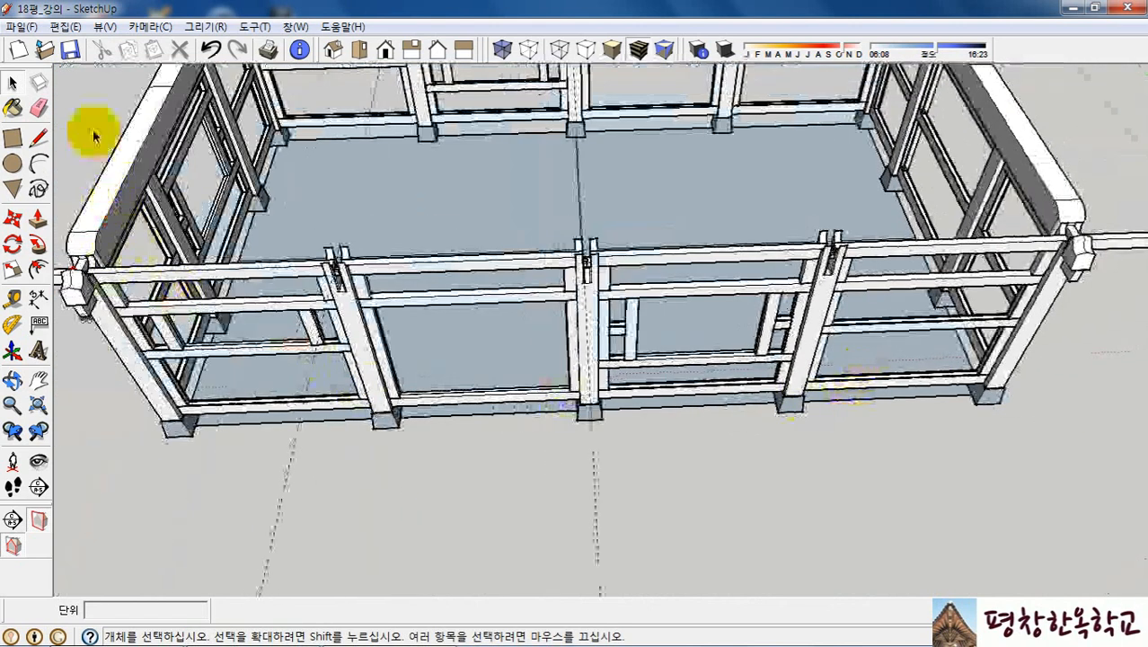
click(65, 26)
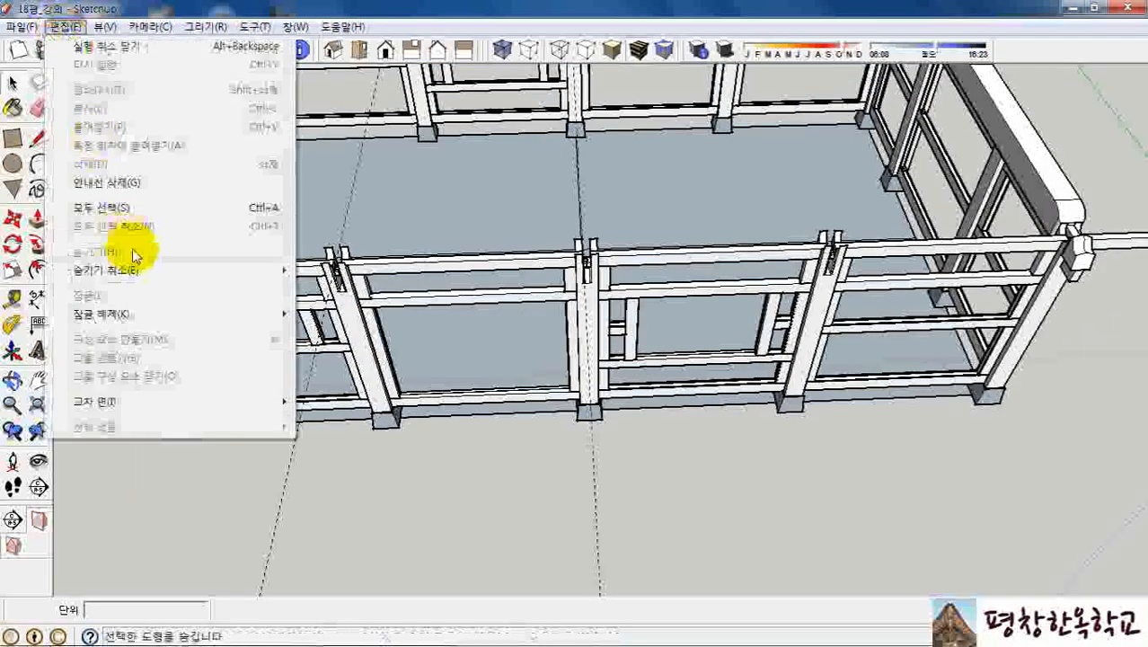
mouse_move(139, 281)
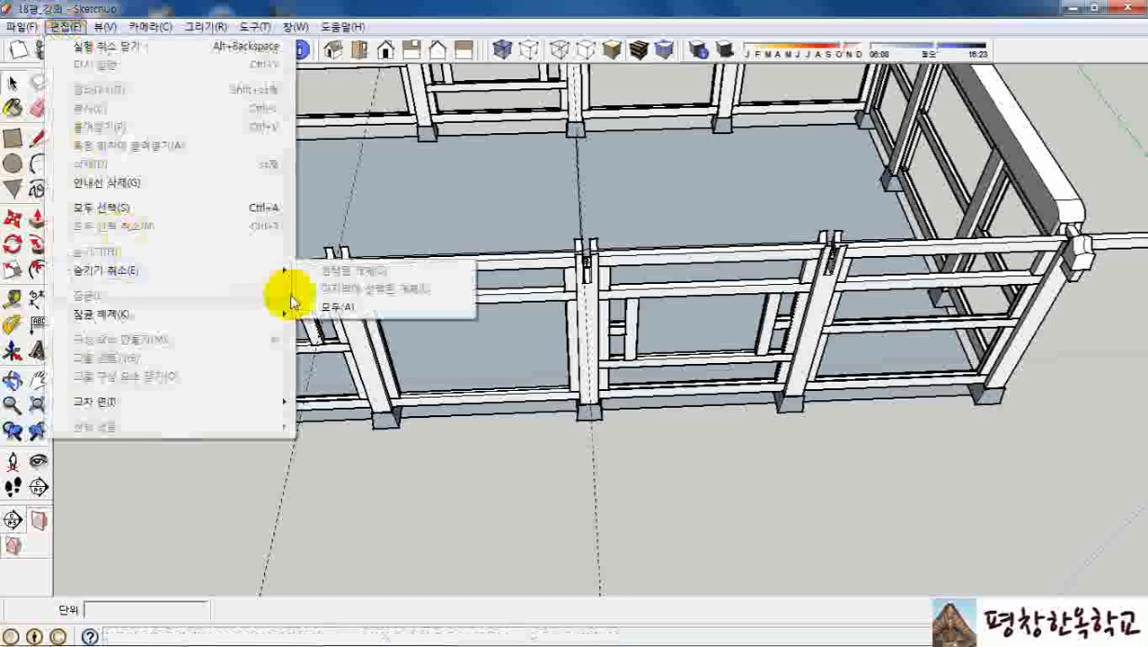
click(330, 305)
middle_drag(243, 303, 265, 254)
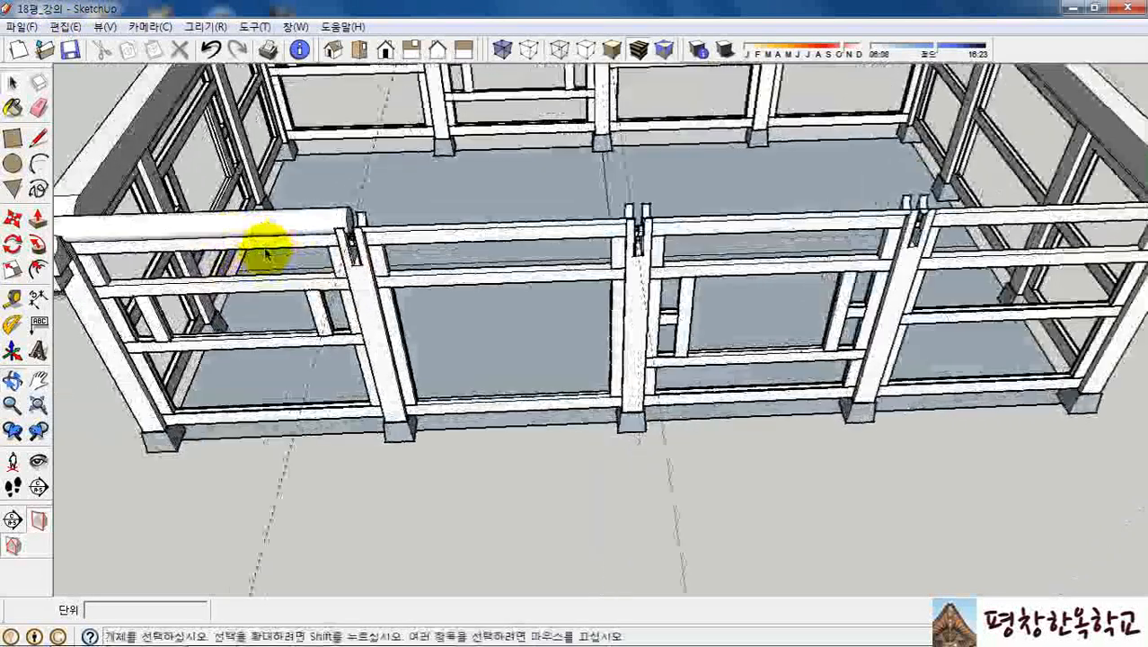
Open the round purlin above the front wall's first bay for editing and hide the rest of the model.
scroll(288, 233, up, 5)
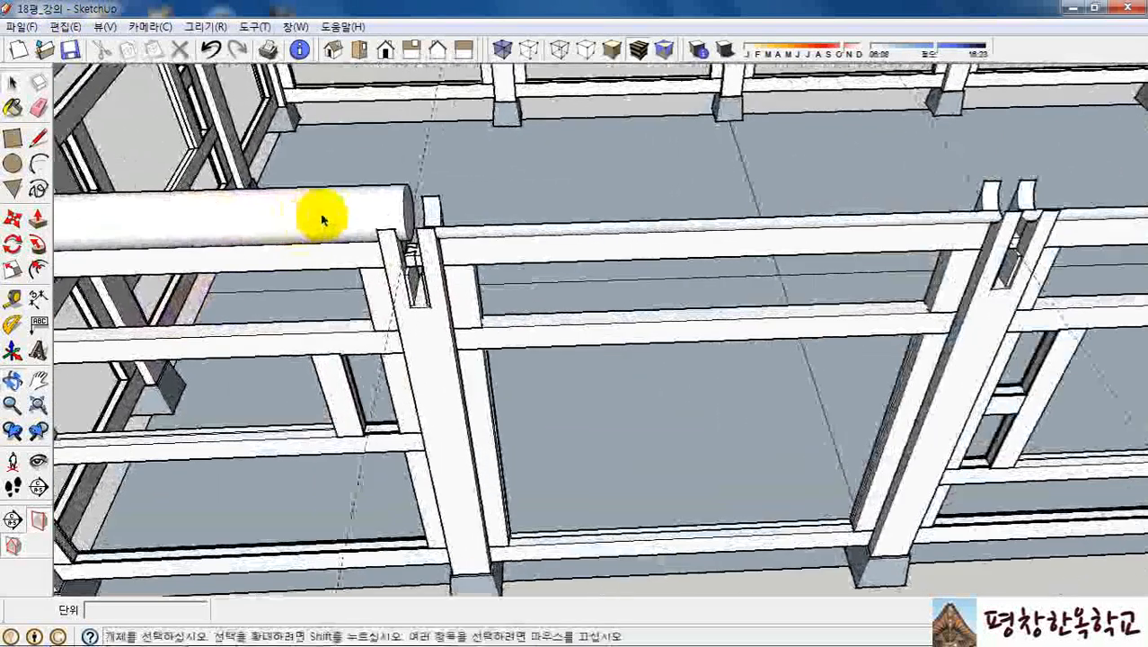
double_click(322, 215)
middle_drag(384, 210, 365, 90)
scroll(366, 90, up, 8)
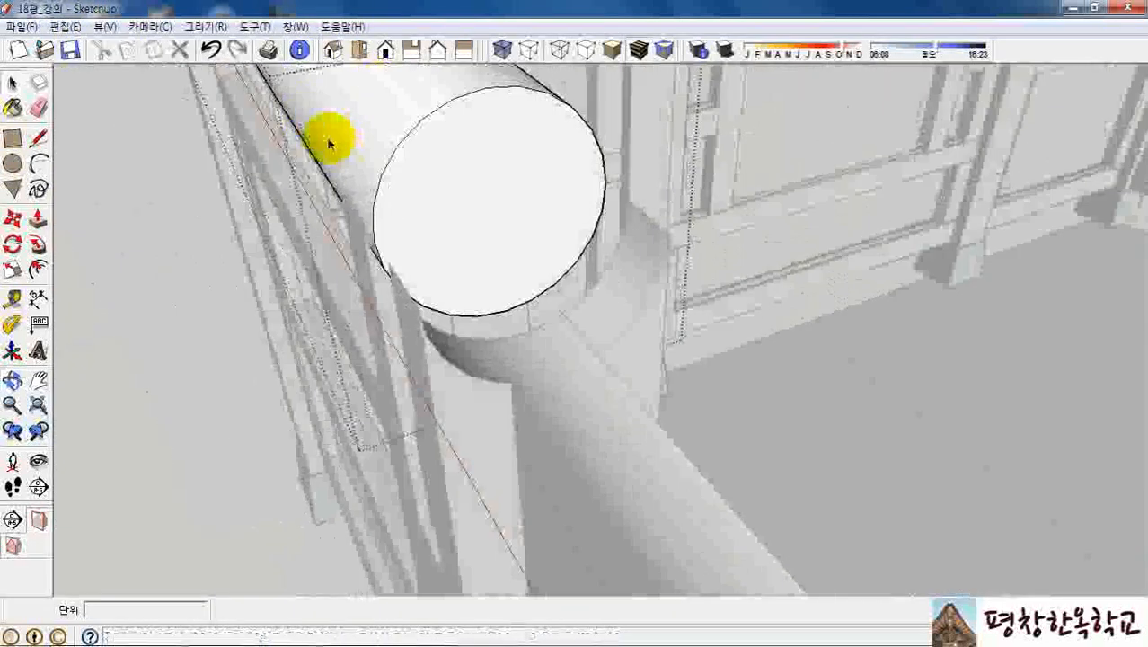
click(103, 27)
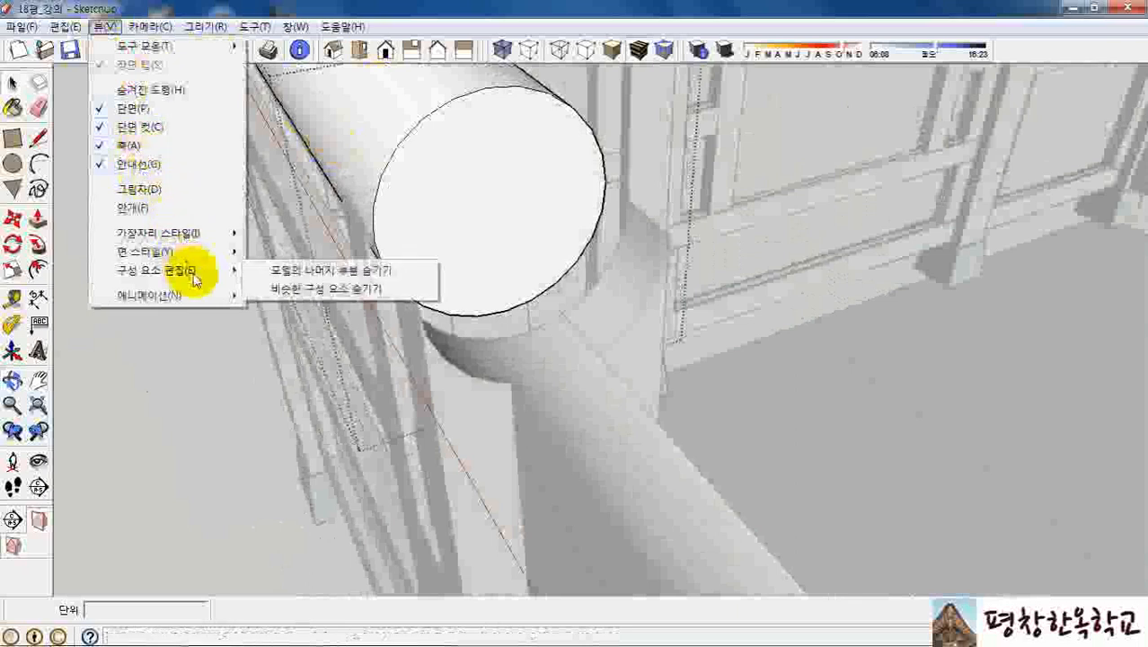
click(332, 275)
Place a horizontal and a vertical guide through the center of the purlin's round end face.
middle_drag(490, 267, 505, 195)
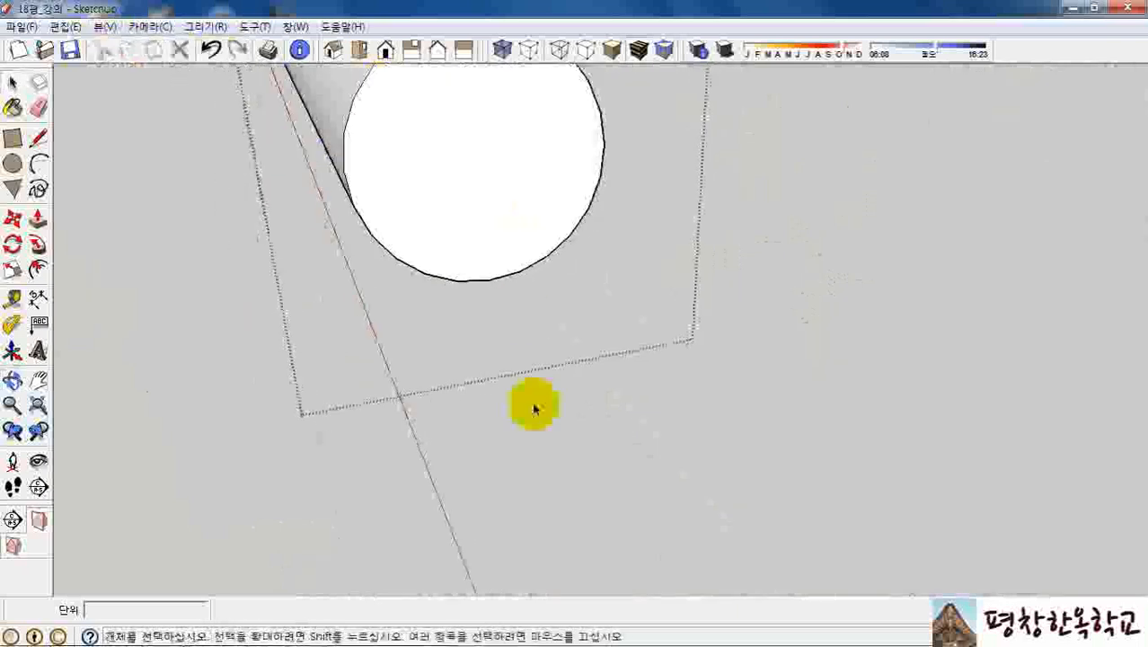
scroll(537, 451, down, 1)
middle_drag(519, 311, 468, 160)
middle_drag(474, 144, 449, 161)
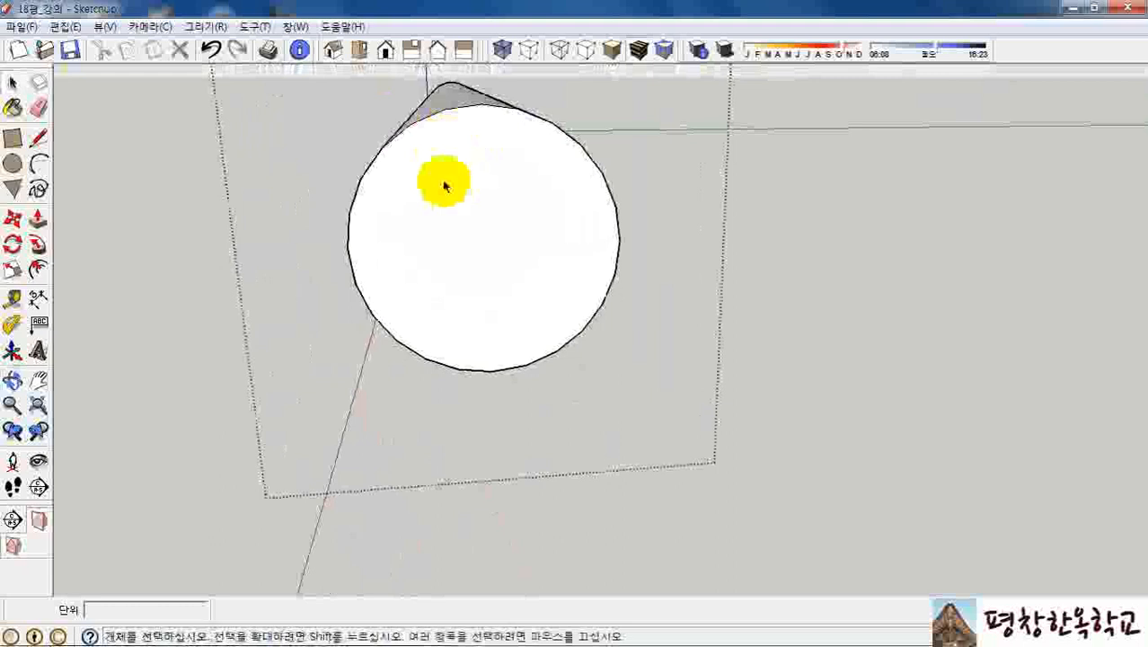
key(t)
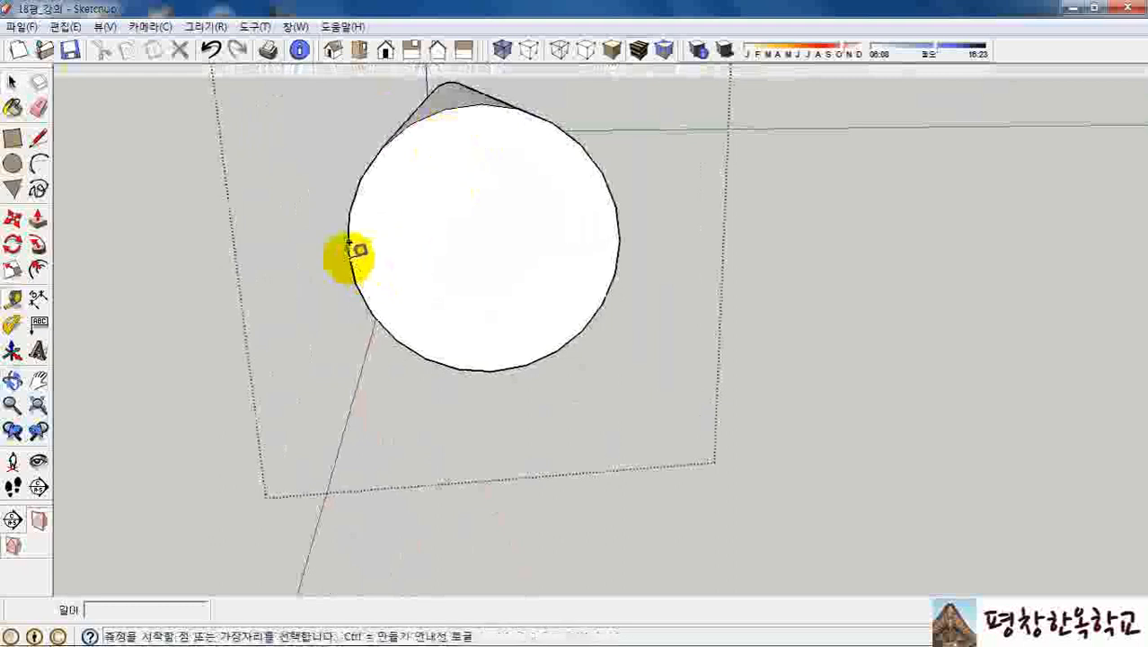
click(486, 243)
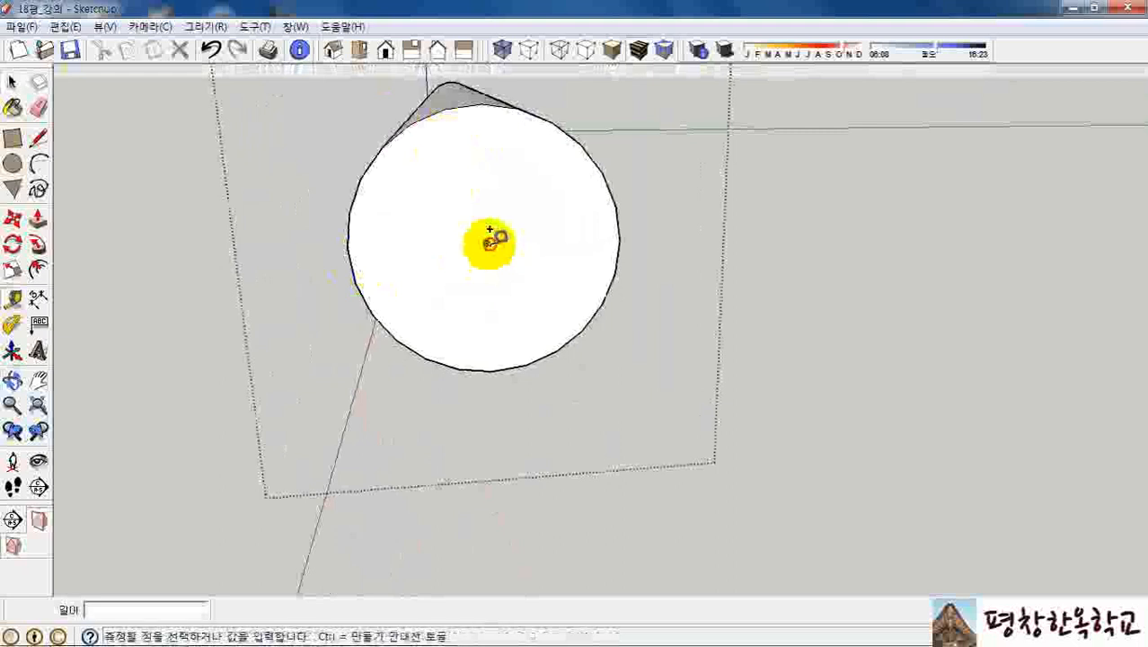
click(619, 238)
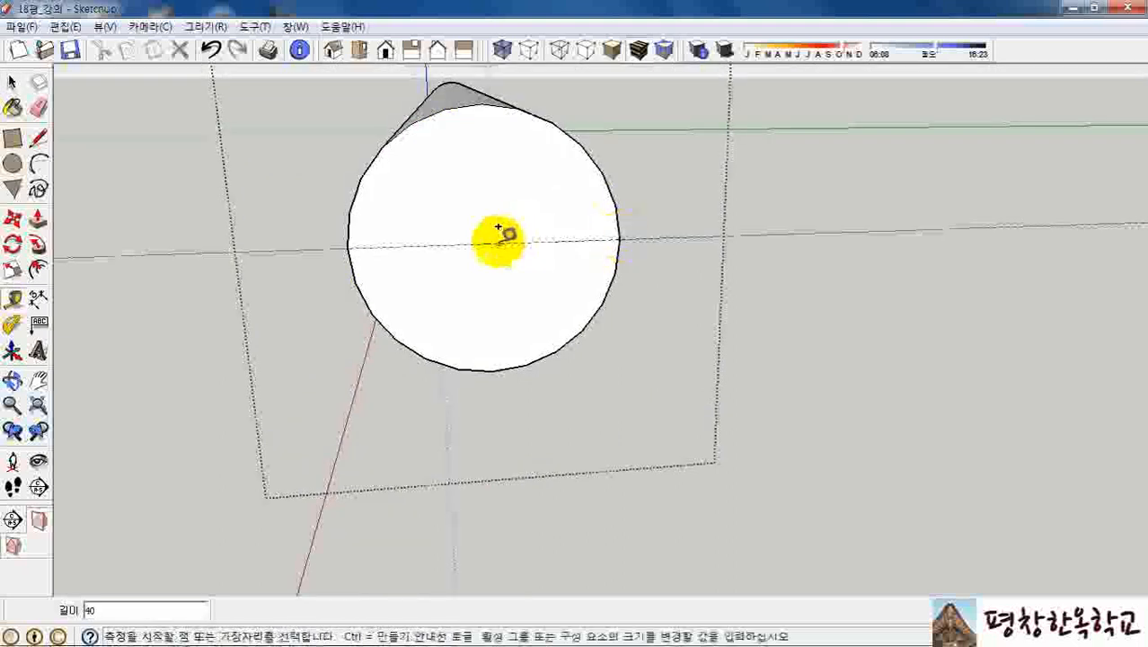
click(488, 238)
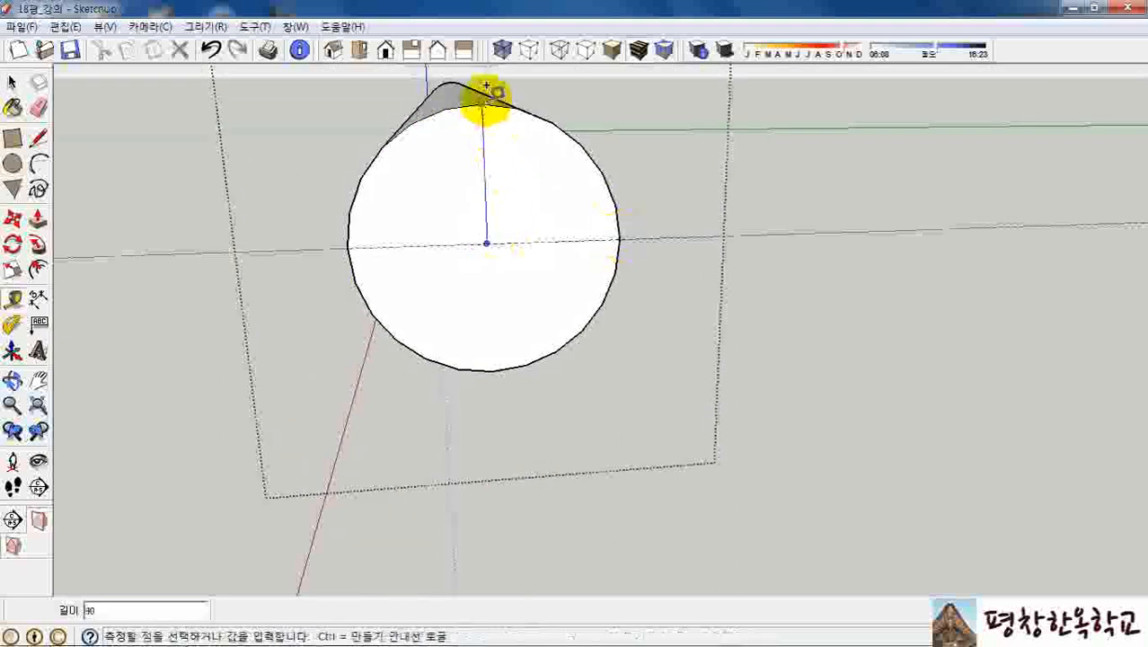
click(486, 101)
Add a guide 20 below the horizontal center guide and draw a line along it across the purlin's end face.
middle_drag(487, 159, 495, 129)
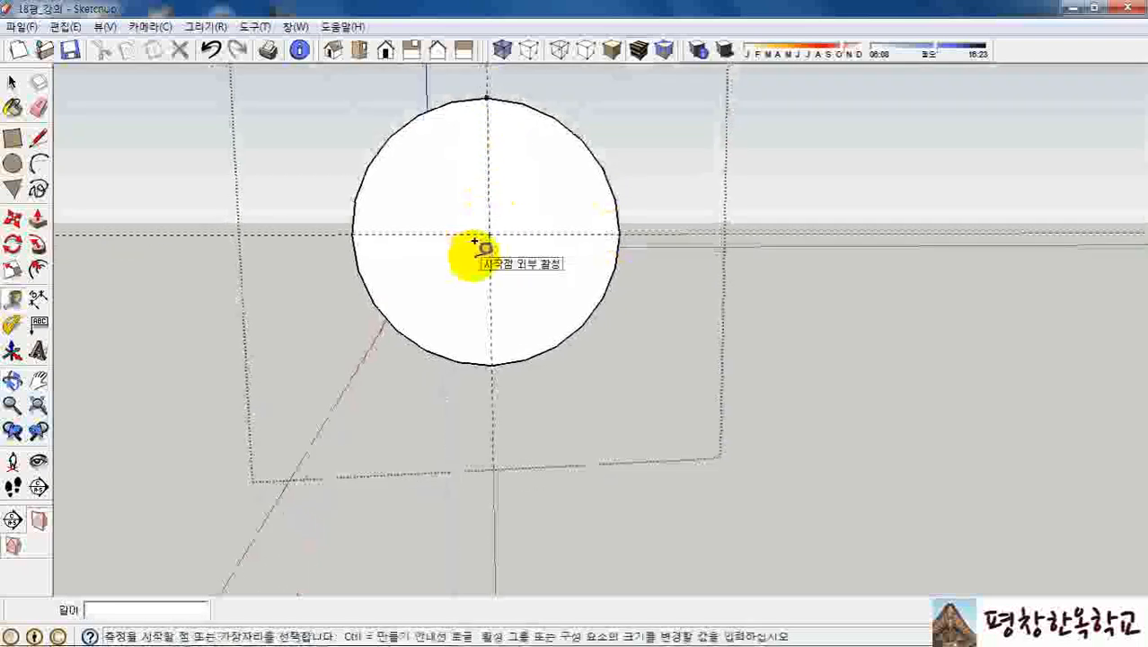
scroll(530, 235, up, 4)
click(528, 224)
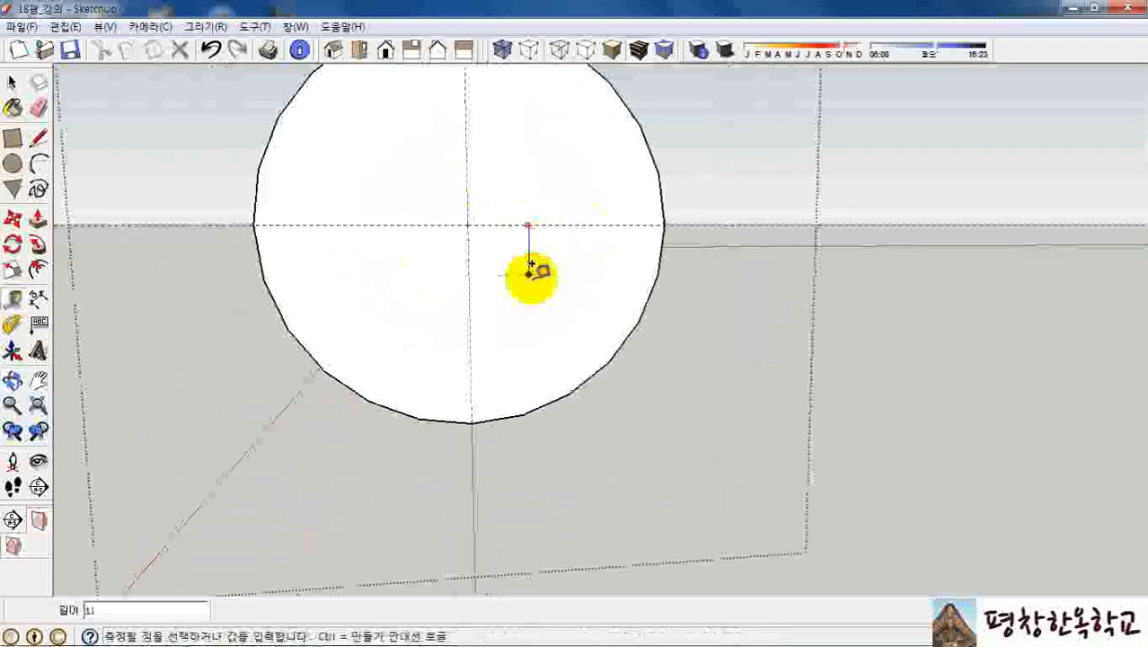
scroll(529, 279, up, 1)
text(20)
key(Return)
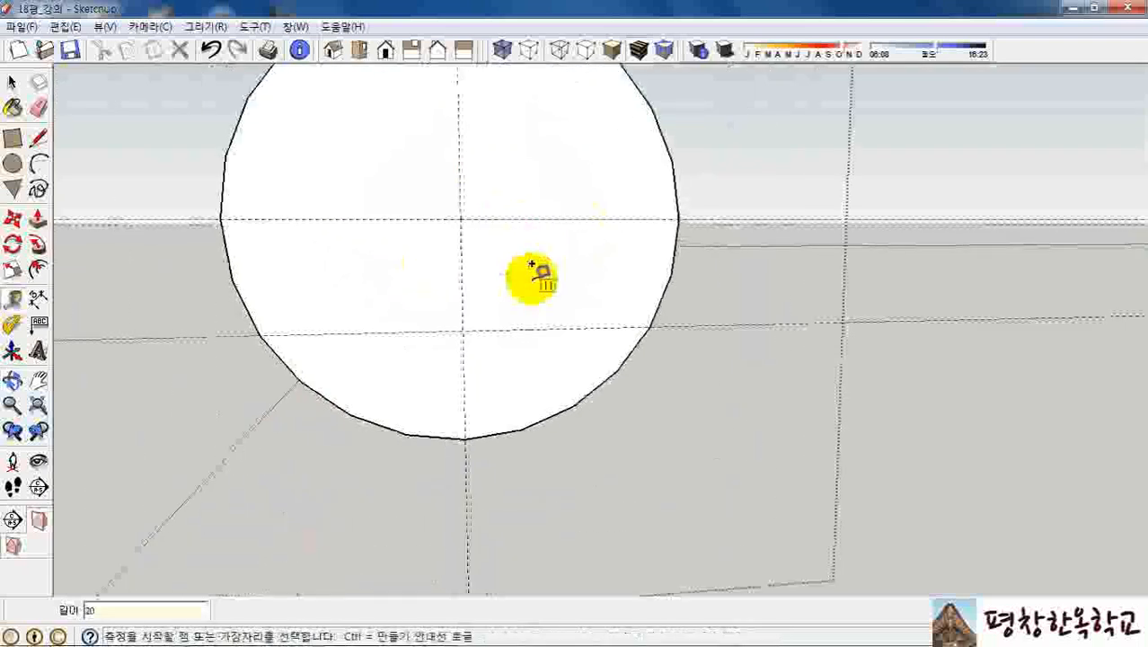
key(l)
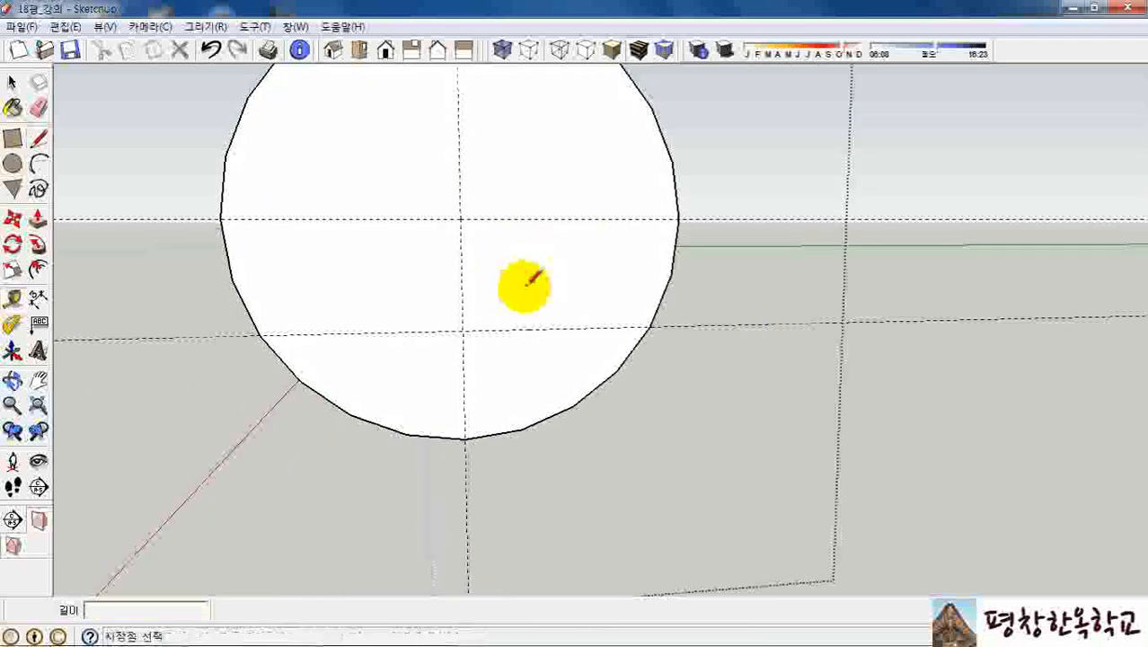
click(258, 334)
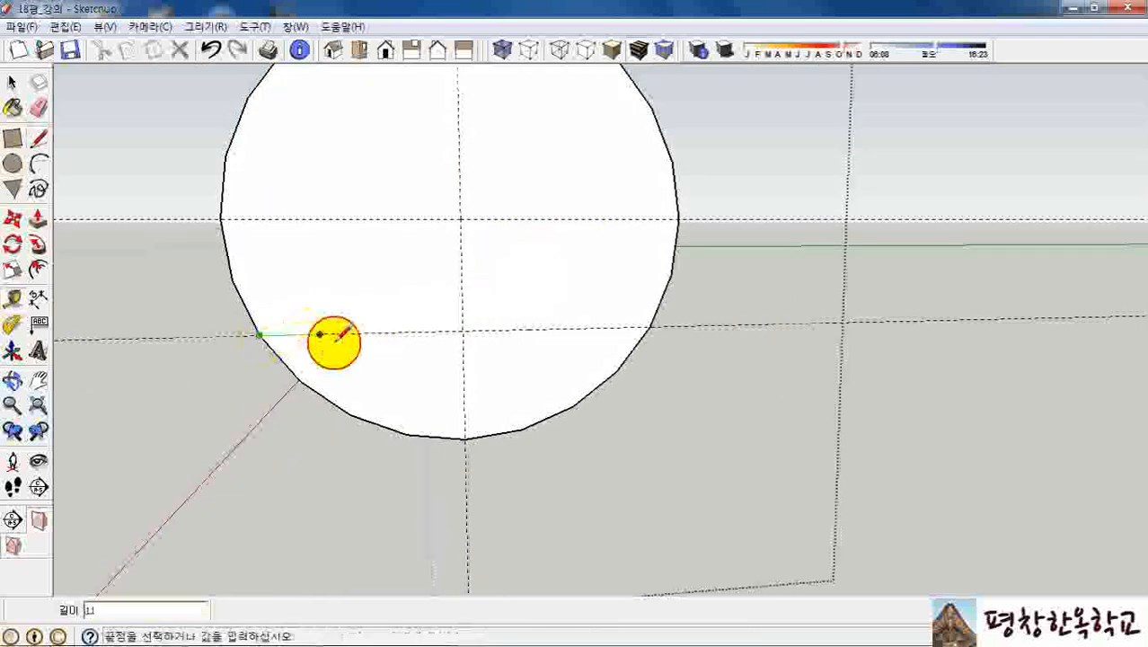
click(650, 327)
Push the segment below the line 15 into the purlin's end to cut a flat-bottomed notch.
middle_drag(584, 262, 658, 290)
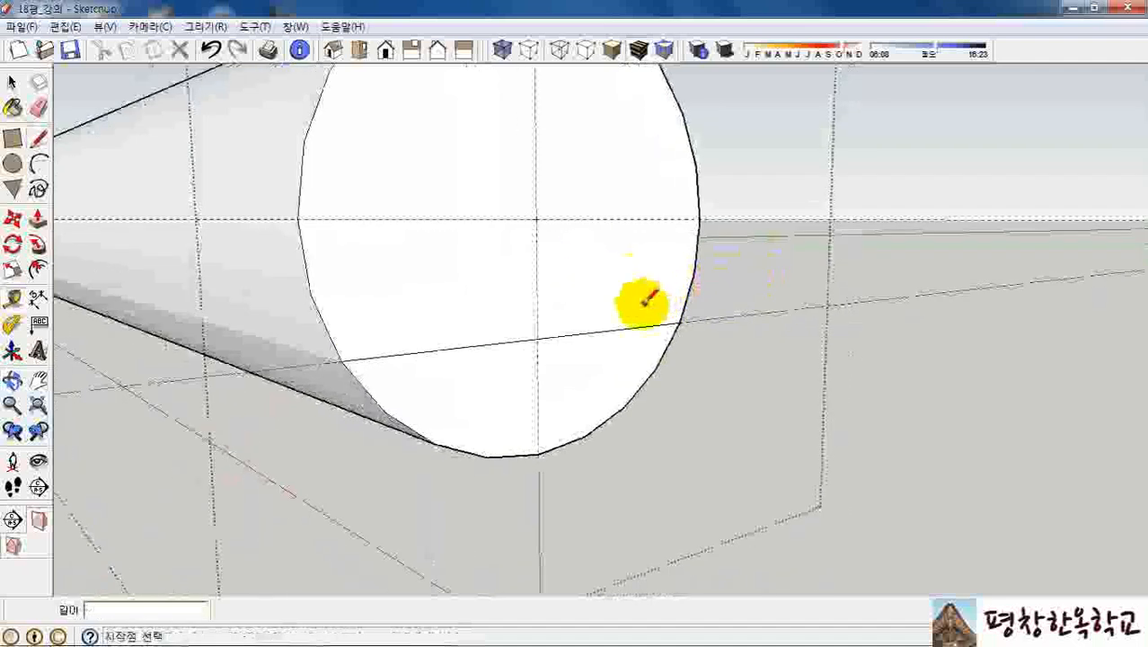
key(p)
drag(504, 391, 461, 402)
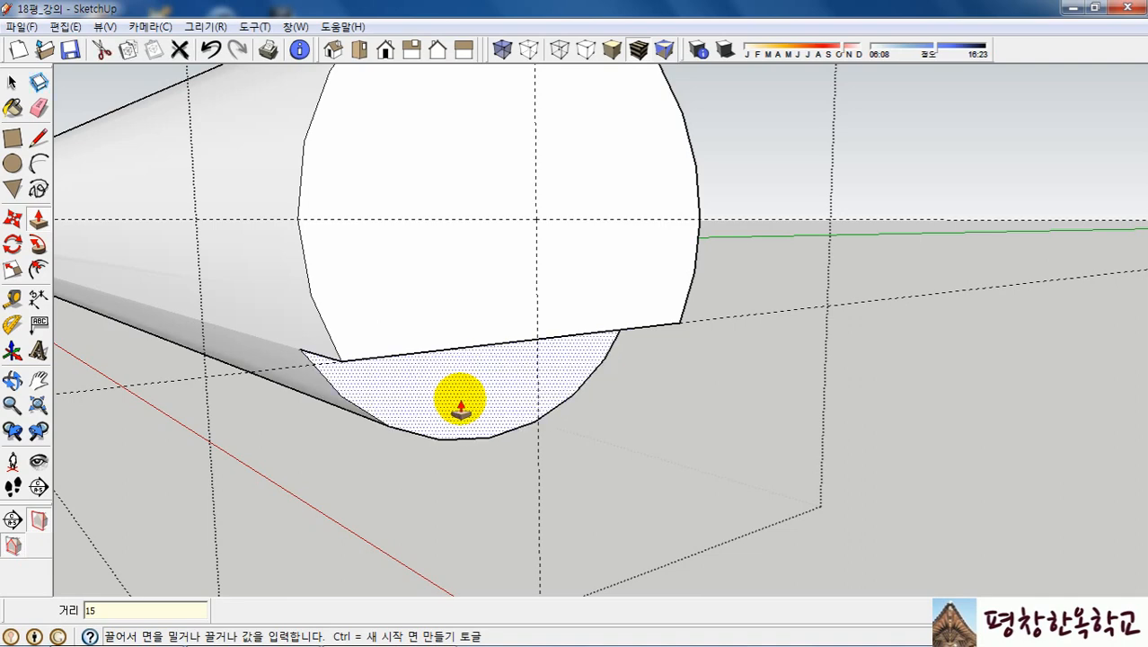
middle_drag(460, 402, 249, 52)
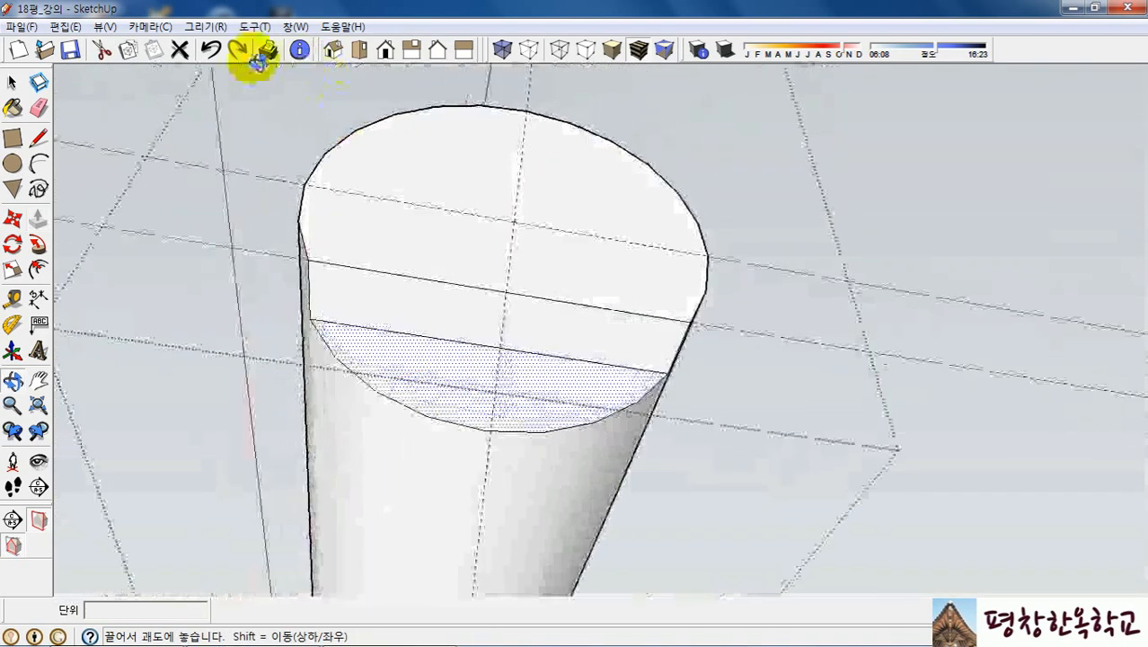
key(p)
drag(469, 377, 491, 321)
scroll(469, 377, up, 3)
scroll(490, 320, up, 2)
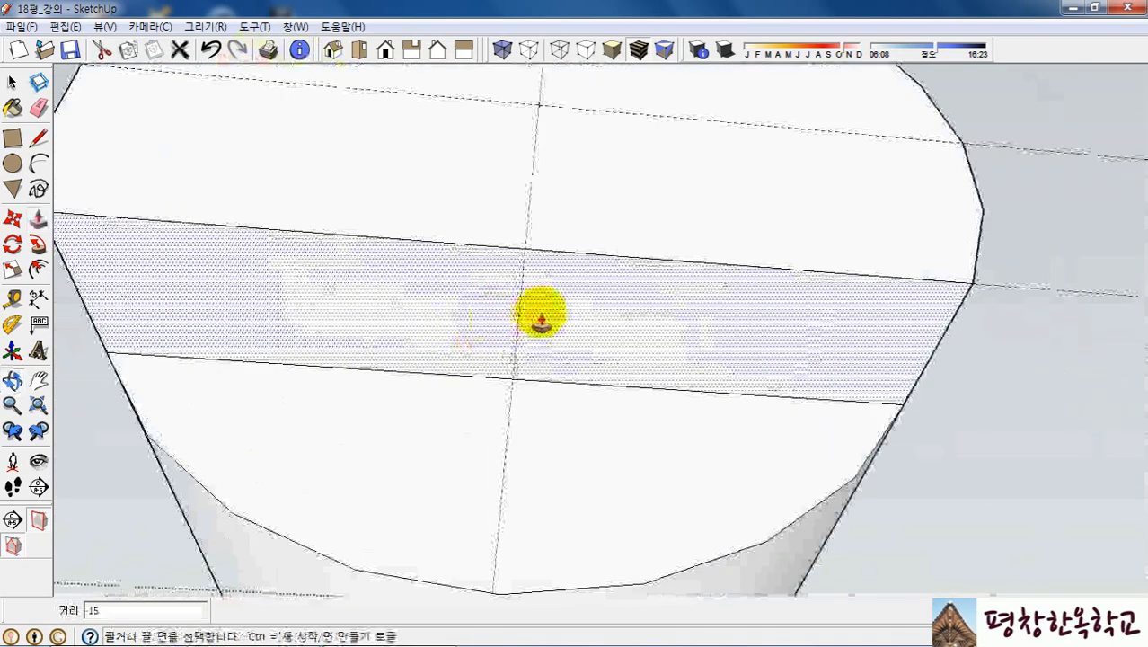
Place a lengthwise guide down the middle of the notch's flat underside, about 35 from its side edge, and delete the old vertical guide.
key(t)
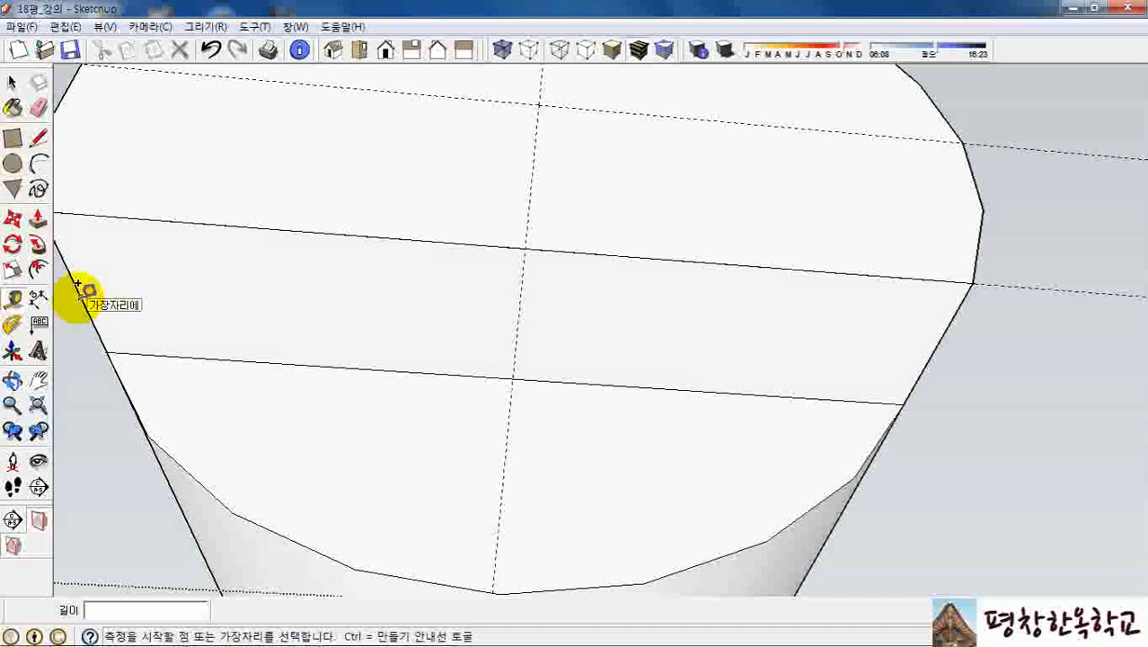
click(81, 297)
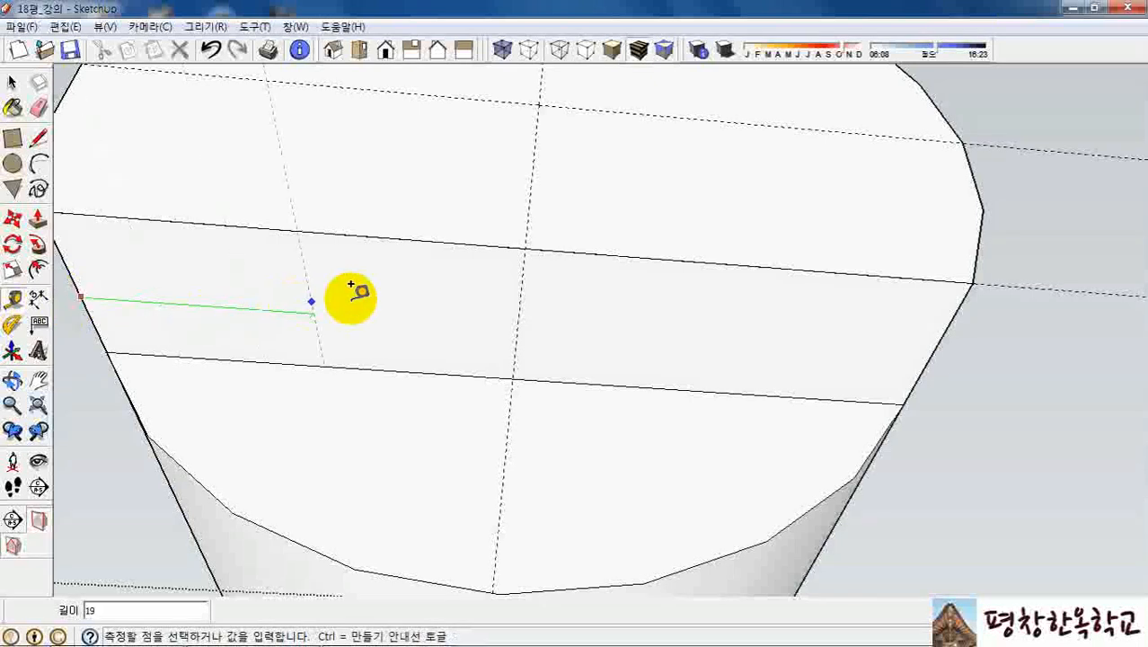
click(528, 238)
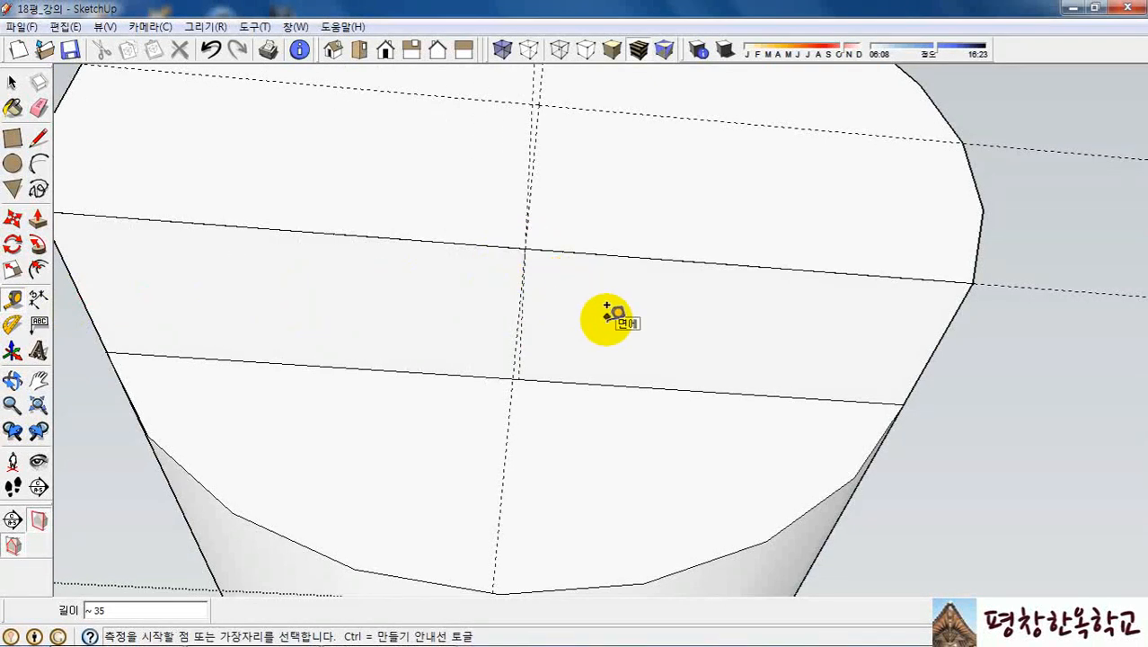
key(space)
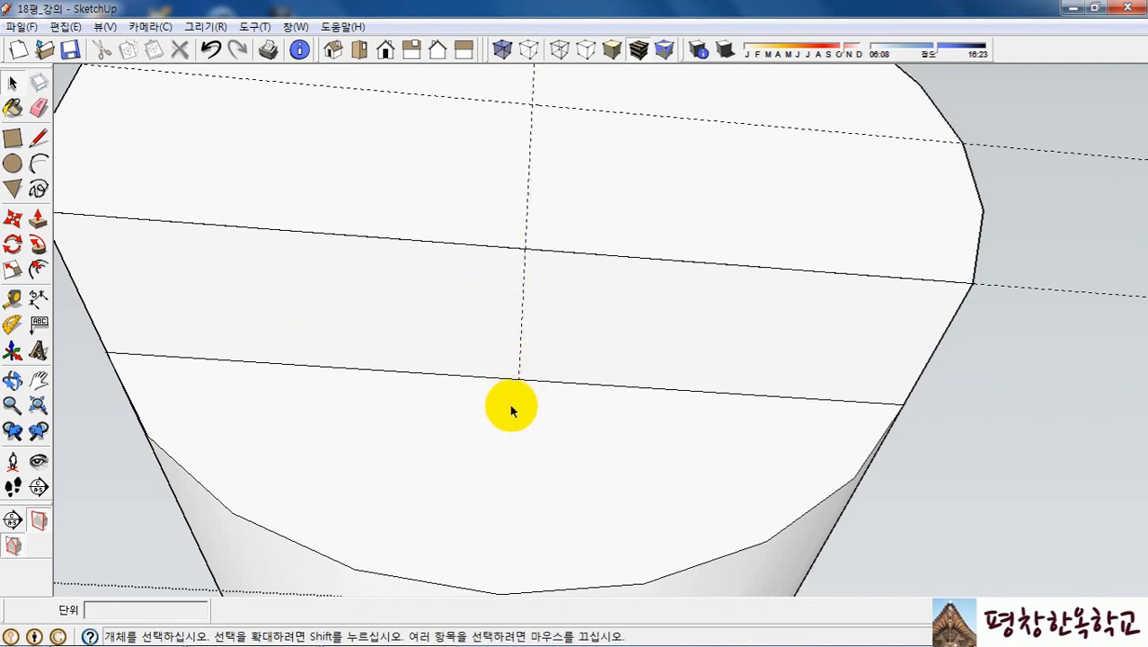
Place two guides 8 and 12 to the right of the center guide on the notch's flat underside.
key(t)
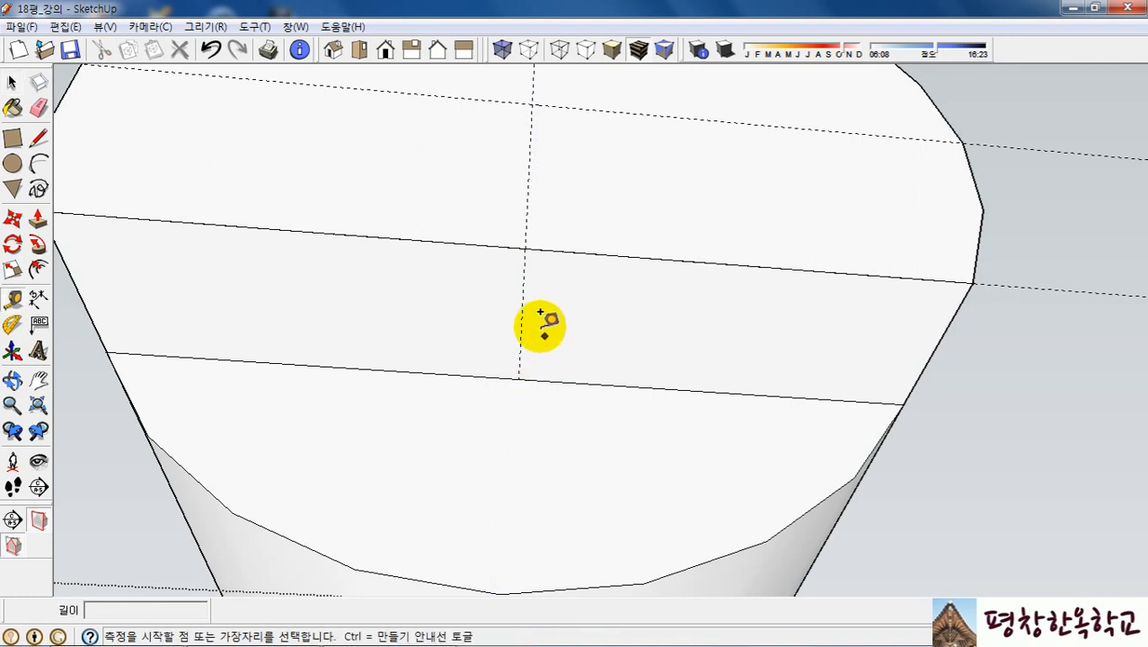
click(523, 288)
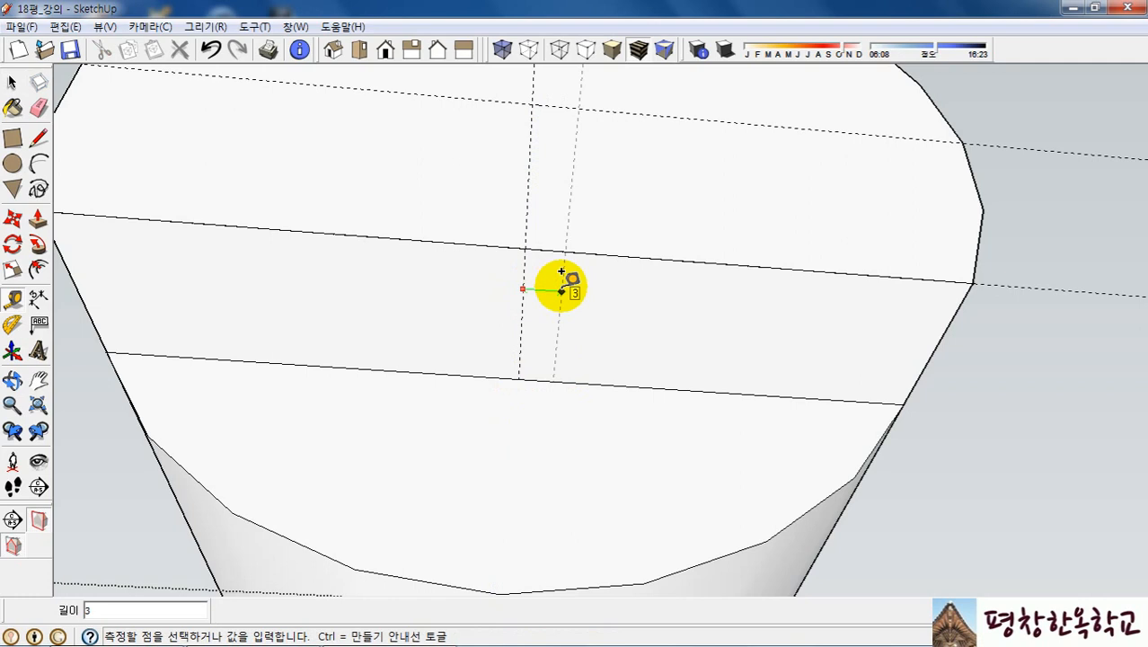
text(8)
key(Return)
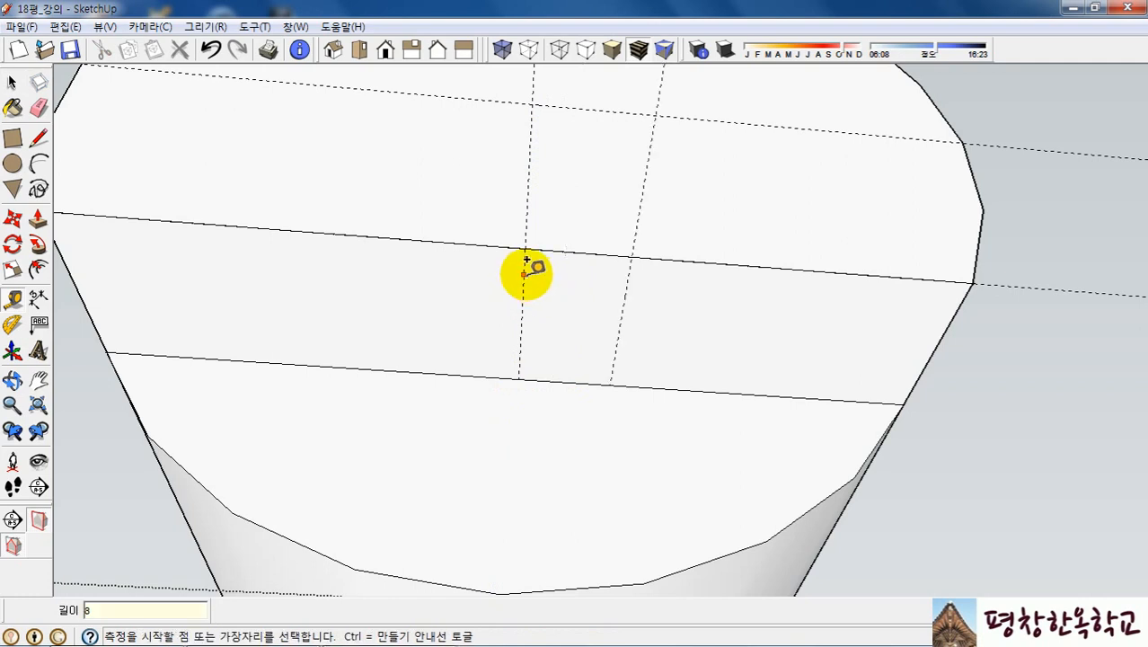
click(524, 273)
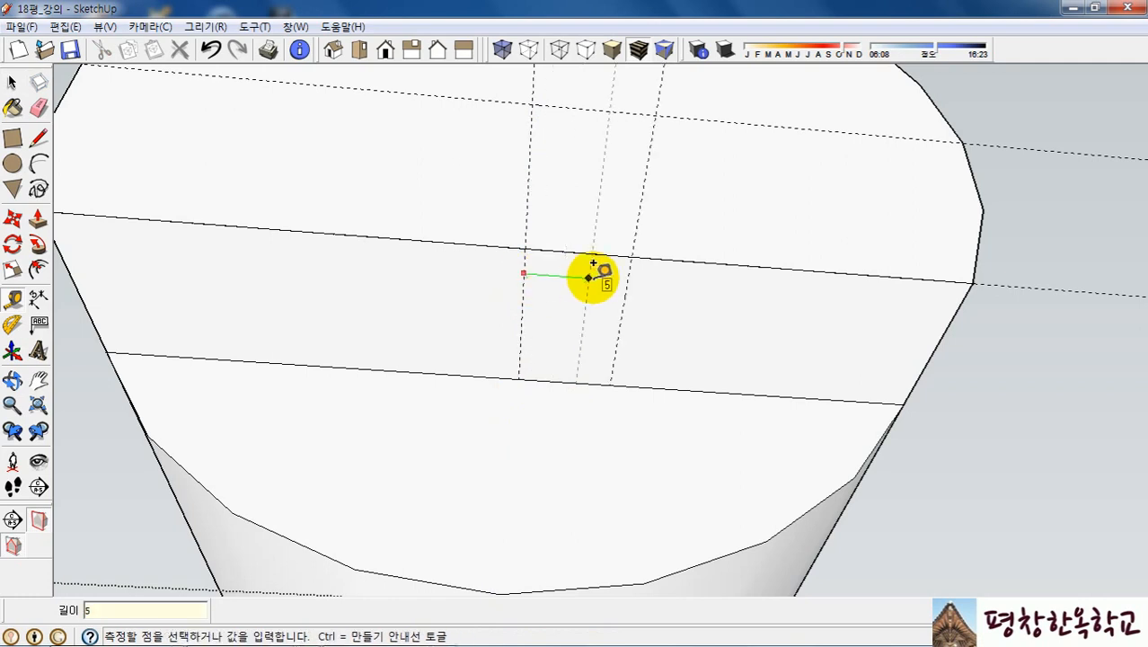
key(Return)
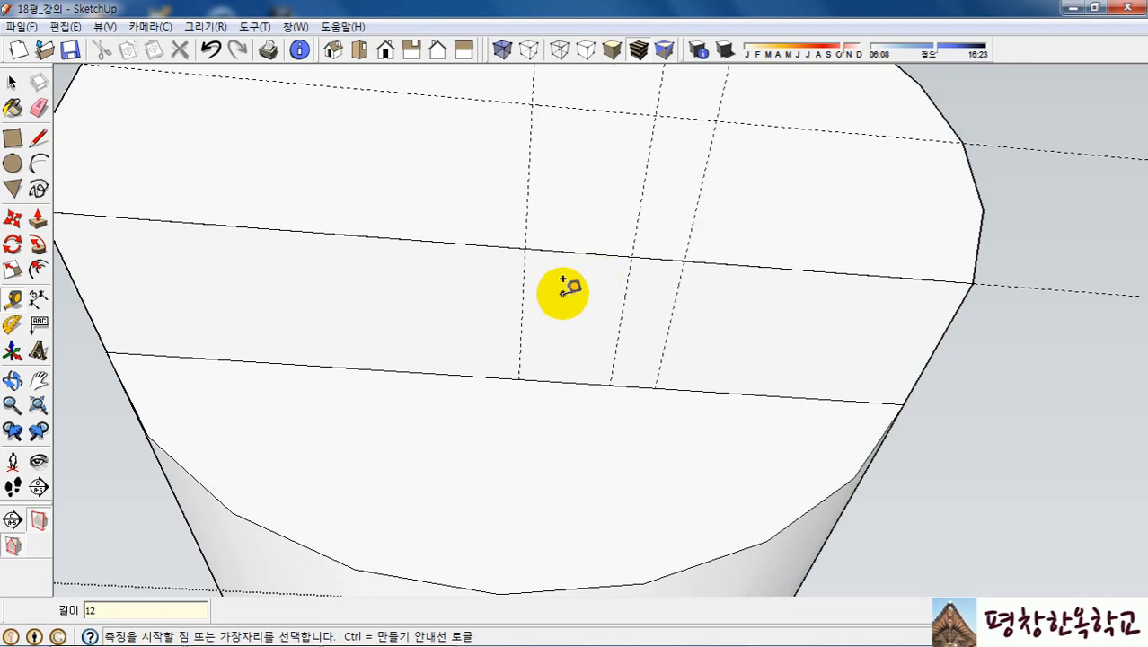
Place two guides 8 and 12 to the left of the center guide on the notch's flat underside.
click(522, 280)
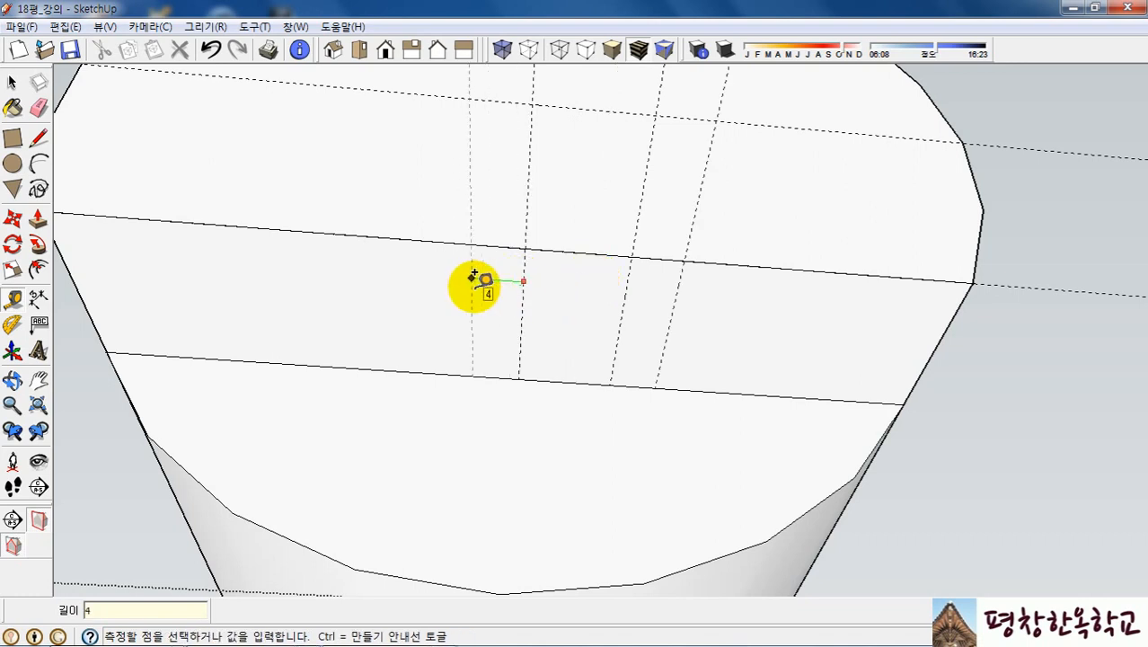
text(8)
key(Return)
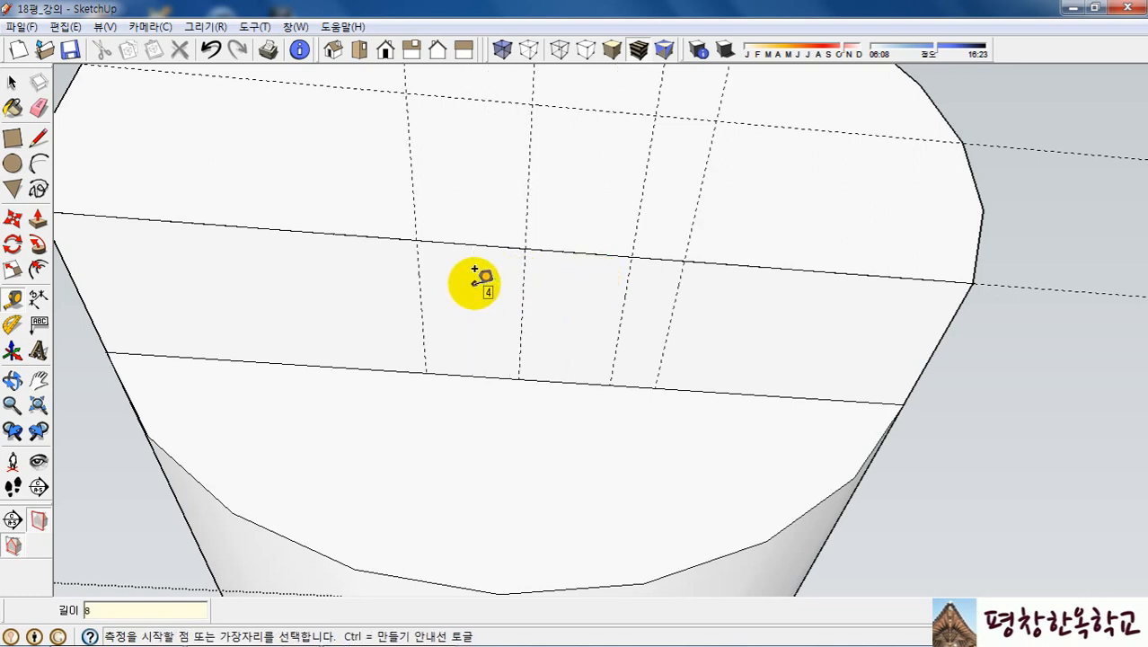
click(522, 297)
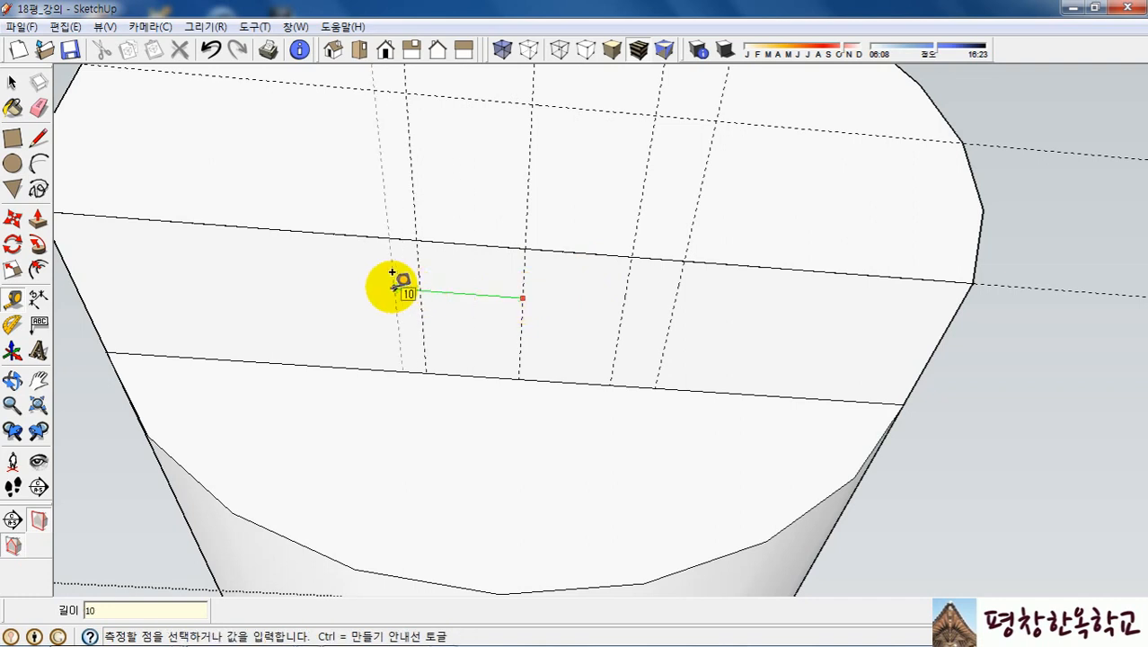
key(Return)
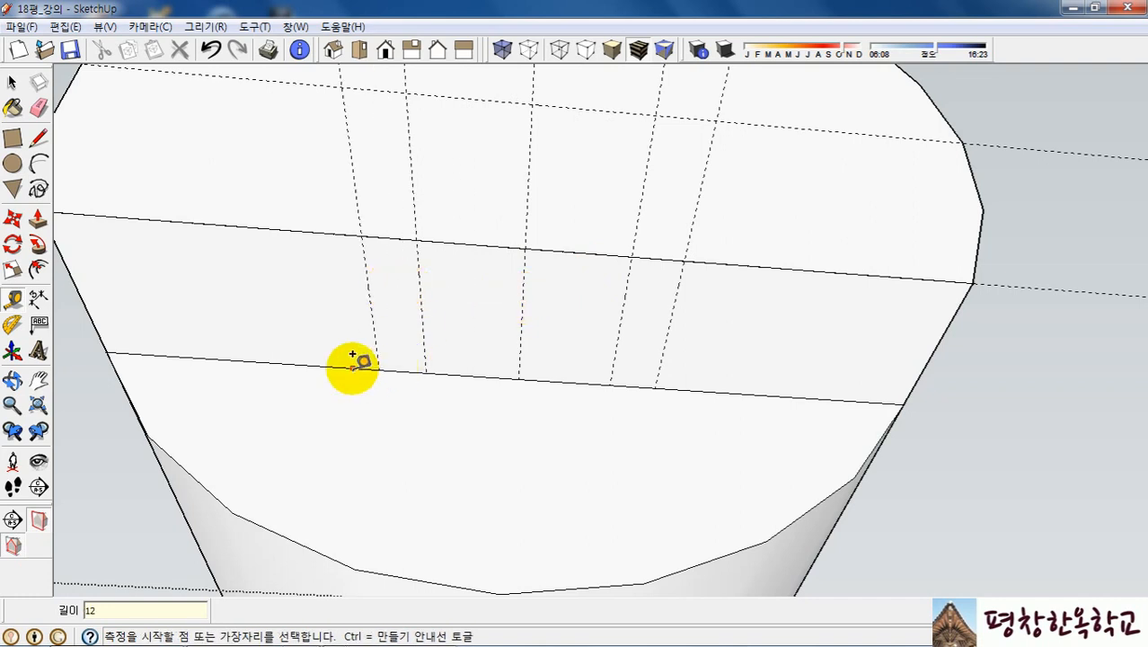
Add a guide 1 in front of the notch's back edge and draw the dovetail outline between the guides, narrow side at the end face.
click(339, 366)
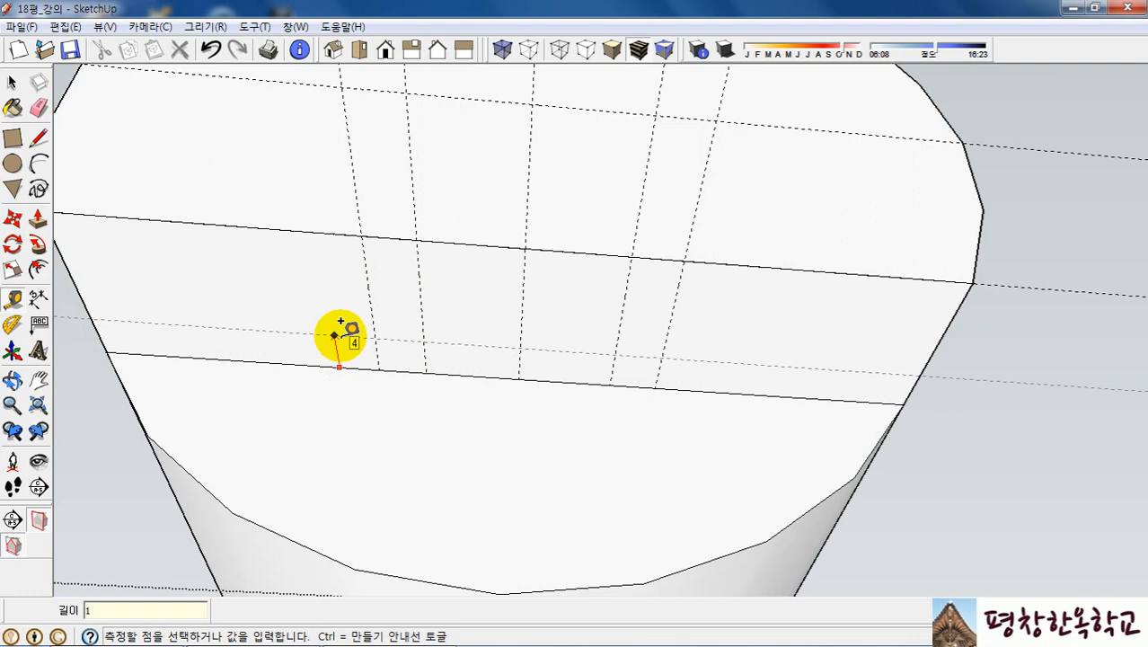
key(Return)
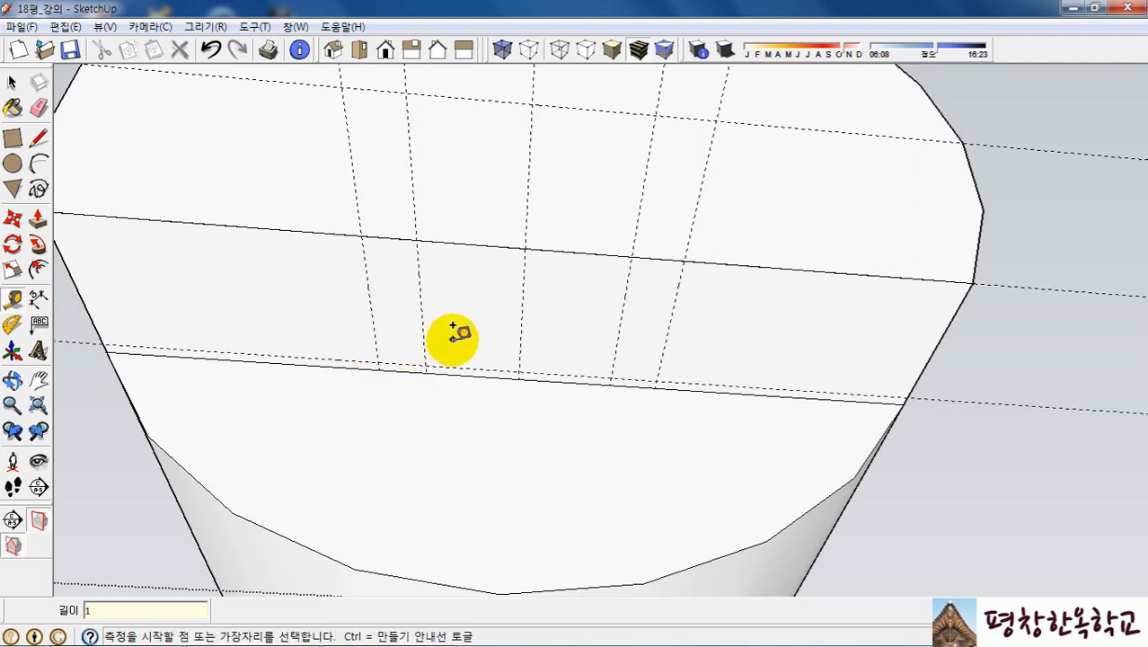
key(l)
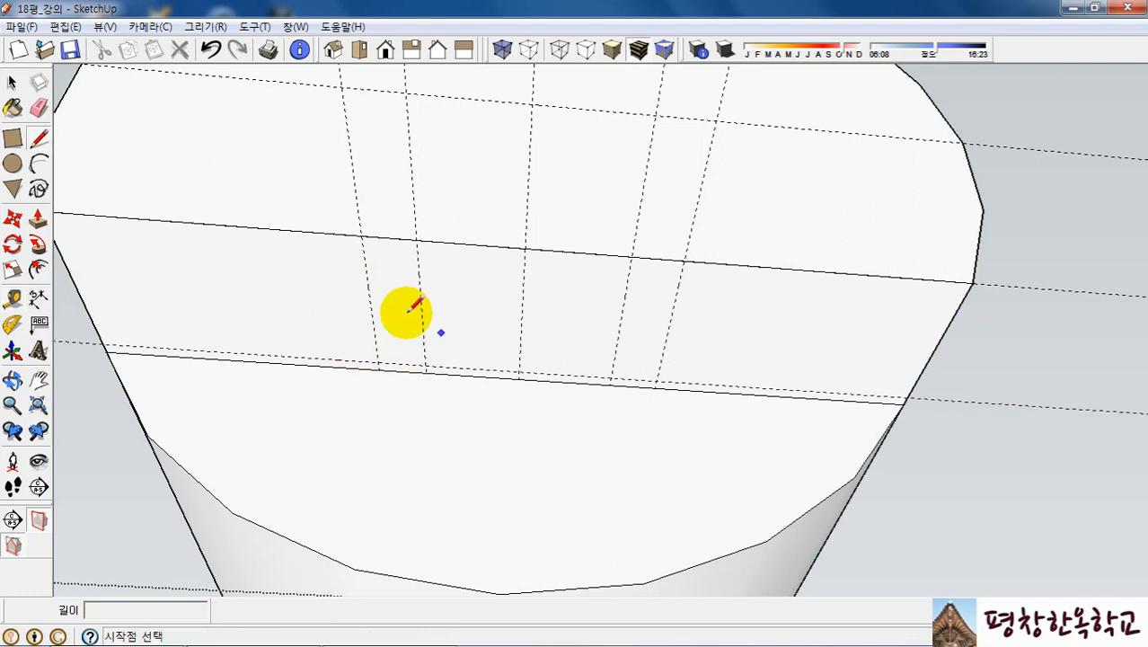
click(416, 241)
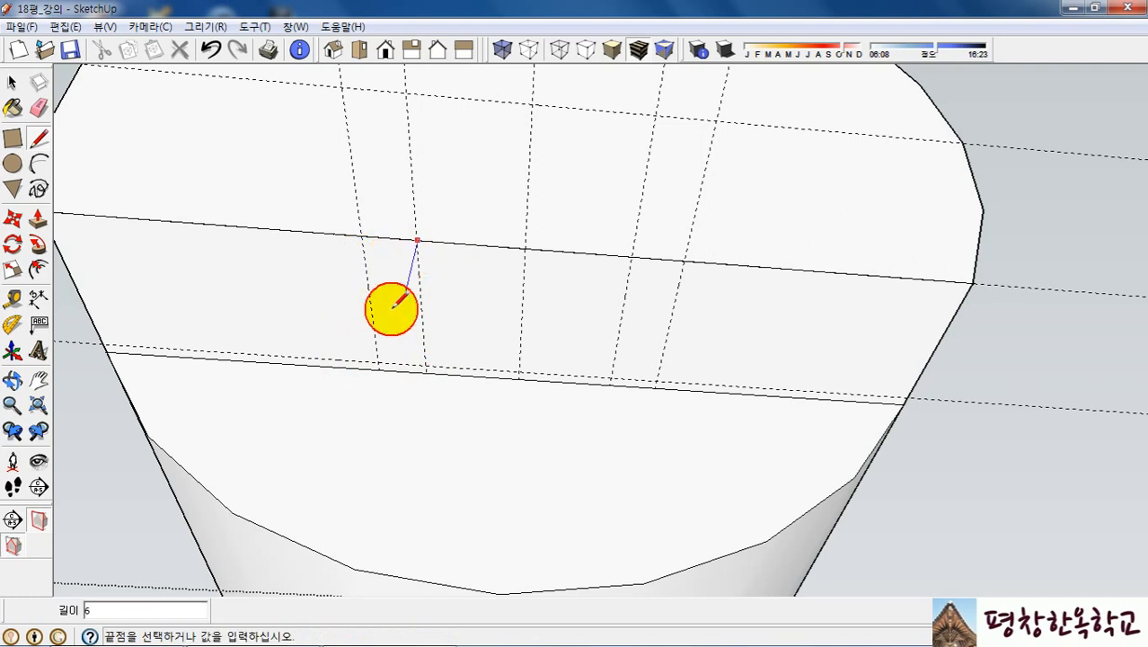
click(379, 361)
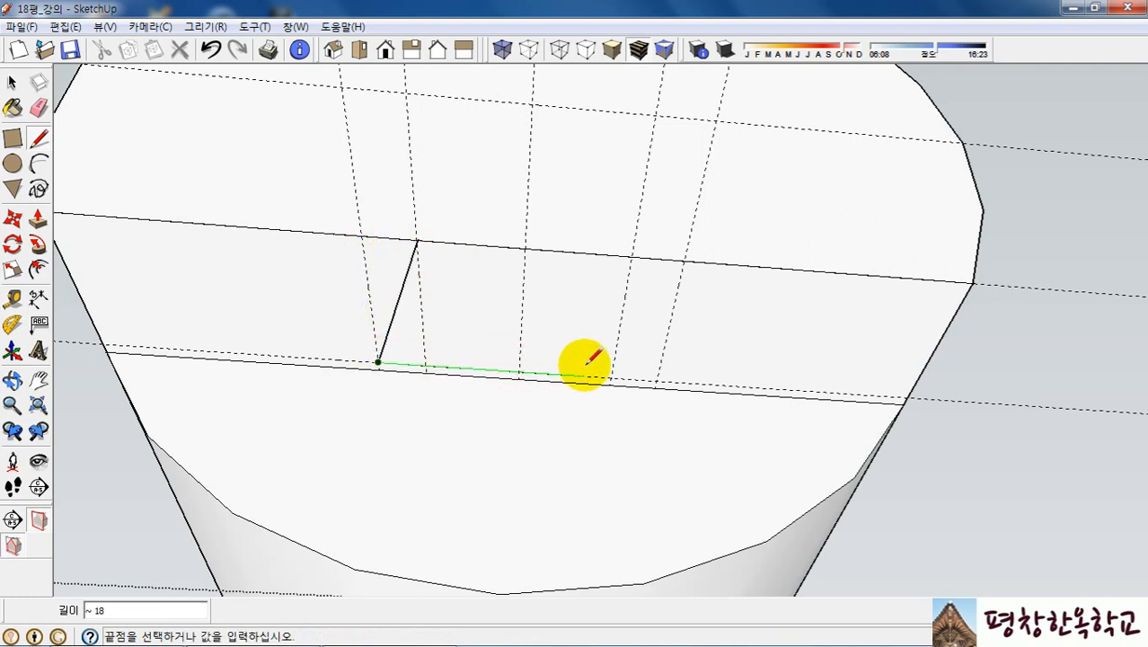
click(657, 380)
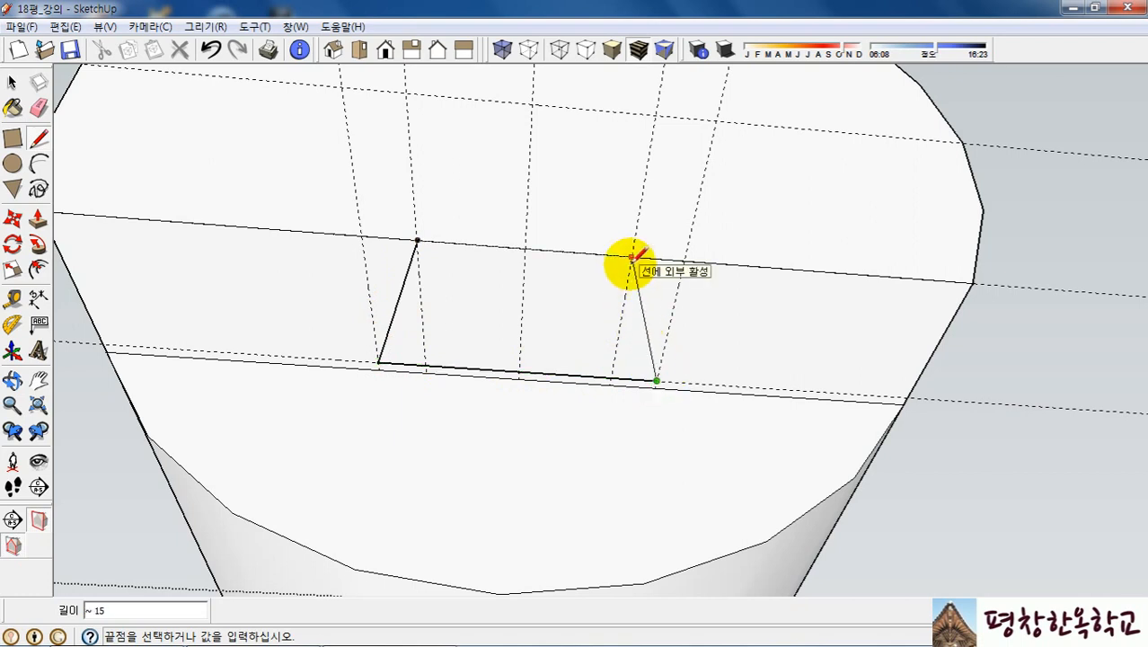
click(633, 257)
Push the dovetail face 70 up through the purlin so it extends past the round upper surface.
middle_drag(568, 267, 536, 371)
scroll(554, 352, down, 3)
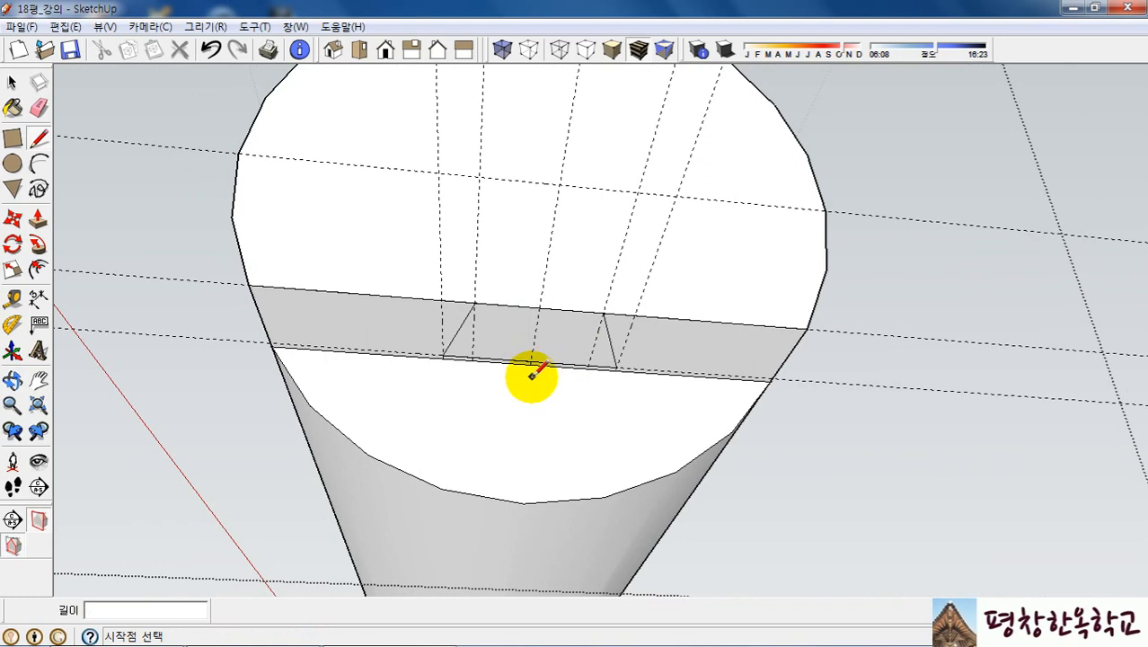
key(p)
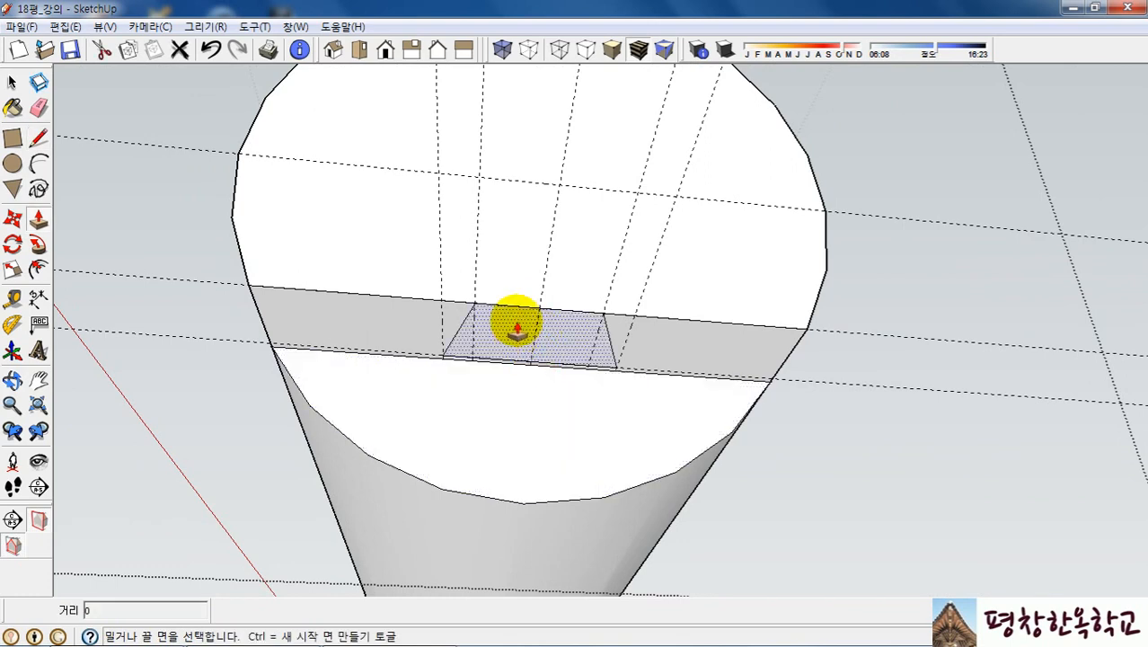
click(518, 325)
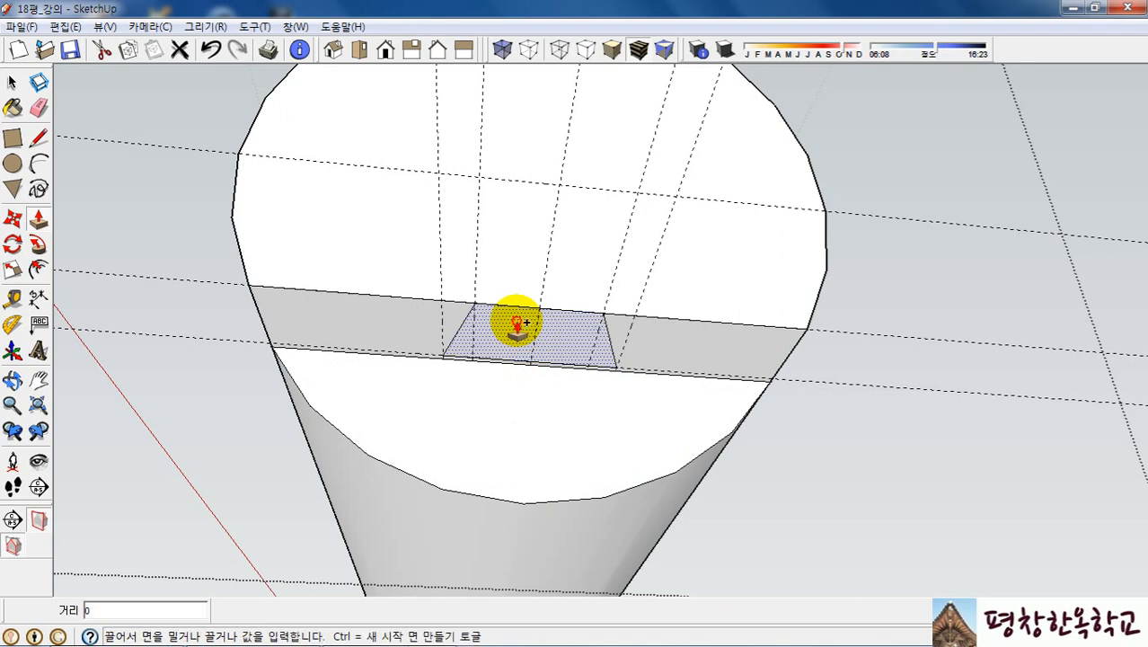
scroll(525, 395, down, 6)
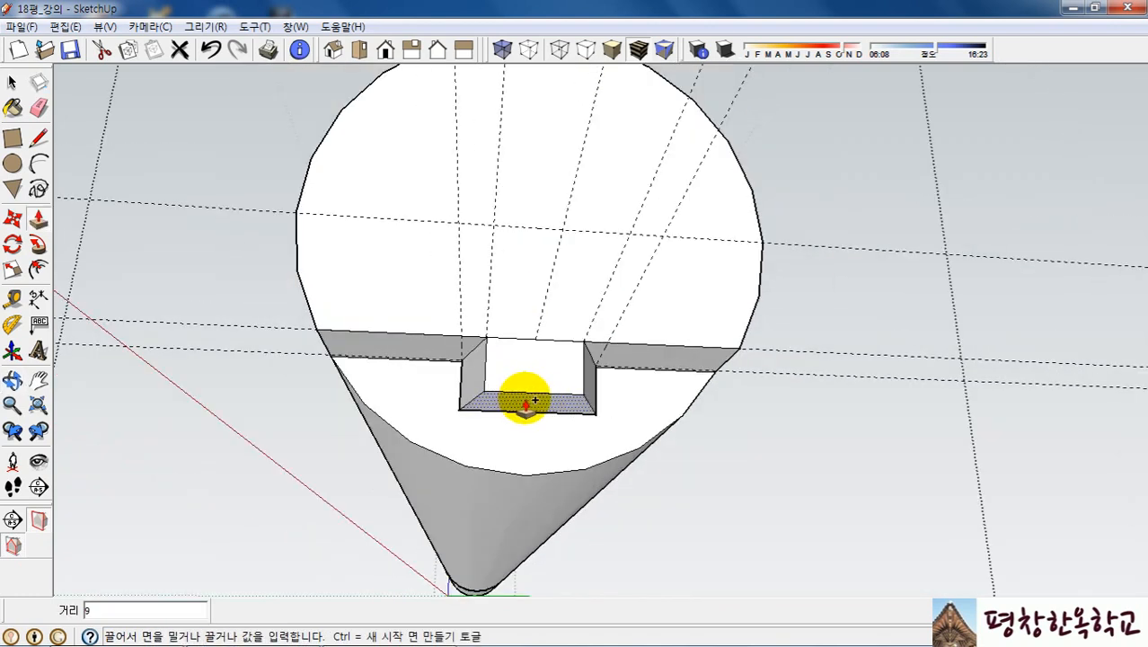
scroll(539, 175, up, 1)
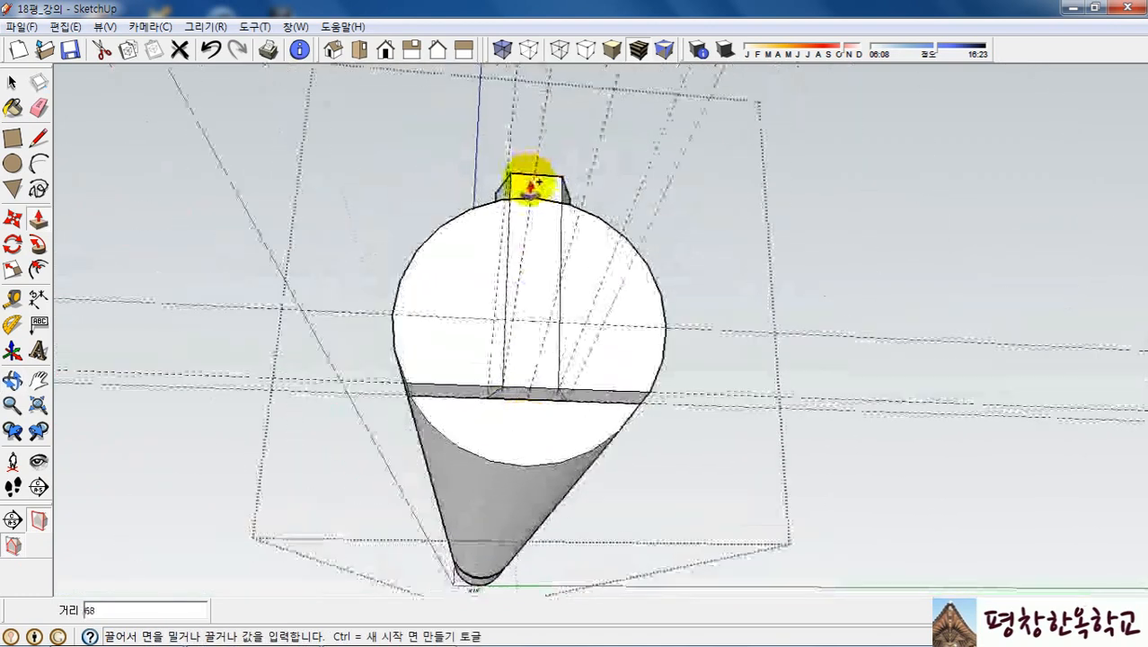
text(70)
key(Return)
Push in the strip of the end face in front of the dovetail to open the socket.
middle_drag(536, 206, 532, 249)
scroll(525, 161, up, 3)
middle_drag(518, 184, 543, 341)
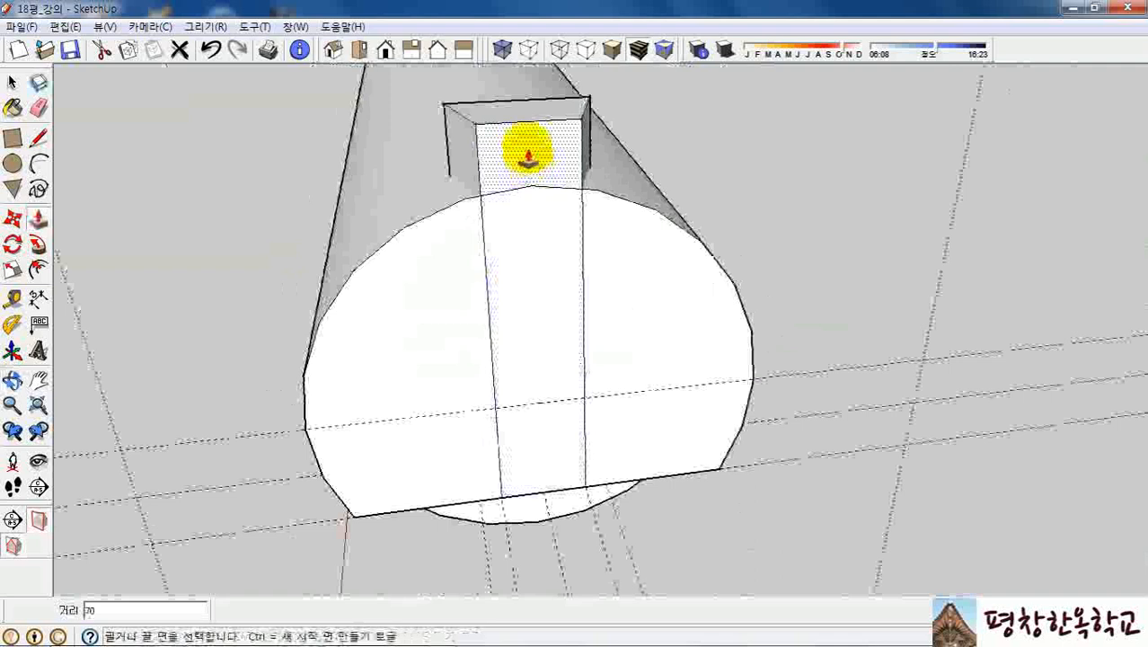
double_click(529, 275)
middle_drag(550, 209, 551, 228)
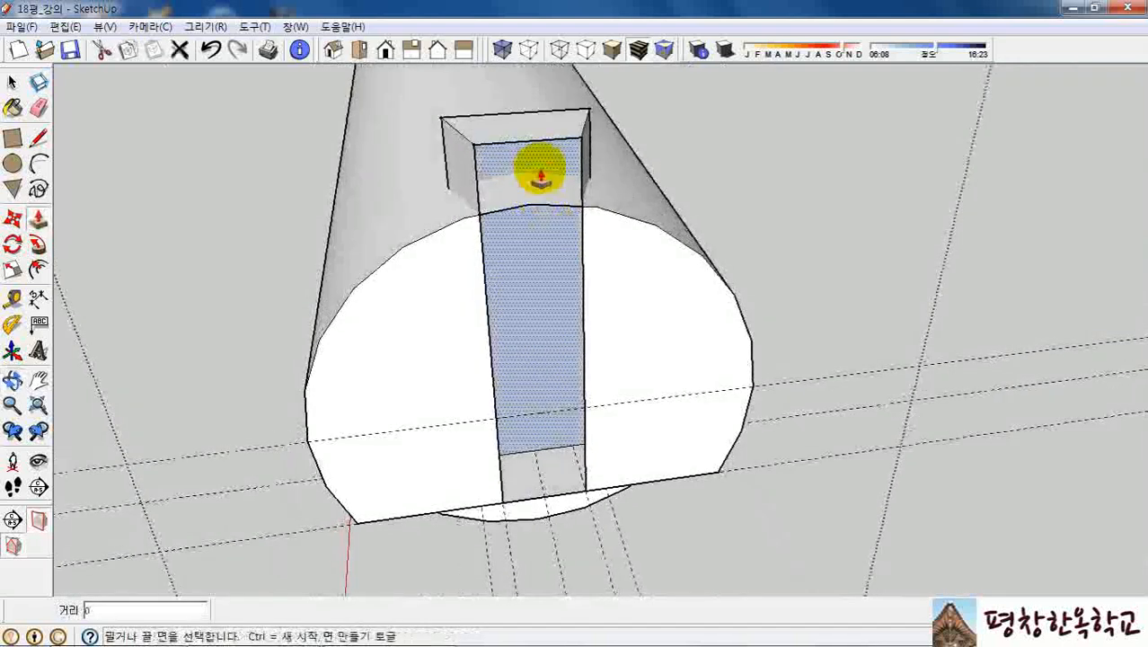
Select the dovetail's back face and both flaring side faces and intersect them with the model.
key(space)
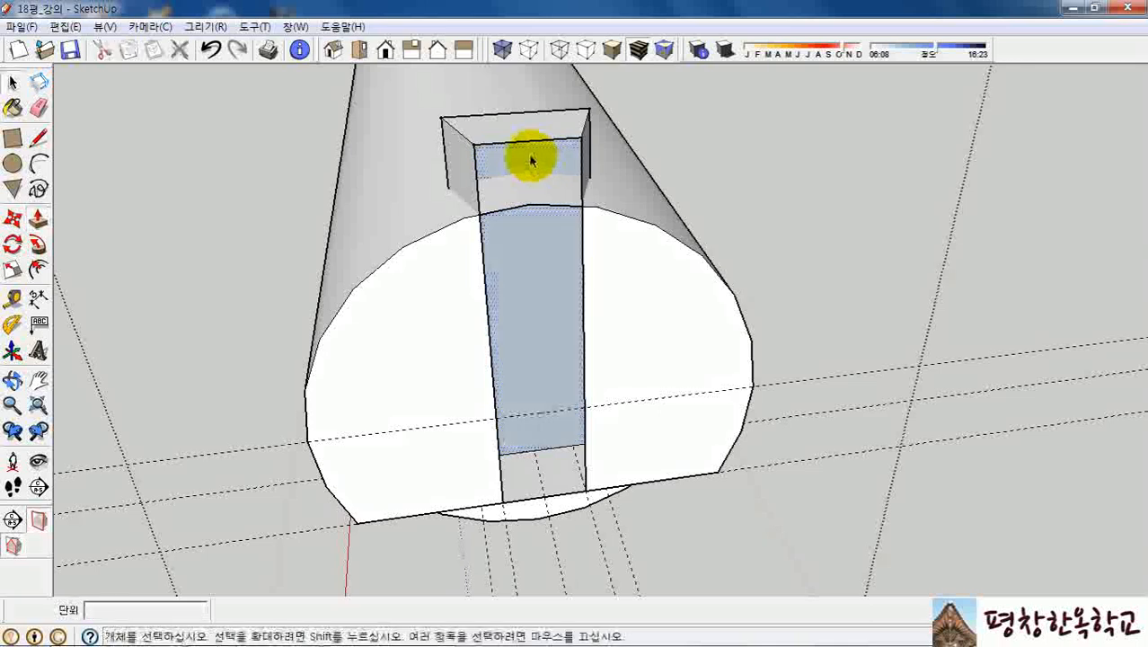
click(529, 158)
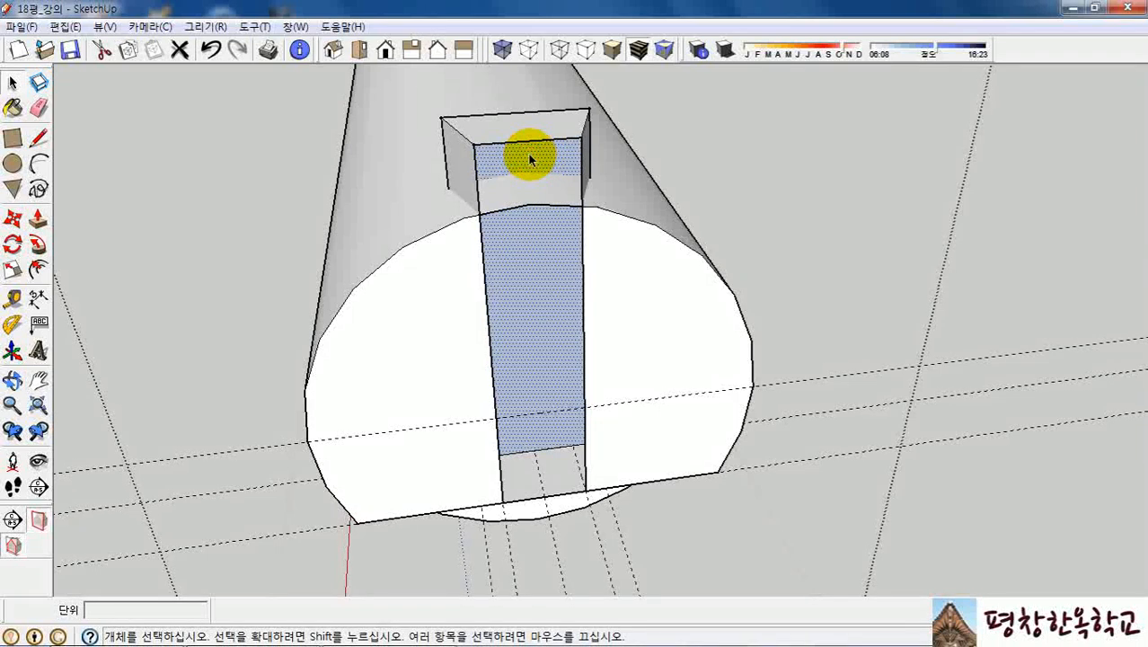
shift+click(457, 167)
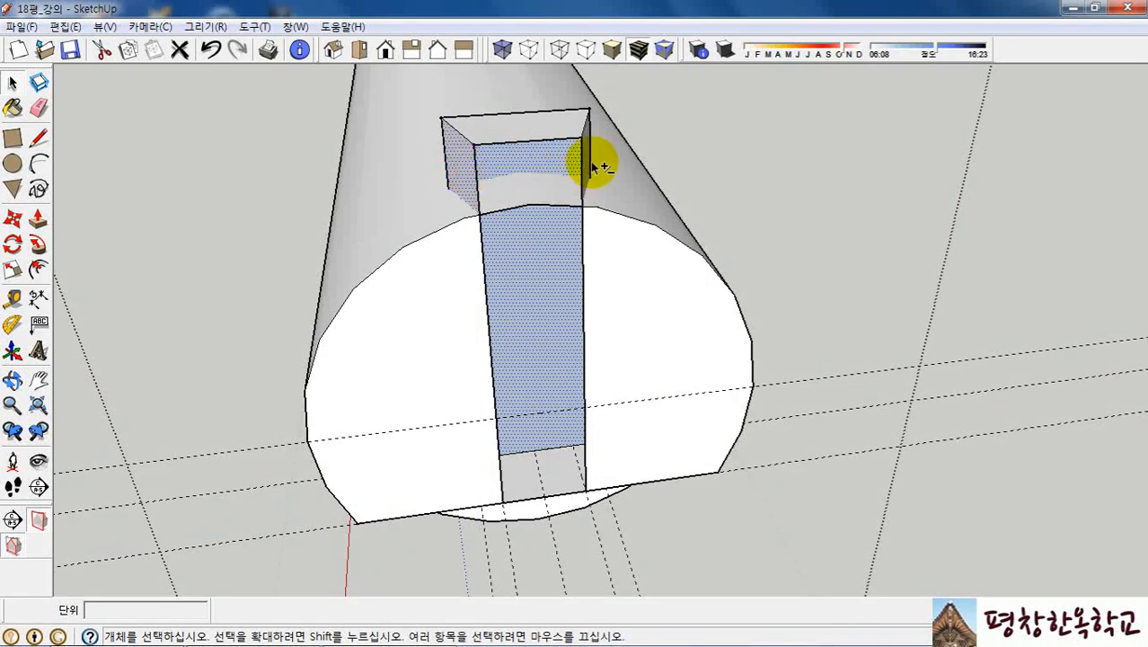
scroll(571, 173, up, 1)
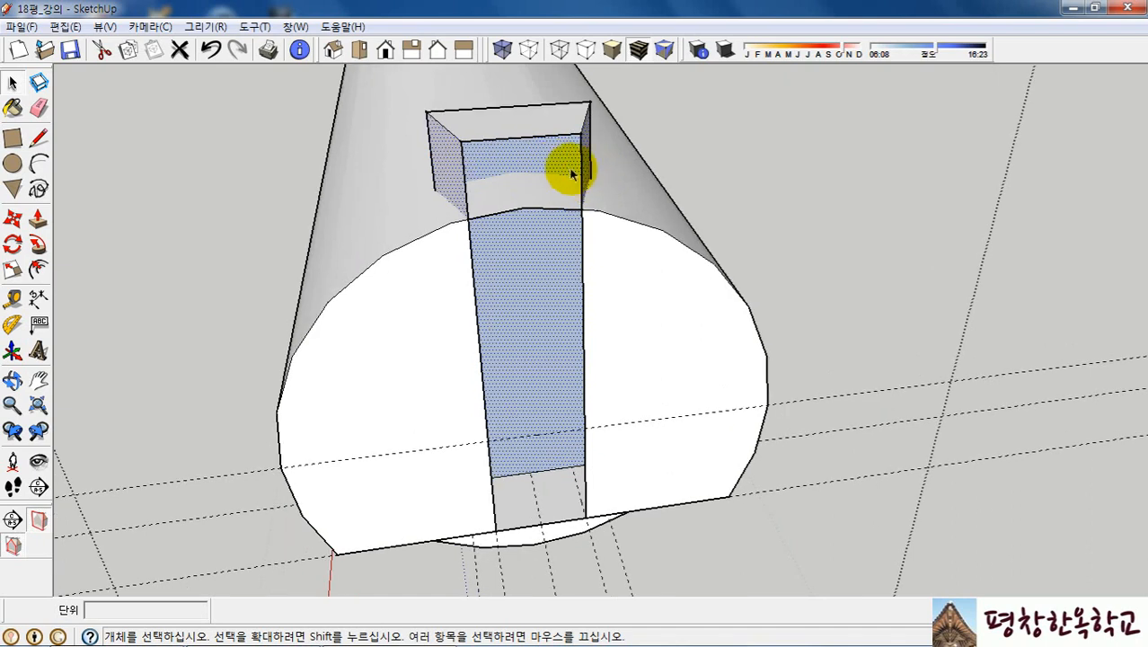
middle_drag(542, 164, 542, 153)
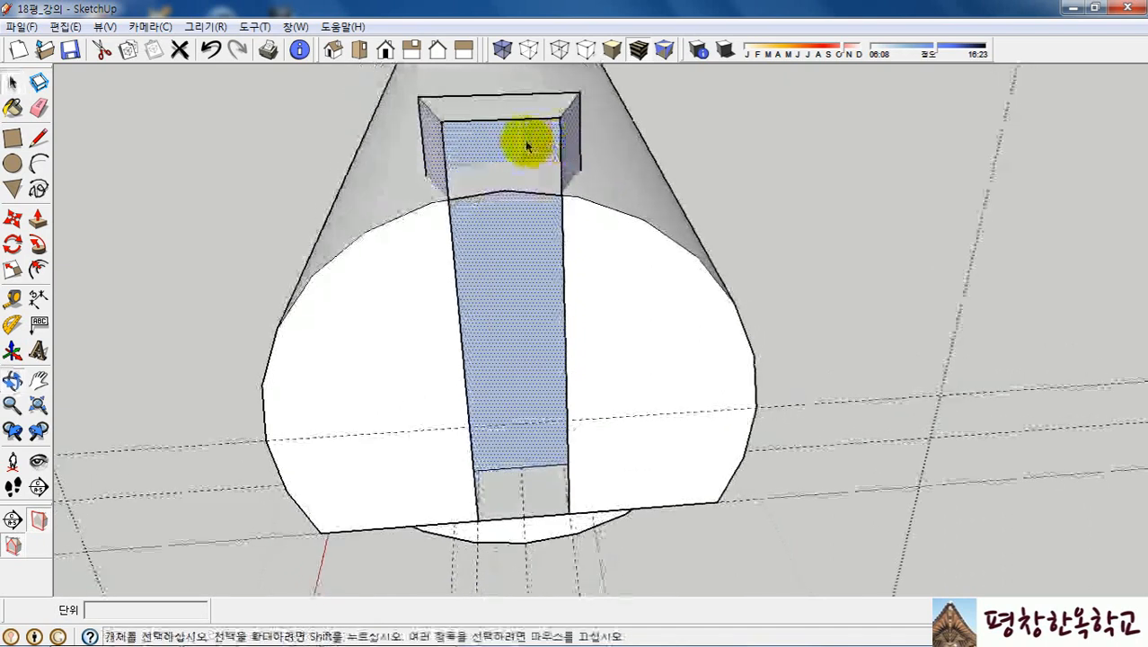
right_click(527, 147)
mouse_move(646, 314)
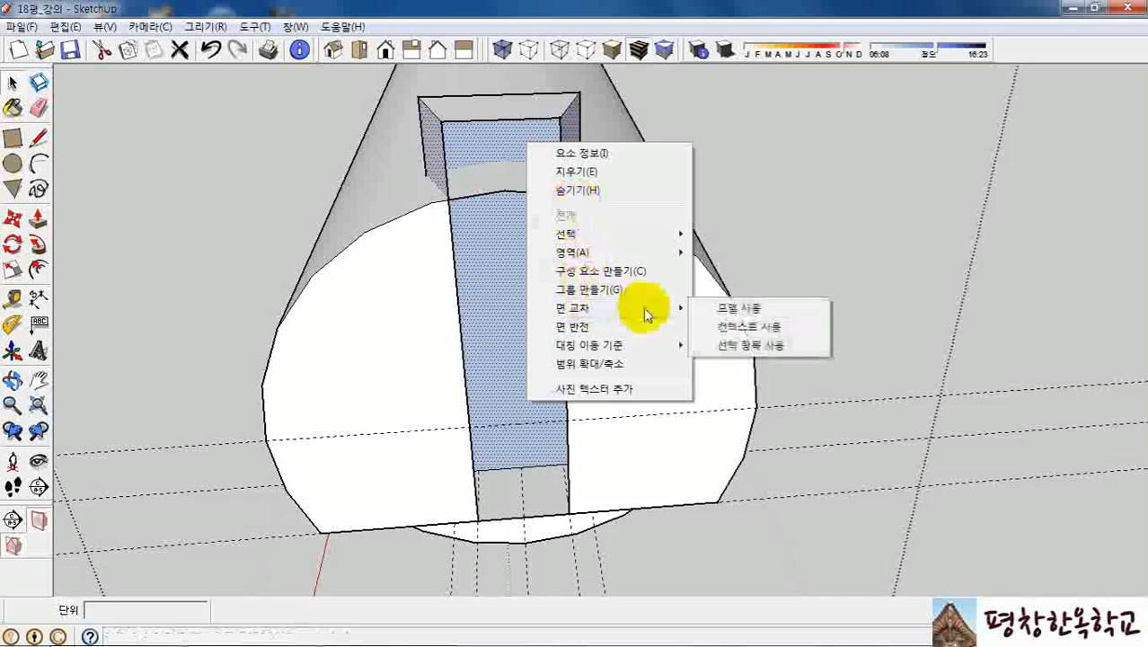
click(725, 307)
Erase the vertical edges of the dovetail block that sticks out above the purlin's round surface.
middle_drag(538, 225, 571, 160)
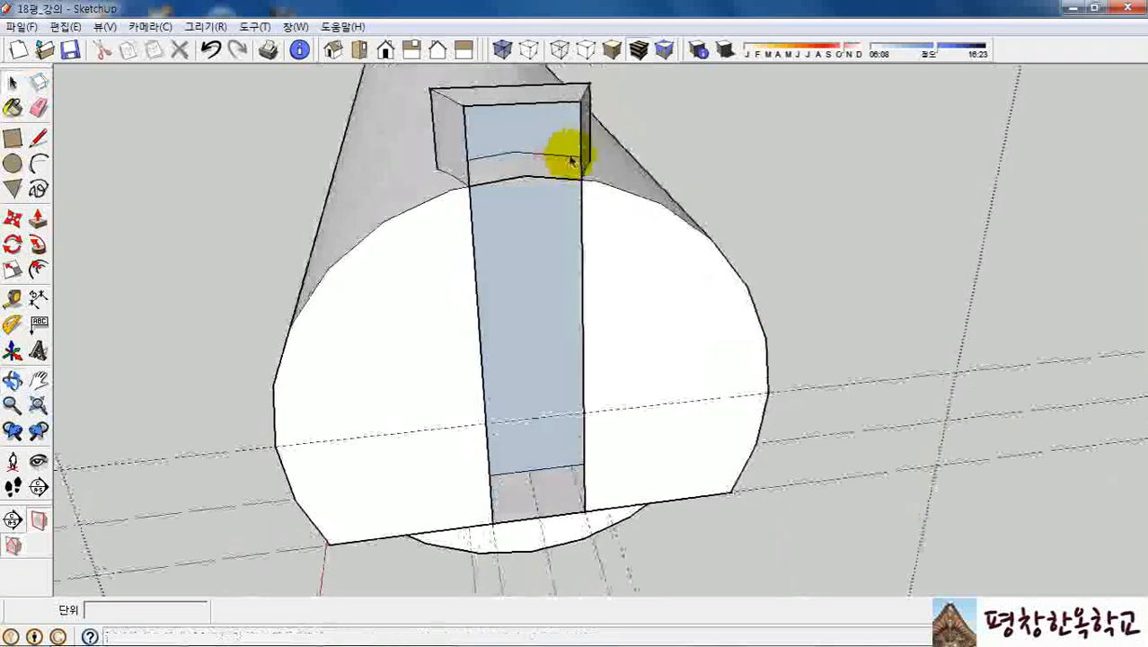
scroll(582, 106, up, 1)
scroll(580, 139, up, 3)
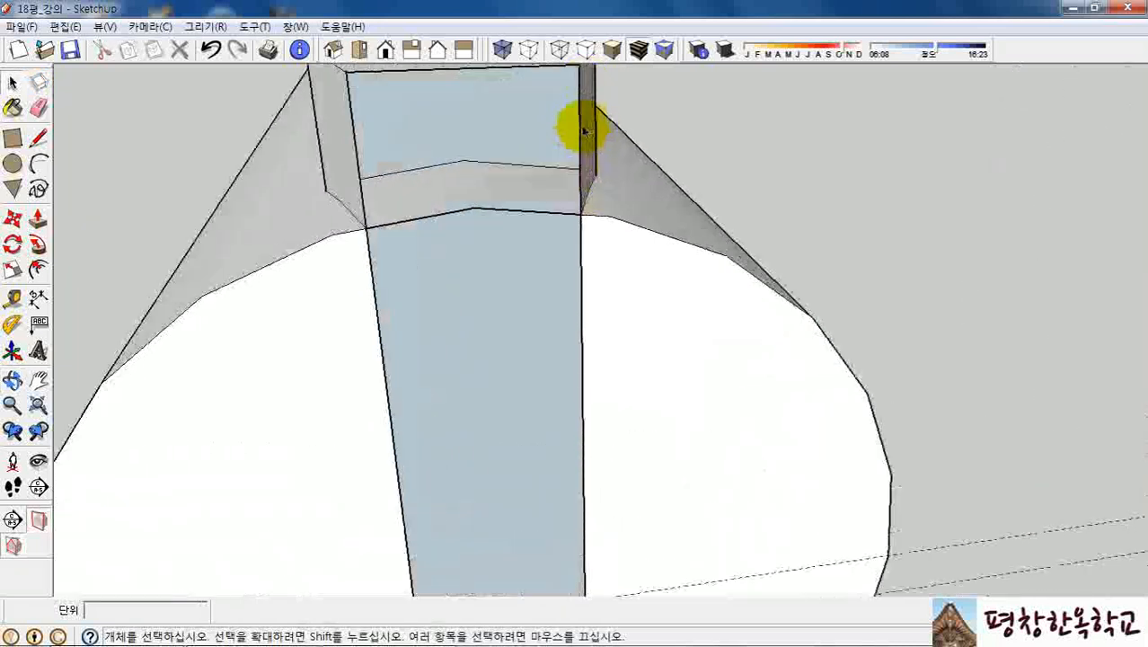
scroll(557, 90, down, 2)
scroll(745, 359, down, 3)
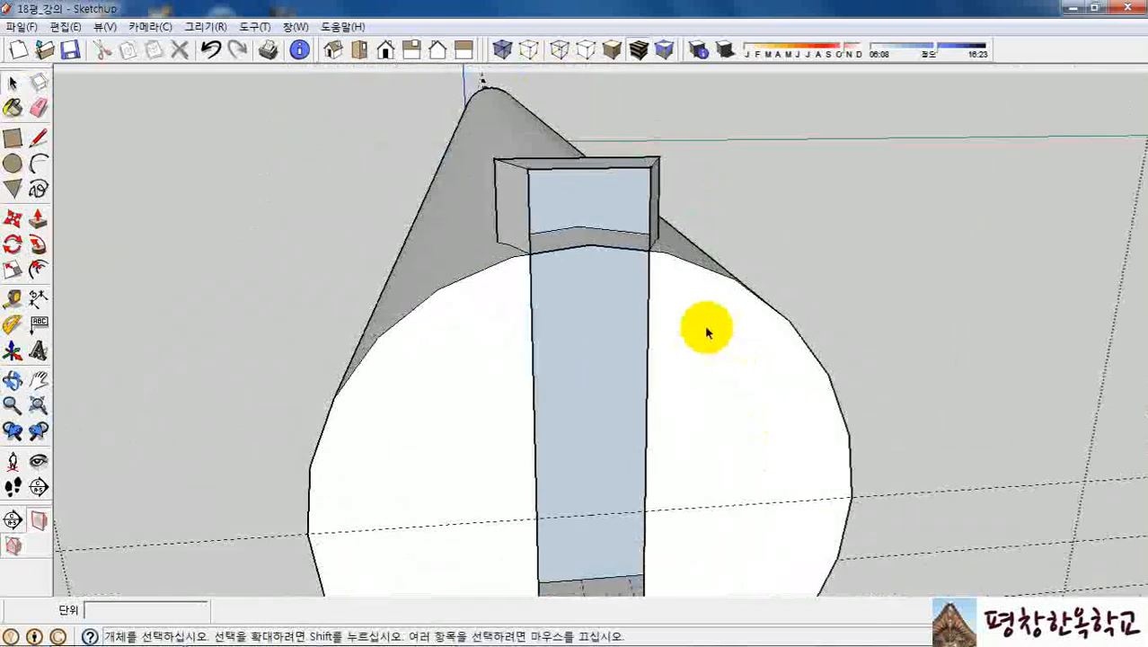
middle_drag(706, 332, 772, 238)
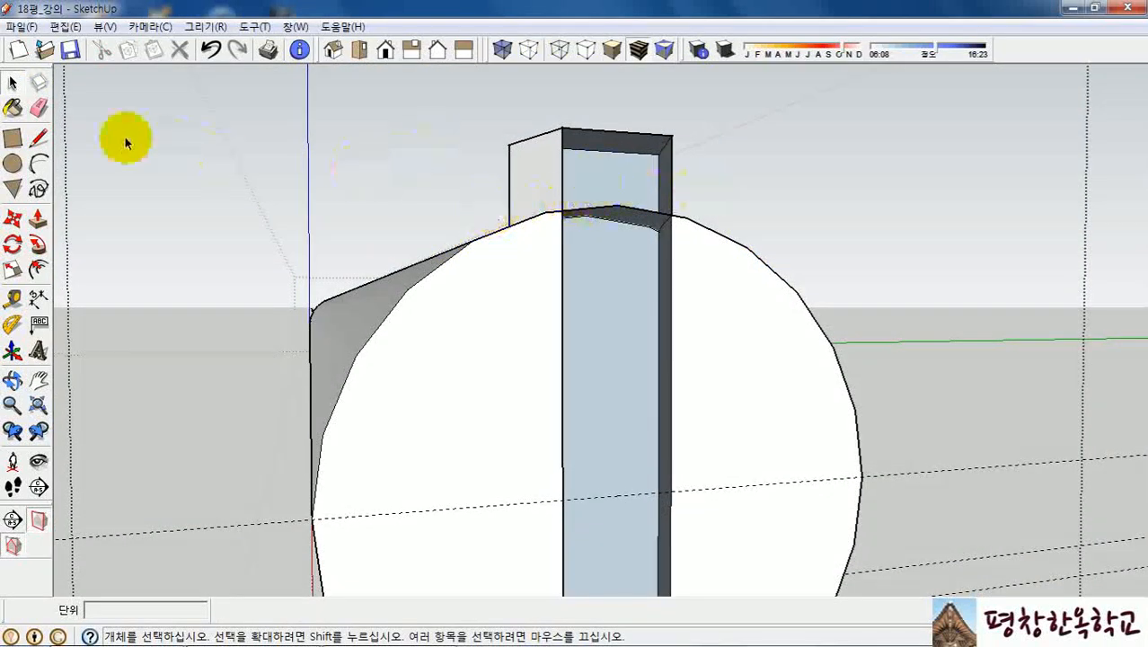
click(39, 107)
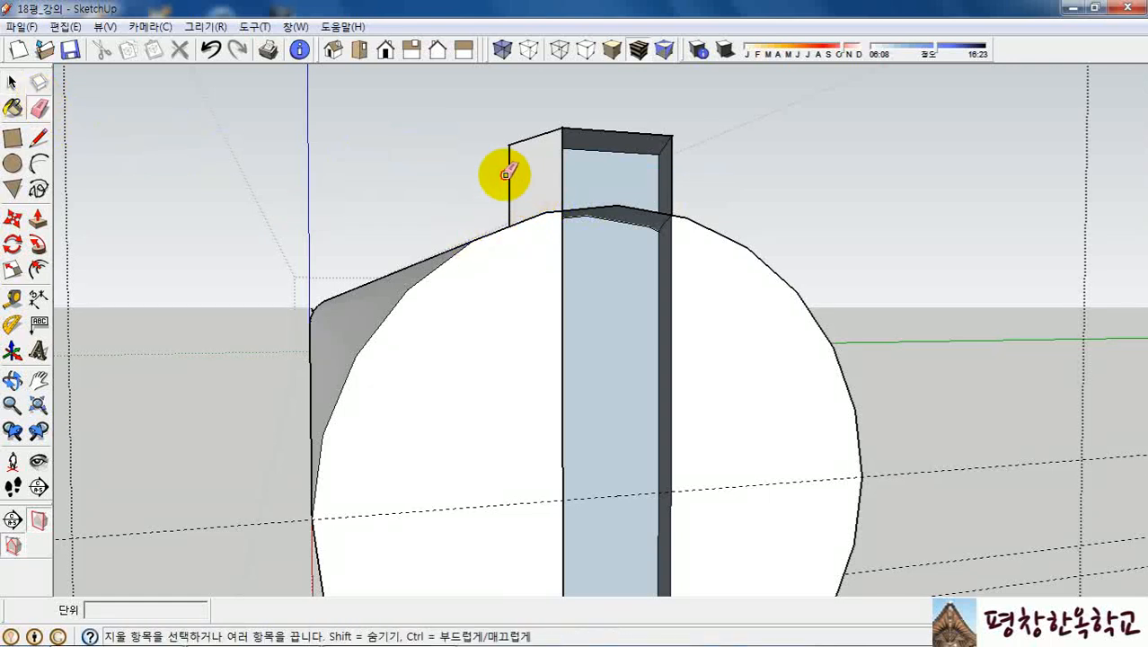
mouse_move(506, 173)
mouse_down()
mouse_move(687, 174)
mouse_move(662, 177)
mouse_up()
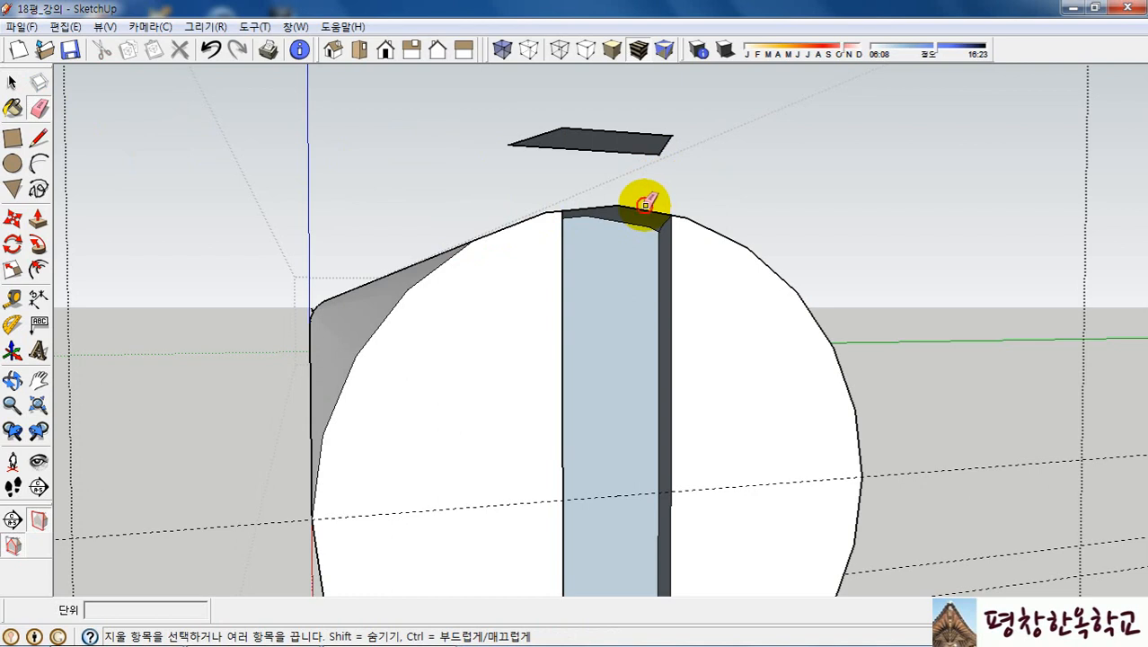
Erase the edges closing the socket's upper end and the leftover floating top face with its stray edges.
mouse_move(644, 212)
mouse_down()
mouse_move(645, 271)
mouse_move(633, 226)
mouse_up()
mouse_move(629, 229)
middle_down()
mouse_move(618, 256)
mouse_move(616, 223)
mouse_move(656, 191)
middle_up()
click(663, 218)
drag(642, 191, 626, 204)
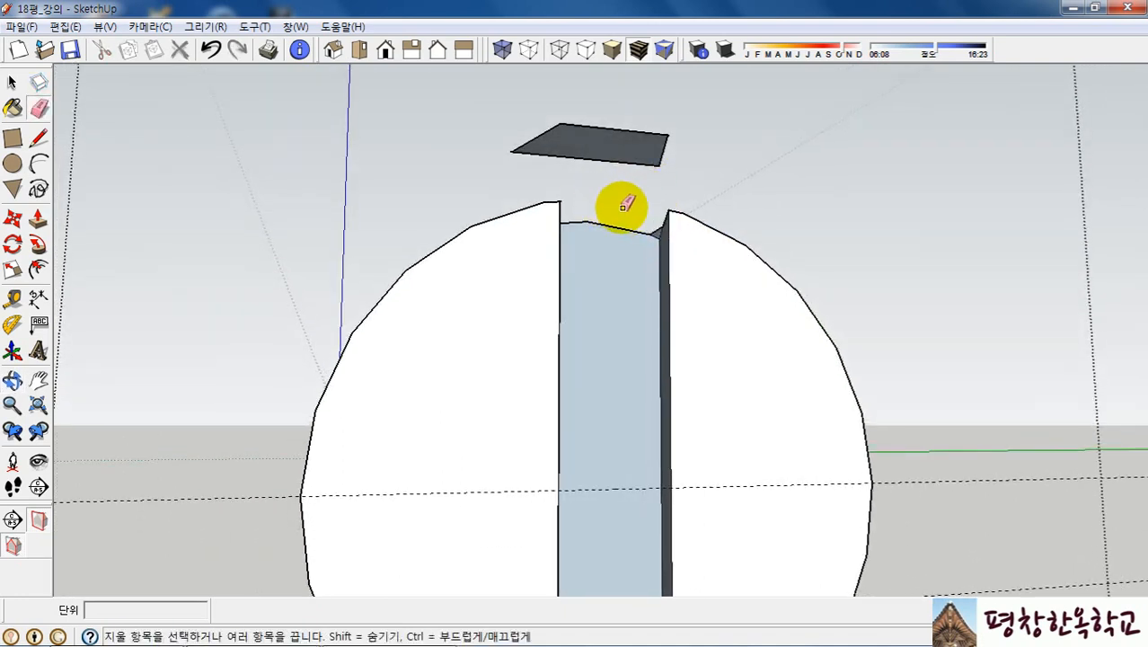
drag(615, 108, 605, 170)
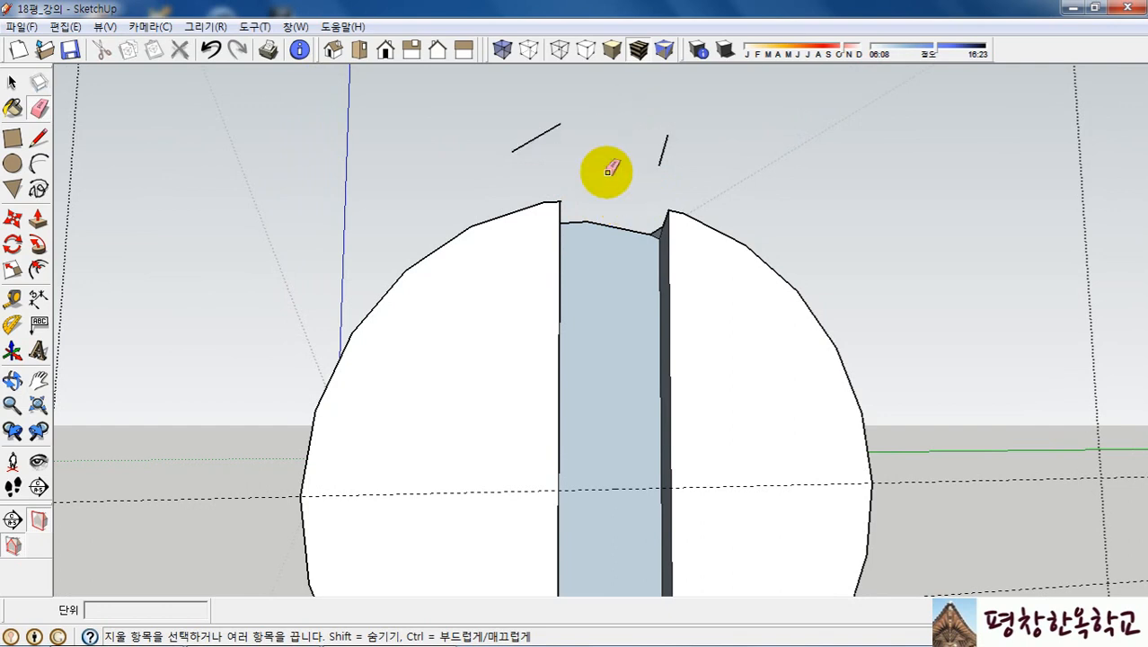
drag(526, 125, 675, 146)
Erase the small leftover edges at both flared corners of the dovetail socket on the purlin's round surface.
mouse_move(640, 235)
middle_down()
mouse_move(653, 300)
mouse_move(683, 301)
middle_up()
scroll(652, 148, up, 8)
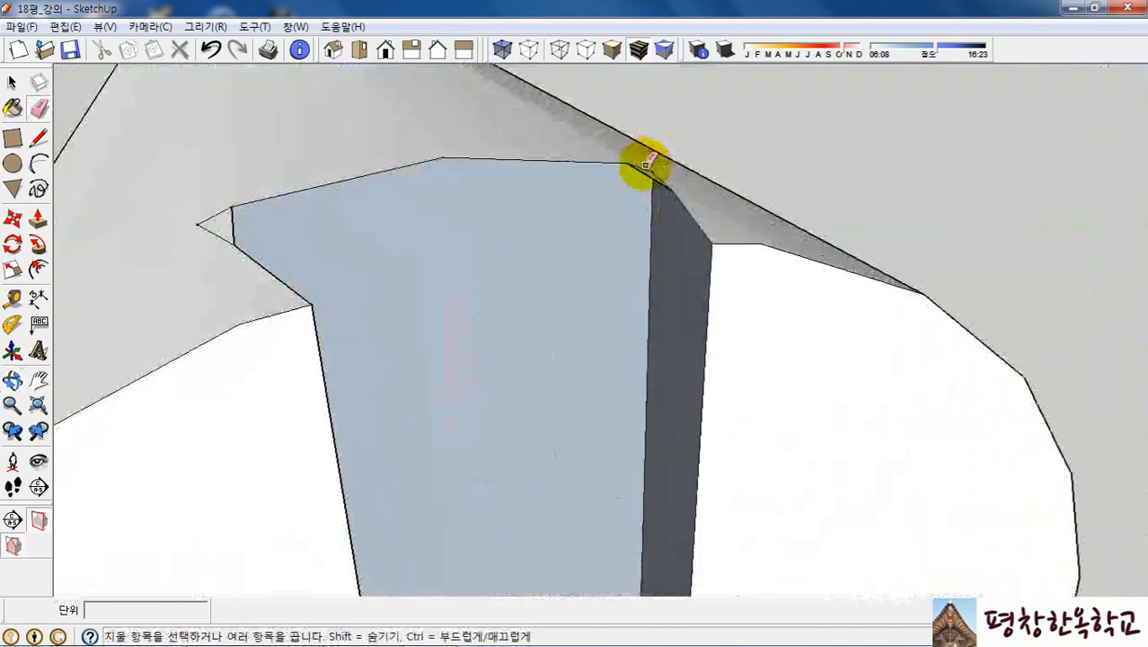
mouse_move(647, 180)
middle_down()
mouse_move(582, 249)
mouse_move(614, 213)
mouse_move(411, 262)
middle_up()
click(633, 224)
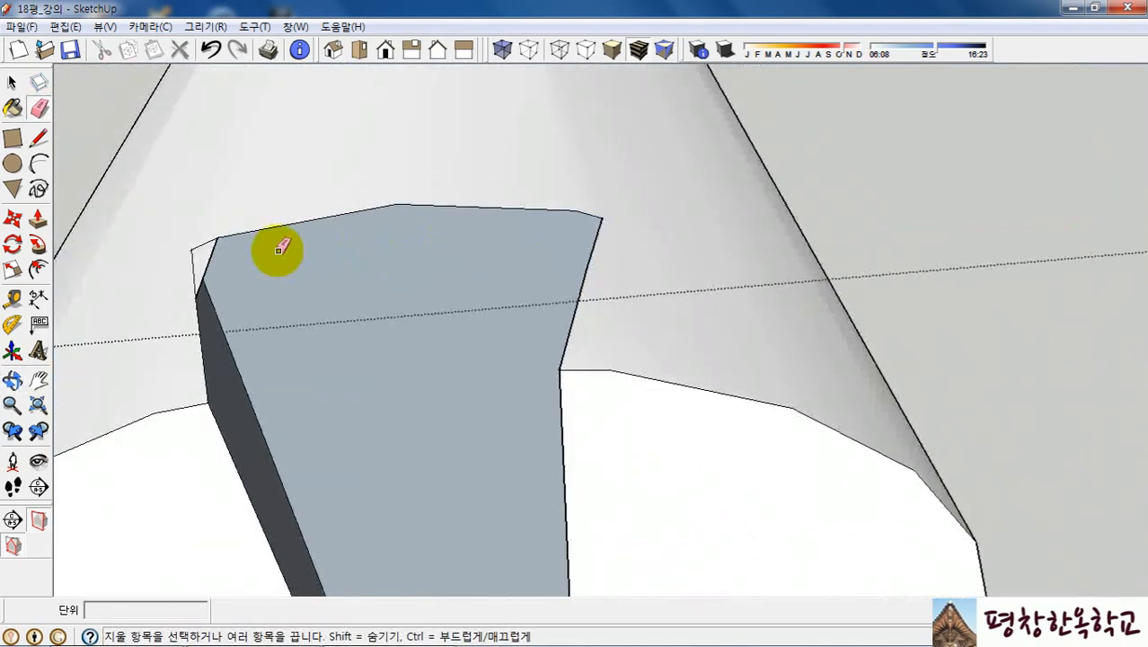
click(213, 253)
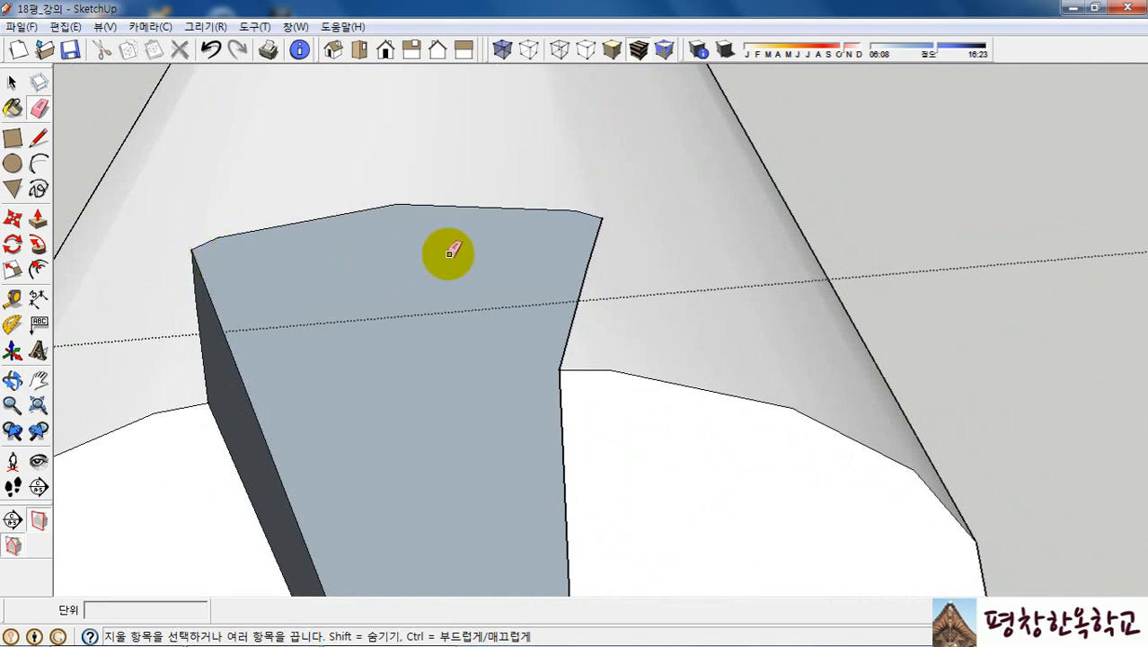
scroll(587, 205, down, 6)
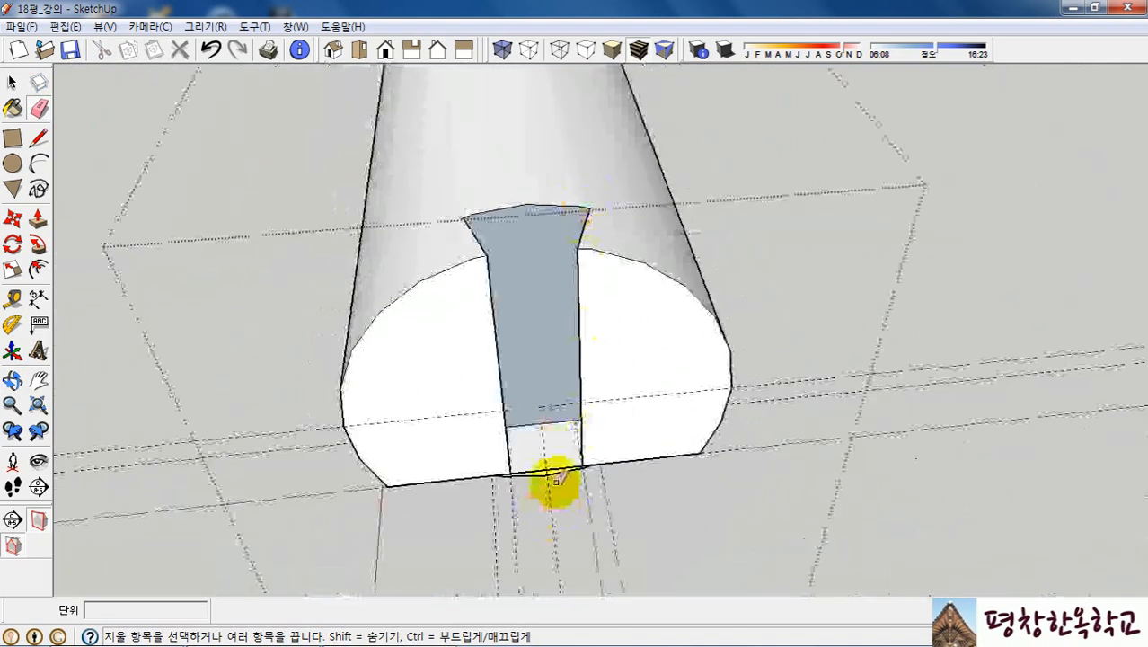
Reverse the inner side face and back face of the dovetail socket so their front sides point outward.
scroll(557, 474, up, 5)
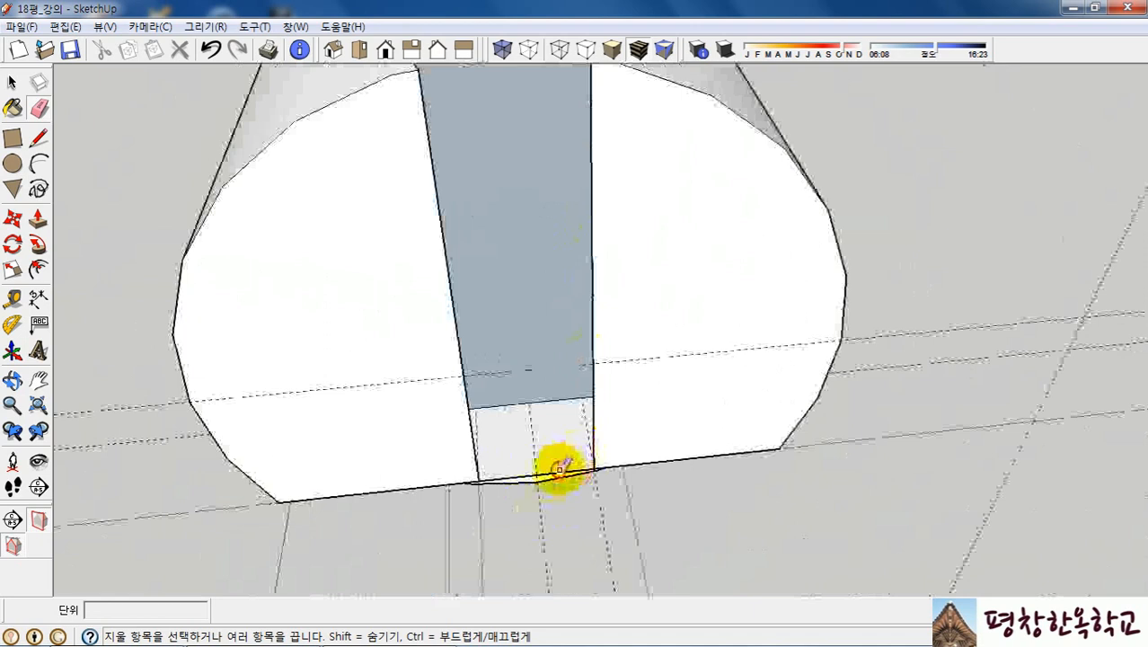
mouse_move(566, 468)
middle_down()
mouse_move(546, 364)
mouse_move(546, 385)
mouse_move(476, 384)
middle_up()
click(567, 418)
key(space)
scroll(448, 264, up, 5)
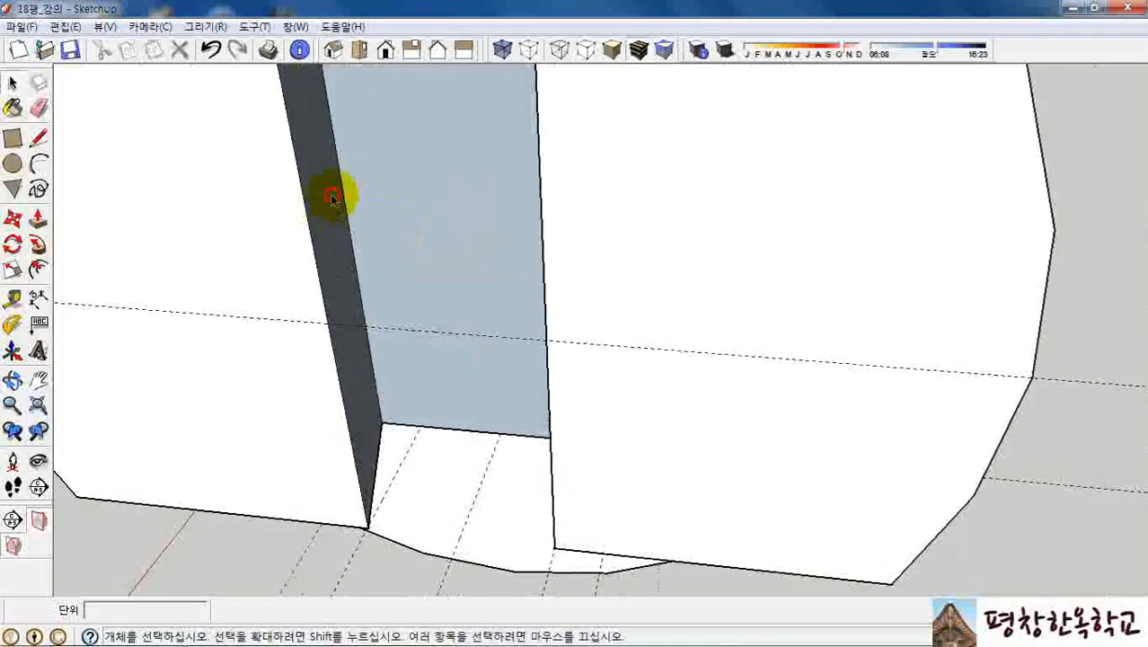
click(332, 194)
shift+click(429, 193)
middle_drag(540, 238, 845, 192)
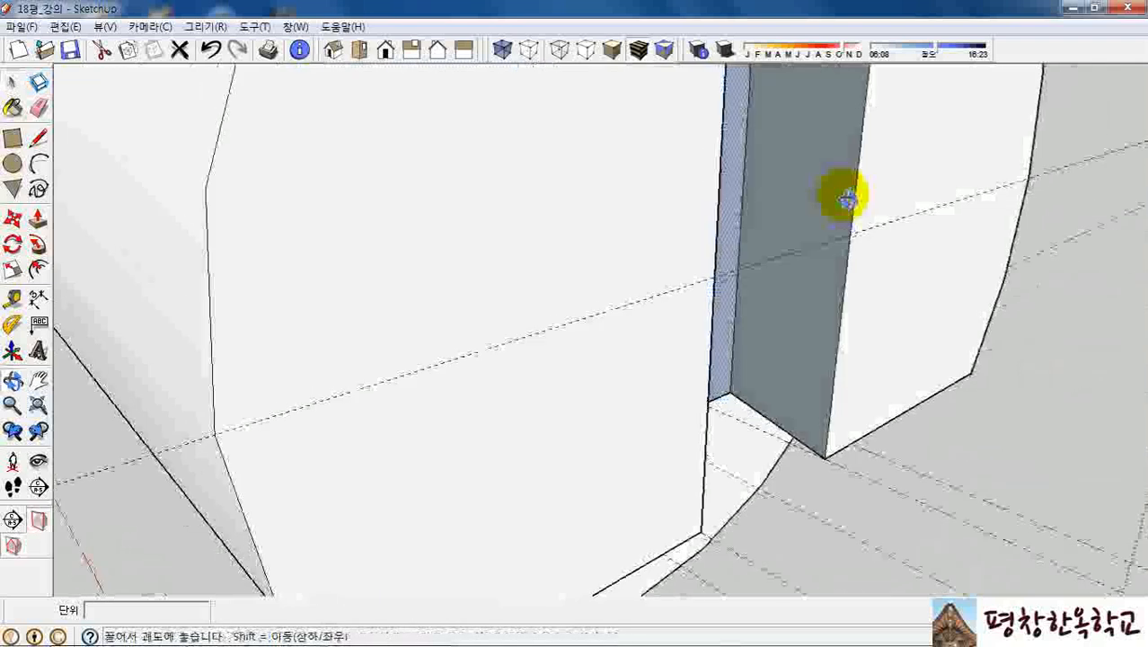
right_click(811, 165)
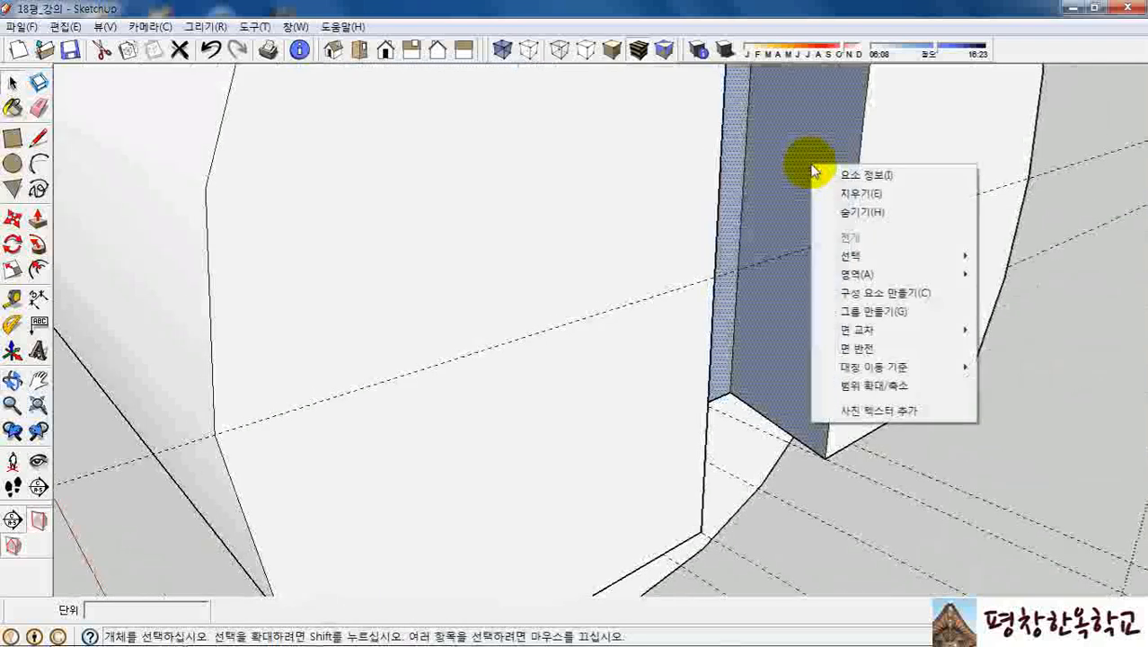
click(890, 353)
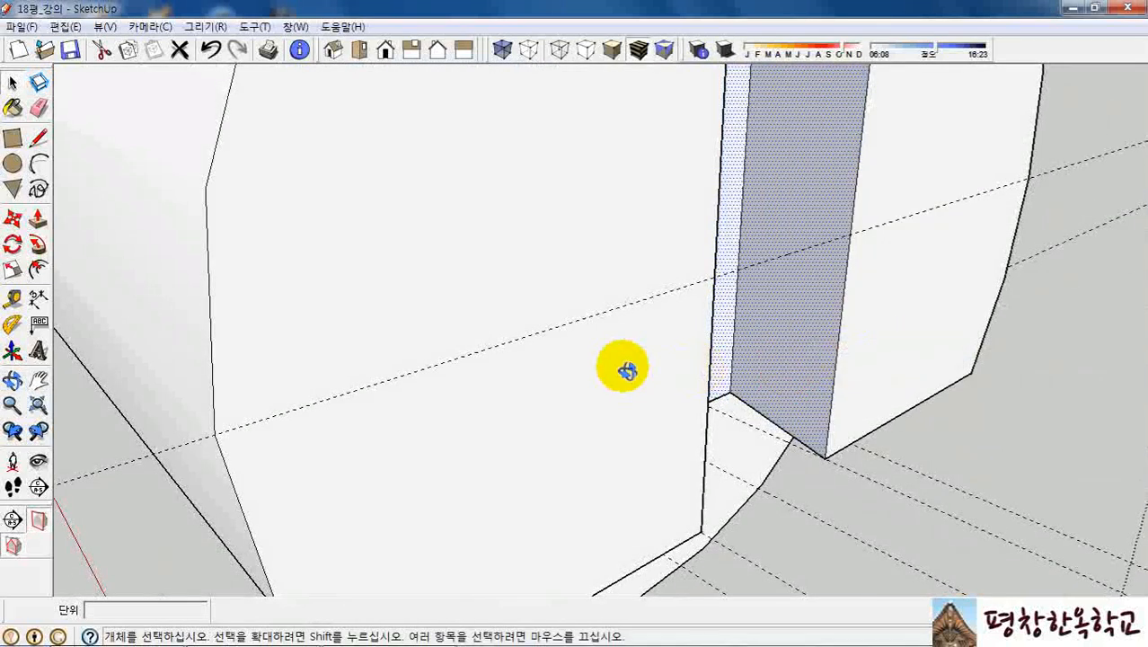
Delete all guide lines from the model.
middle_drag(622, 372, 654, 188)
scroll(659, 188, down, 5)
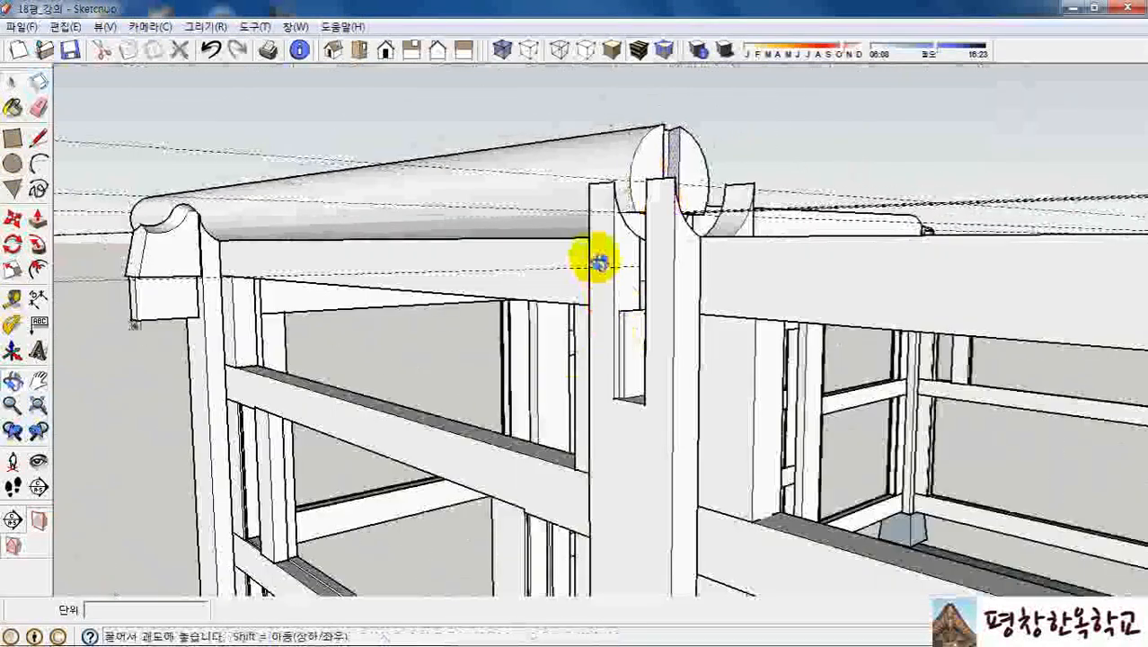
middle_drag(599, 261, 679, 295)
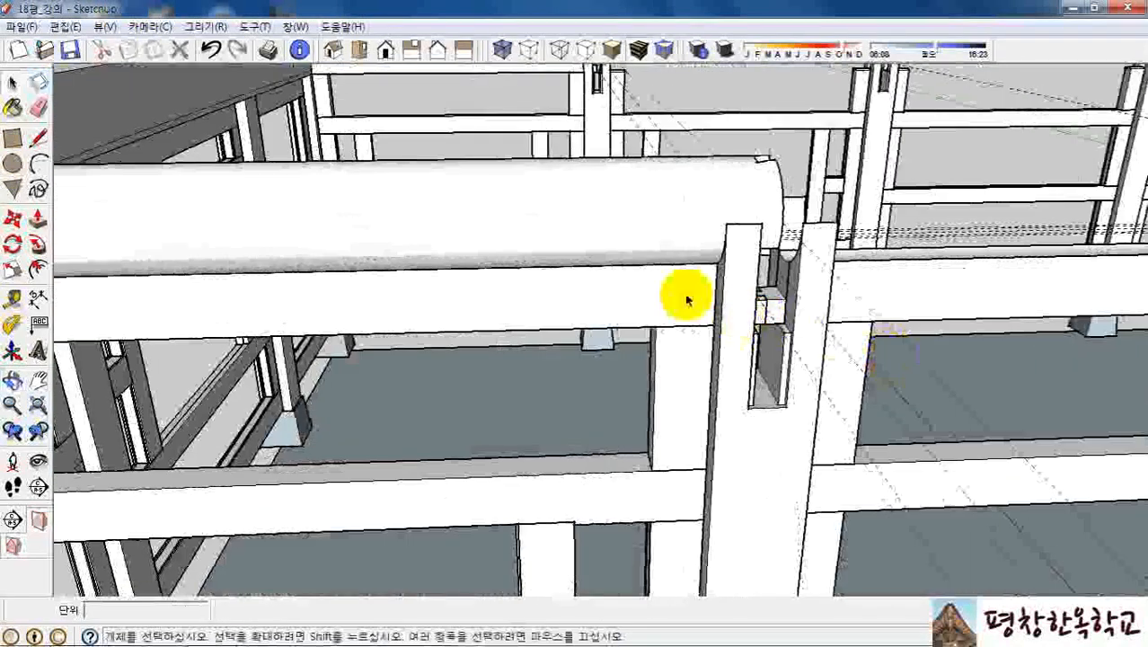
click(65, 26)
click(185, 188)
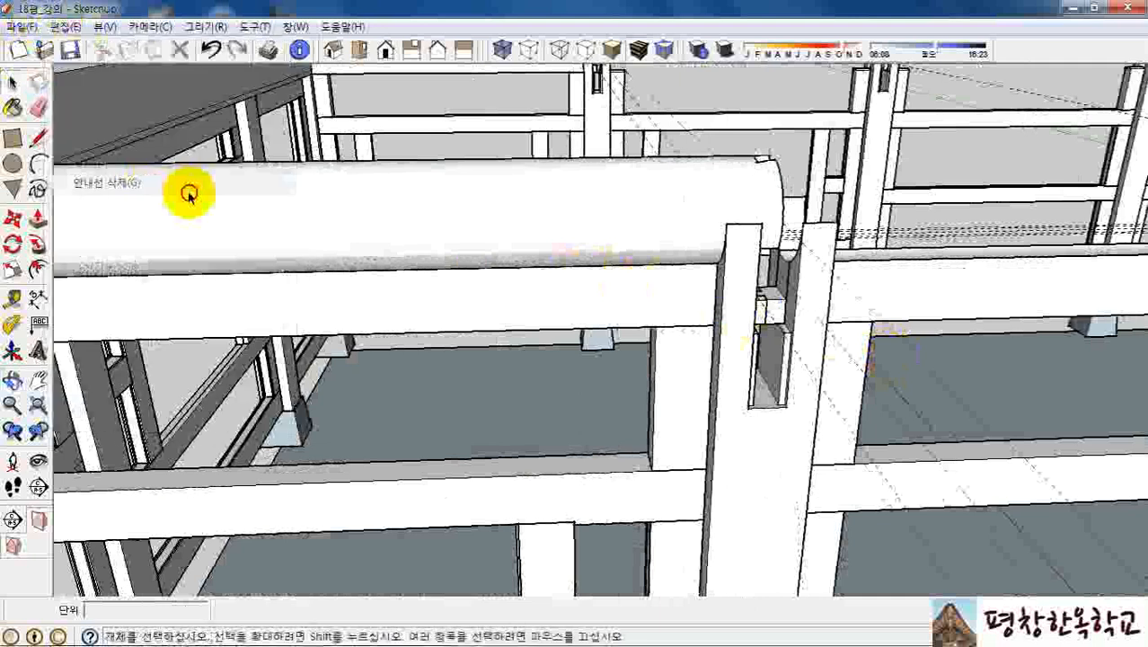
Copy the socketed round purlin by 900 along its length over the neighbouring bay.
click(615, 210)
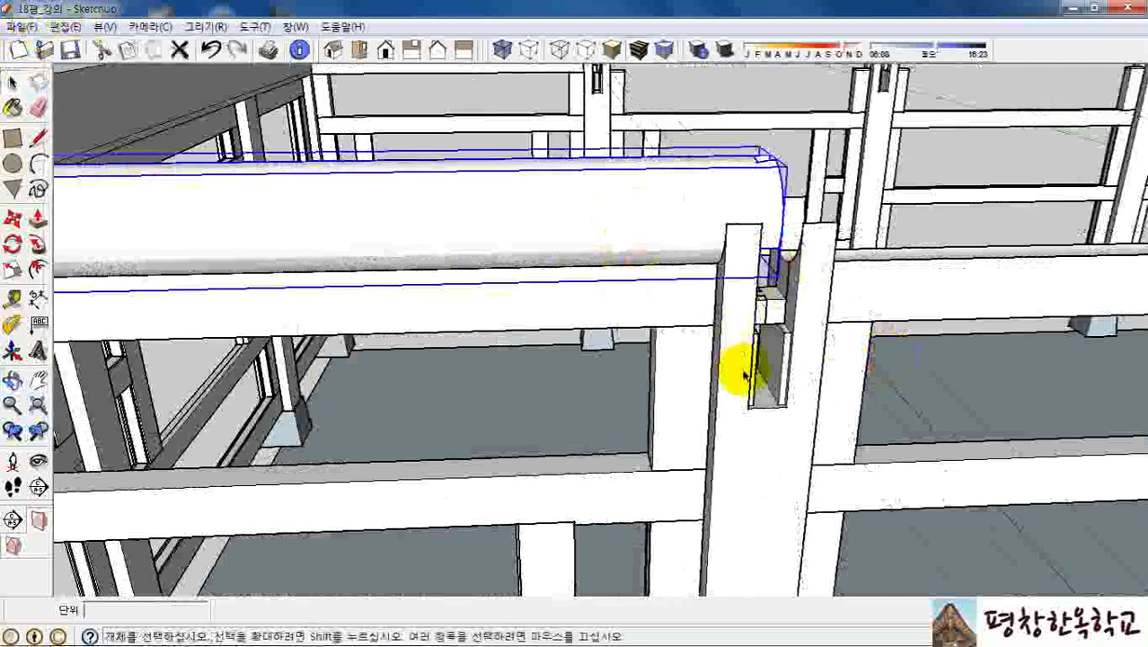
key(m)
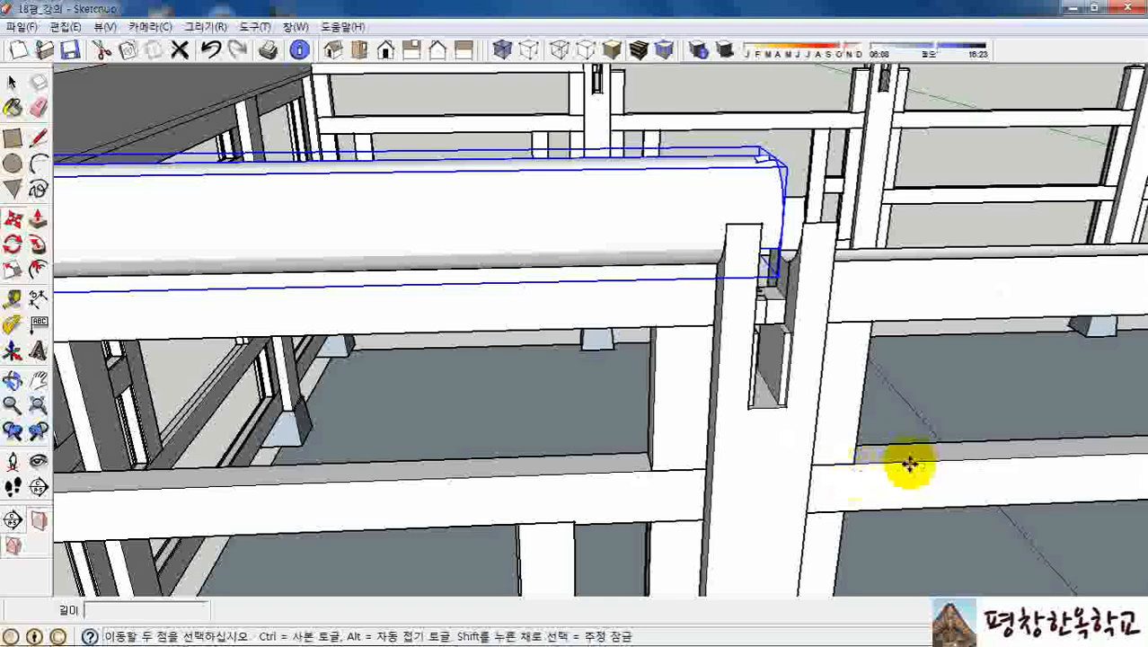
ctrl+click(911, 462)
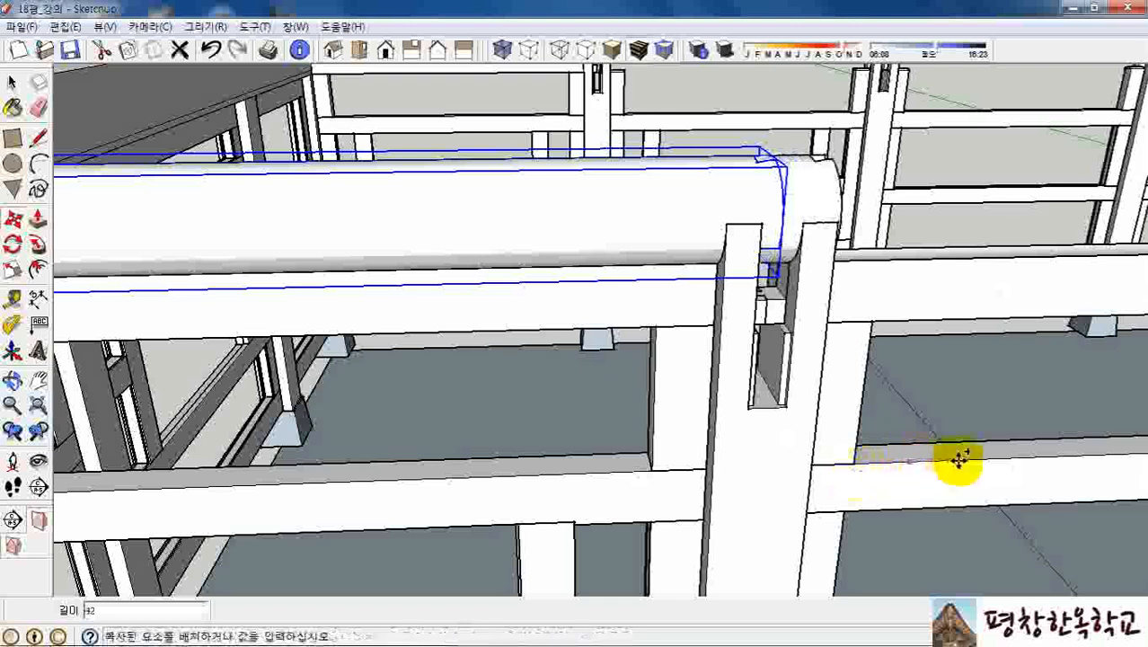
text(900)
key(Return)
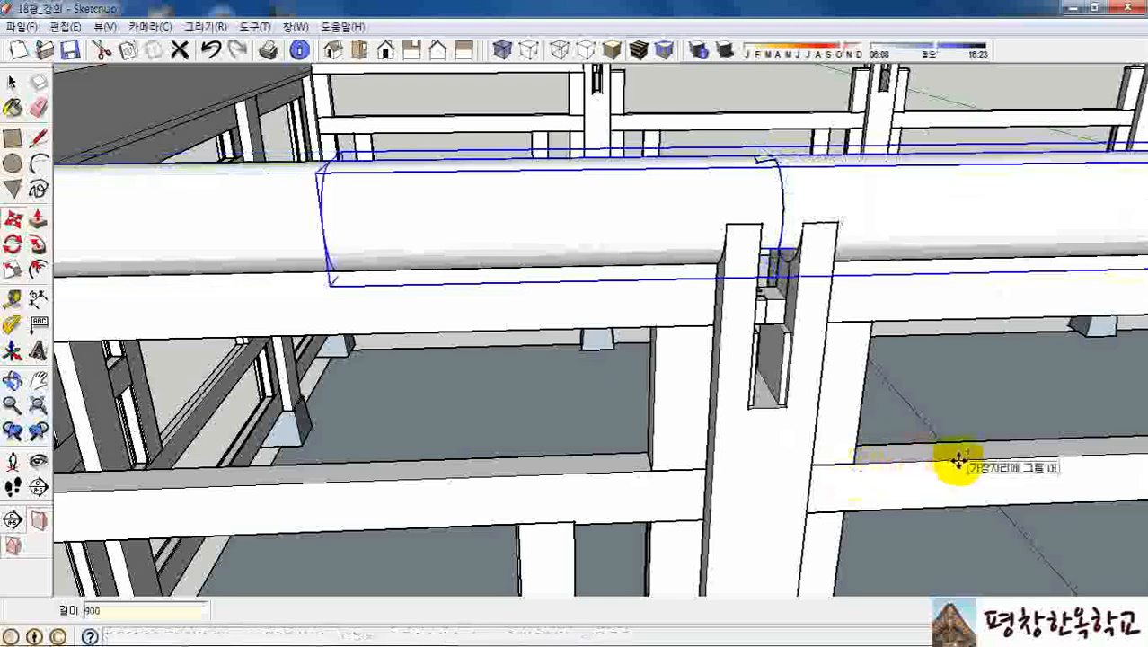
key(space)
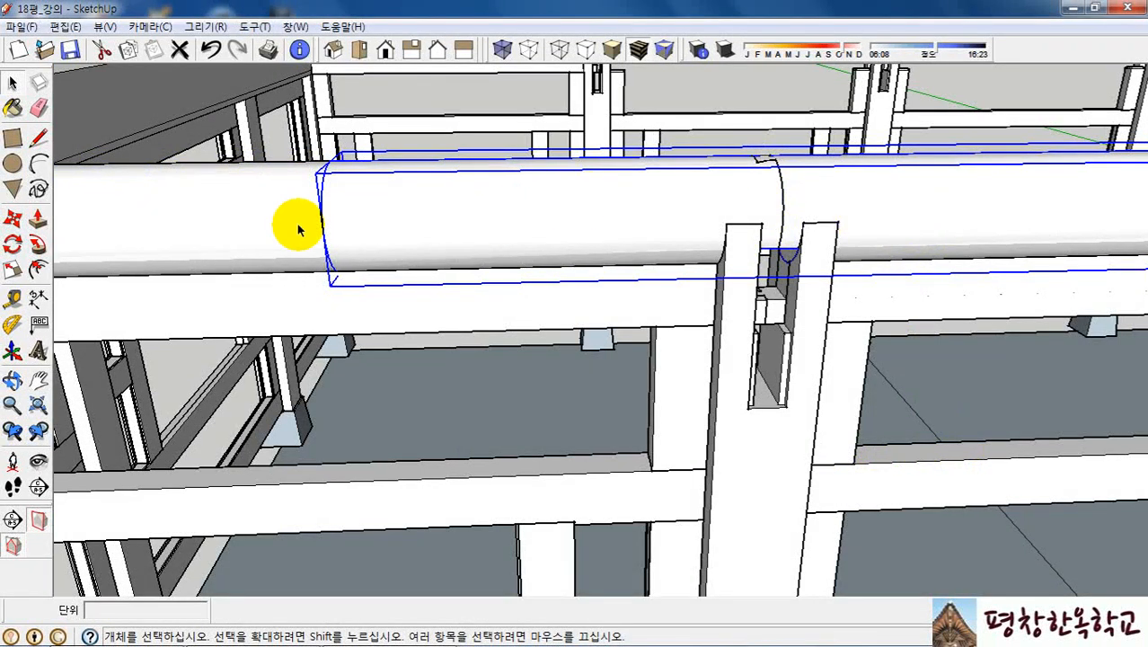
Open the copied purlin for editing and push its plain end face inward by 301, into the underside notch.
scroll(249, 229, down, 2)
scroll(248, 229, down, 1)
scroll(753, 204, up, 1)
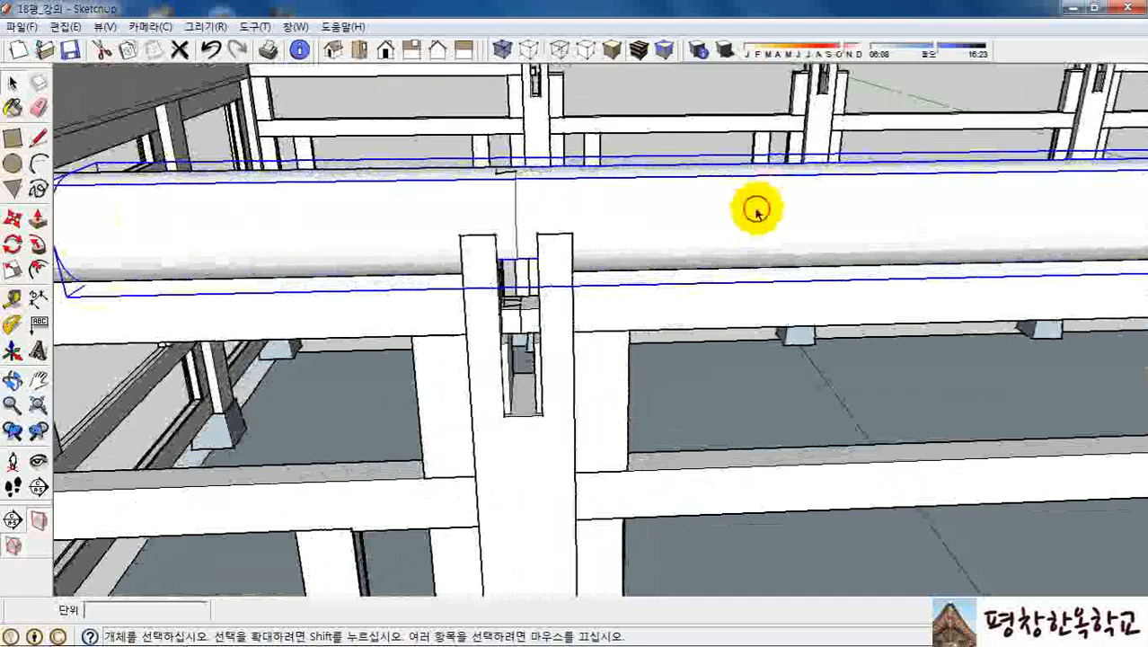
double_click(757, 212)
mouse_move(748, 218)
middle_down()
mouse_move(781, 199)
mouse_move(1020, 174)
middle_up()
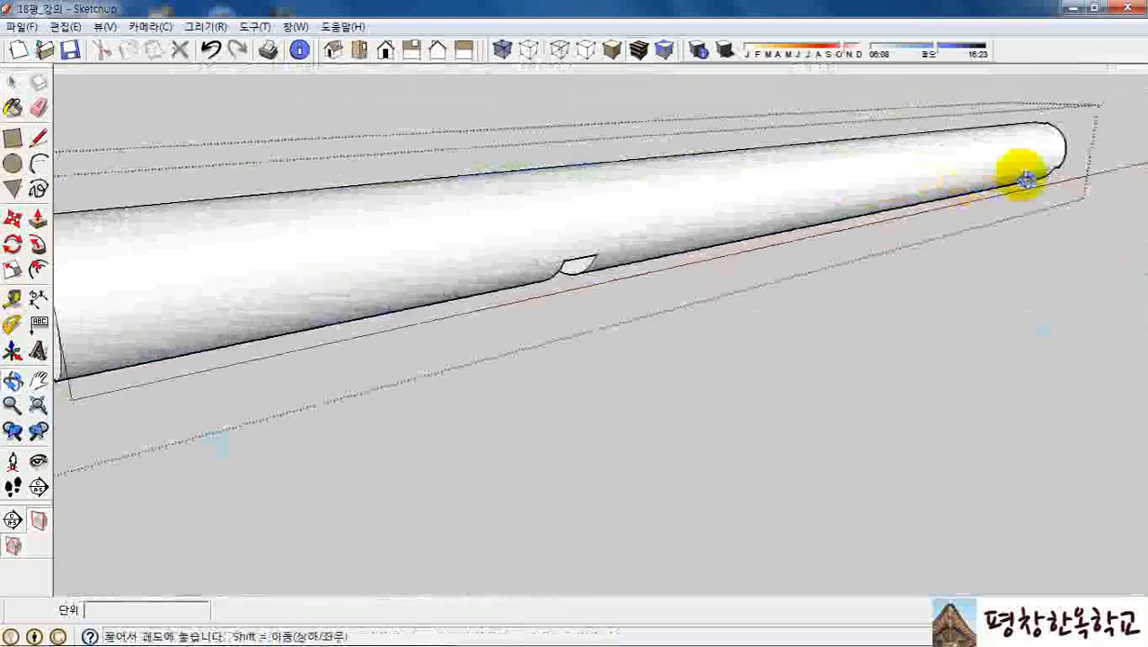
scroll(1025, 166, down, 5)
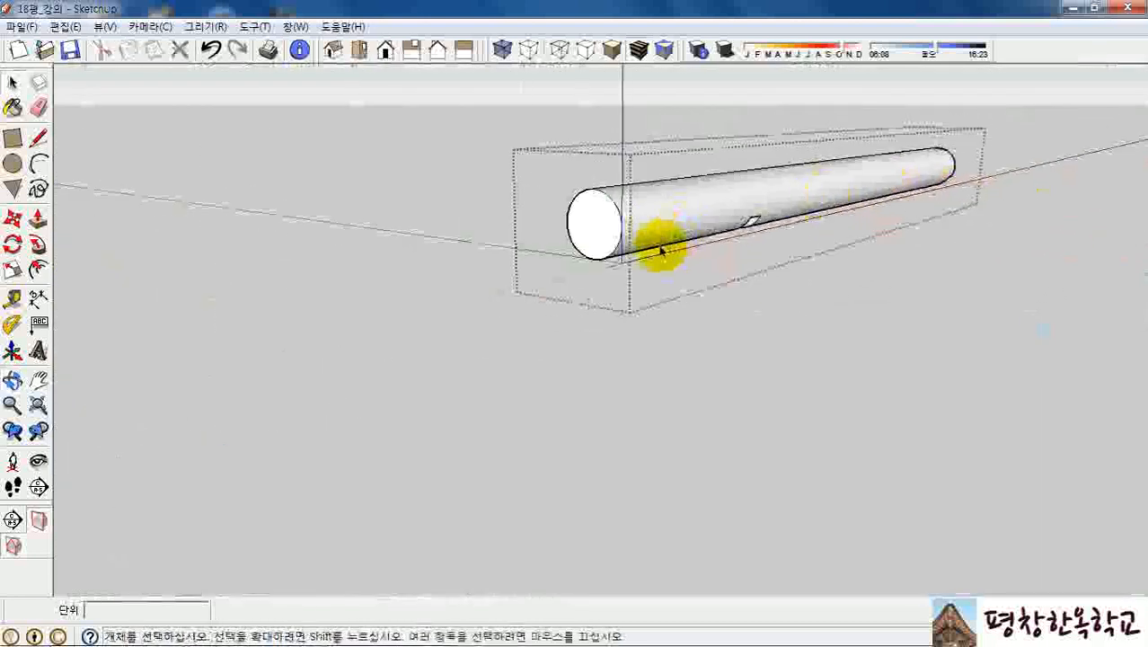
key(p)
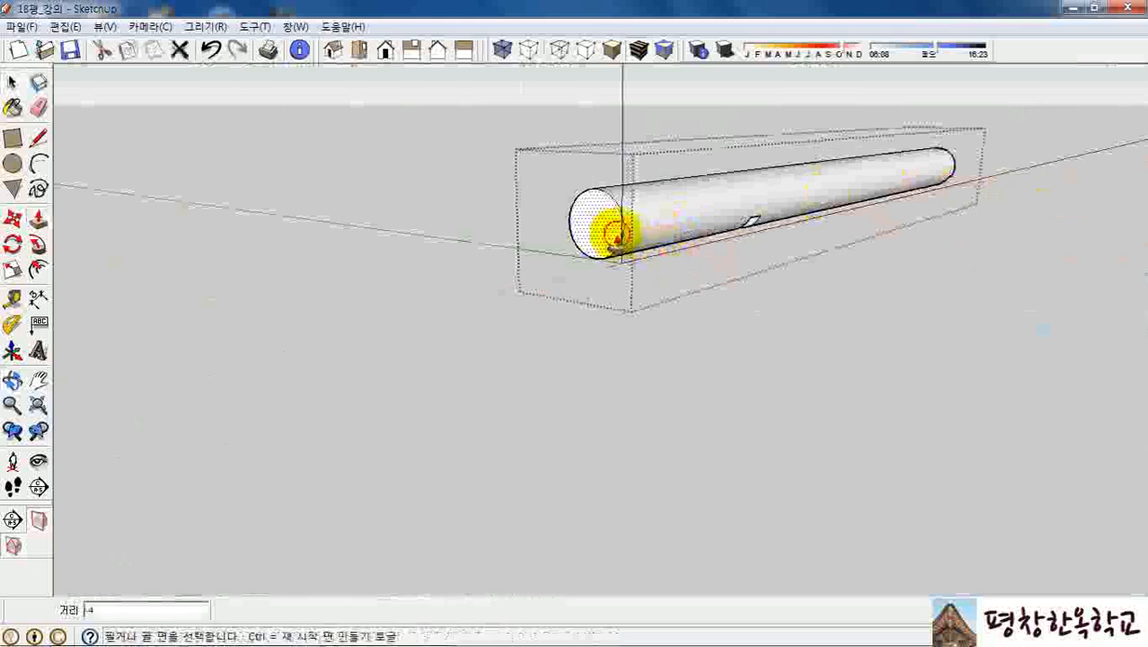
click(590, 231)
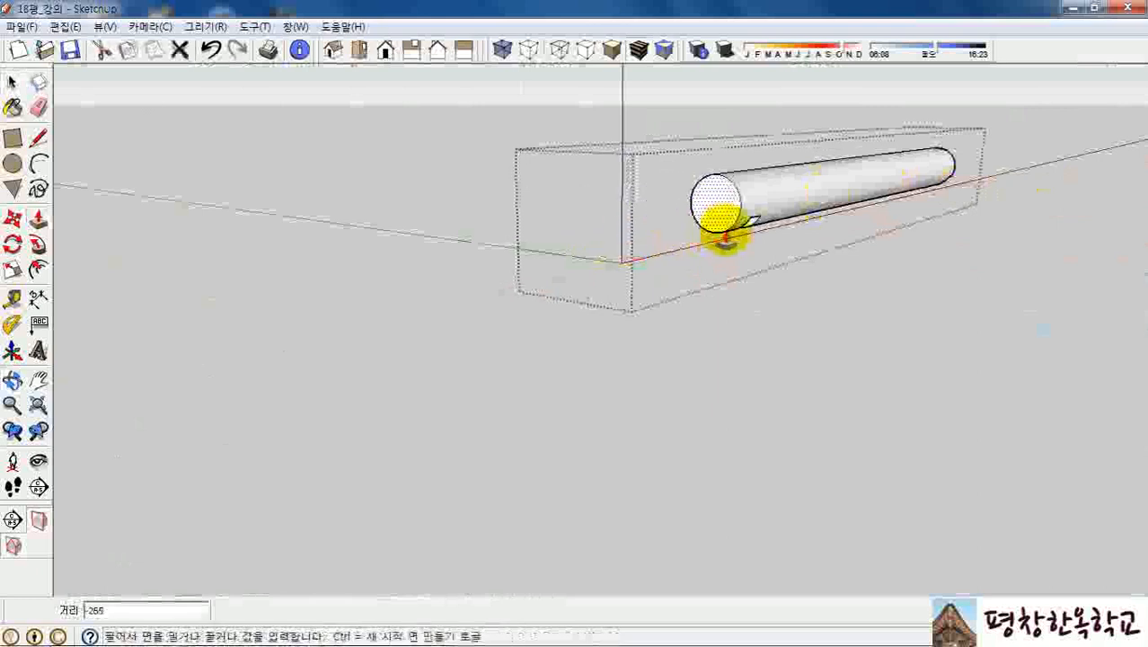
scroll(730, 235, up, 1)
scroll(734, 237, up, 1)
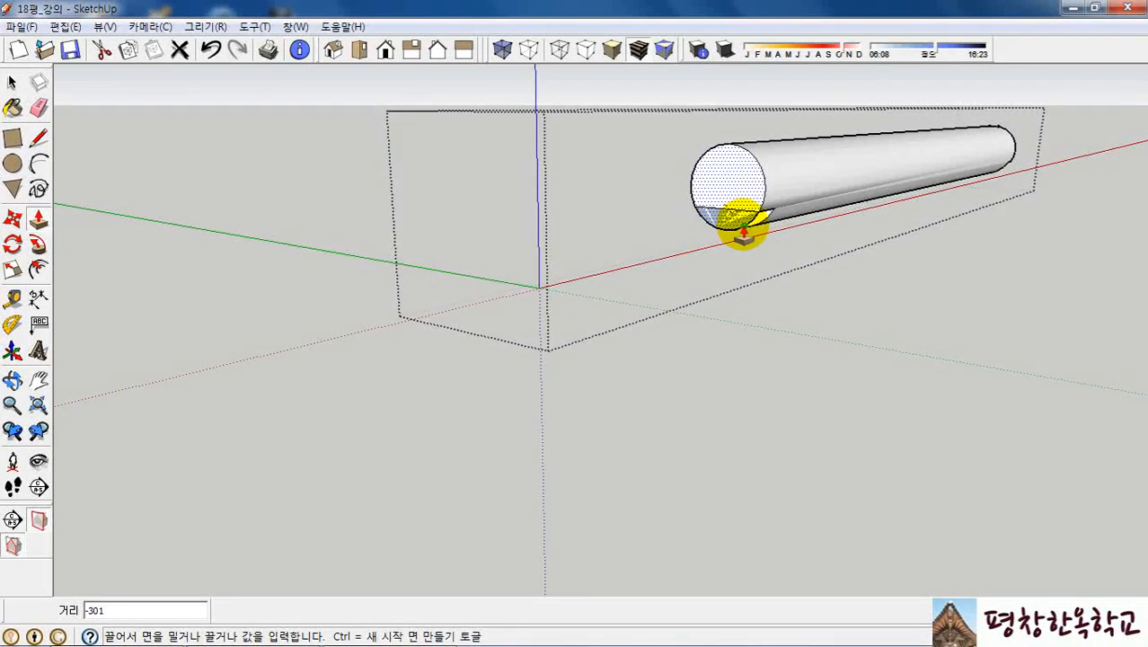
click(744, 229)
Delete the leftover lower piece of the cut end and draw a straight edge across its flat bottom to close the end face.
scroll(841, 167, up, 4)
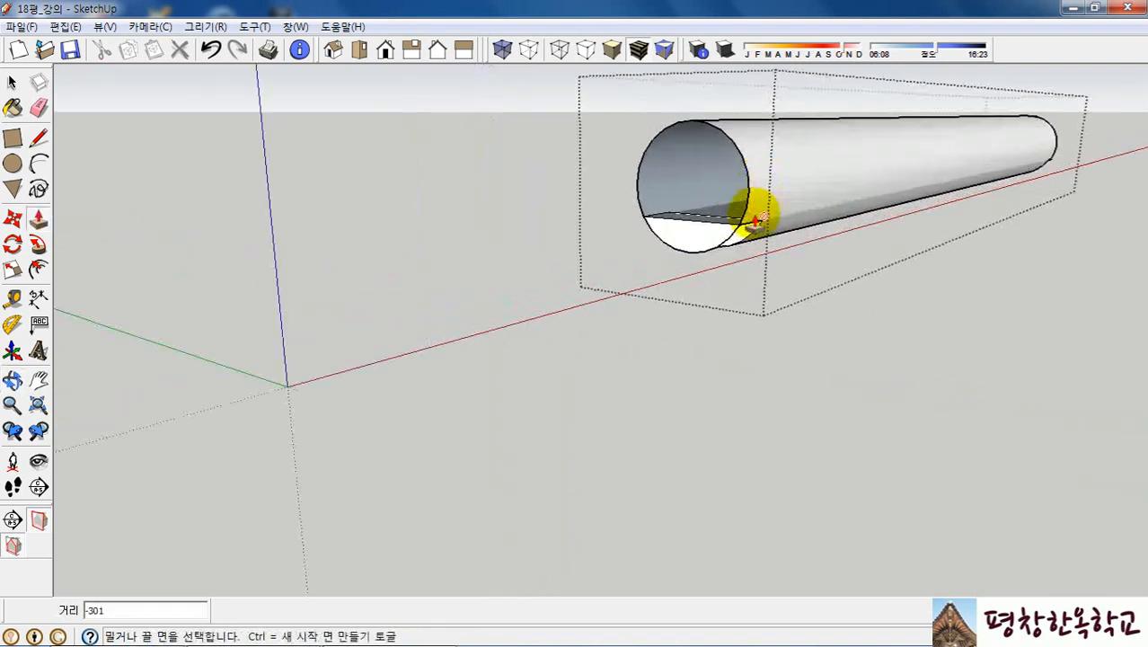
key(space)
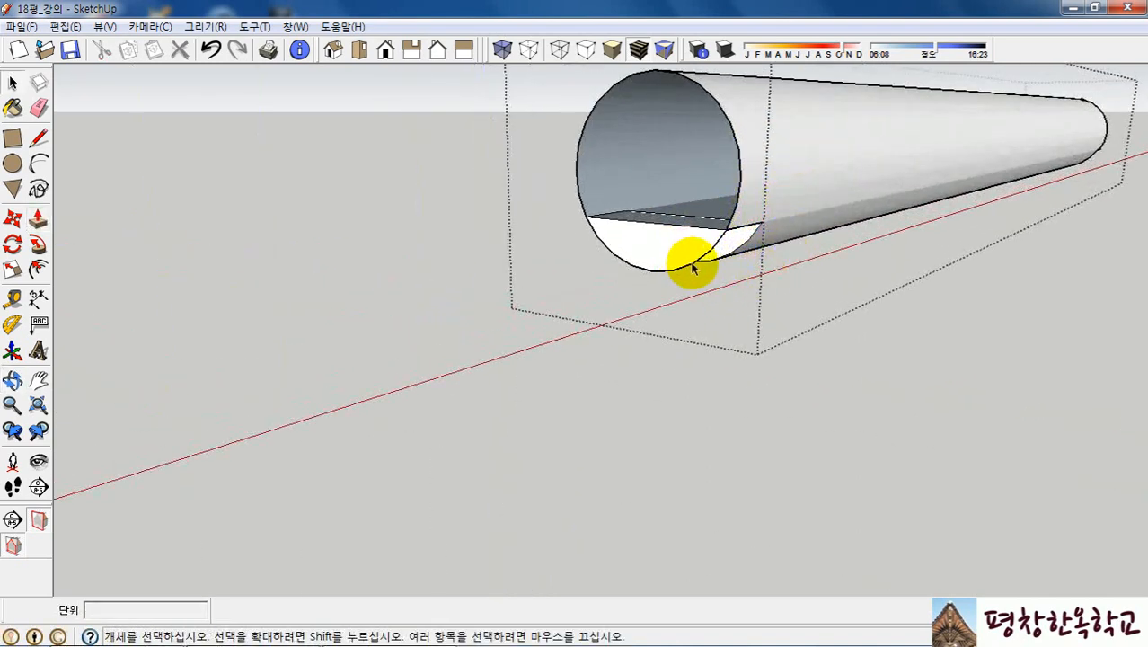
key(Delete)
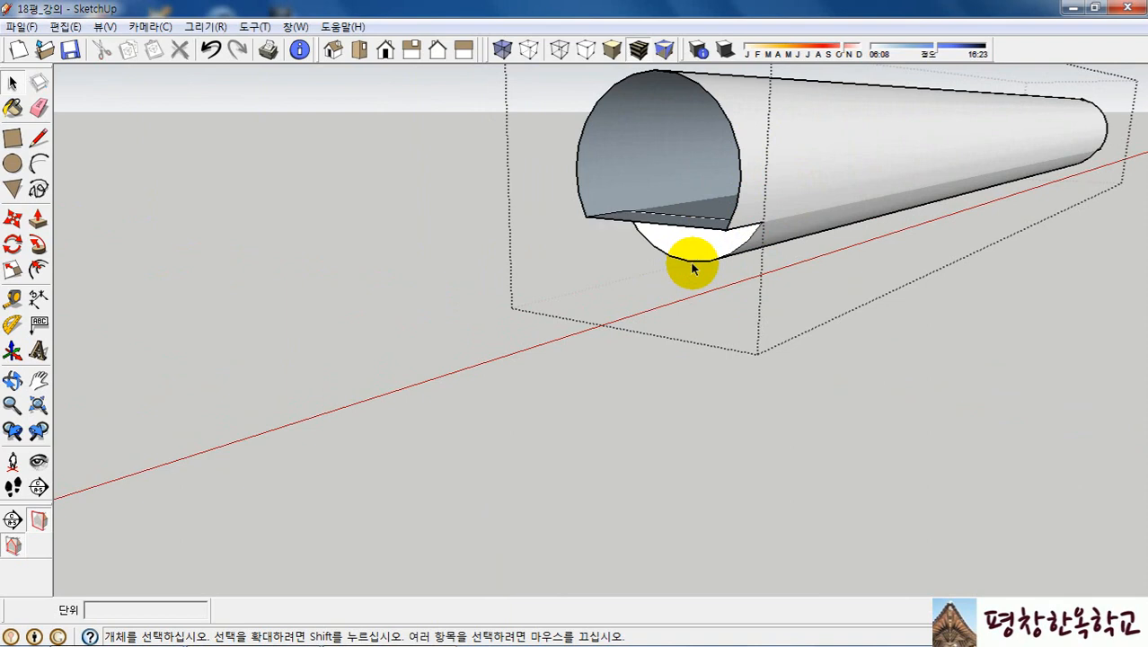
key(l)
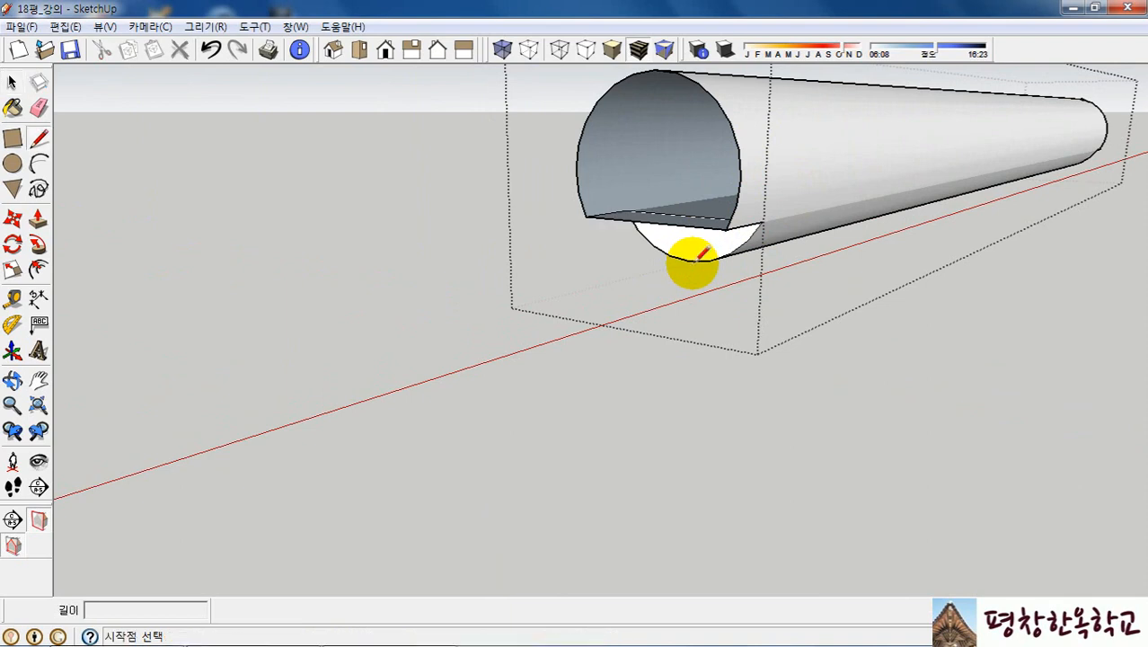
click(585, 216)
click(725, 230)
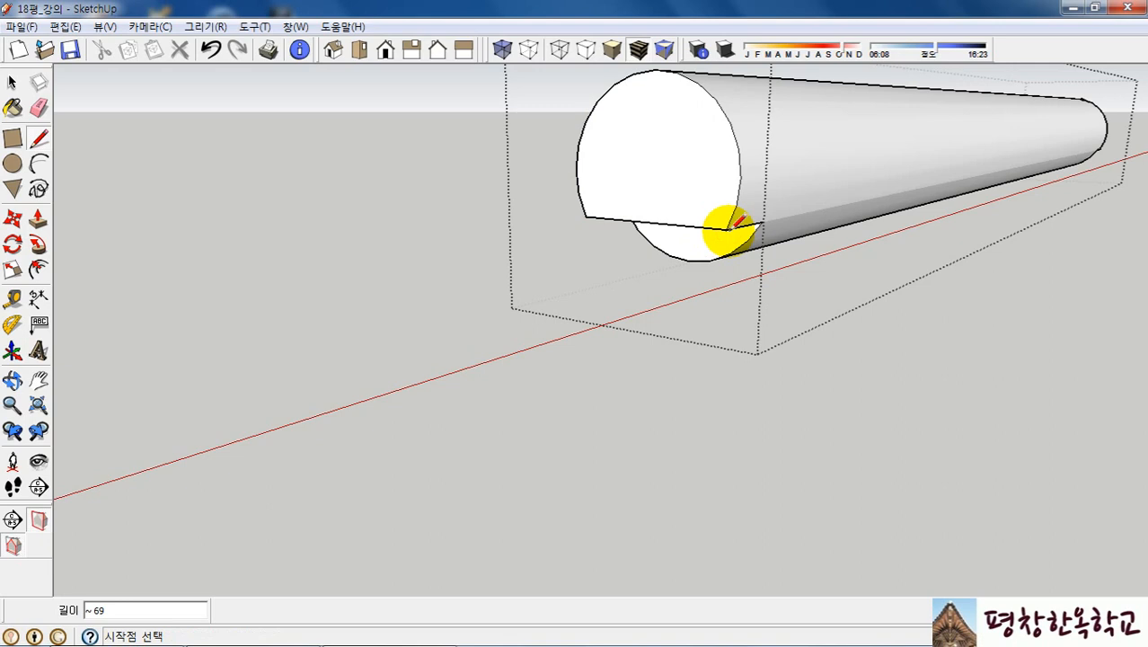
click(691, 192)
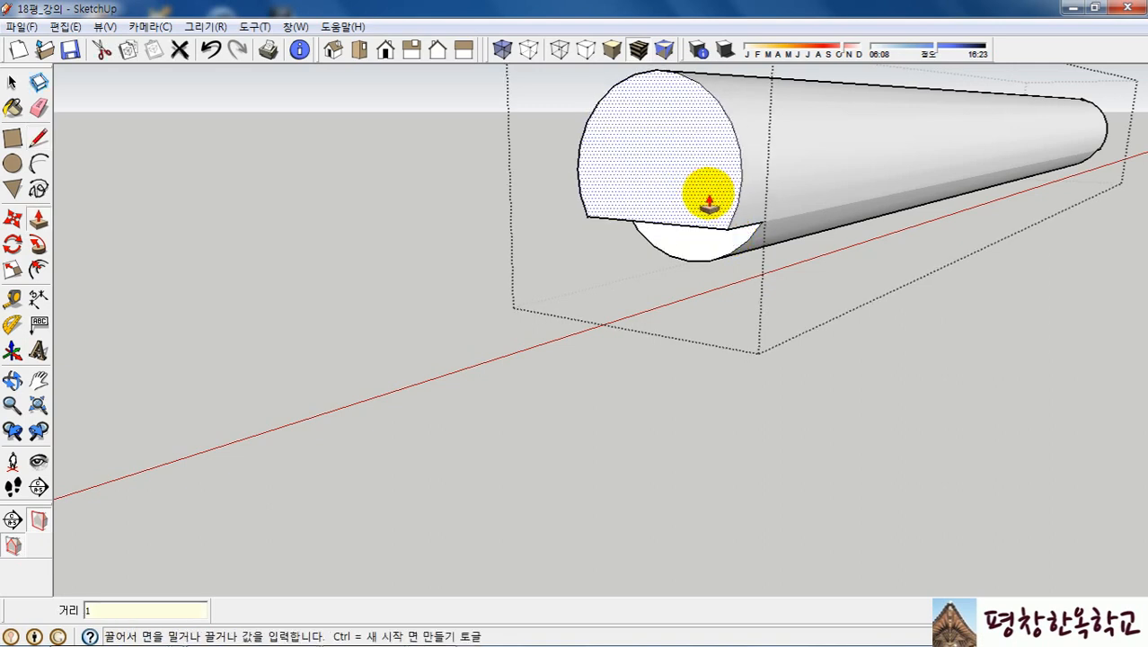
click(708, 197)
key(space)
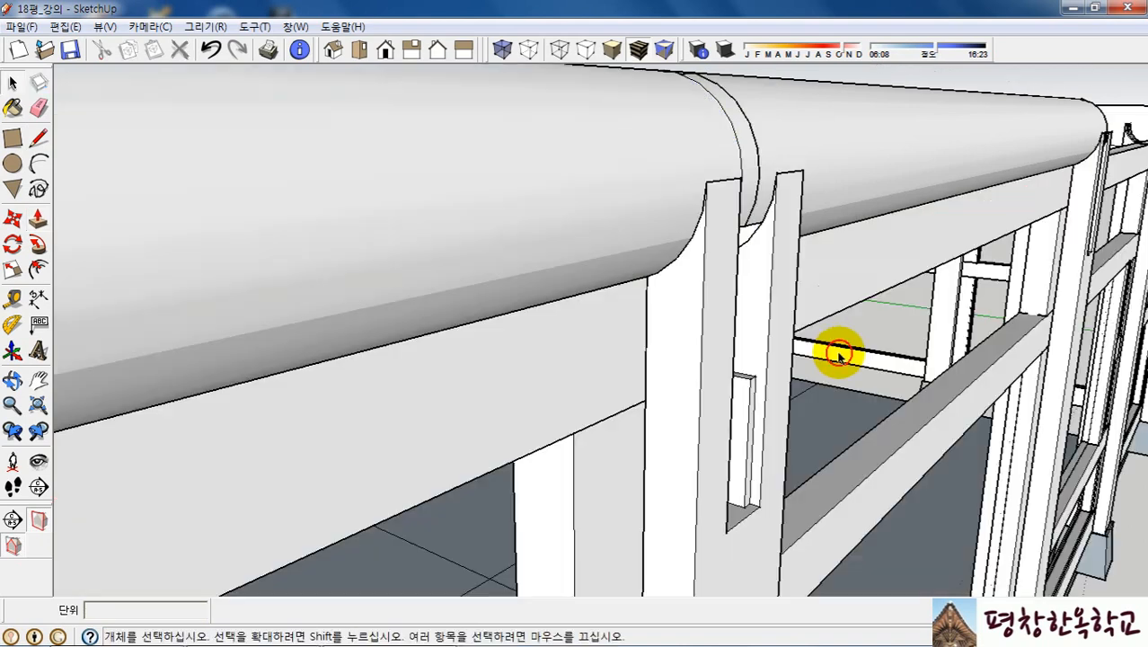
Show the rest of the model while the copied purlin is open for editing at the joint.
middle_drag(783, 260, 705, 184)
scroll(682, 175, up, 6)
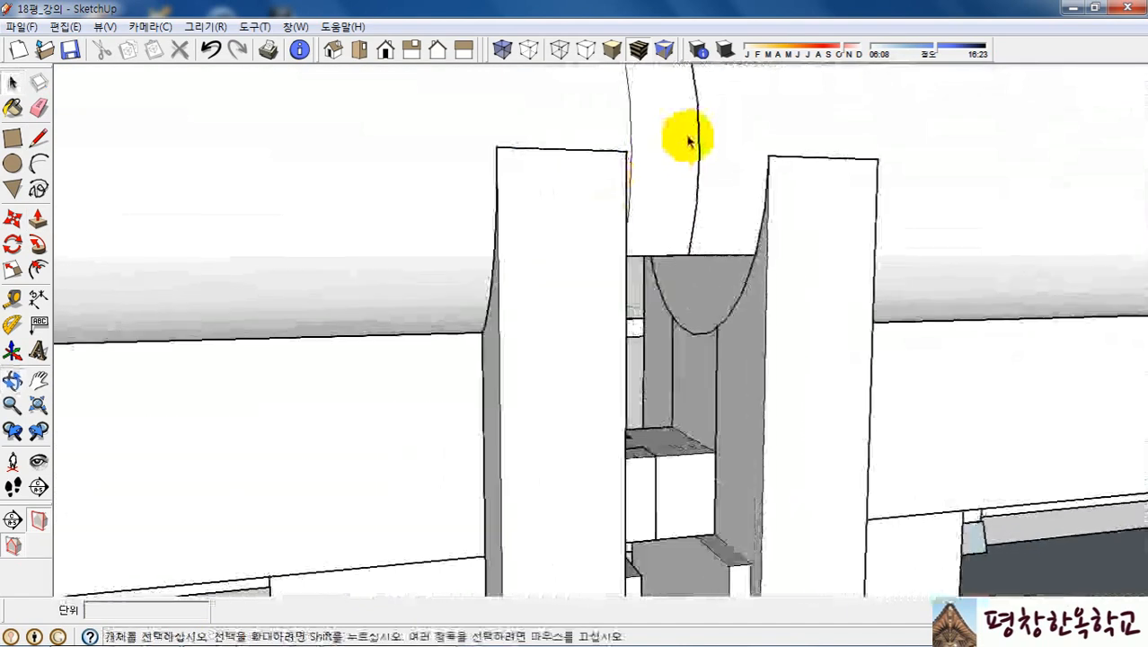
scroll(705, 206, up, 3)
middle_drag(717, 274, 733, 236)
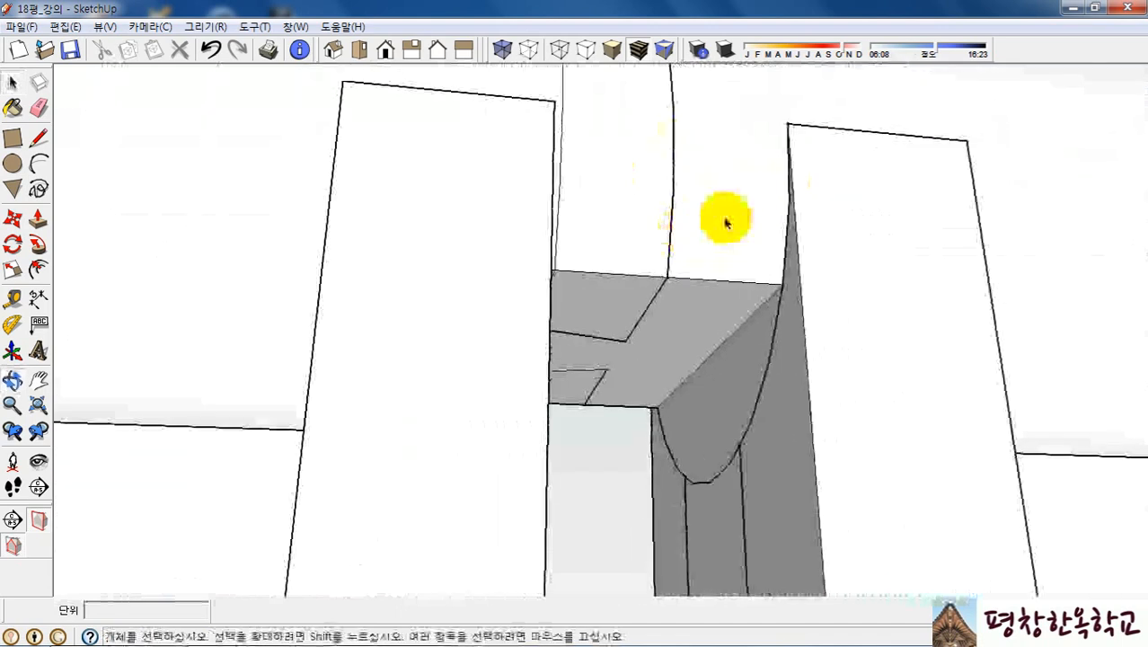
scroll(725, 222, up, 2)
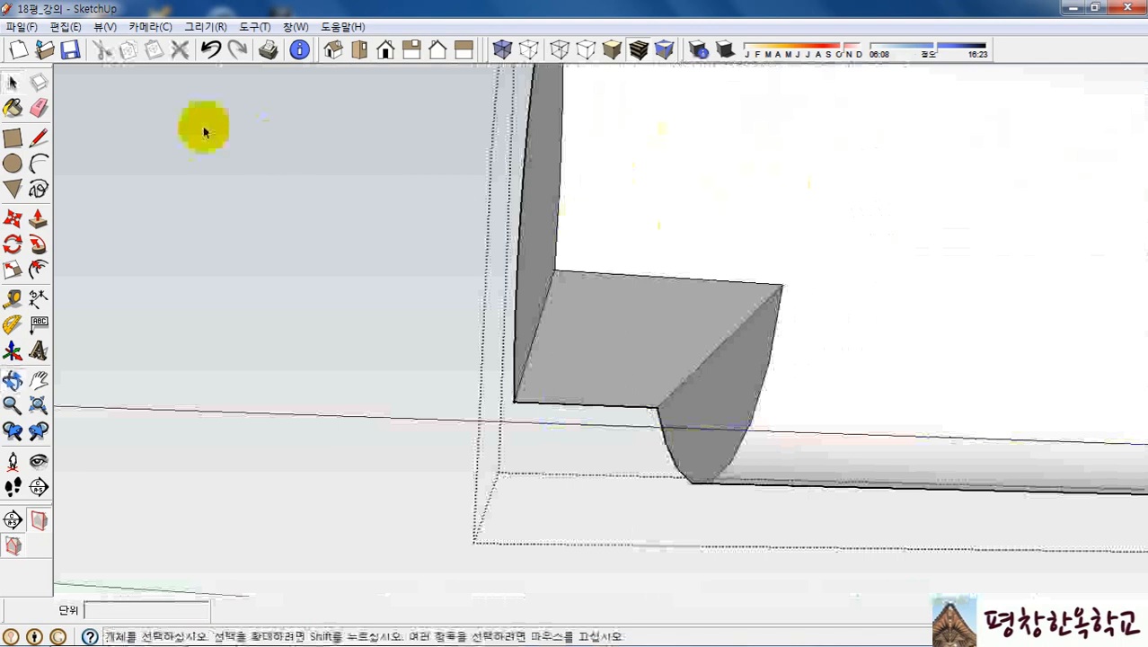
click(104, 26)
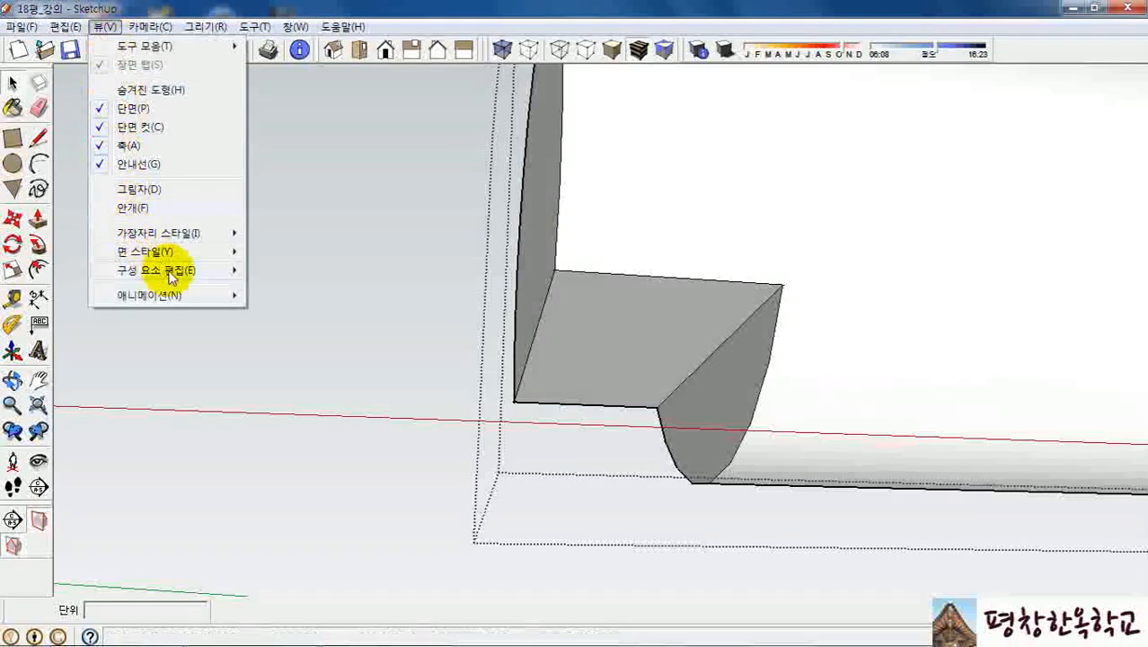
mouse_move(170, 274)
click(307, 267)
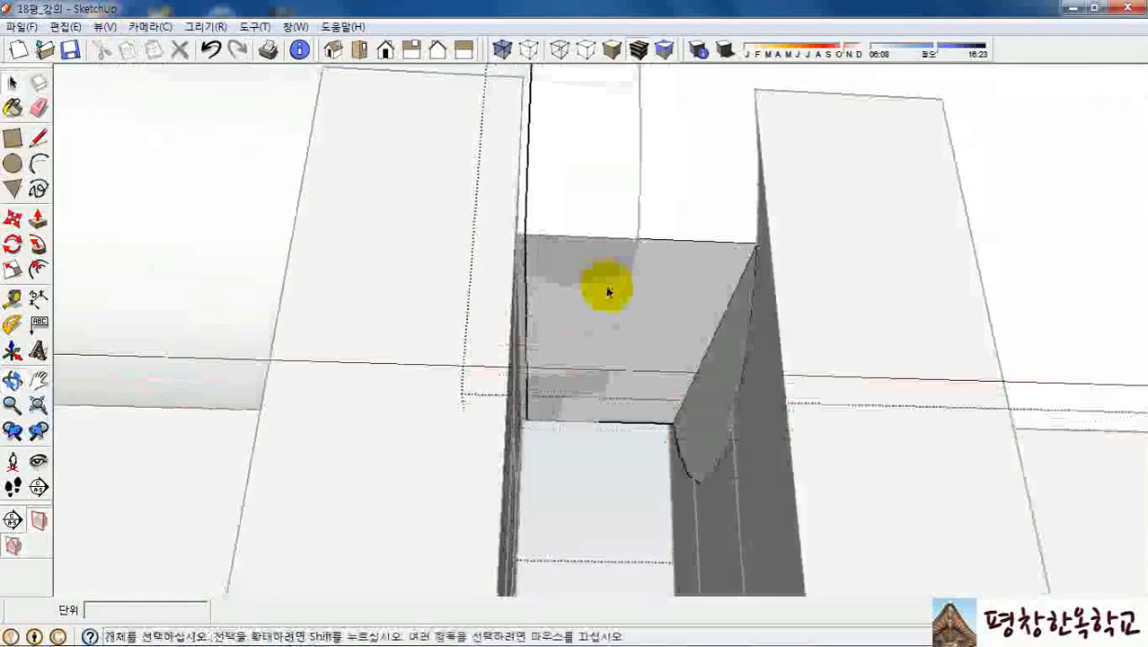
Trace the neighbouring socket's two side outlines as lines on the flat underside of the purlin end, marking the dovetail.
scroll(608, 292, up, 3)
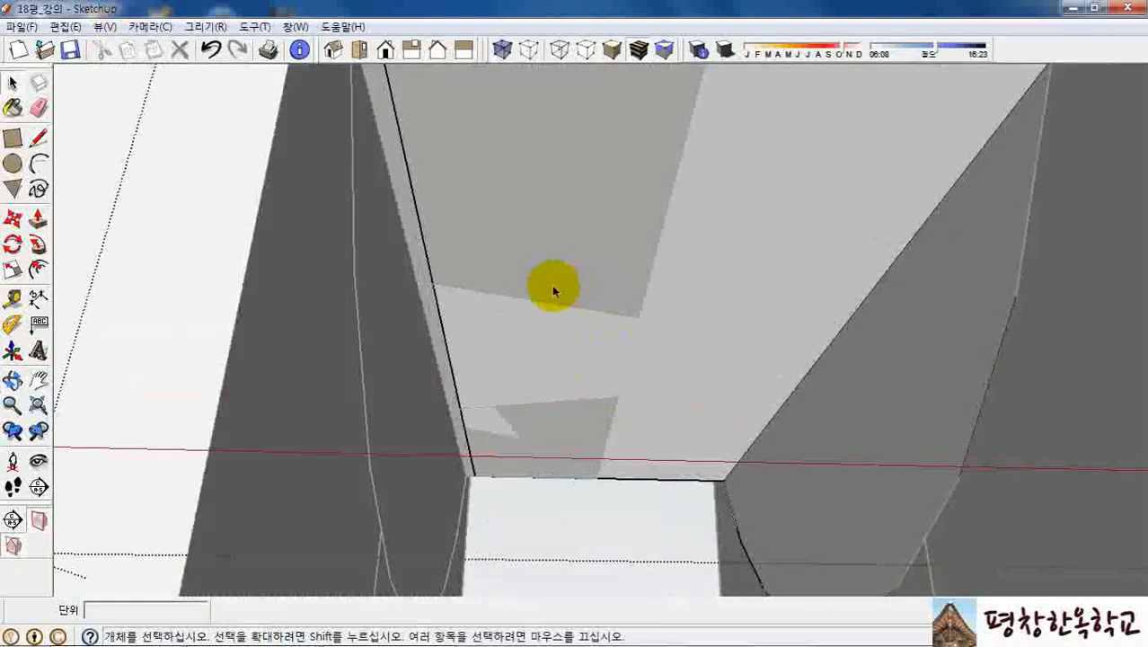
key(l)
scroll(573, 259, down, 1)
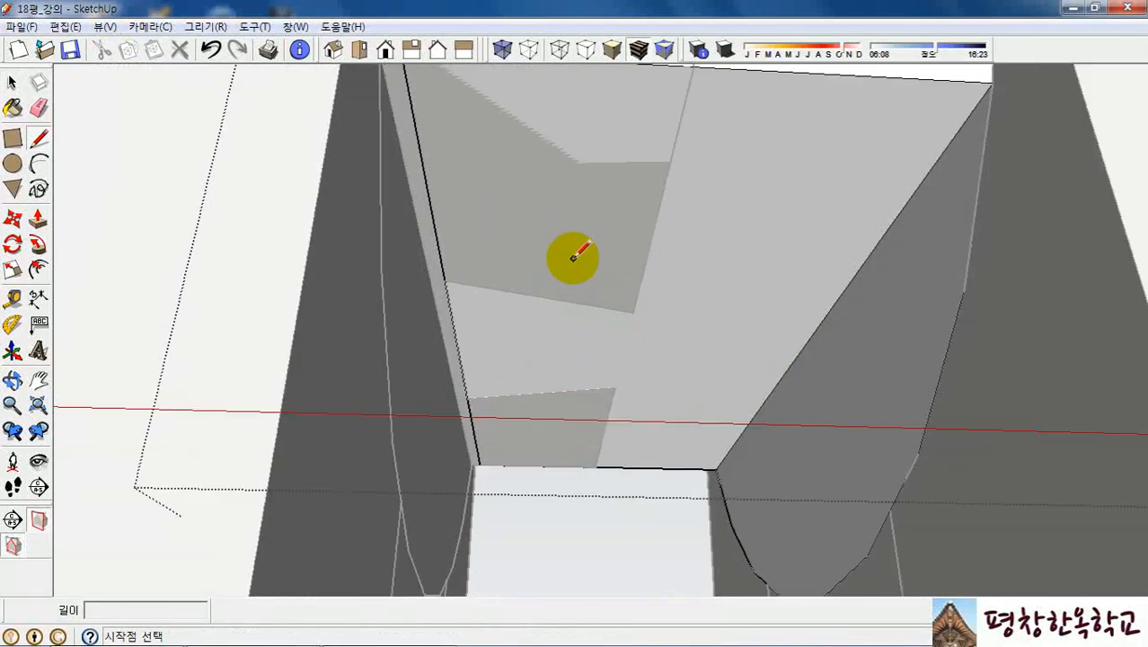
scroll(649, 236, down, 1)
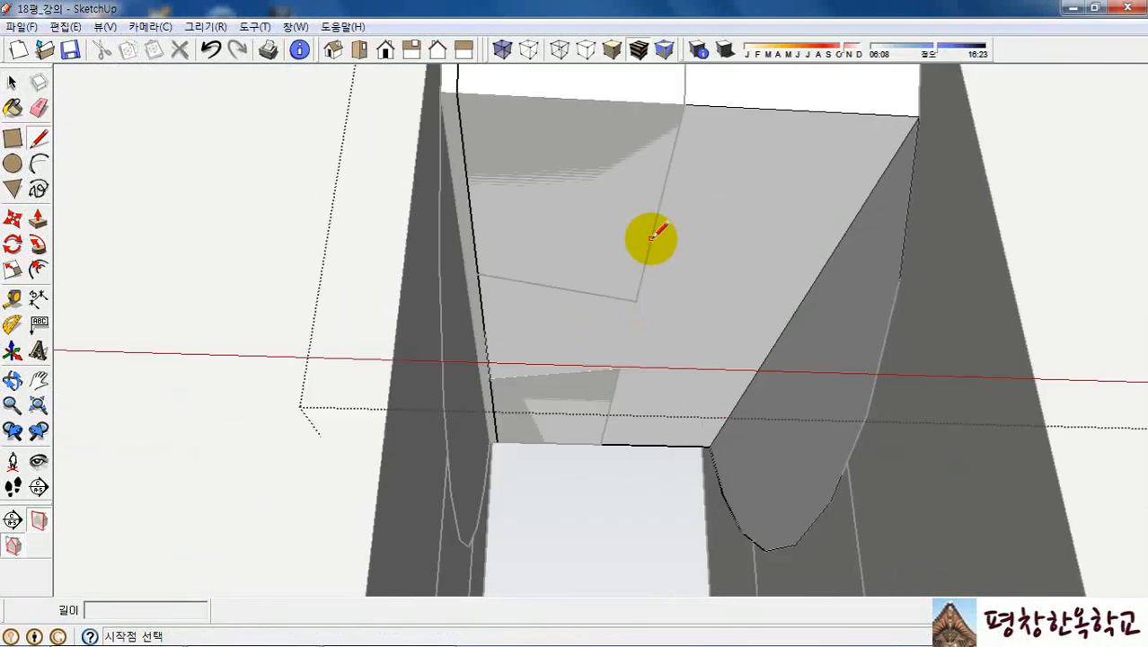
click(685, 104)
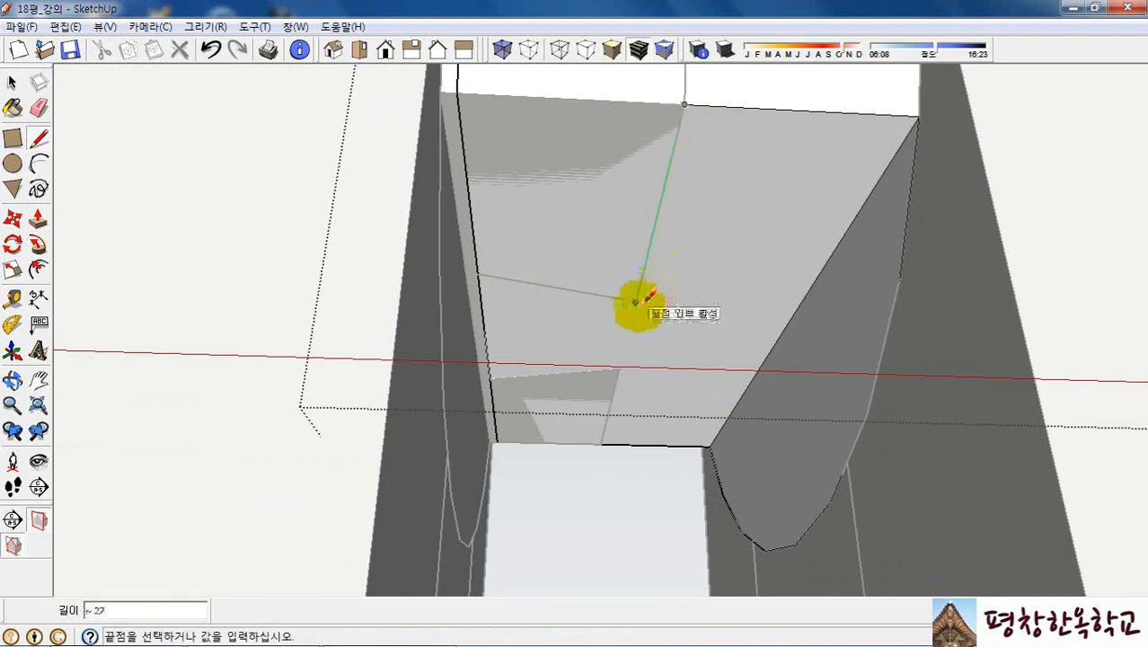
click(635, 302)
click(478, 275)
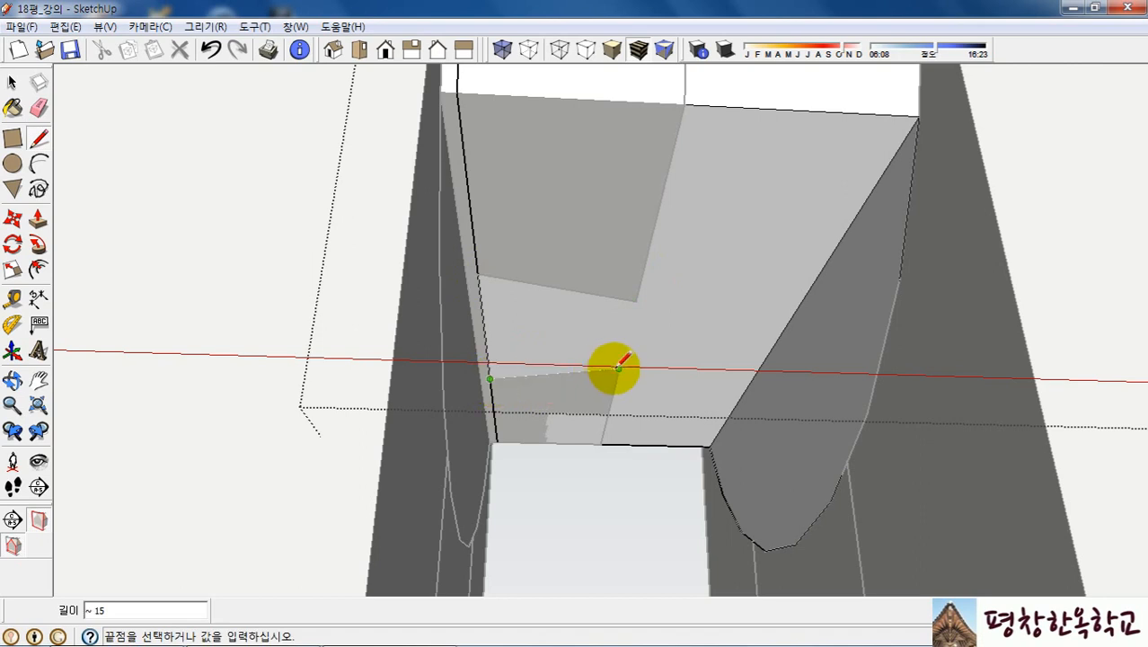
click(600, 443)
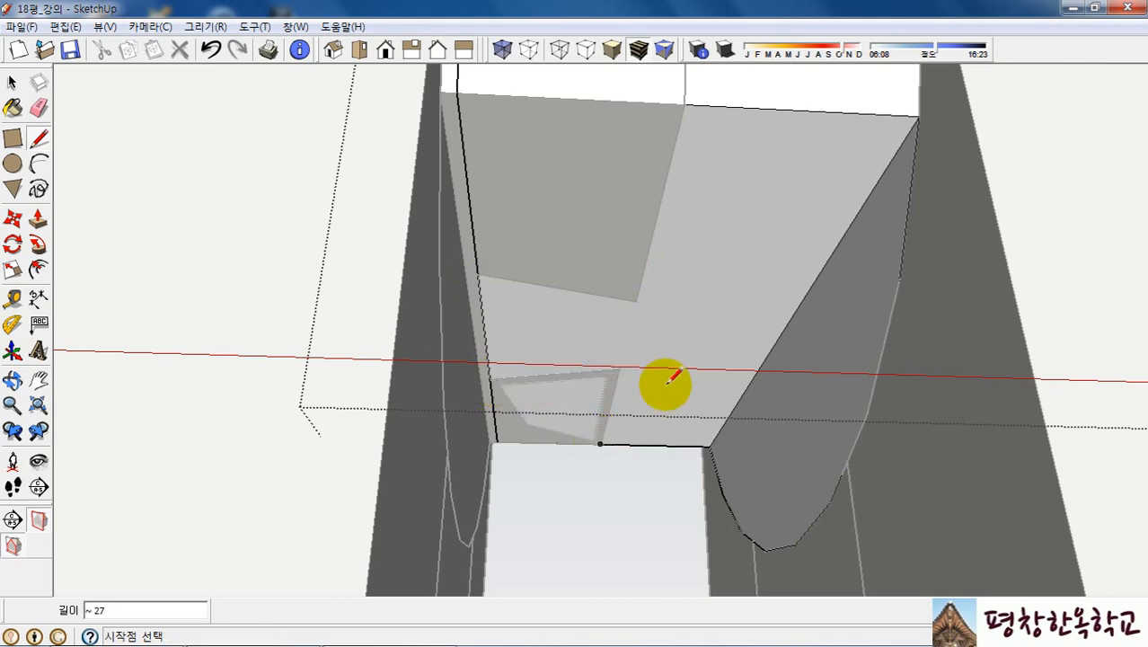
middle_drag(635, 330, 635, 352)
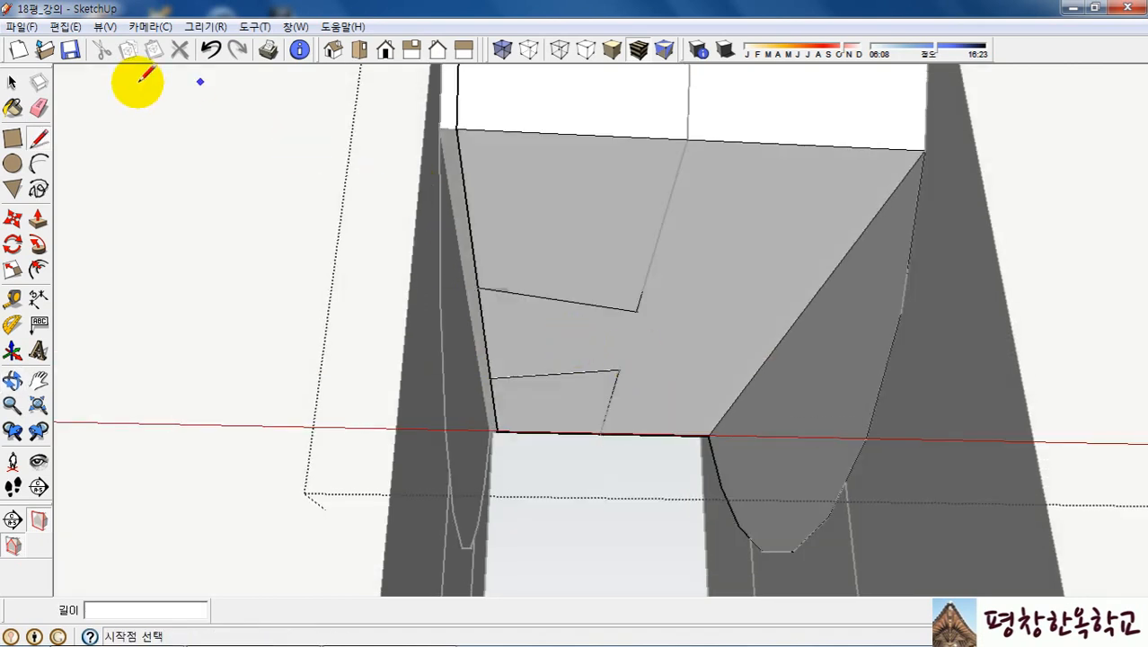
Hide the rest of the model so only the opened purlin is shown.
click(103, 27)
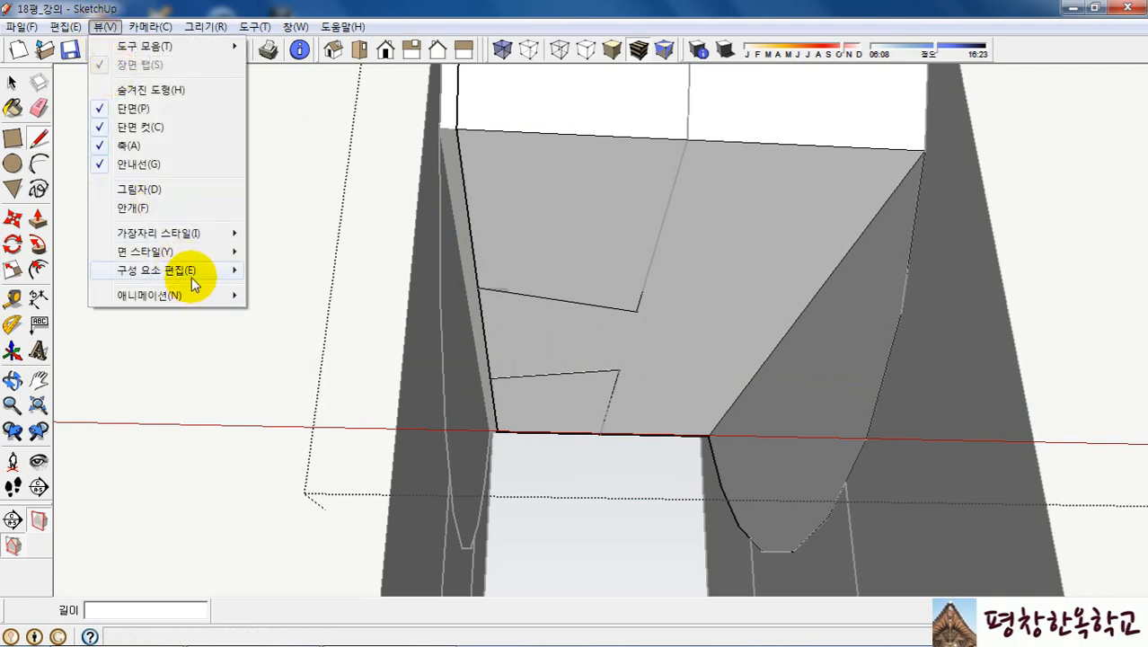
mouse_move(192, 280)
click(293, 270)
Draw two vertical lines on the end face from the dovetail outline's front corners up to the round edge.
middle_drag(732, 286, 902, 364)
mouse_move(679, 303)
middle_down()
mouse_move(787, 234)
mouse_move(863, 253)
middle_up()
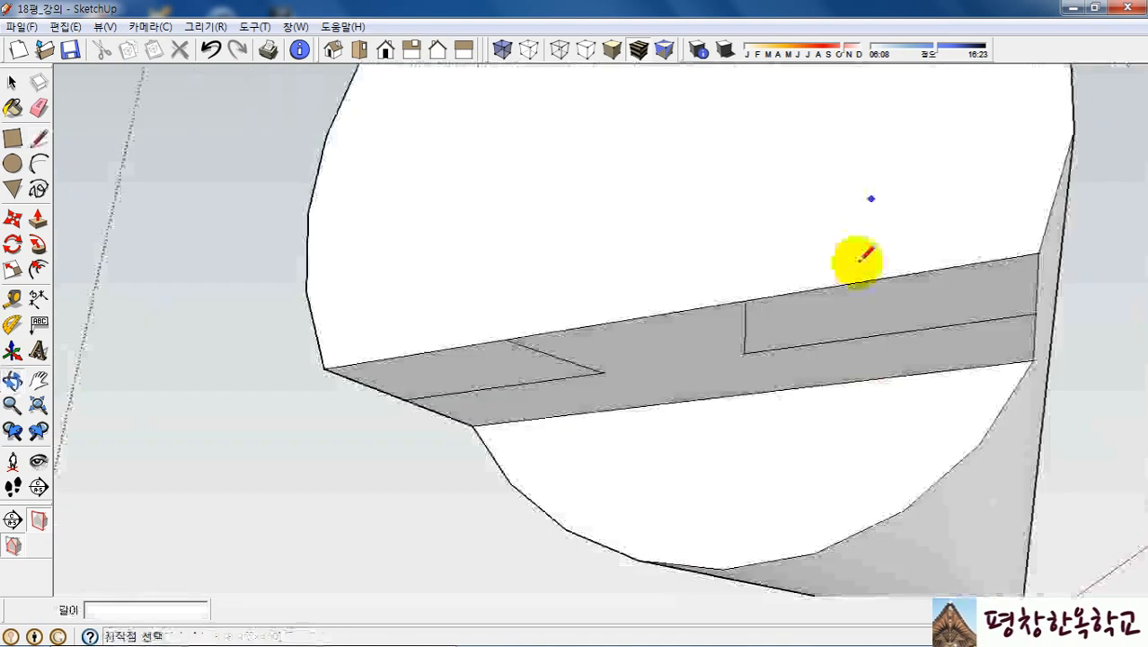
middle_drag(748, 301, 774, 422)
scroll(773, 422, down, 2)
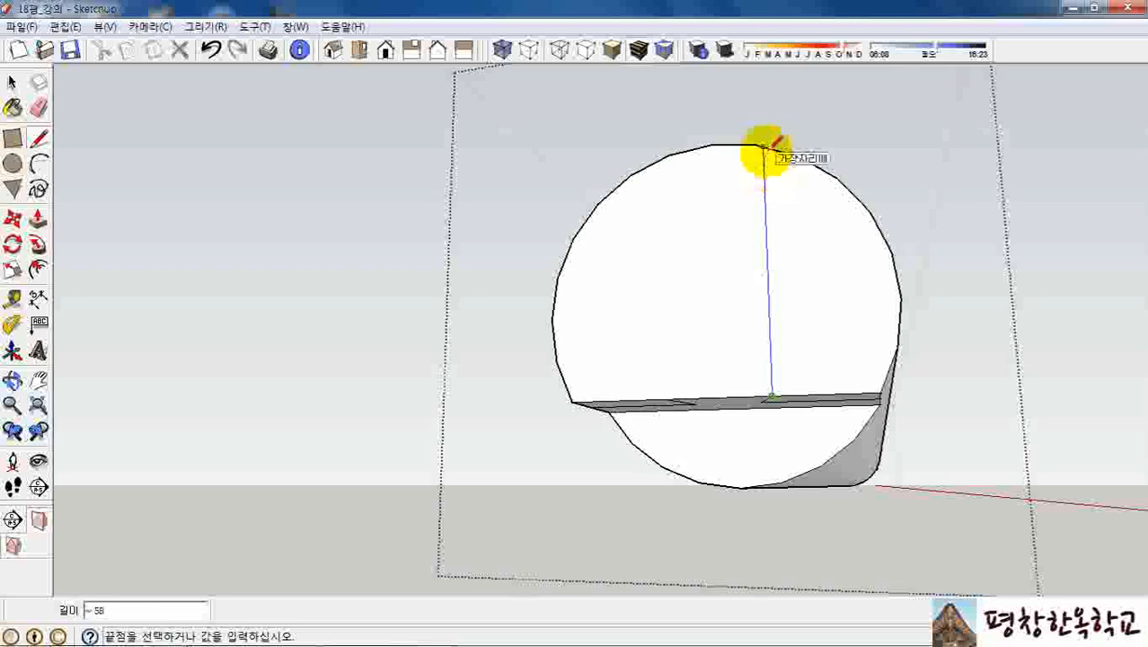
click(763, 145)
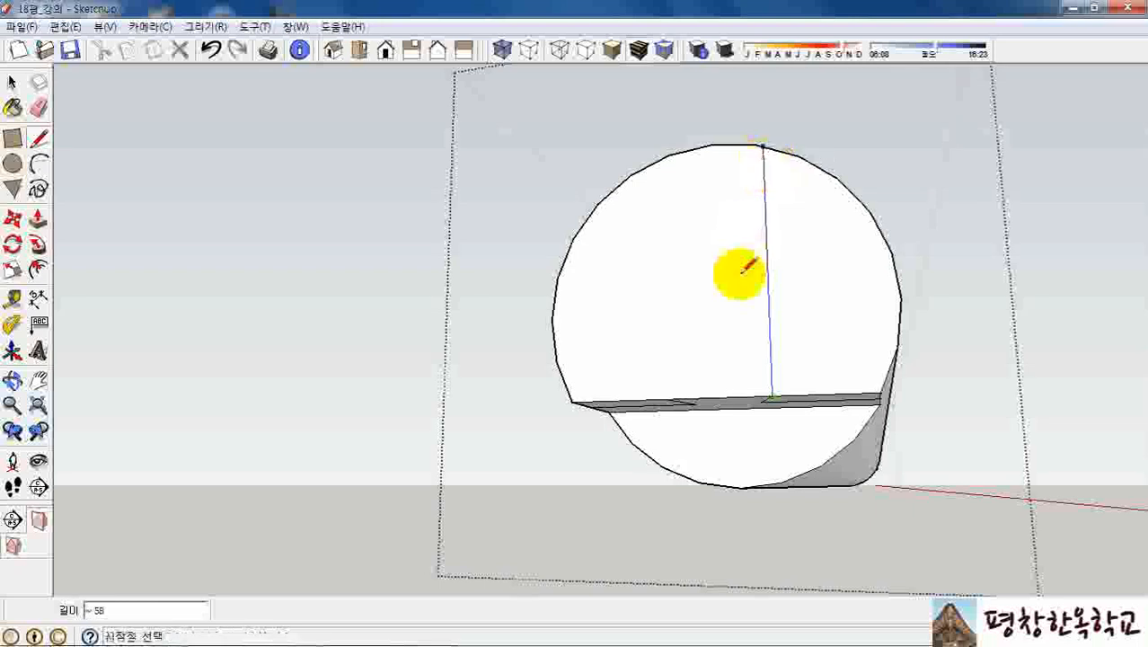
click(663, 399)
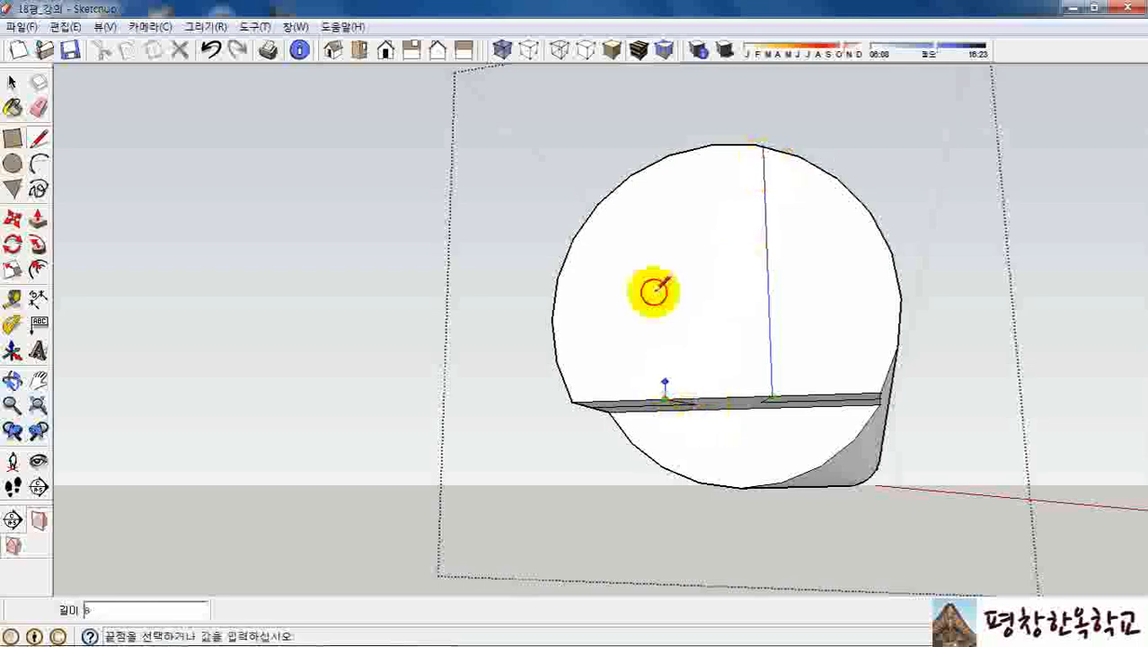
click(664, 150)
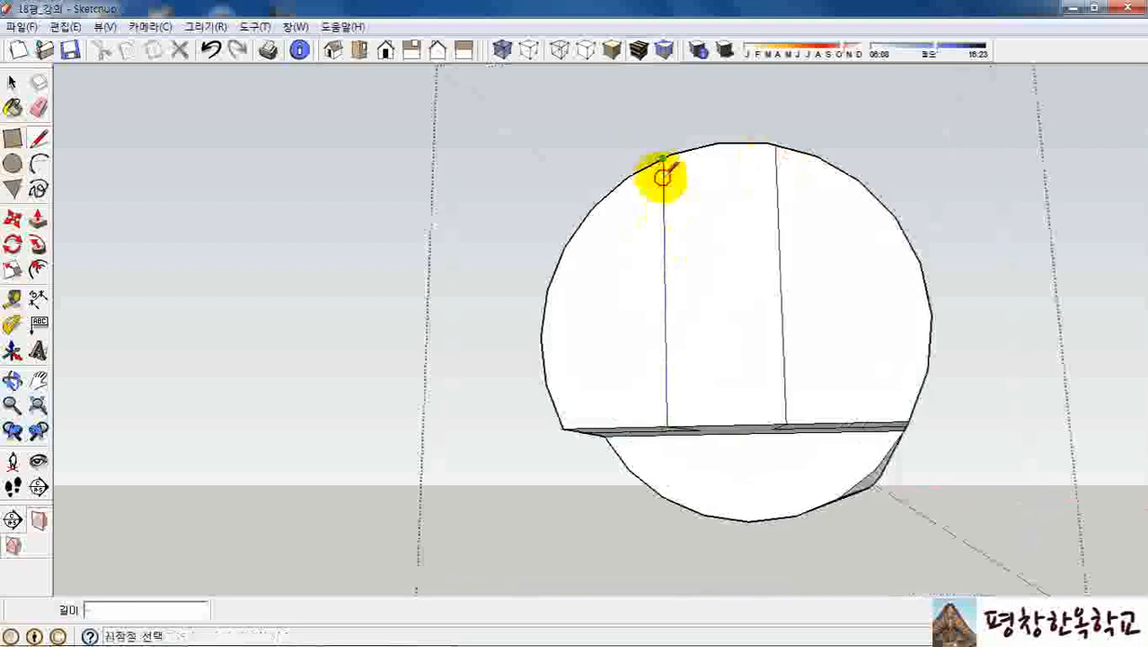
Push the end-face portions on both sides of the central strip back to the inner ends of the dovetail outline.
mouse_move(730, 295)
middle_down()
mouse_move(770, 243)
mouse_move(724, 474)
mouse_move(724, 402)
mouse_move(648, 405)
middle_up()
mouse_move(693, 289)
middle_down()
mouse_move(705, 384)
mouse_move(724, 266)
mouse_move(717, 364)
mouse_move(730, 282)
mouse_move(786, 380)
middle_up()
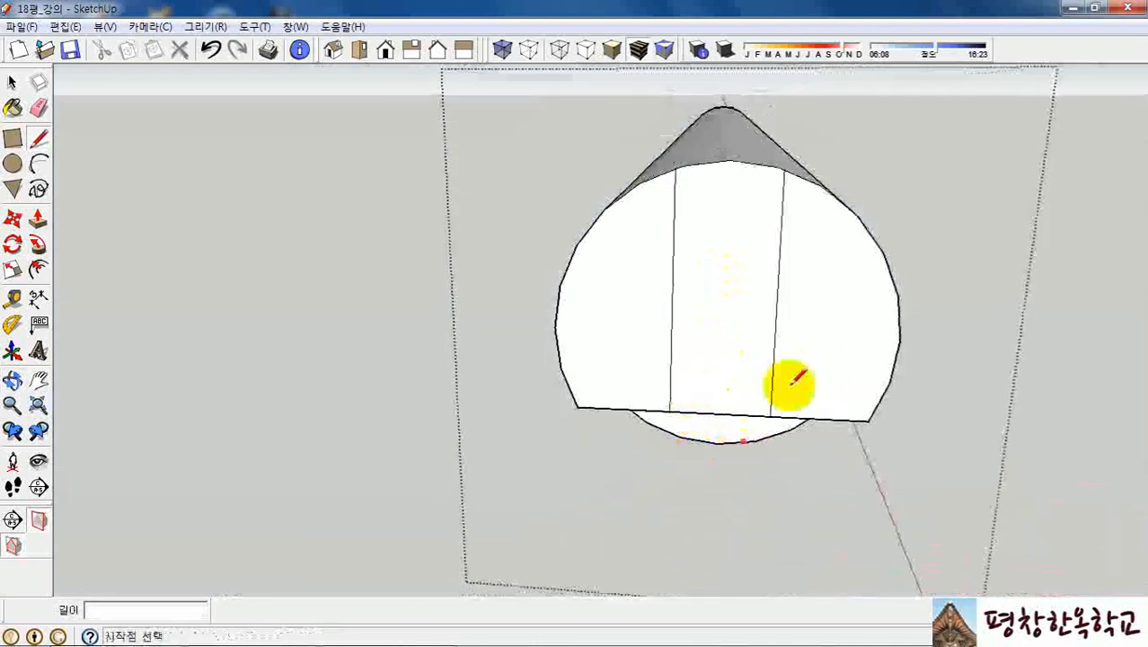
key(p)
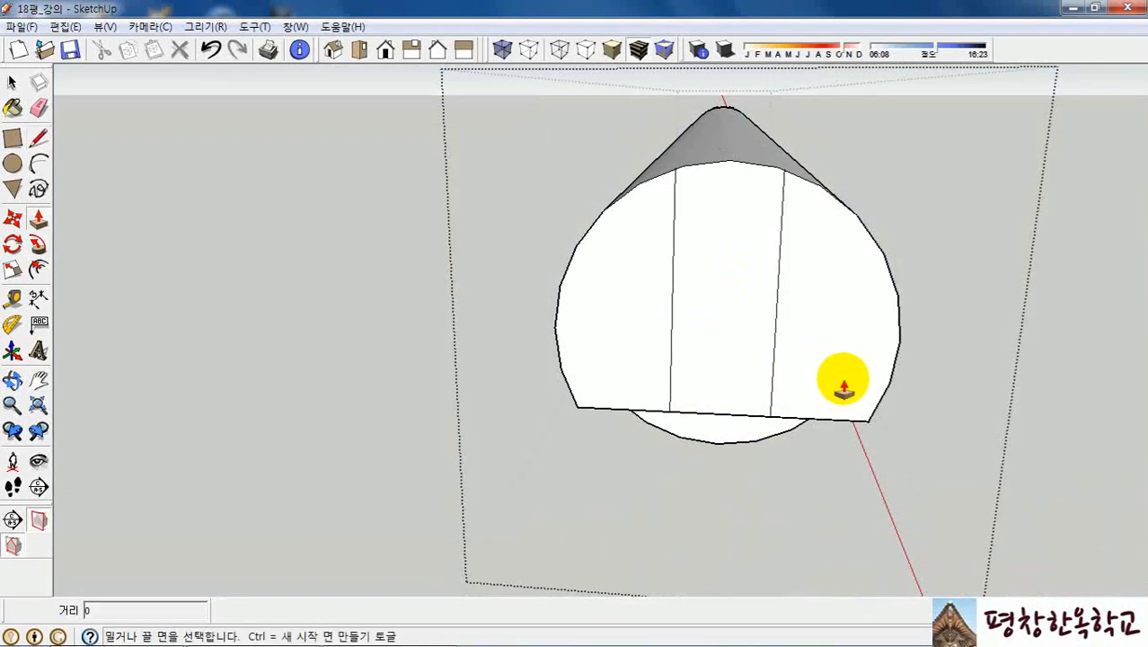
middle_drag(615, 376, 714, 368)
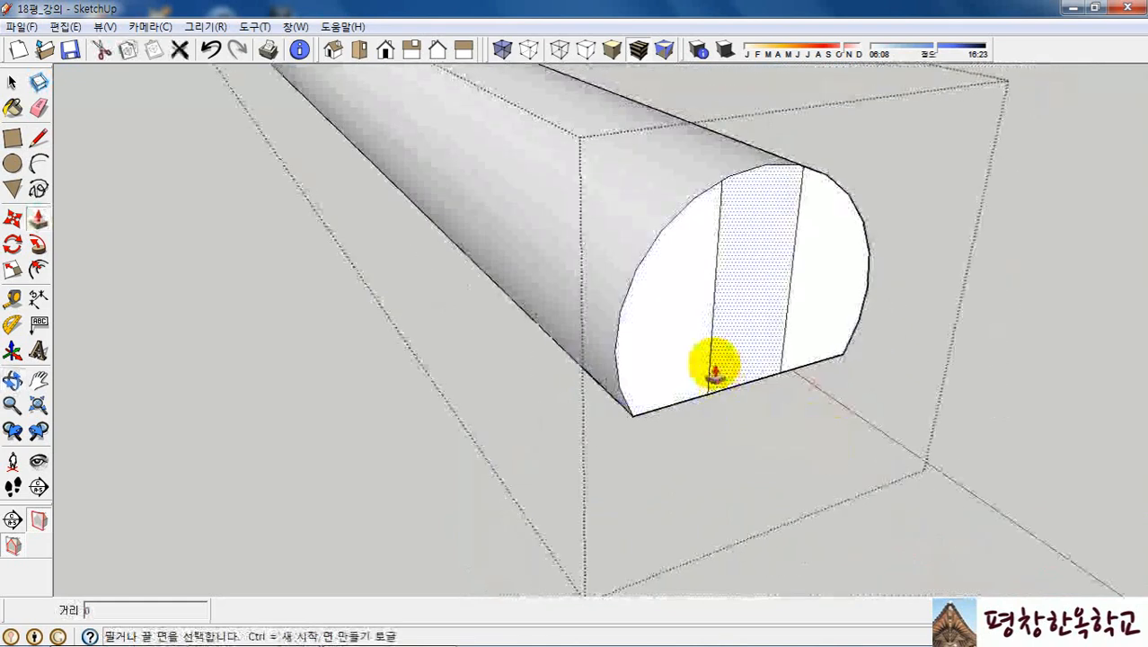
click(675, 360)
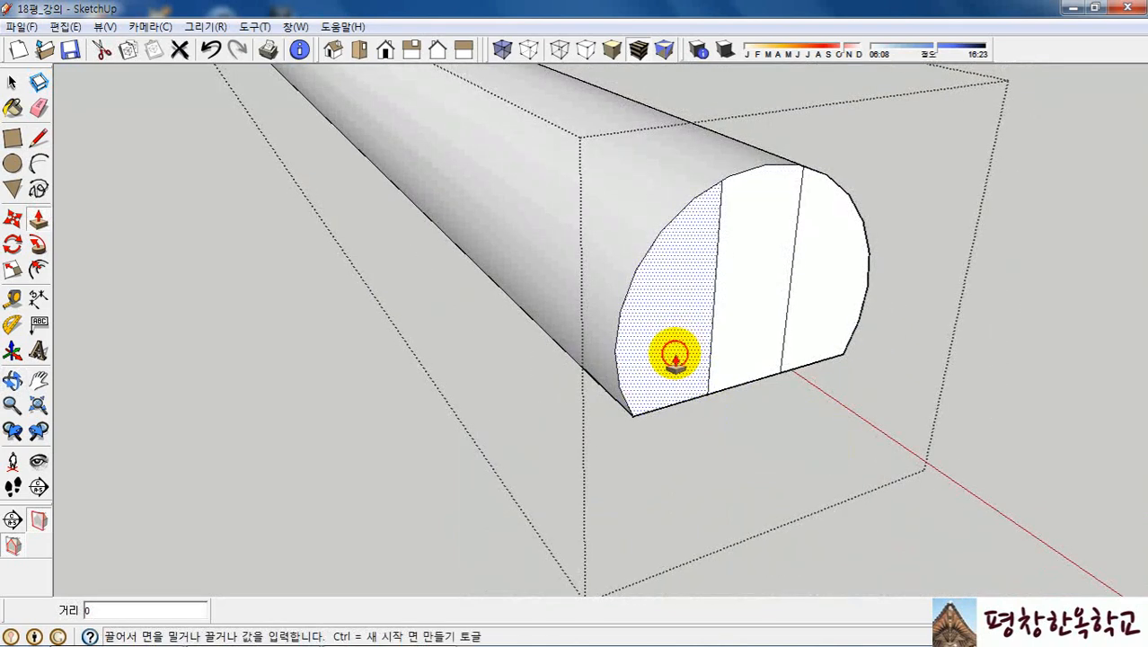
click(634, 330)
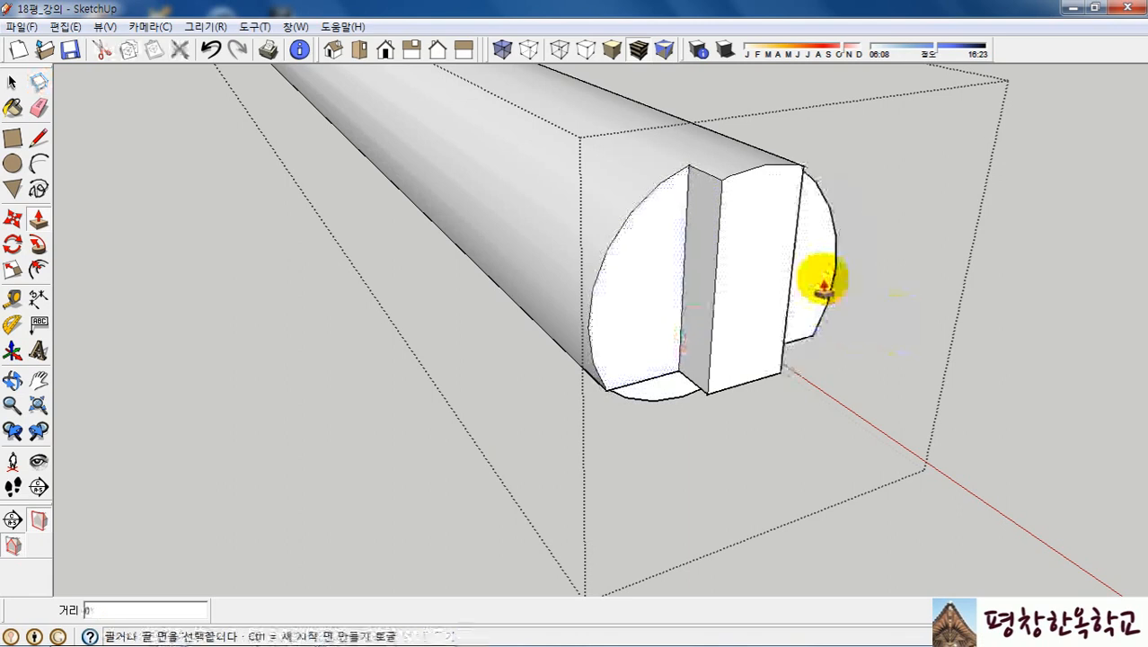
middle_drag(815, 282, 781, 264)
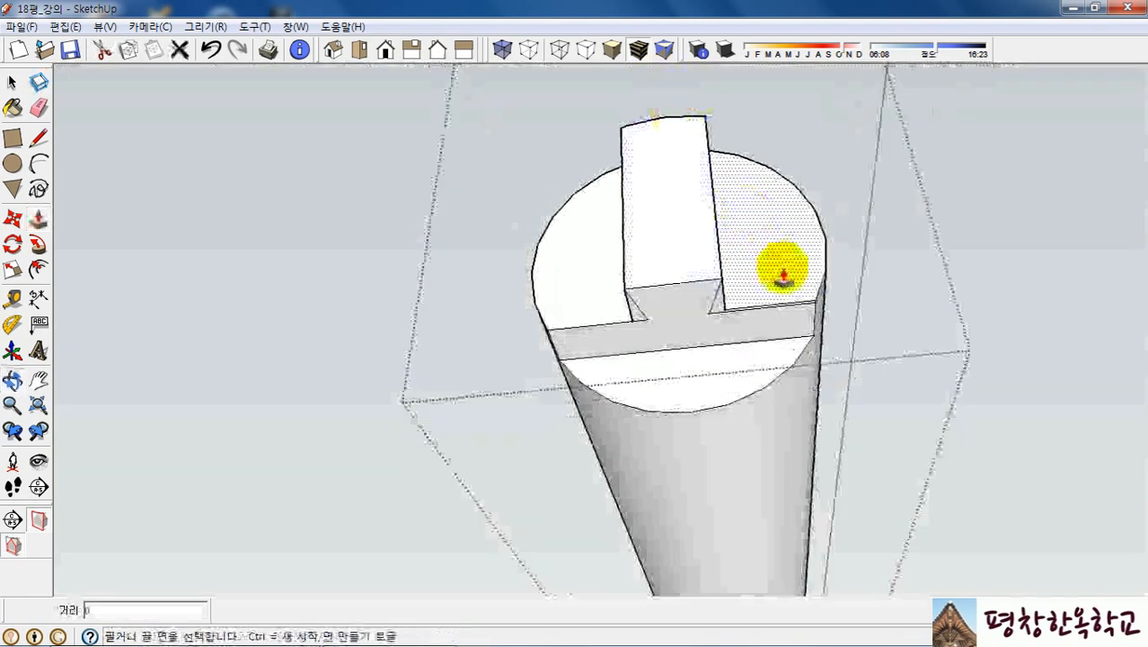
scroll(769, 303, up, 2)
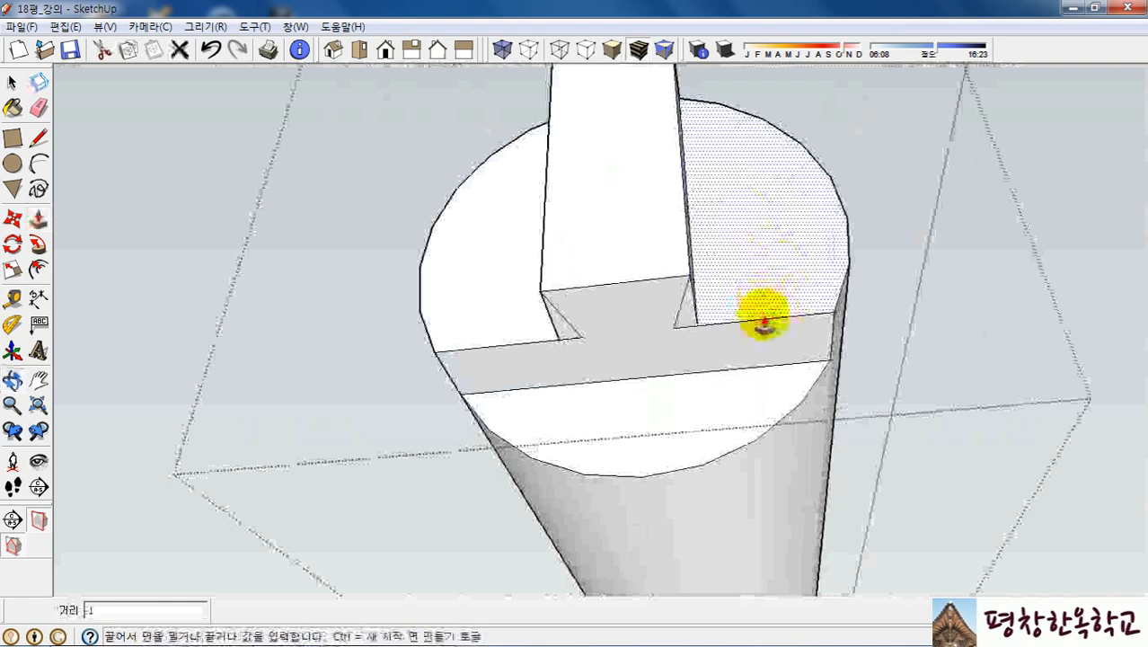
click(763, 315)
Push the first triangular waste face on the tenon's underside upward by 69 as a new-face extrusion, beyond the purlin's top.
scroll(636, 231, up, 1)
mouse_move(636, 231)
middle_down()
mouse_move(635, 274)
mouse_move(673, 328)
mouse_move(625, 180)
mouse_move(626, 249)
middle_up()
scroll(576, 328, up, 3)
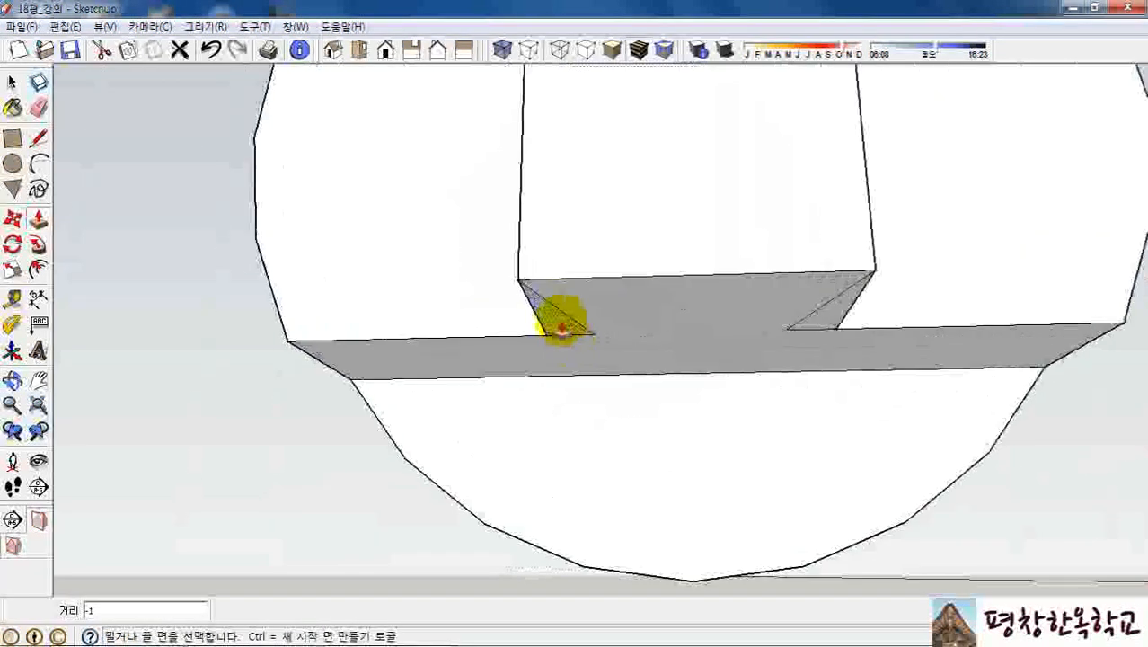
middle_drag(562, 329, 643, 338)
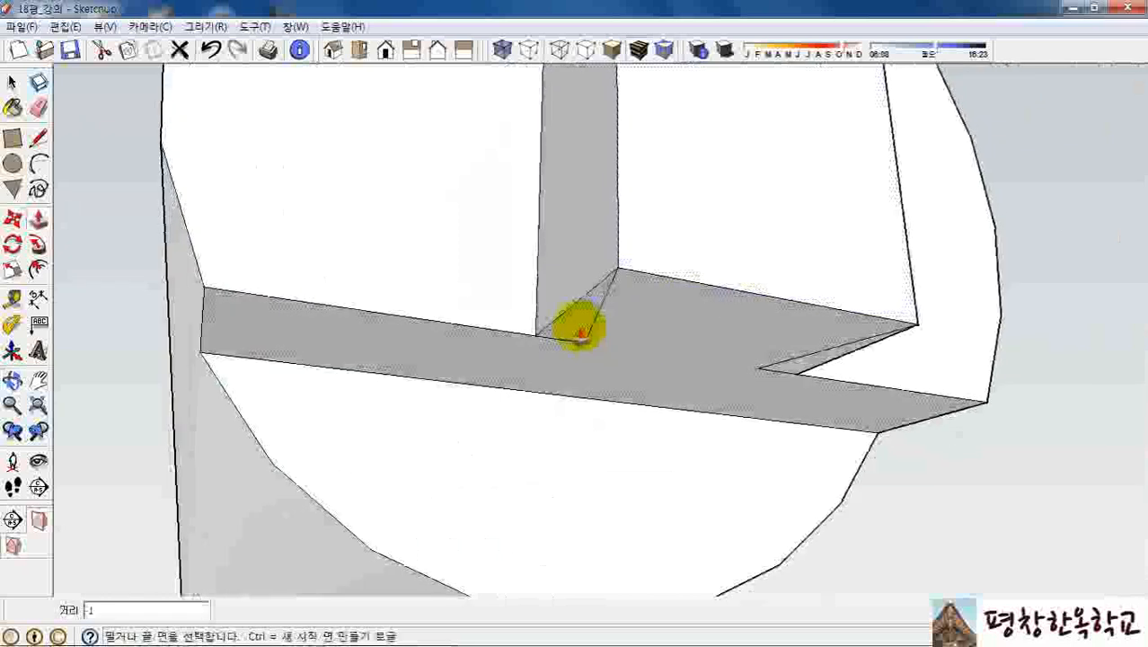
scroll(628, 291, down, 5)
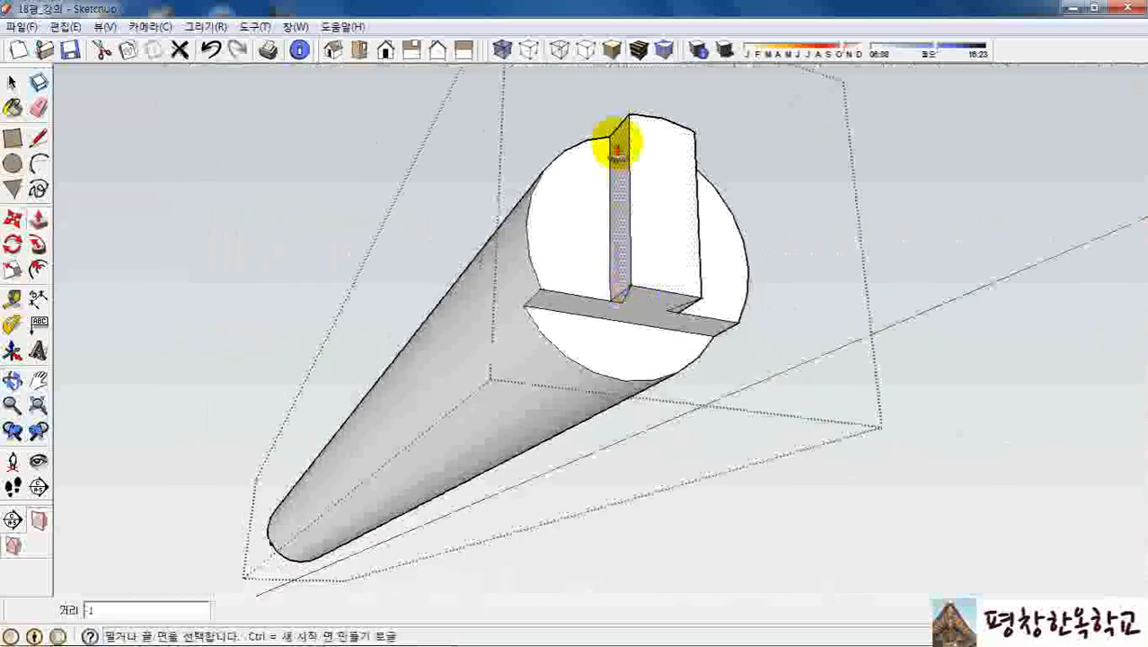
scroll(641, 256, up, 8)
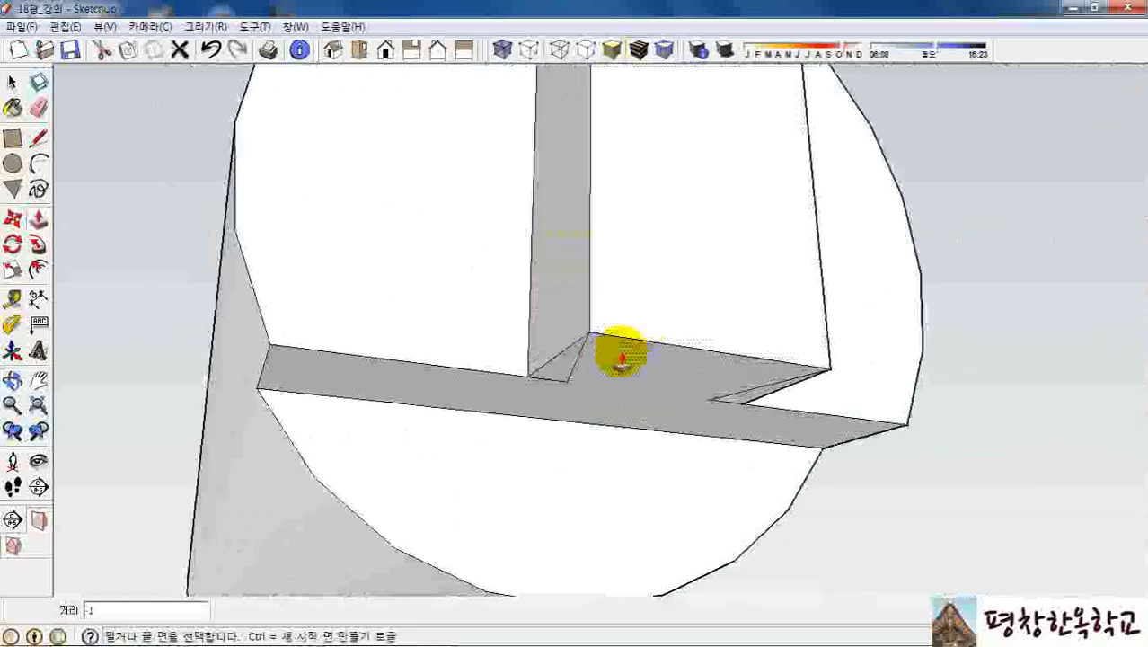
scroll(622, 359, up, 3)
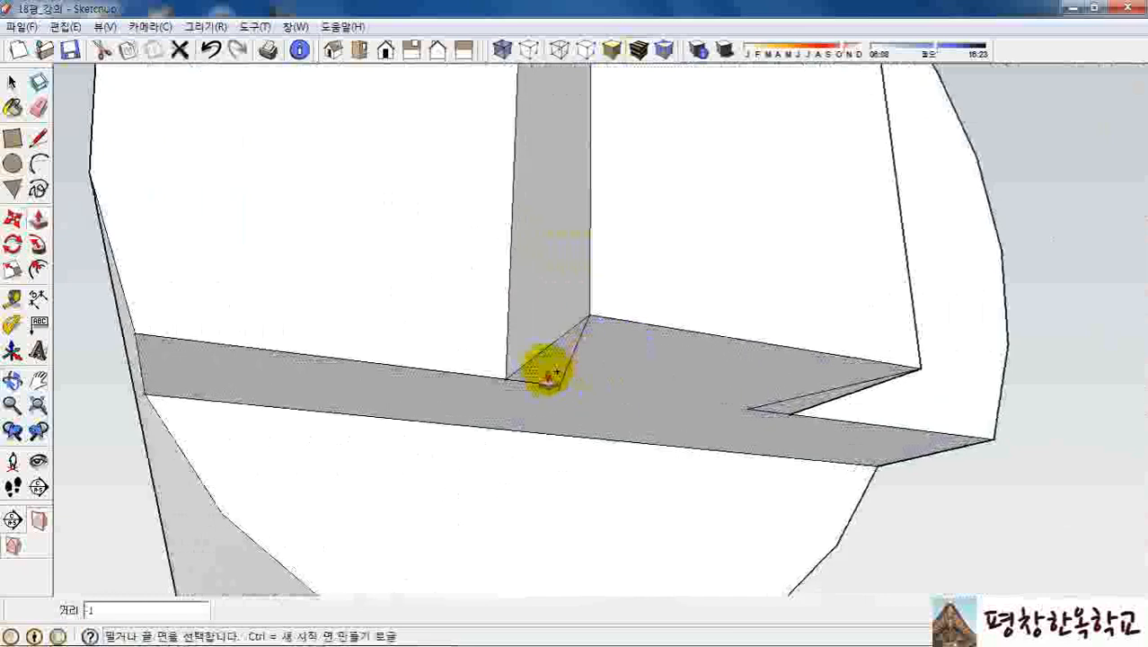
click(548, 370)
scroll(595, 296, down, 4)
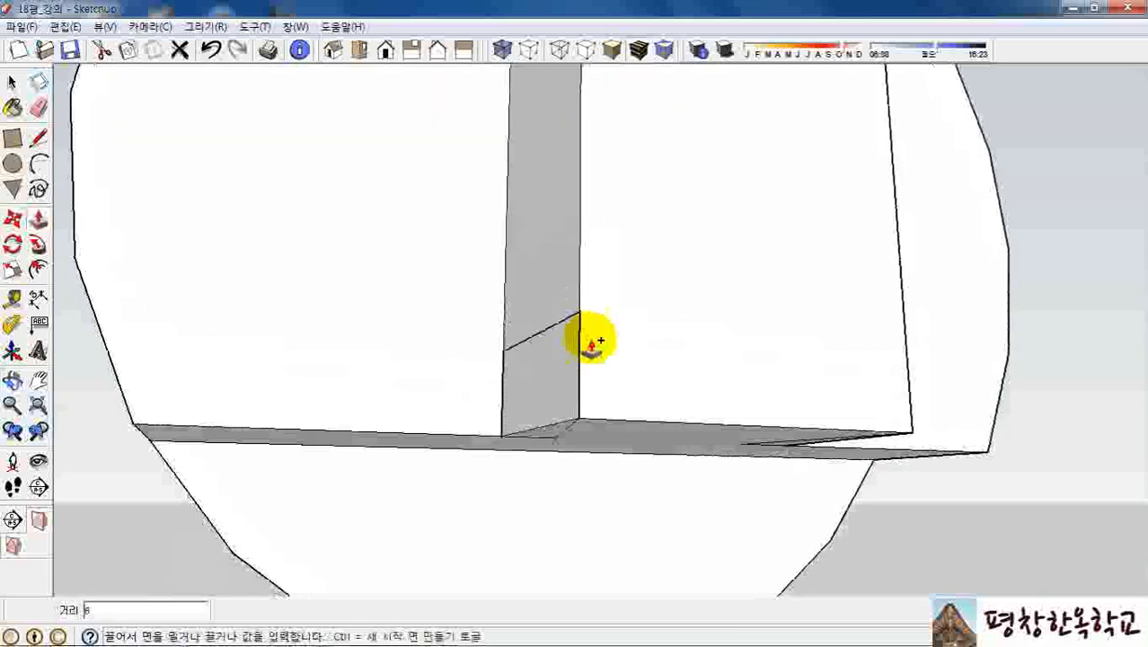
scroll(595, 353, down, 6)
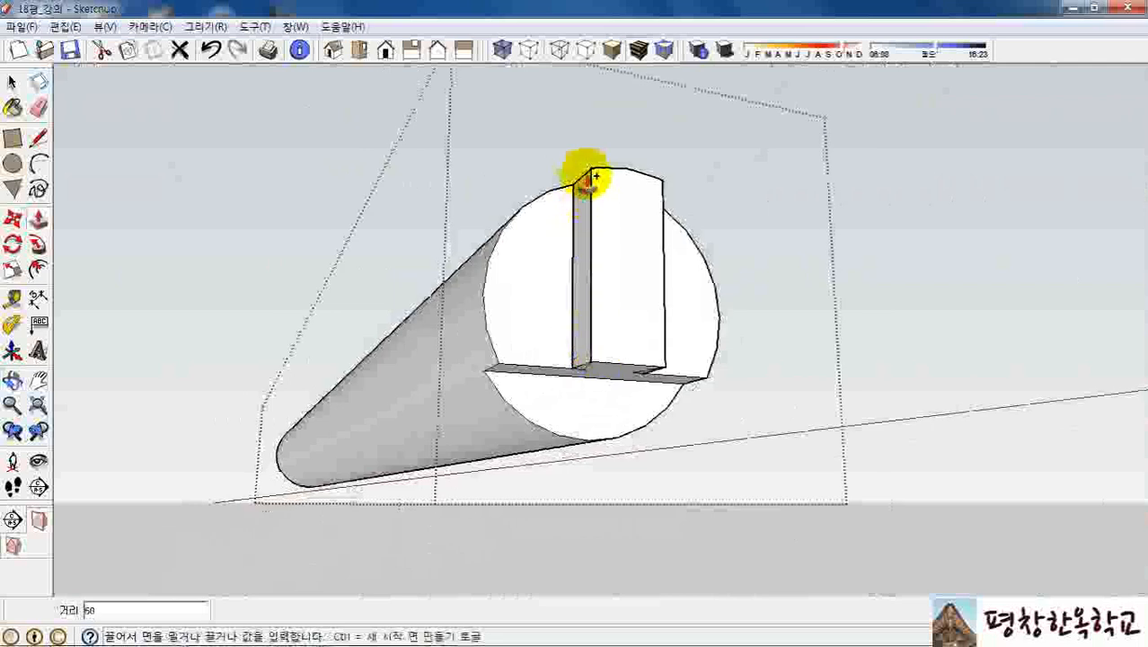
click(593, 153)
Extrude the opposite triangular waste face of the tenon up through the purlin's top by the same distance.
middle_drag(686, 328, 653, 377)
scroll(651, 379, up, 5)
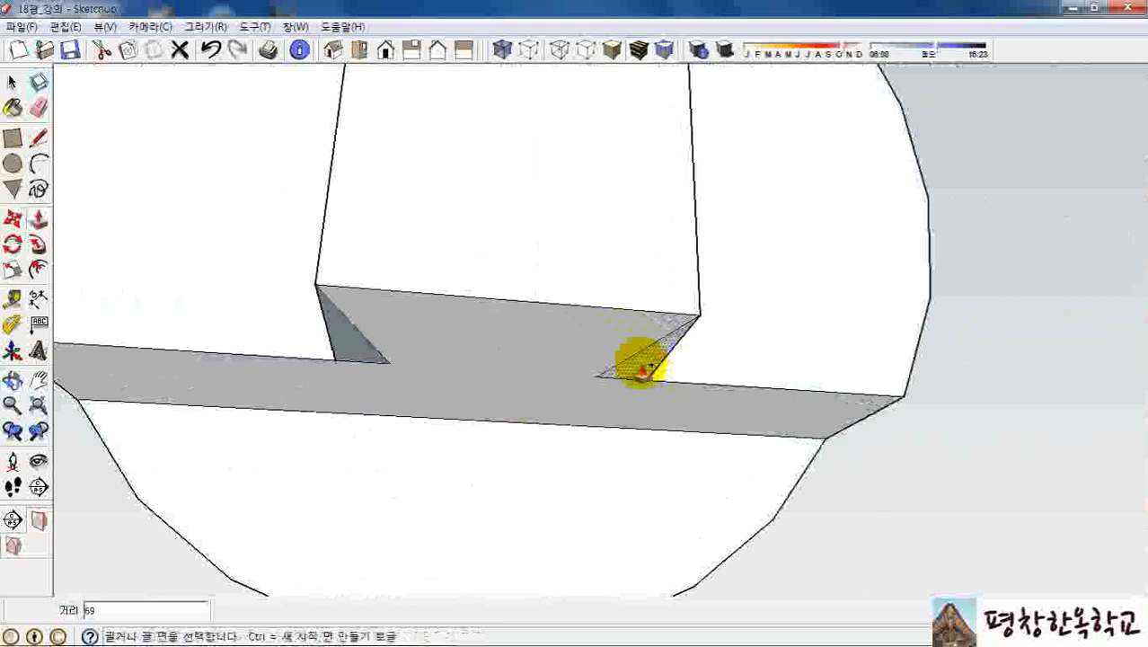
scroll(598, 418, down, 3)
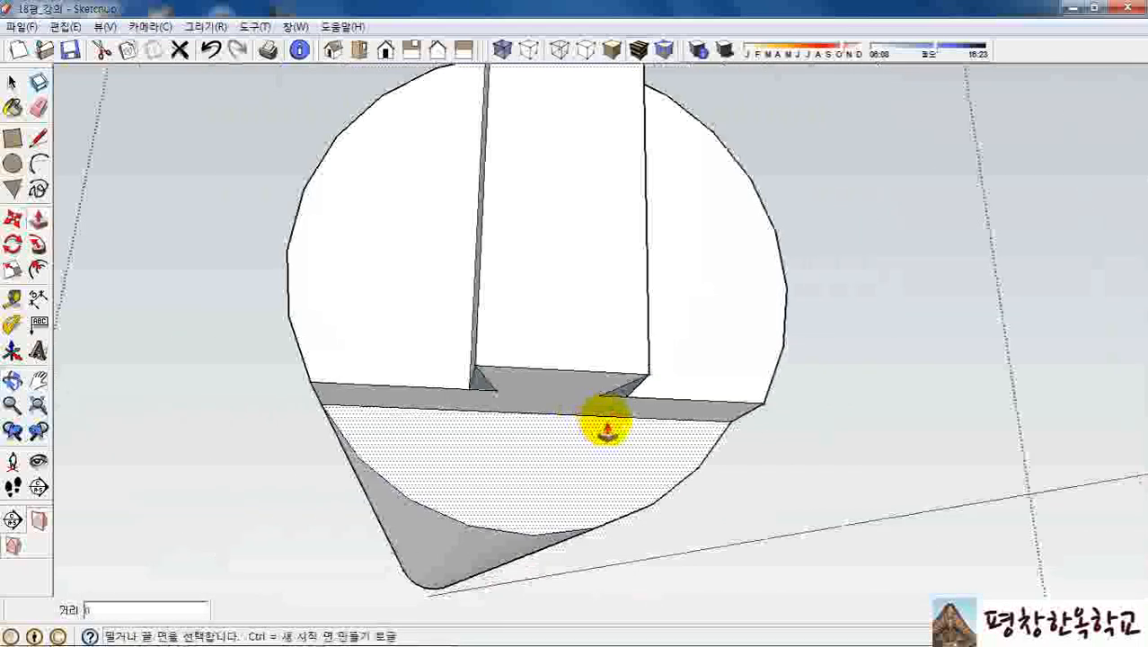
Intersect the side faces of both upright triangular waste prisms with the purlin model.
middle_drag(607, 430, 600, 201)
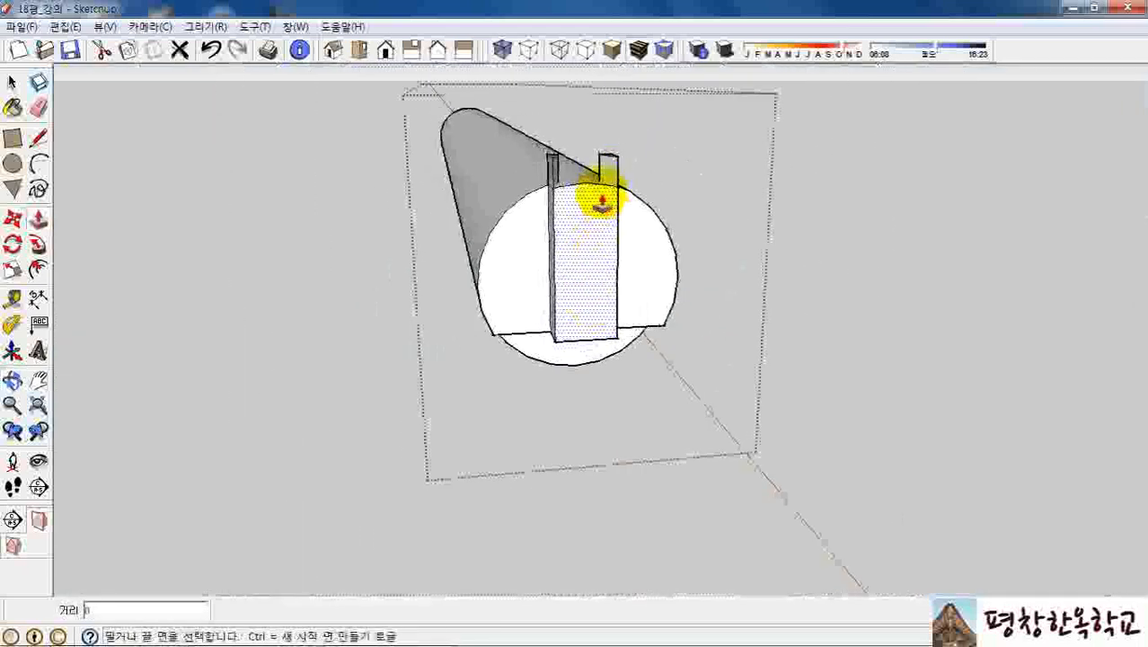
scroll(602, 202, up, 8)
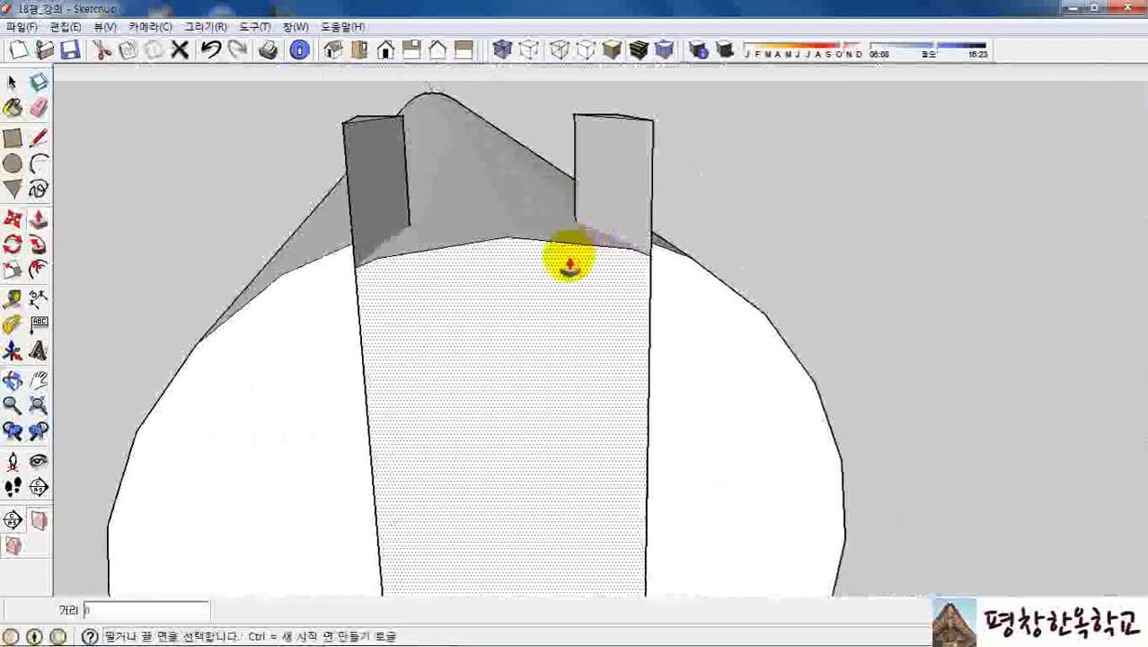
key(space)
middle_drag(569, 265, 609, 268)
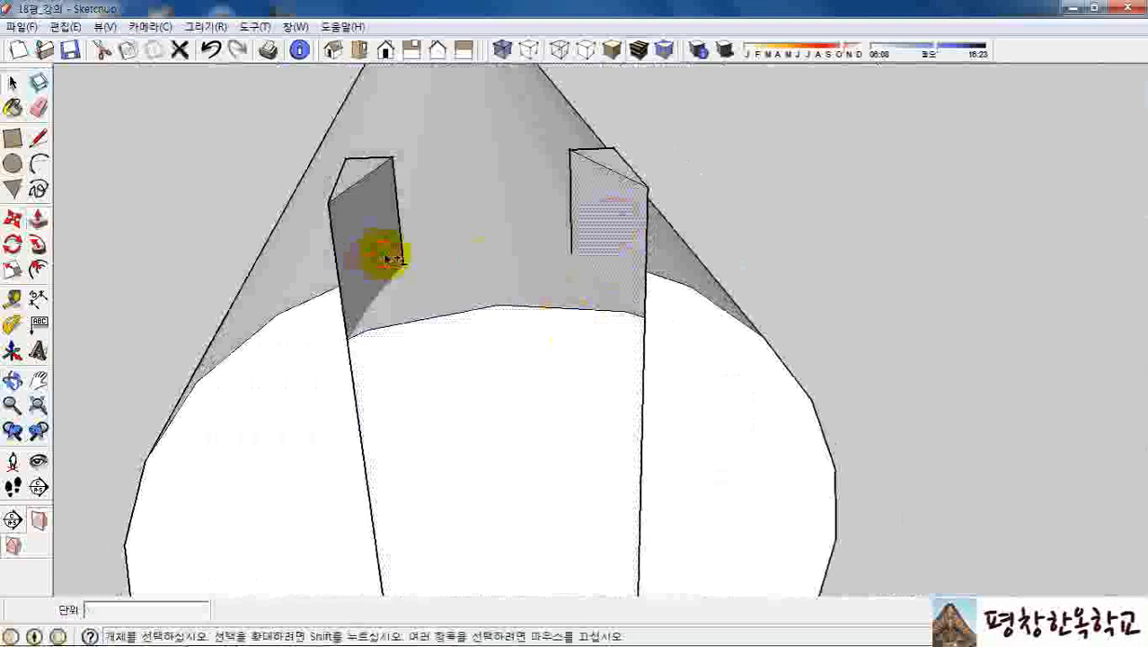
middle_drag(388, 259, 435, 249)
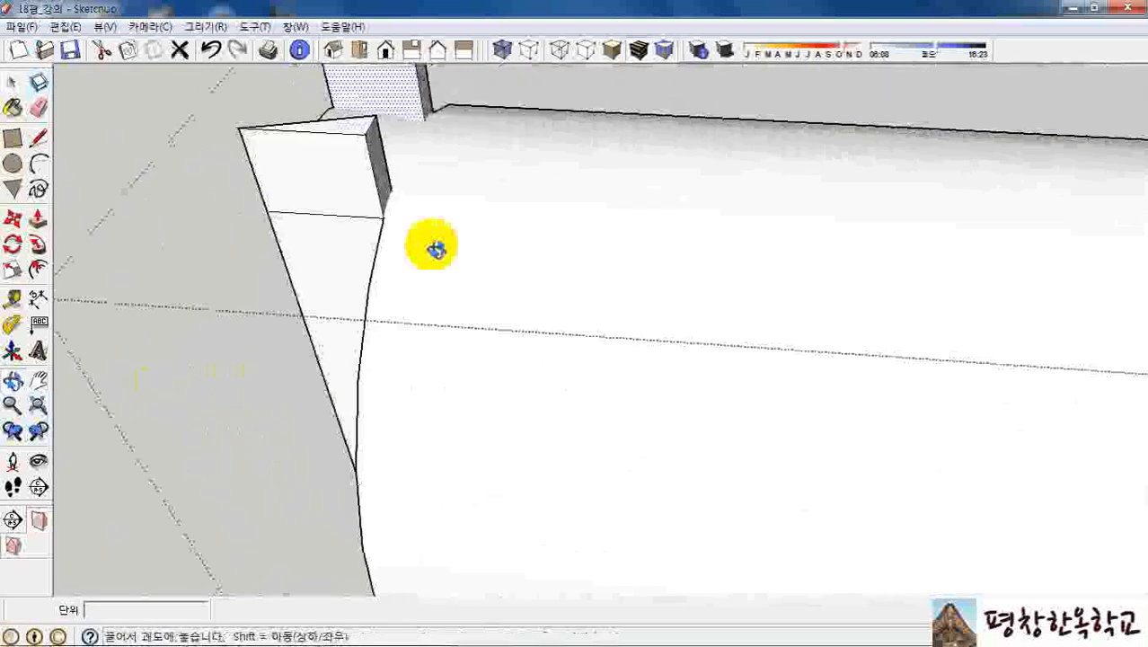
scroll(432, 221, down, 10)
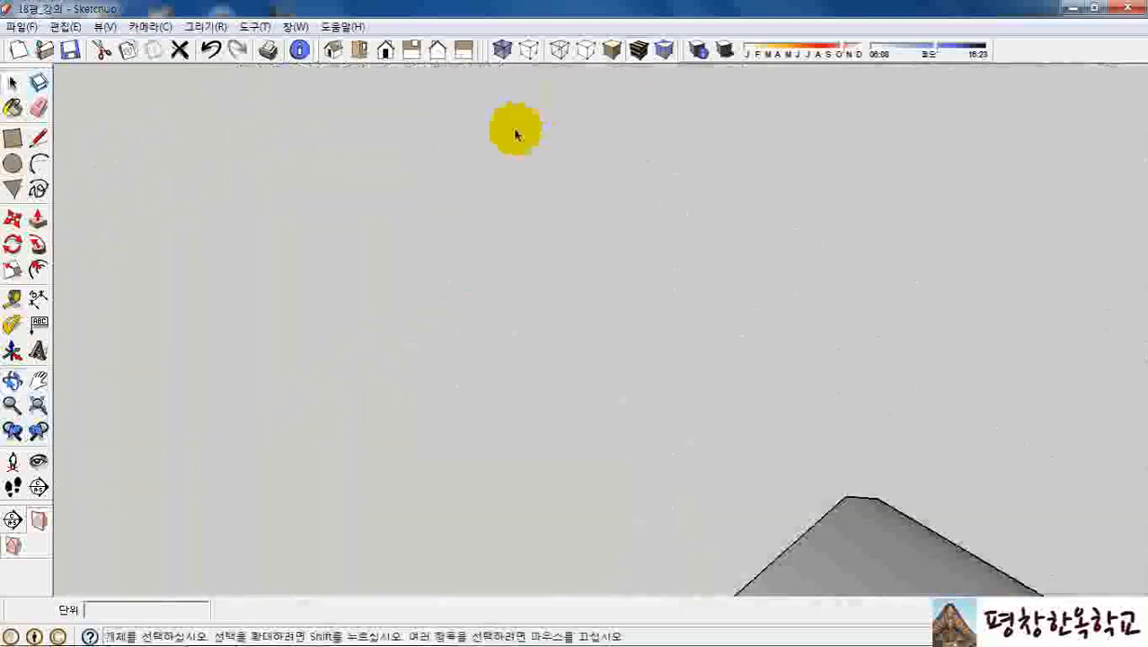
scroll(517, 148, up, 10)
scroll(512, 195, up, 4)
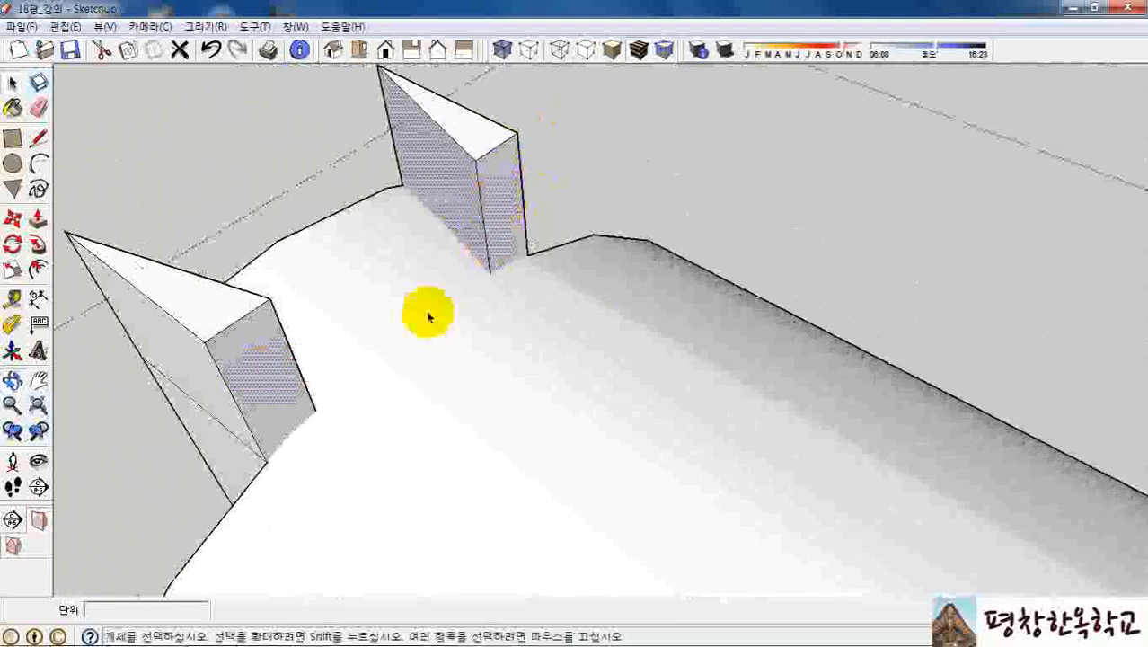
right_click(459, 200)
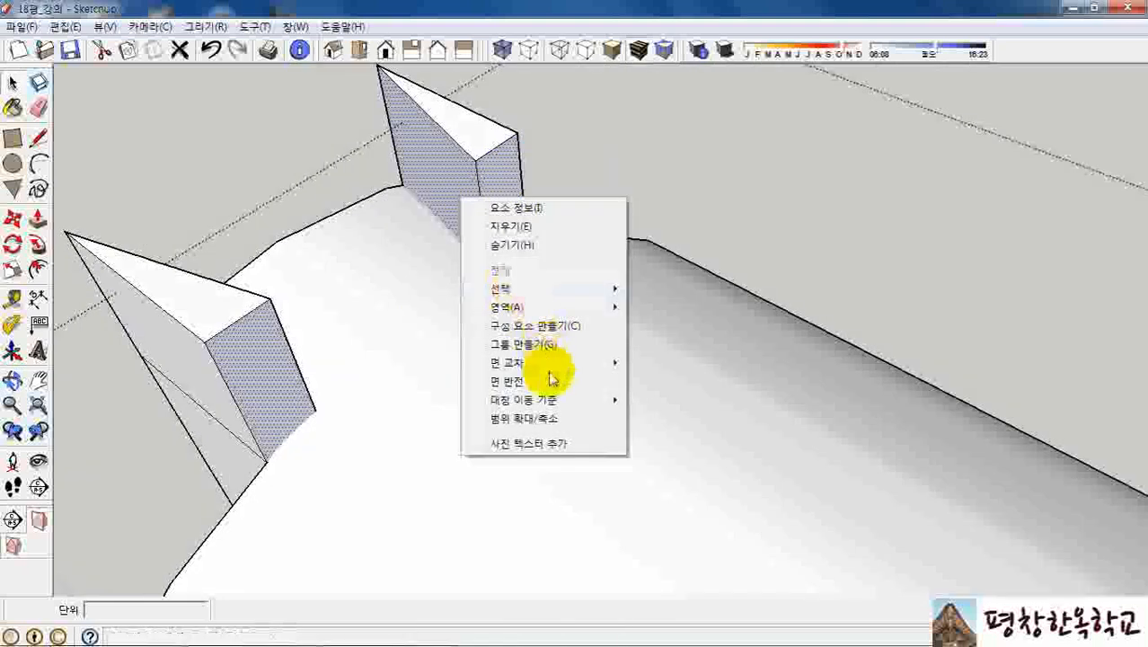
mouse_move(503, 363)
click(662, 366)
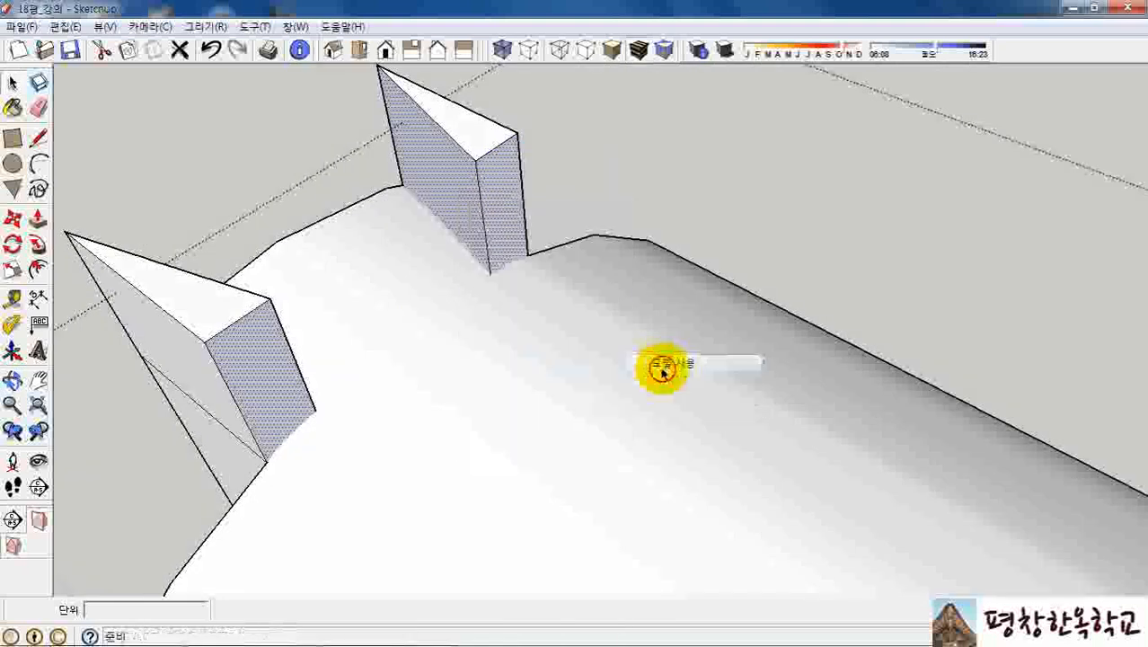
Erase the faces and edges of both triangular prisms that project above the purlin's top.
middle_drag(497, 284, 659, 153)
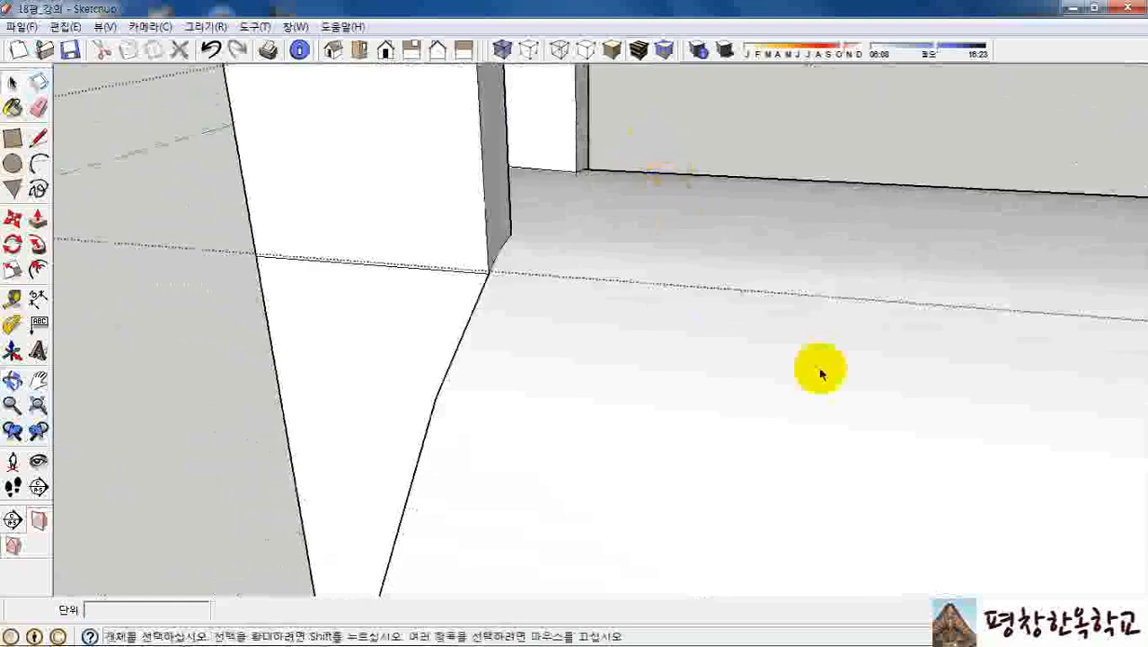
scroll(861, 523, down, 2)
middle_drag(705, 356, 700, 307)
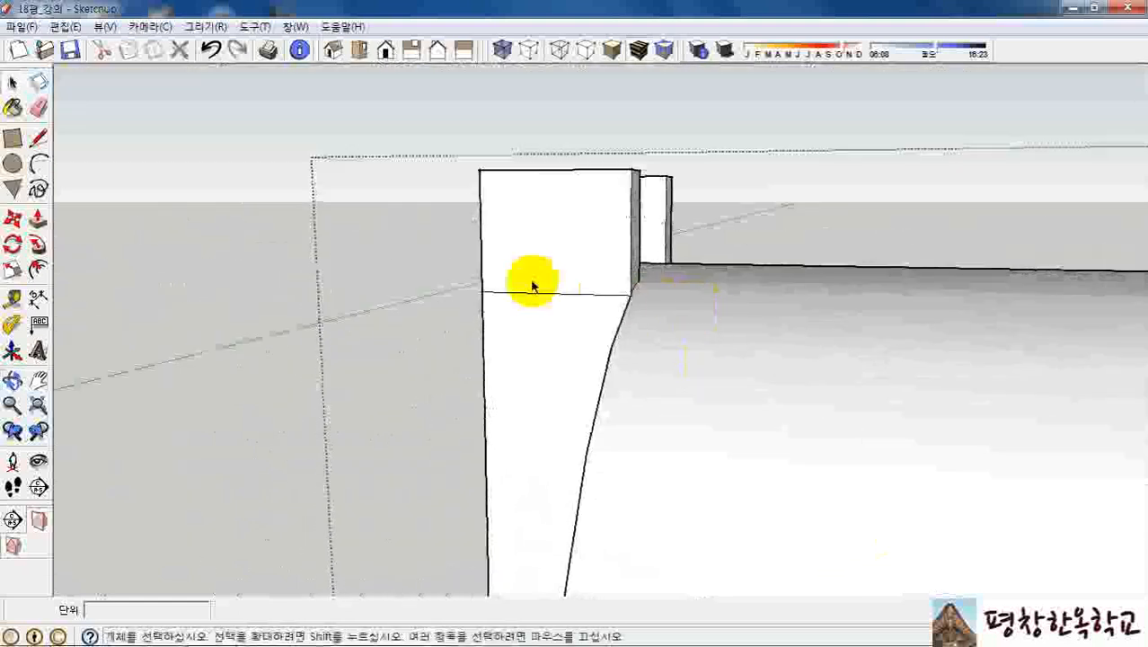
key(e)
mouse_move(526, 256)
mouse_down()
mouse_move(480, 223)
mouse_move(684, 204)
mouse_up()
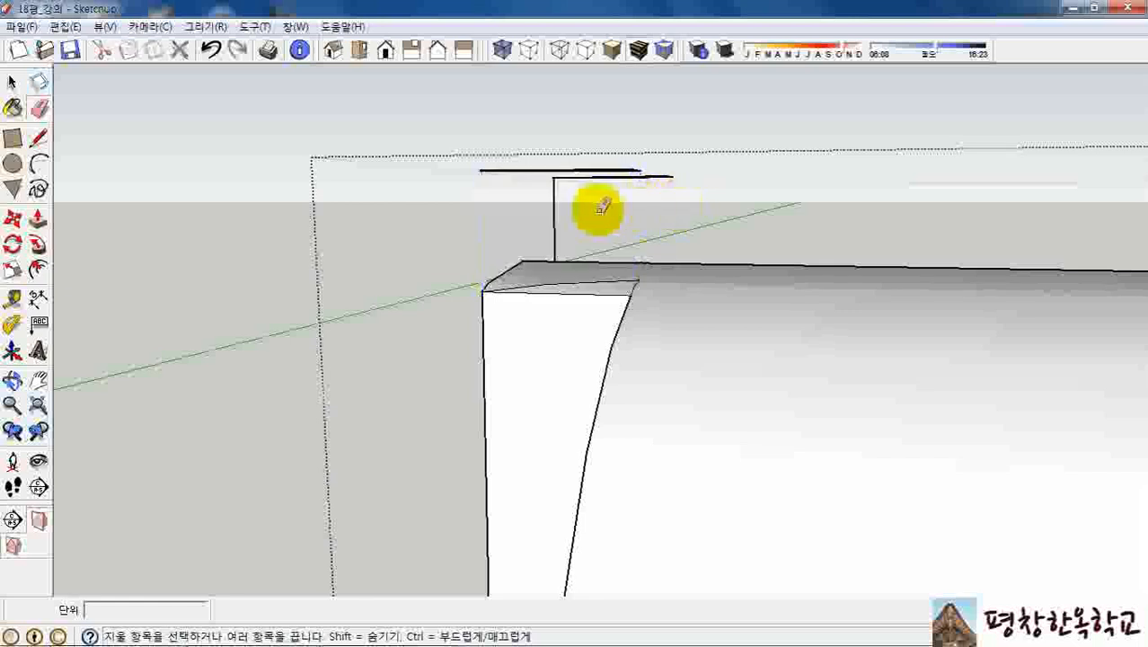
drag(601, 210, 539, 214)
mouse_move(556, 139)
mouse_down()
mouse_move(611, 184)
mouse_move(614, 153)
mouse_up()
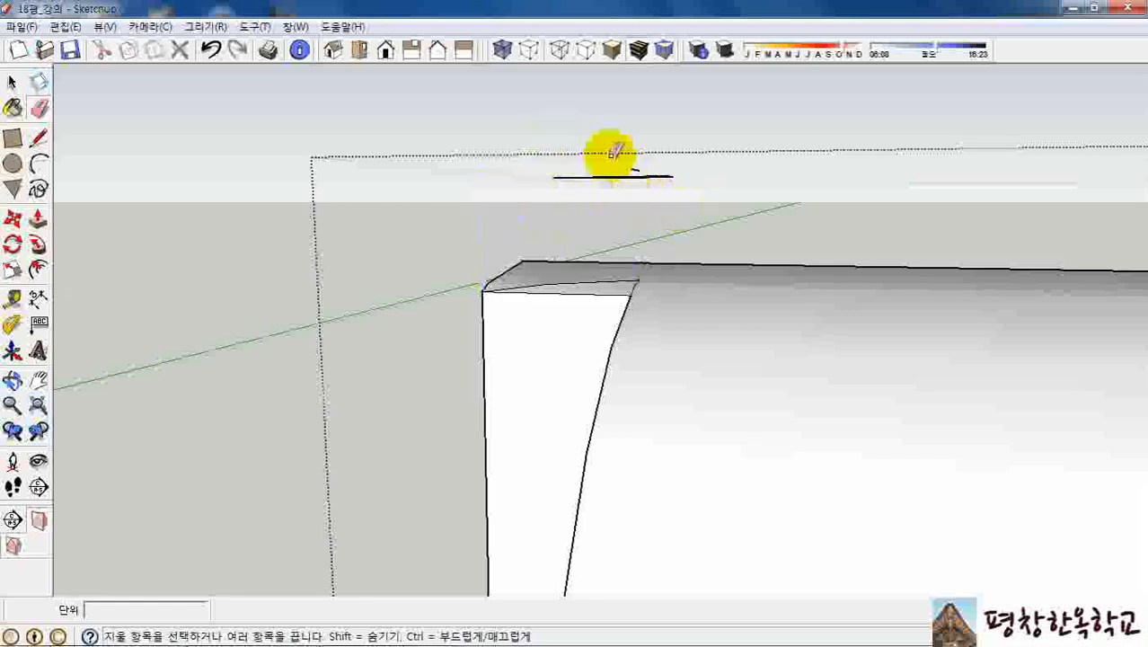
drag(677, 175, 698, 231)
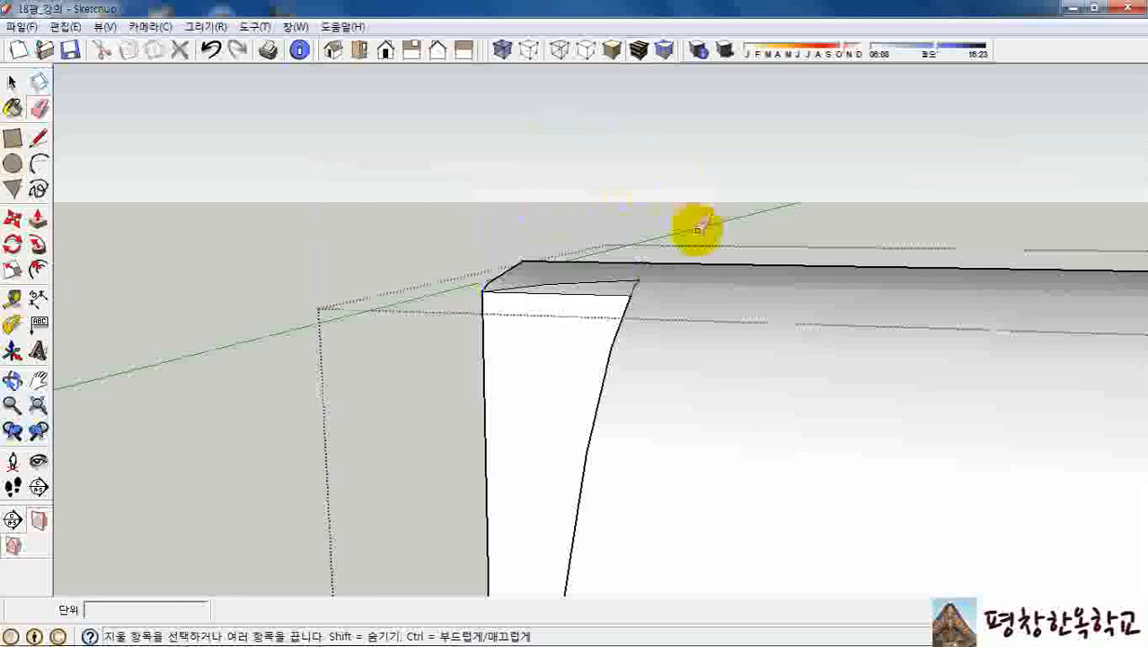
Erase the leftover waste faces and edges beside the tenon so both dovetail notches open fully to the shoulders.
mouse_move(628, 263)
middle_down()
mouse_move(789, 384)
mouse_move(889, 405)
middle_up()
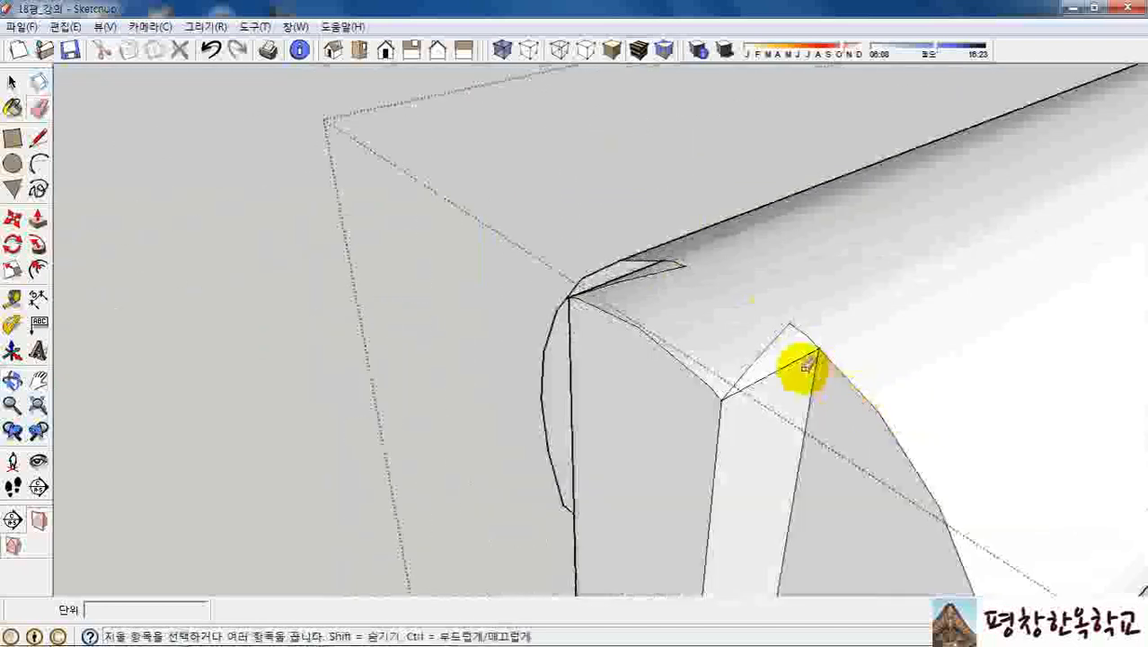
mouse_move(789, 355)
mouse_down()
mouse_move(797, 378)
mouse_move(792, 341)
mouse_up()
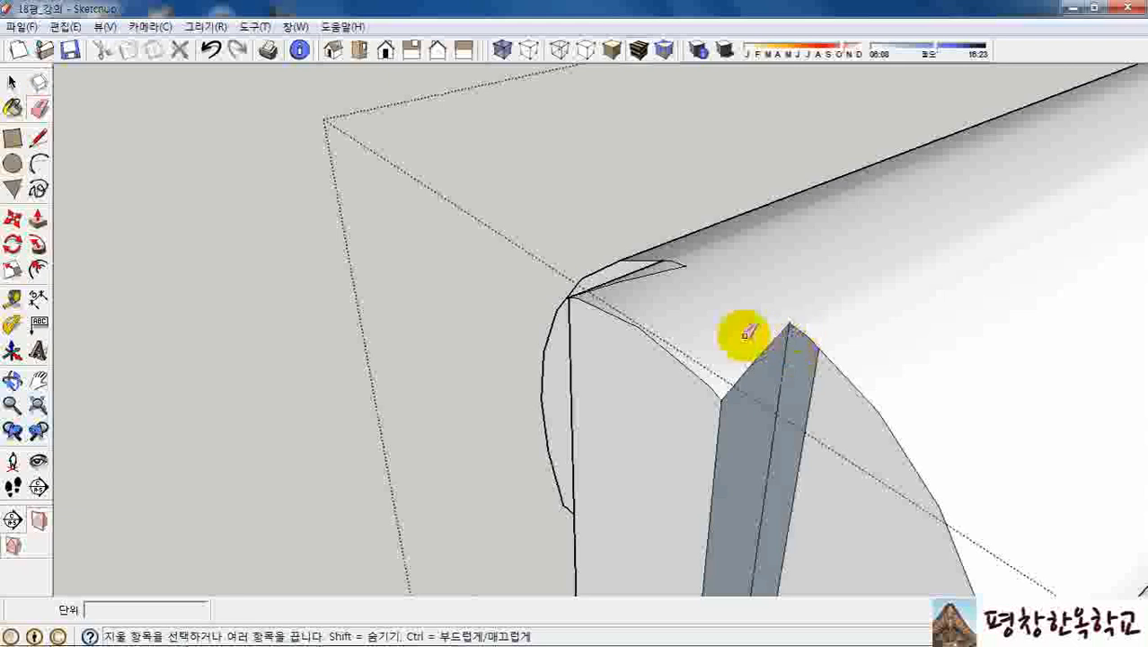
middle_drag(746, 334, 909, 354)
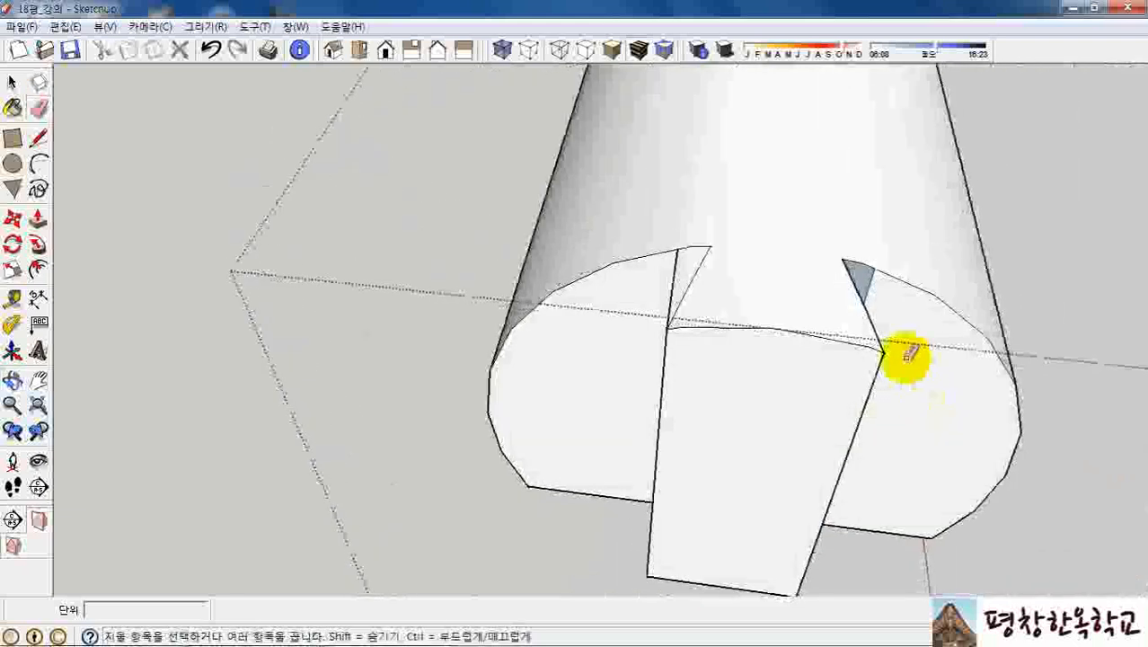
click(875, 290)
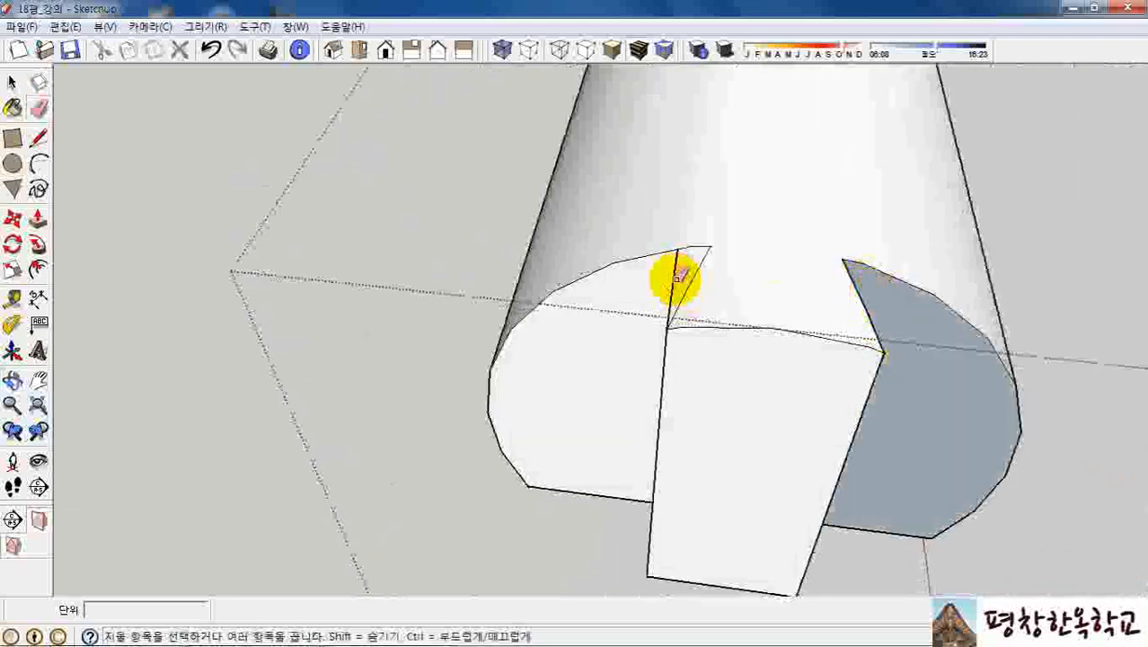
mouse_move(675, 284)
middle_down()
mouse_move(751, 303)
mouse_move(687, 289)
middle_up()
scroll(716, 253, up, 3)
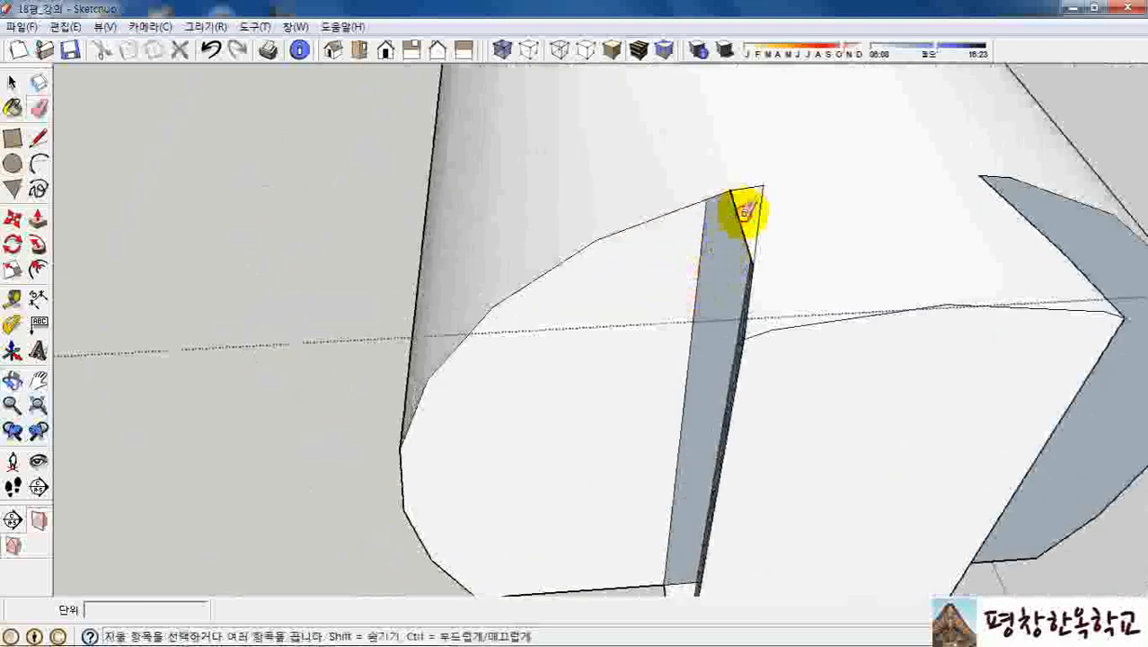
drag(716, 240, 680, 268)
scroll(747, 206, down, 4)
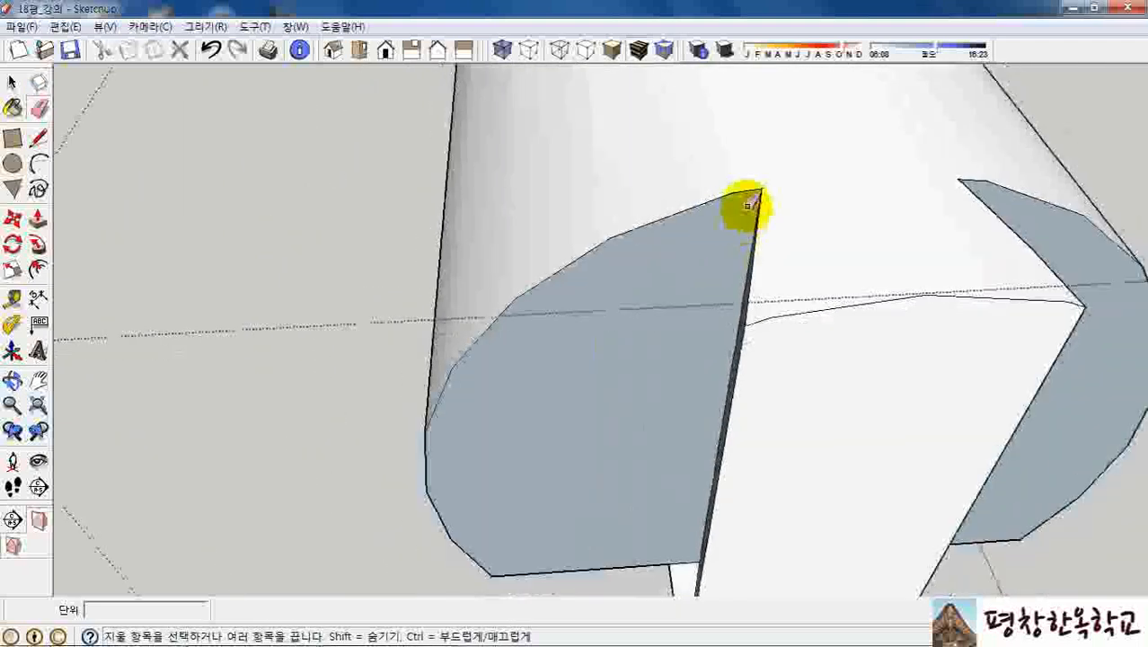
Examine the tenon's flanks and the lower edges of the shoulders from below for leftover geometry.
scroll(743, 441, down, 3)
middle_drag(743, 441, 781, 462)
scroll(764, 448, up, 4)
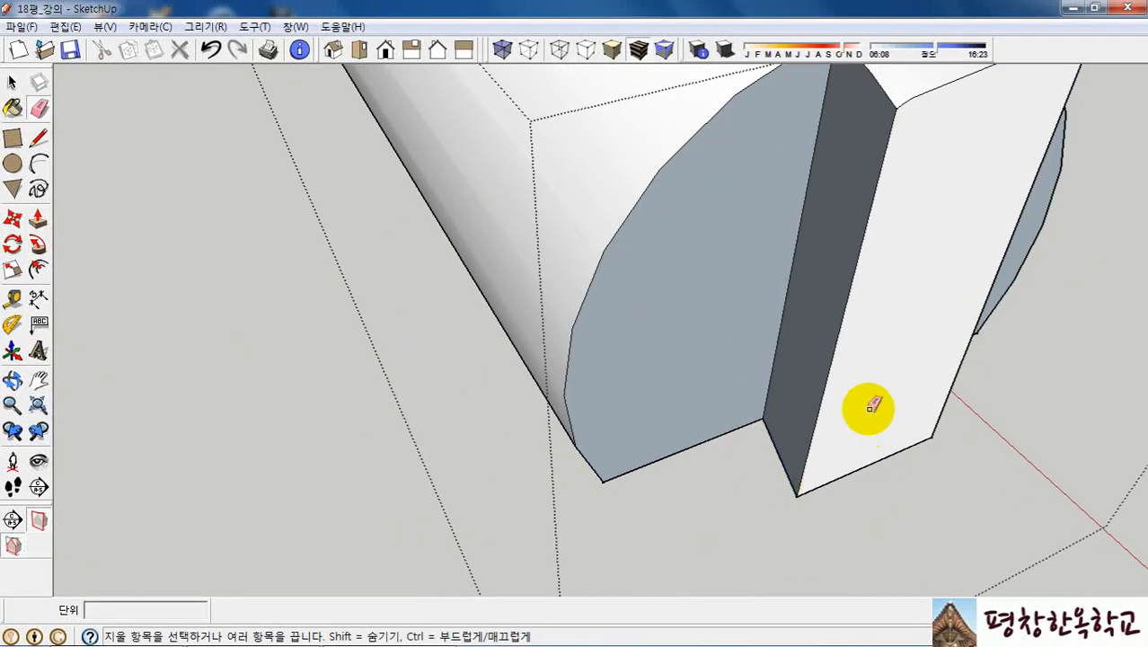
middle_drag(869, 409, 612, 335)
scroll(859, 508, up, 5)
mouse_move(853, 502)
middle_down()
mouse_move(752, 477)
mouse_move(751, 501)
mouse_move(737, 494)
middle_up()
click(538, 480)
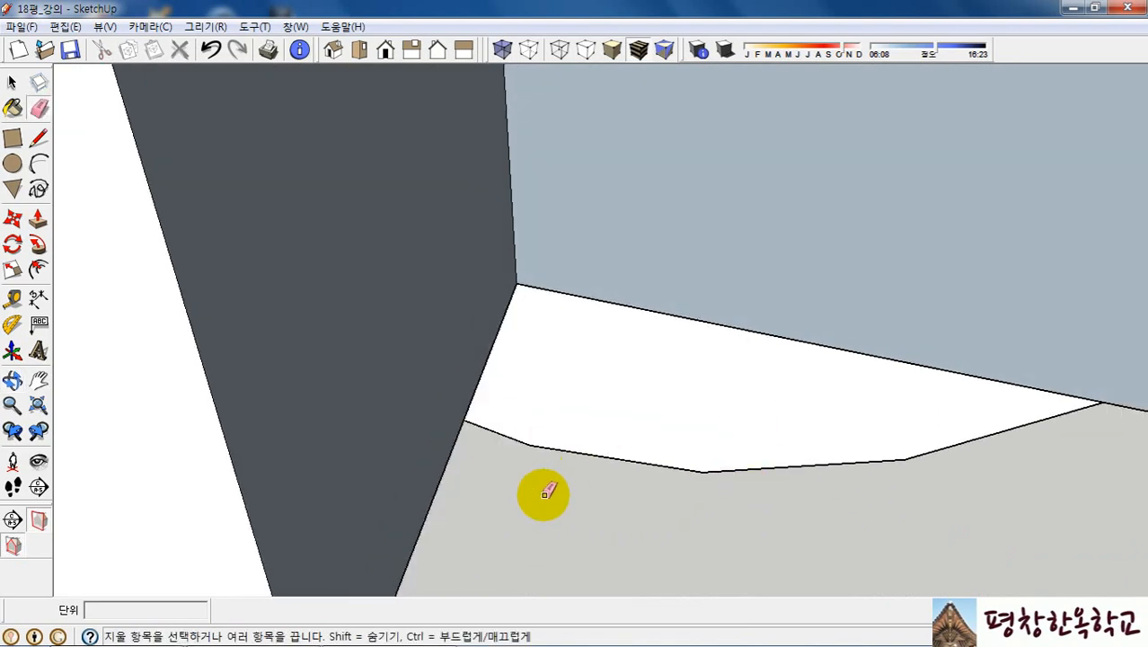
mouse_move(588, 419)
middle_down()
mouse_move(727, 228)
mouse_move(713, 272)
mouse_move(559, 249)
mouse_move(690, 16)
mouse_move(787, 162)
mouse_move(761, 342)
middle_up()
scroll(736, 210, down, 5)
scroll(742, 173, up, 3)
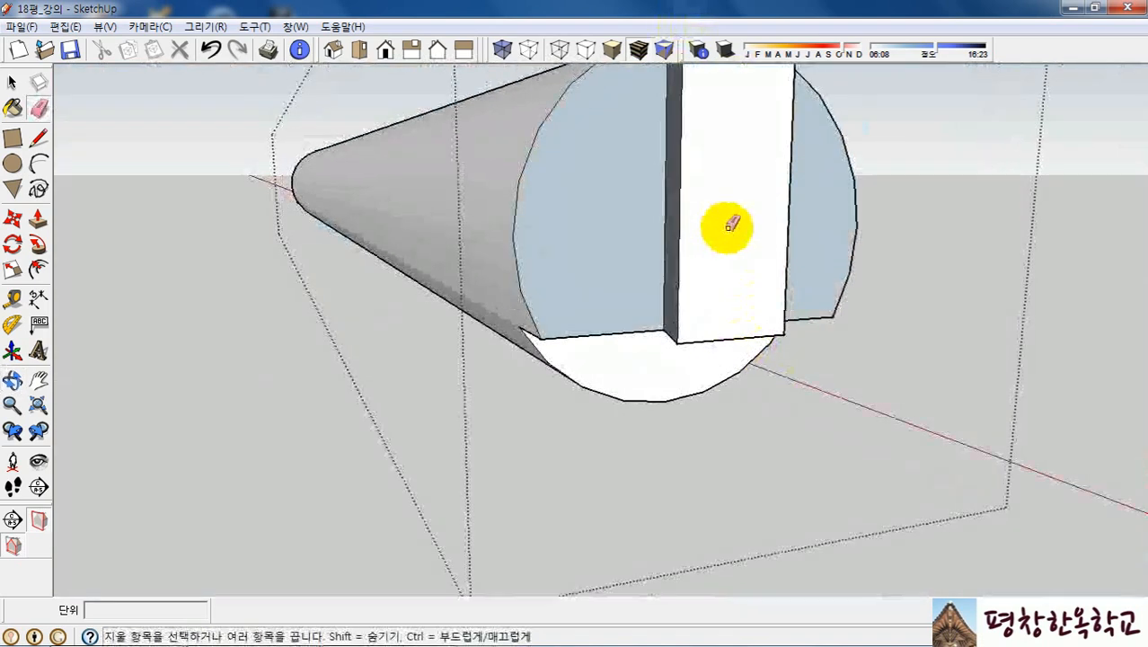
Reverse the orientation of the back-facing shoulder faces and dovetail flanks at the purlin's end.
key(space)
click(605, 206)
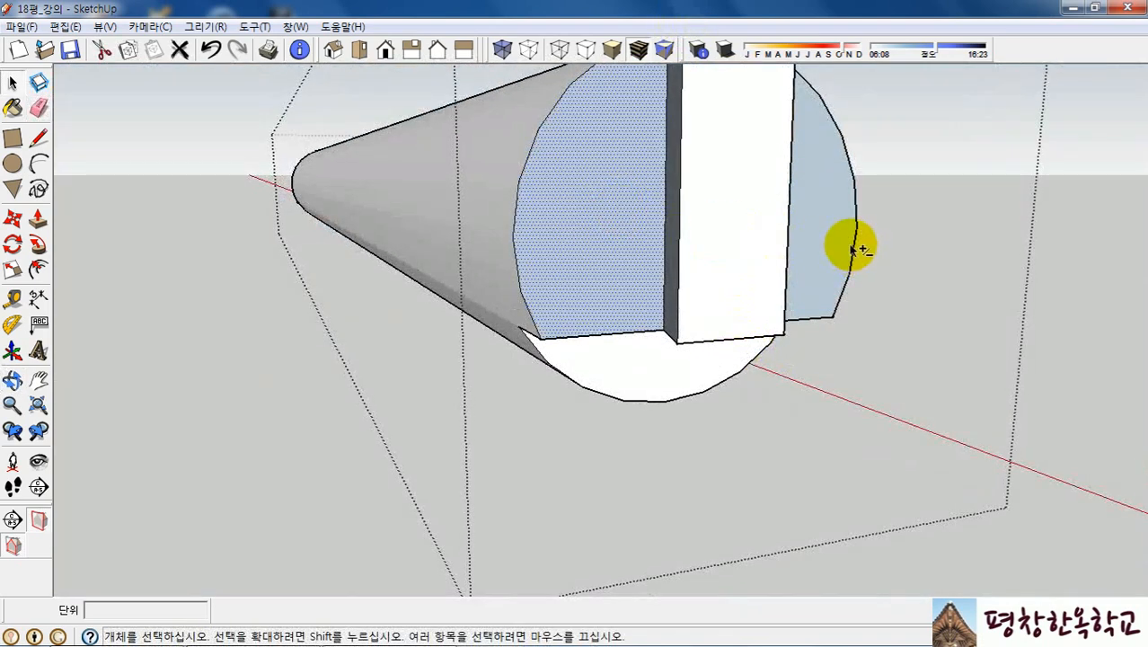
middle_drag(712, 256, 321, 263)
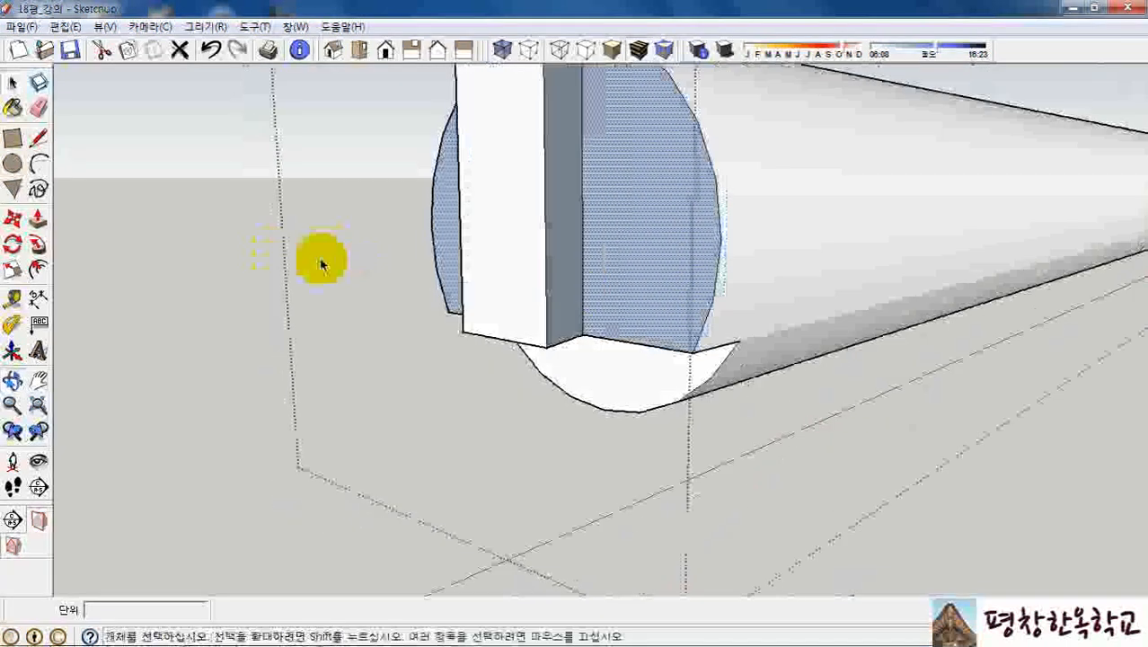
right_click(566, 253)
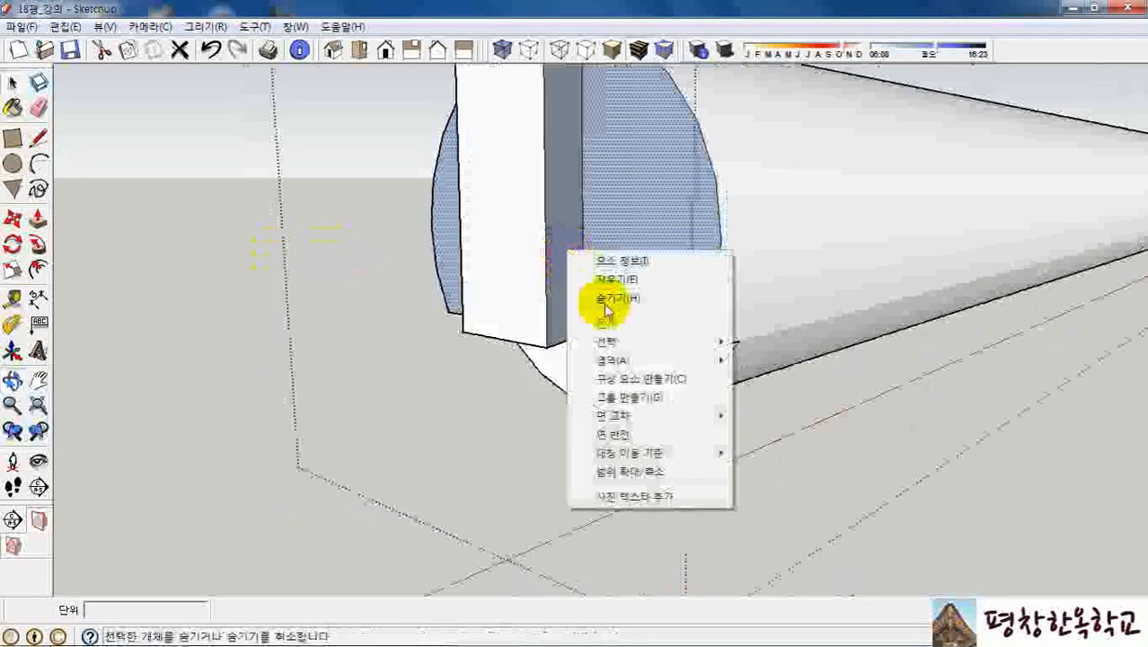
click(646, 437)
Copy the two front purlins together along the wall so the copies continue from the second purlin's end.
middle_drag(228, 338, 614, 237)
scroll(600, 224, down, 3)
scroll(587, 212, down, 4)
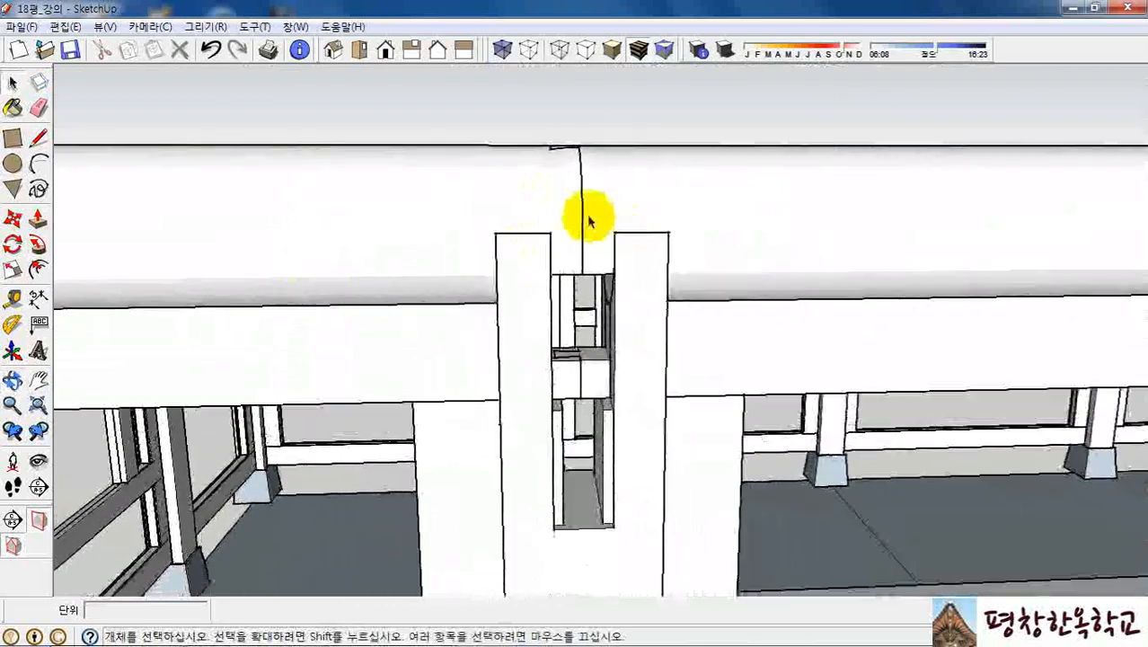
scroll(822, 211, down, 5)
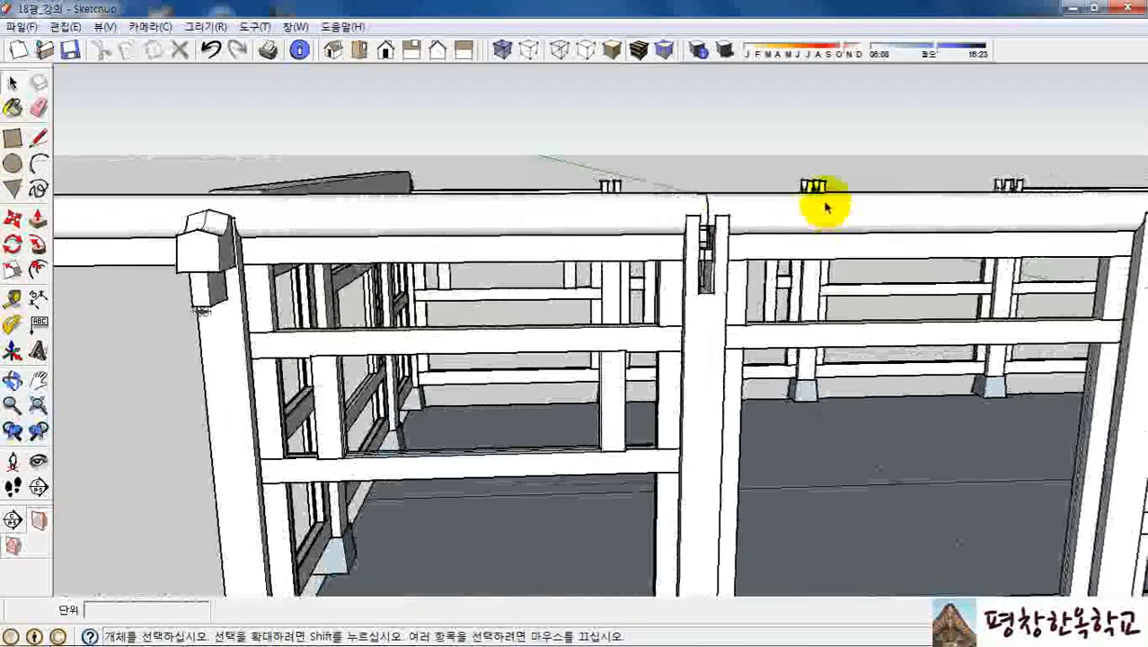
mouse_move(769, 195)
middle_down()
mouse_move(781, 235)
mouse_move(377, 213)
mouse_move(730, 243)
mouse_move(697, 220)
middle_up()
scroll(377, 213, down, 3)
scroll(649, 306, up, 3)
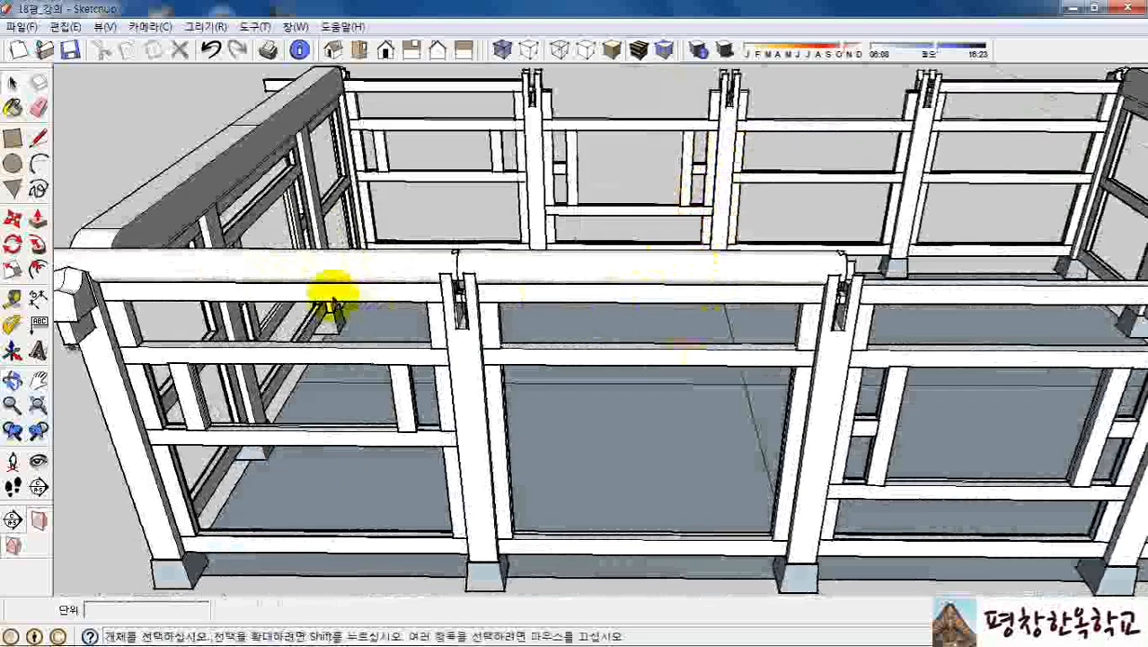
click(310, 274)
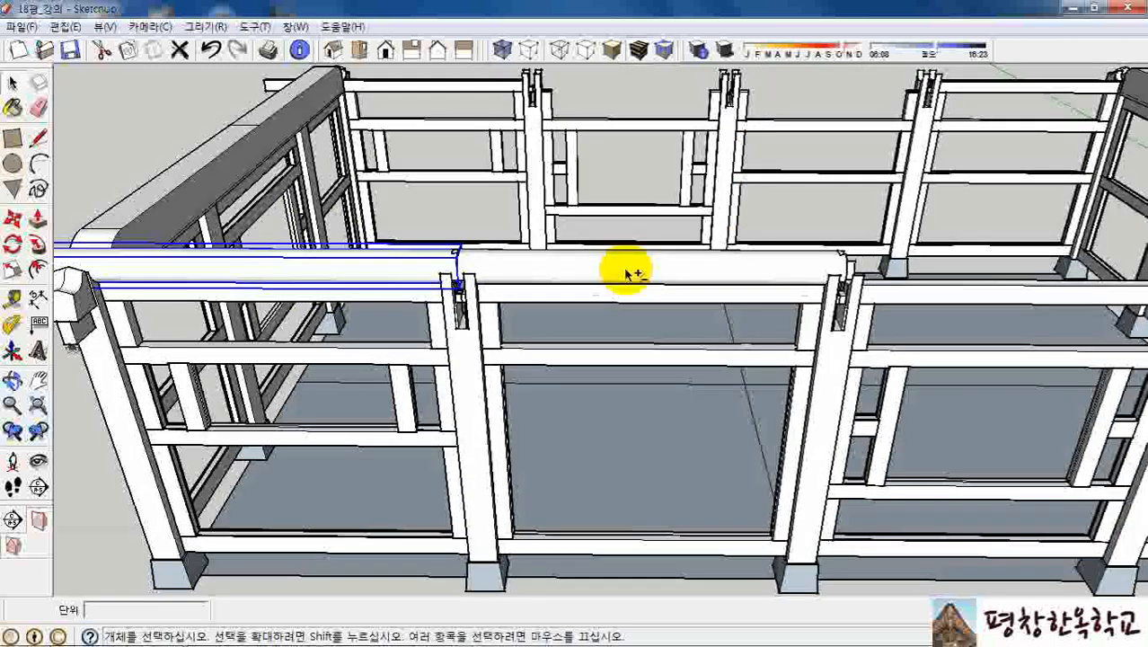
shift+click(632, 273)
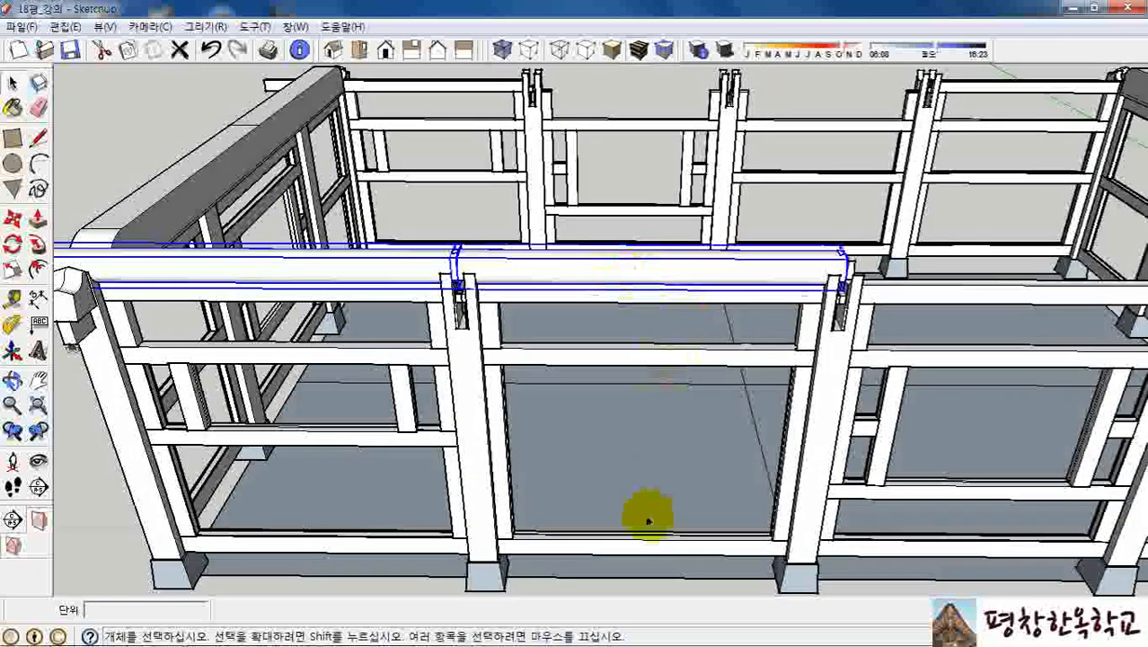
key(m)
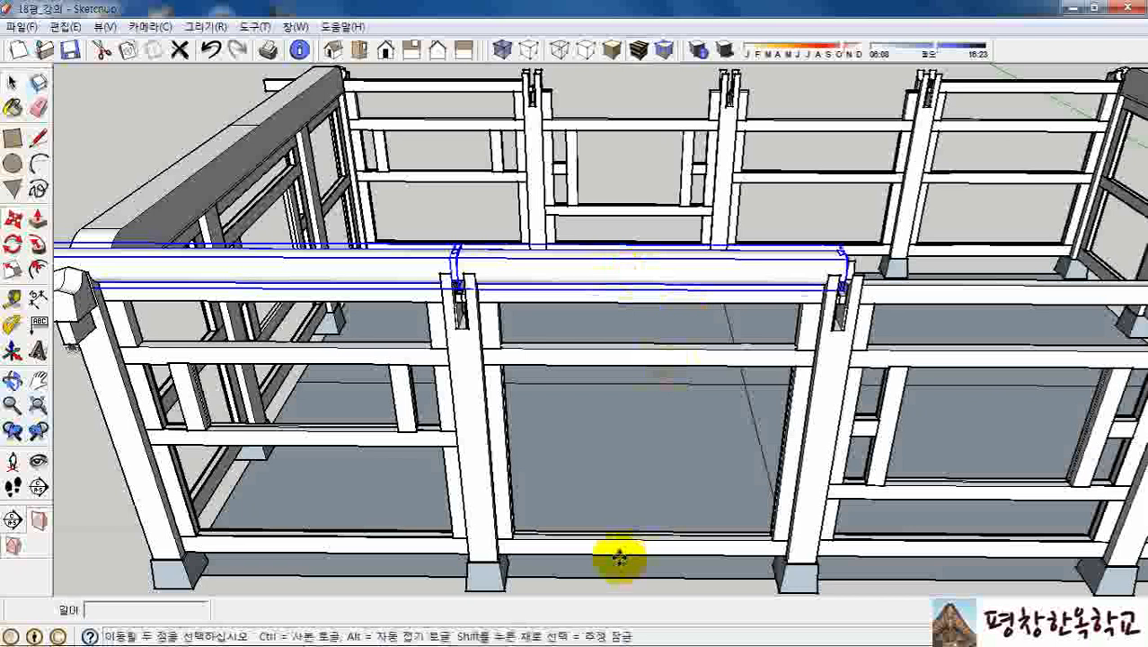
click(573, 350)
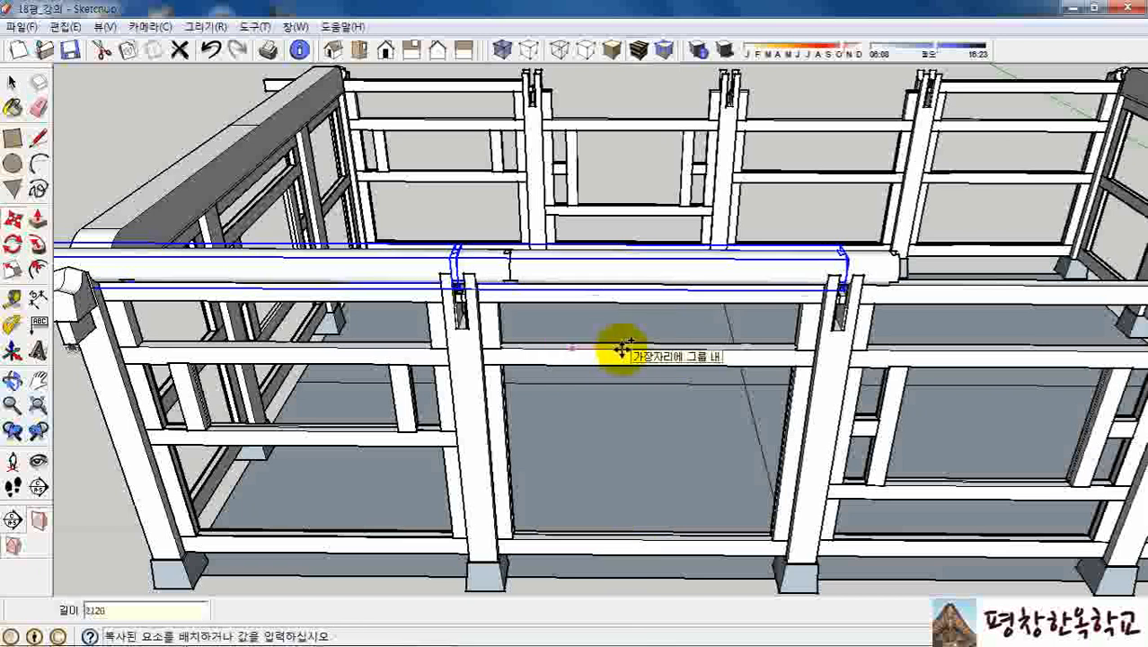
key(Return)
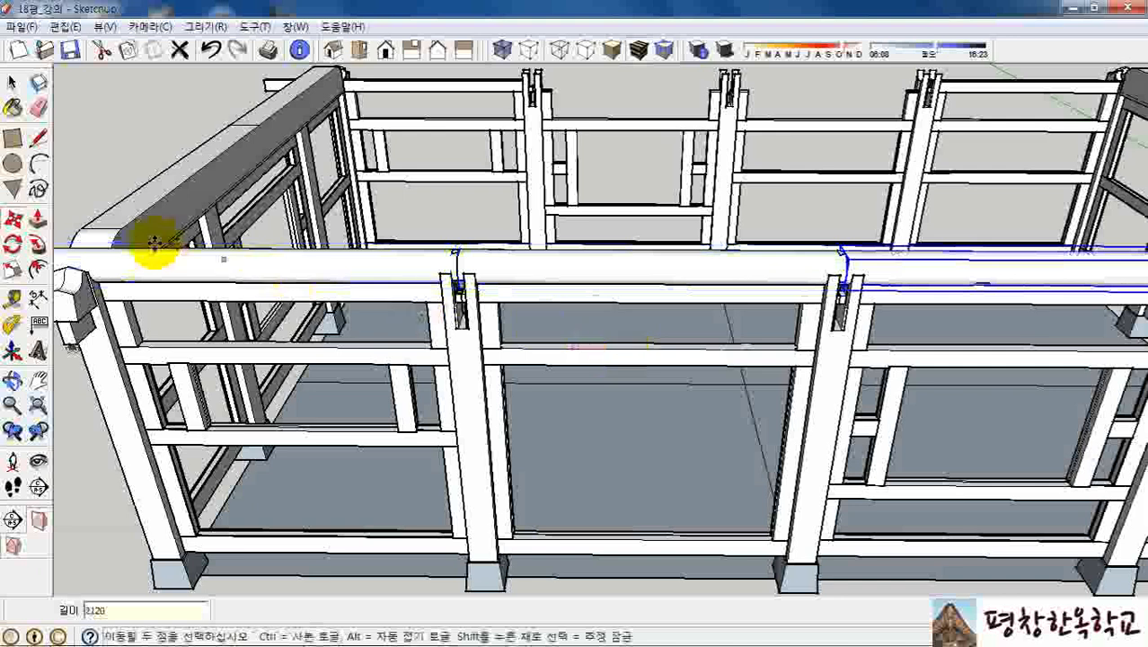
Mirror the two copied purlins together along the red direction so their order along the wall is reversed.
scroll(155, 243, down, 3)
middle_drag(97, 249, 877, 270)
scroll(876, 269, up, 5)
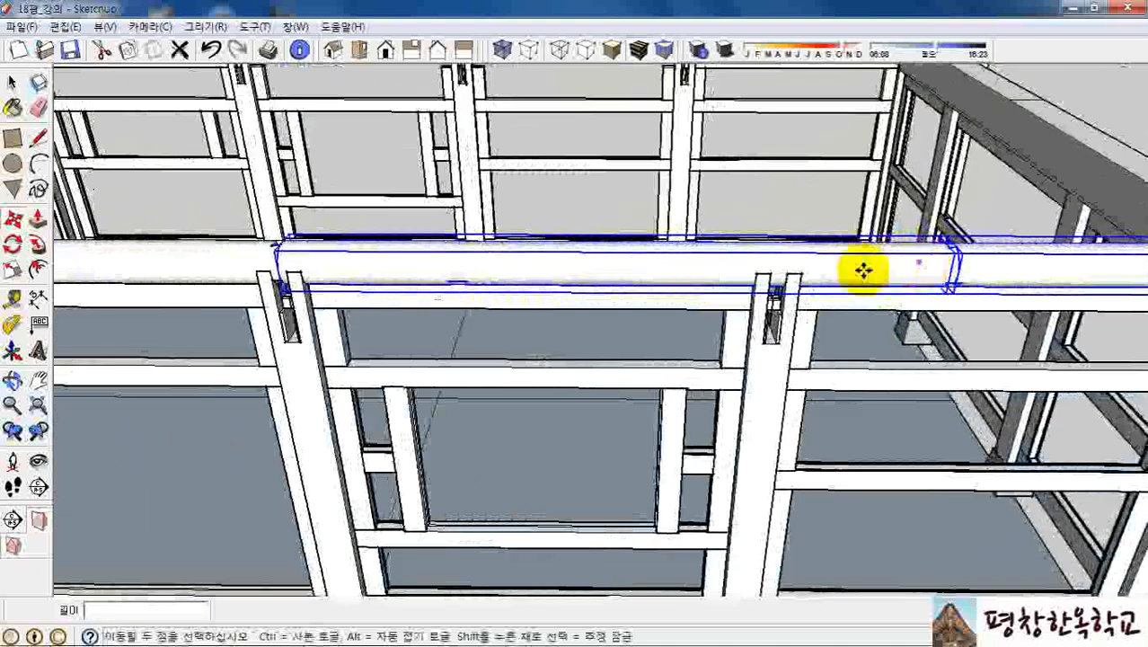
right_click(687, 263)
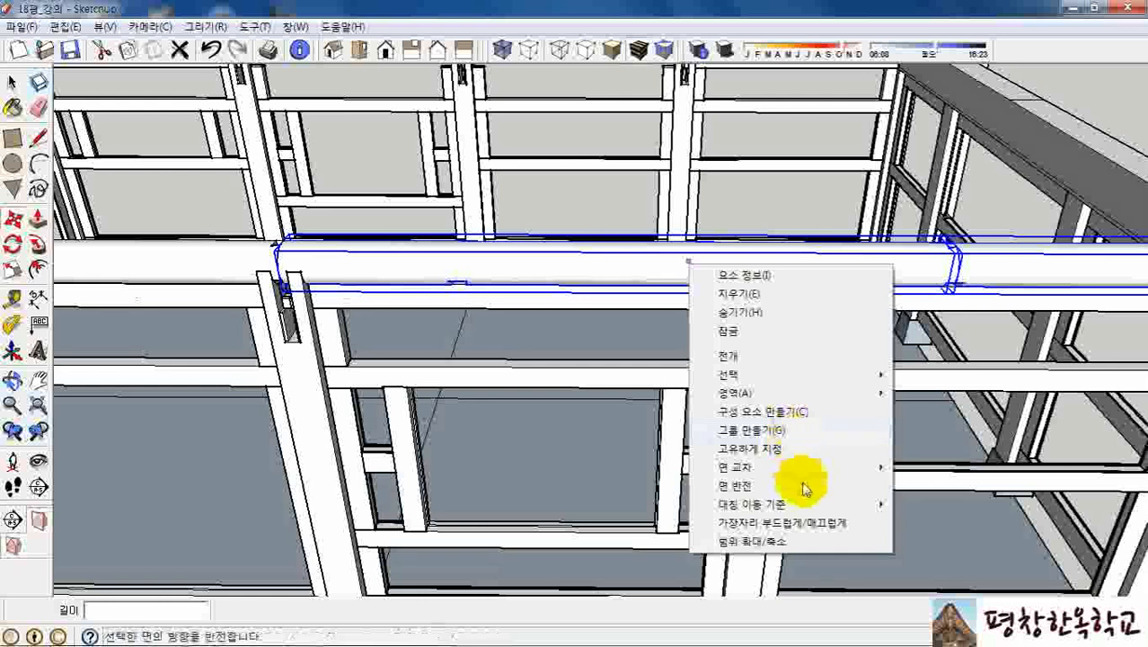
mouse_move(817, 506)
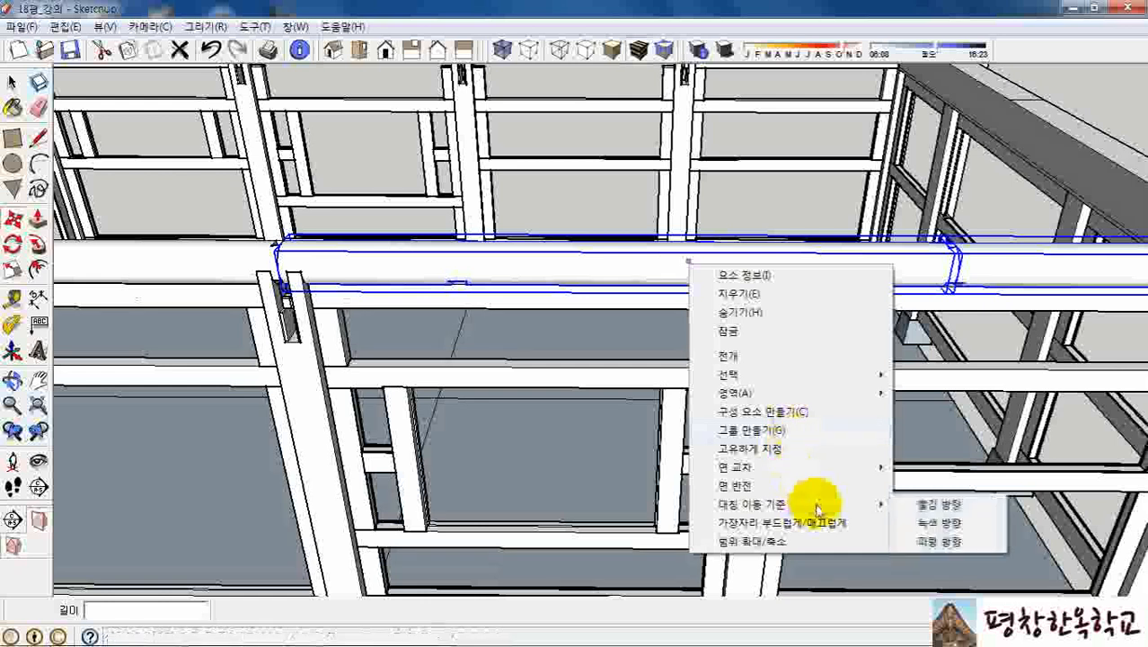
click(940, 517)
key(m)
Examine the joints between the original and mirrored purlins from above, checking how the dovetail ends meet at the posts.
middle_drag(790, 320, 999, 302)
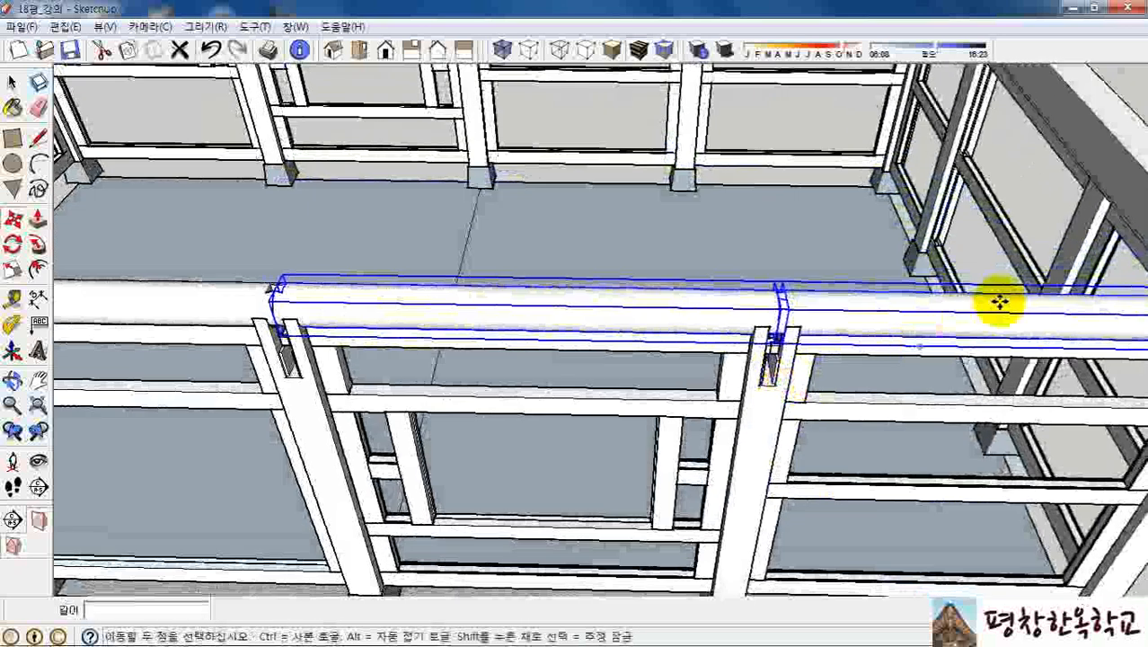
scroll(1002, 310, down, 1)
scroll(791, 319, up, 6)
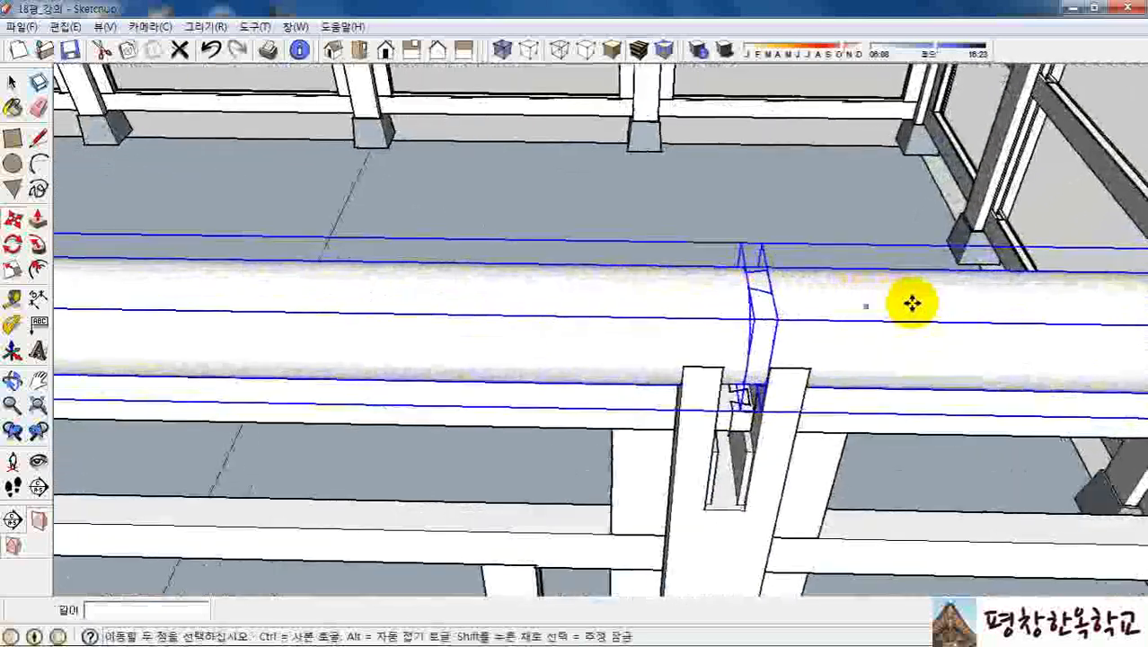
scroll(1043, 303, down, 4)
scroll(685, 300, up, 2)
scroll(380, 291, up, 3)
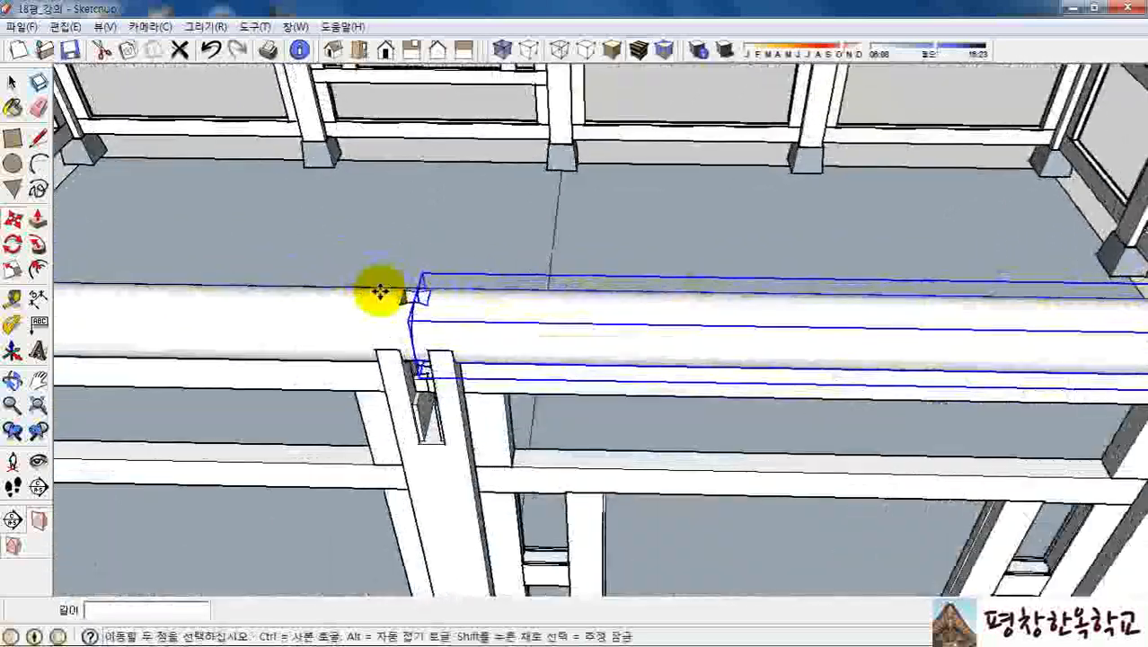
scroll(380, 291, up, 1)
scroll(397, 323, up, 1)
middle_drag(514, 342, 561, 472)
scroll(871, 336, down, 2)
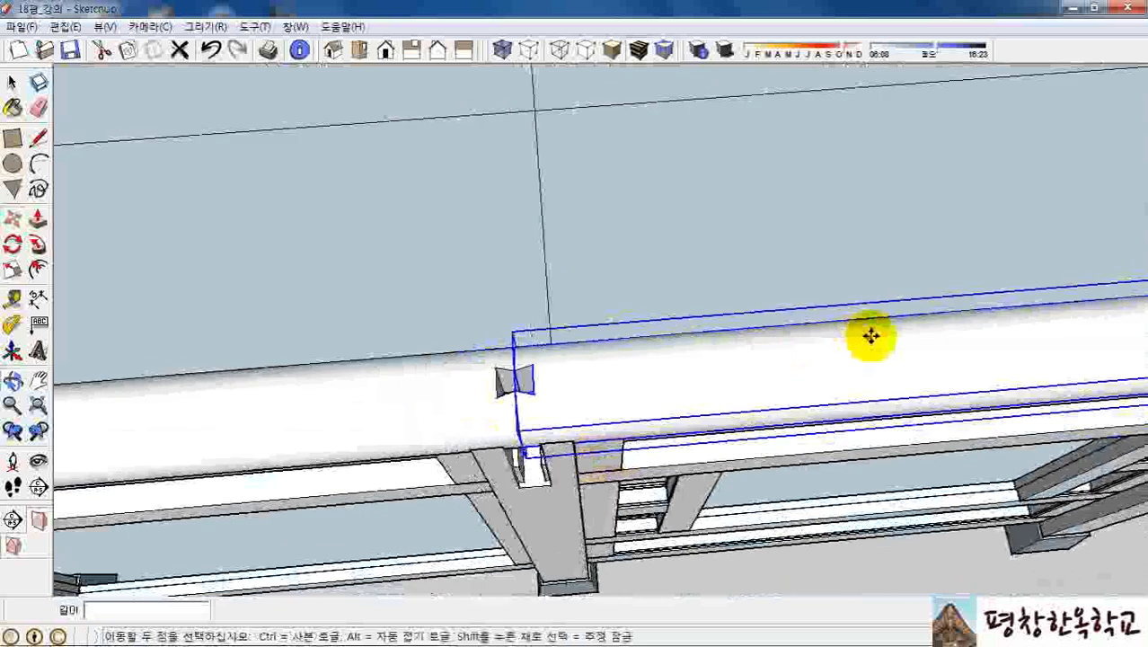
scroll(871, 335, down, 2)
middle_drag(690, 371, 725, 441)
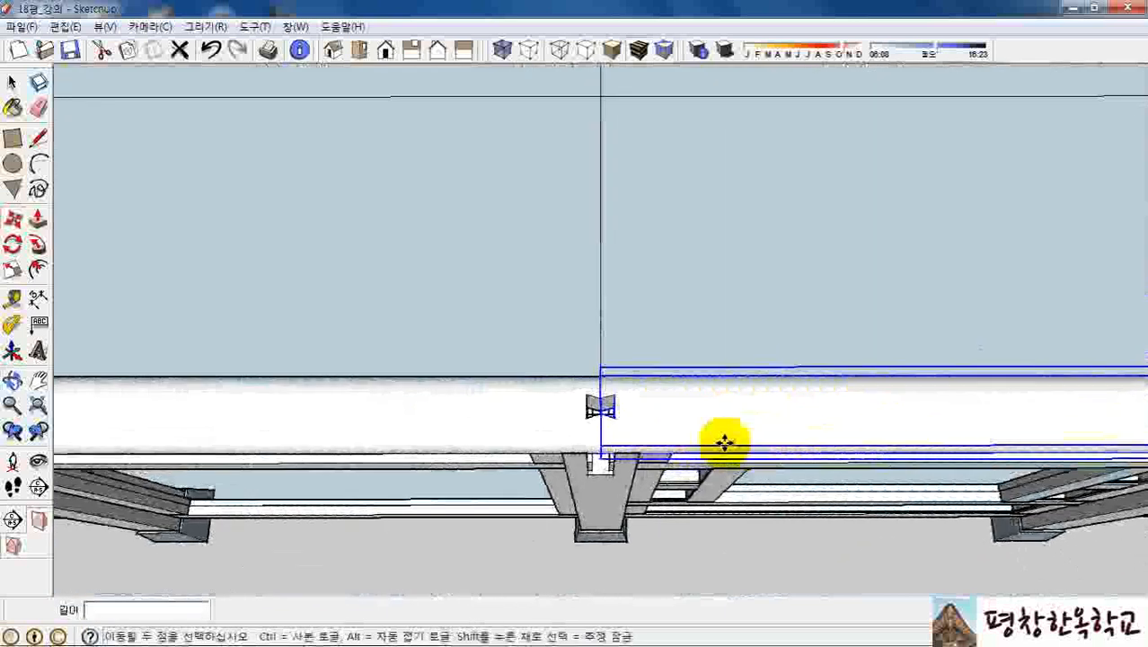
Open the mirrored purlin whose socket faces another socket and copy all its geometry beside the original inside the group, about 113 units away.
key(space)
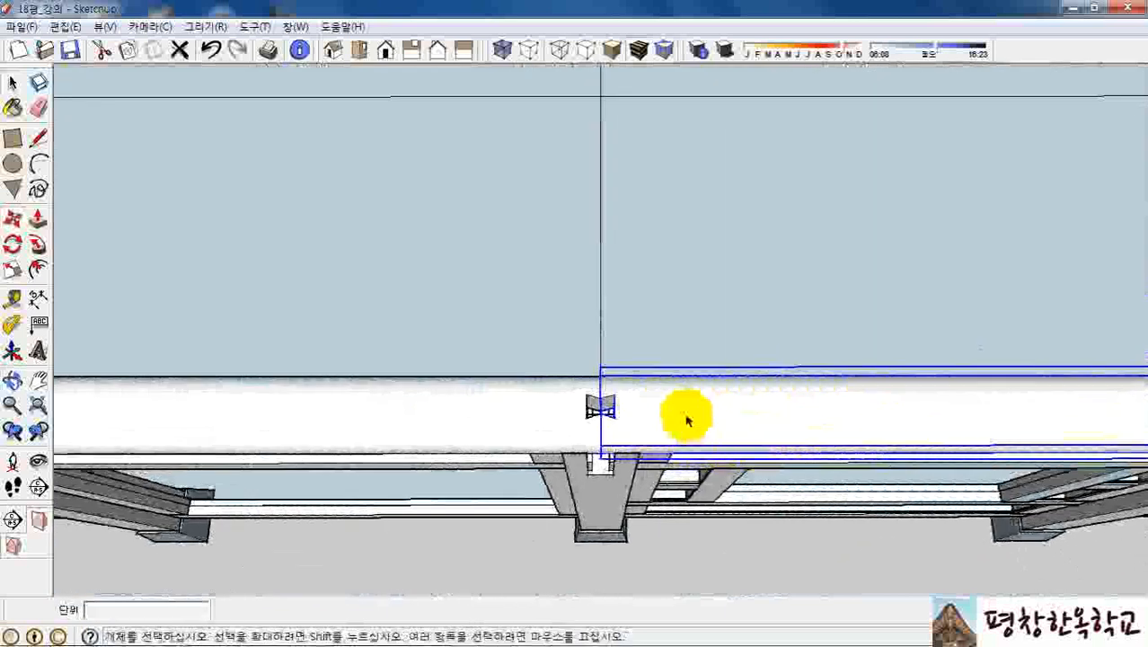
scroll(680, 420, down, 3)
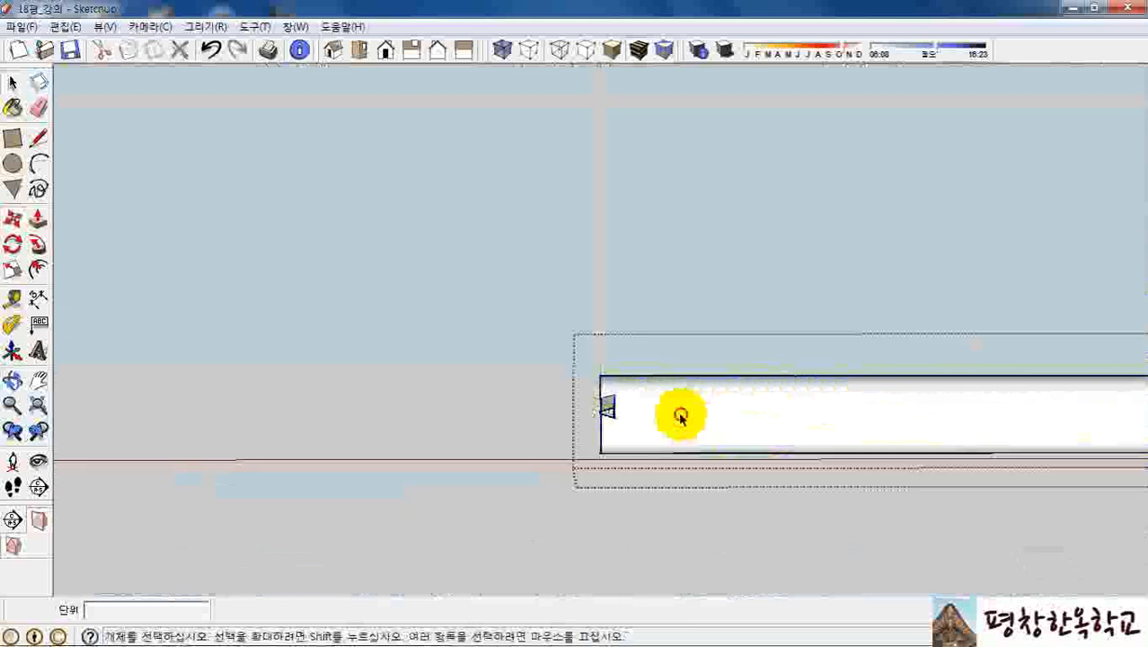
scroll(487, 402, down, 2)
scroll(672, 413, up, 4)
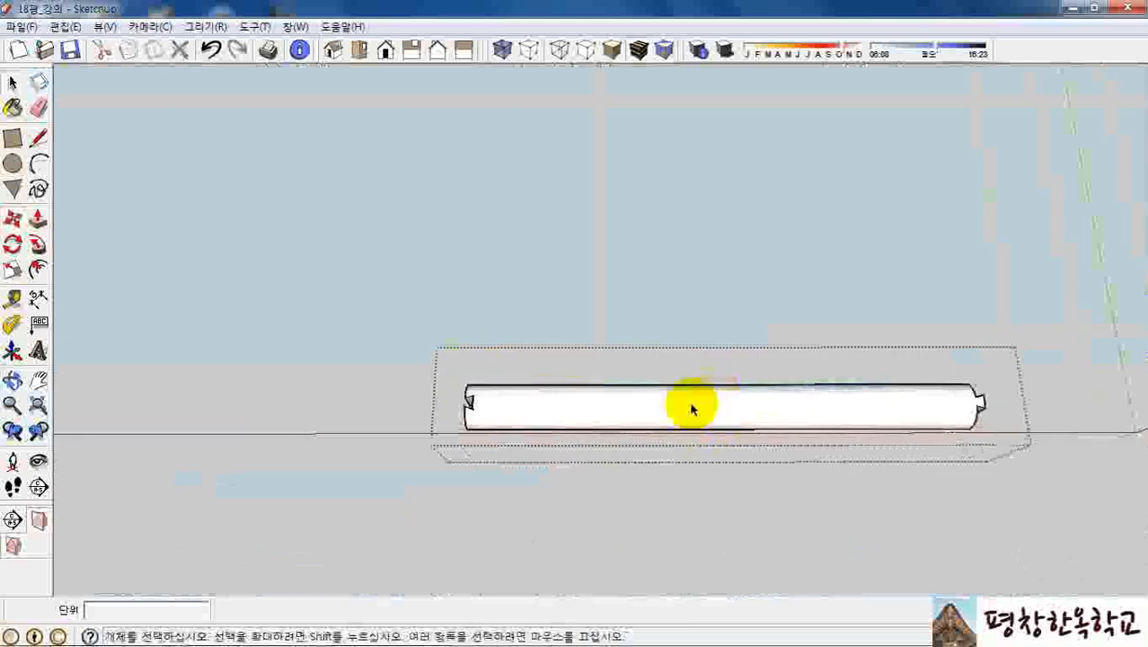
middle_drag(532, 409, 628, 385)
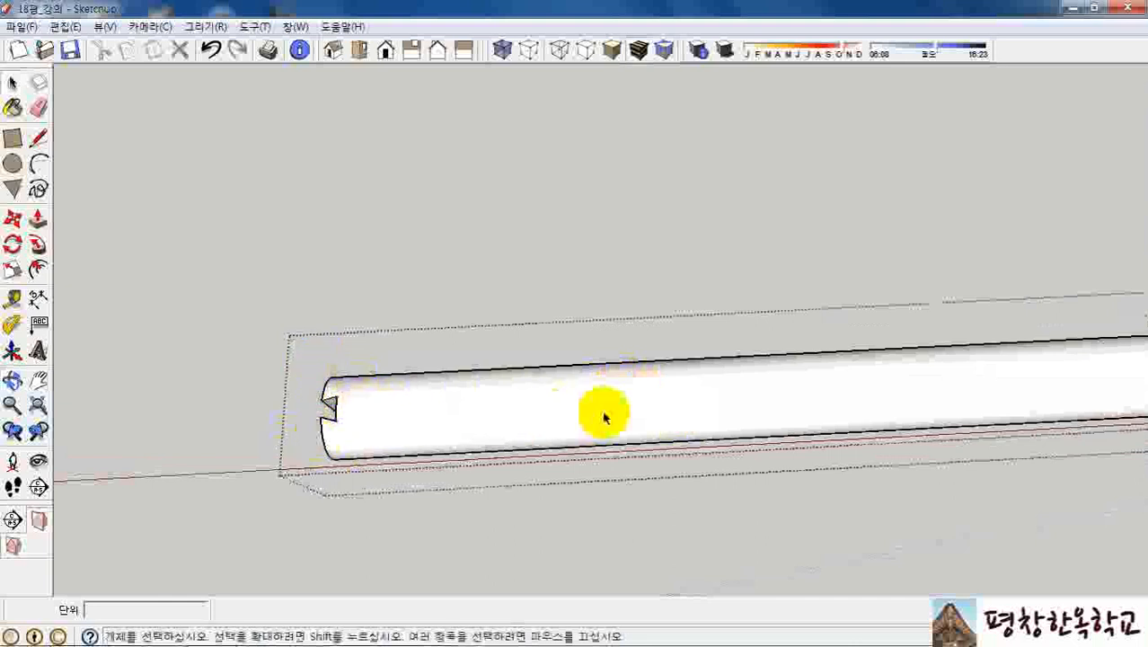
scroll(426, 415, down, 2)
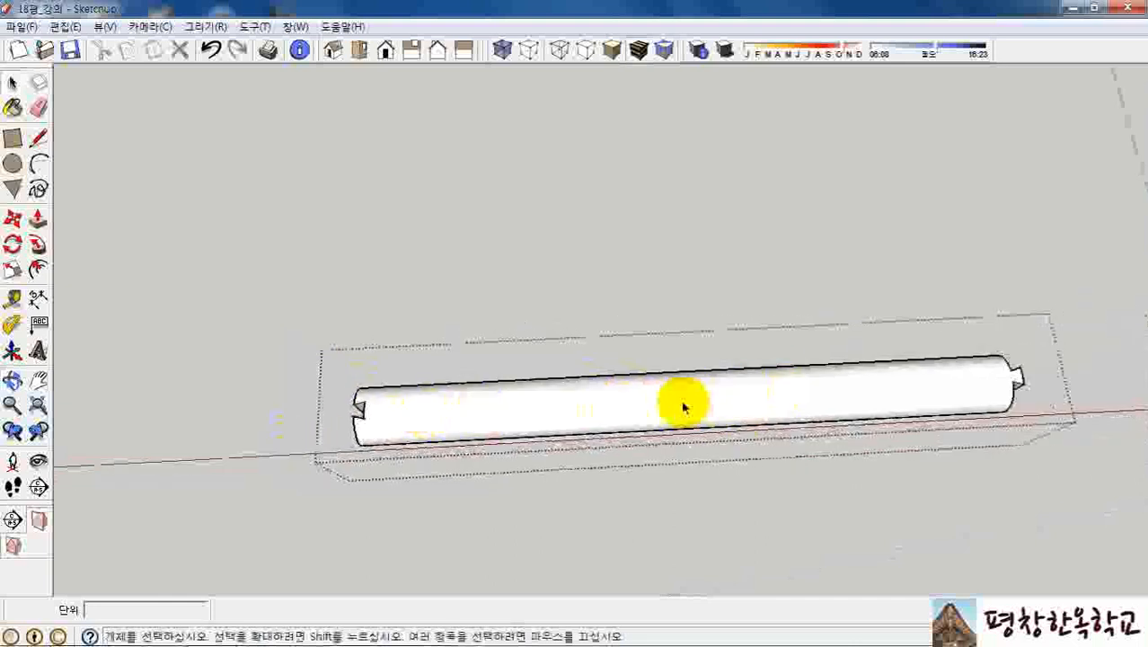
click(654, 409)
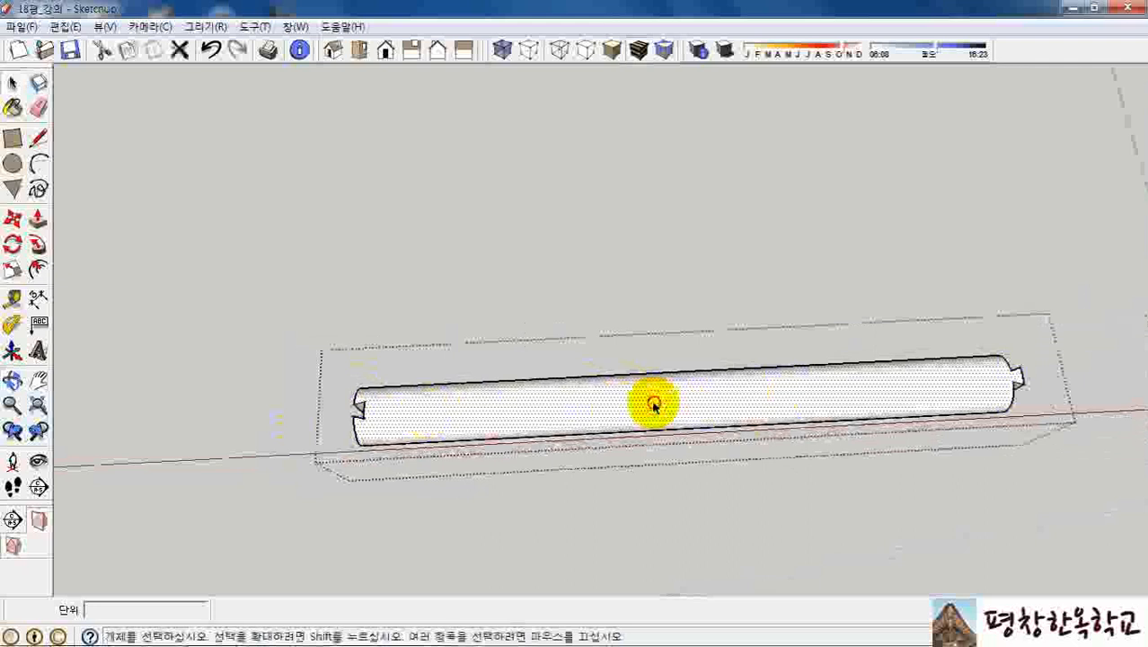
double_click(654, 407)
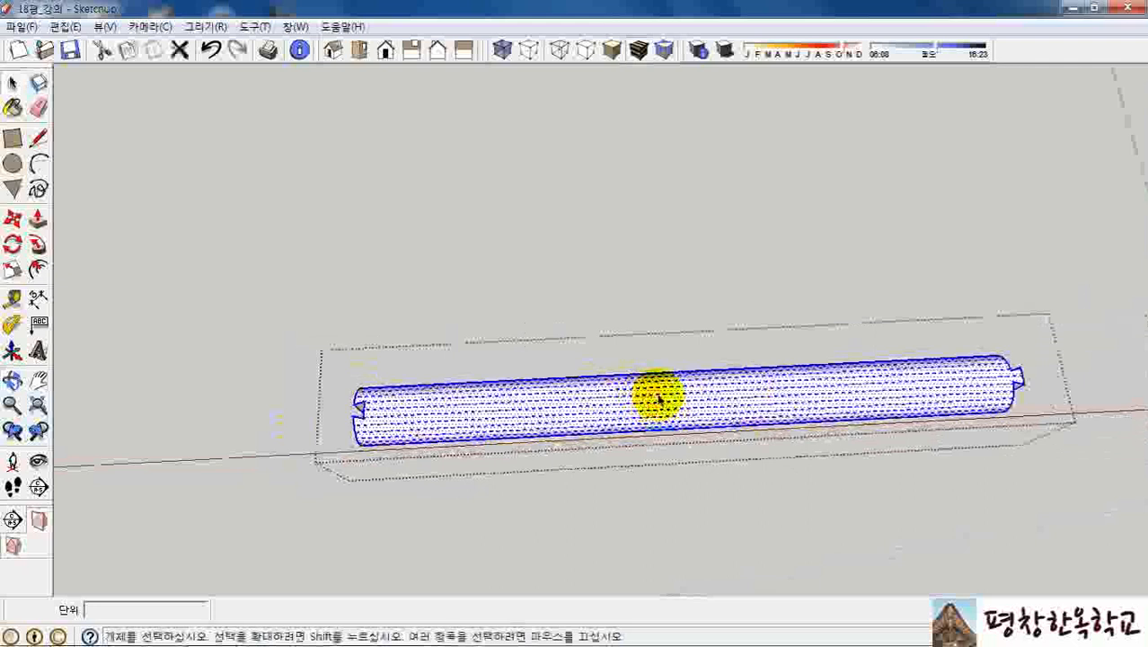
key(m)
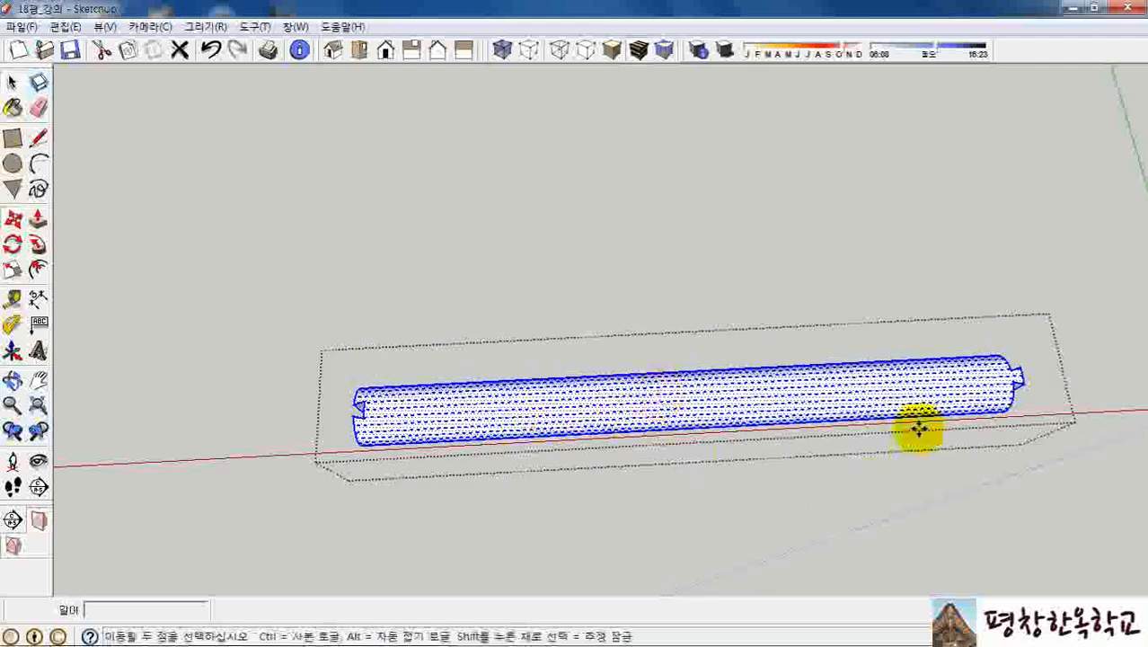
scroll(355, 402, up, 3)
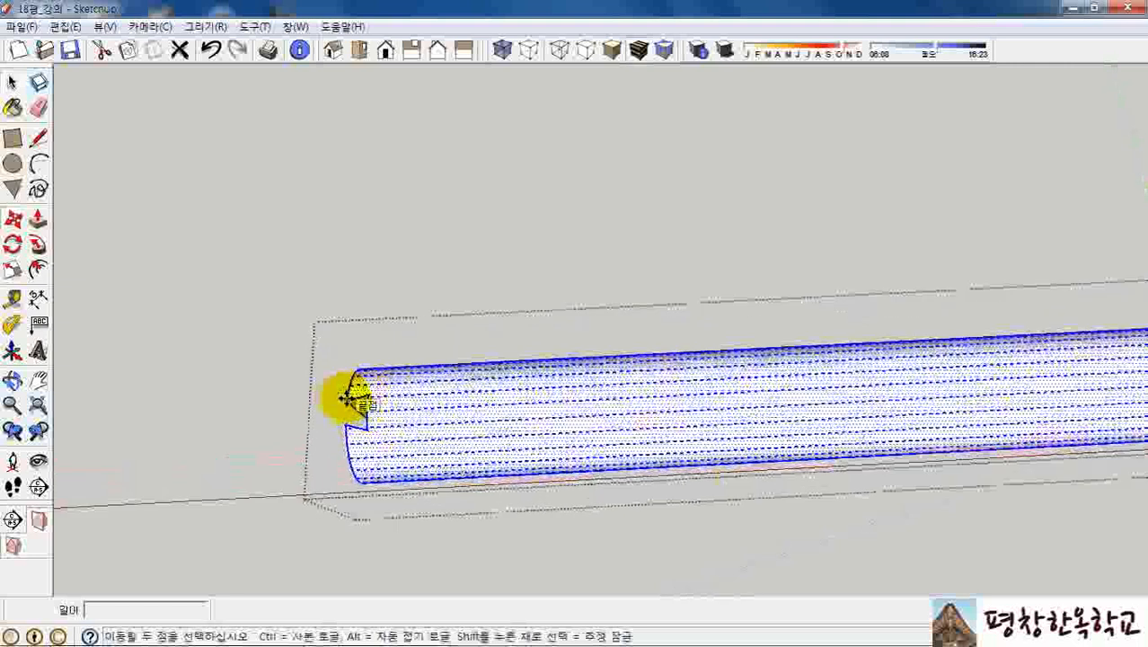
ctrl+click(353, 397)
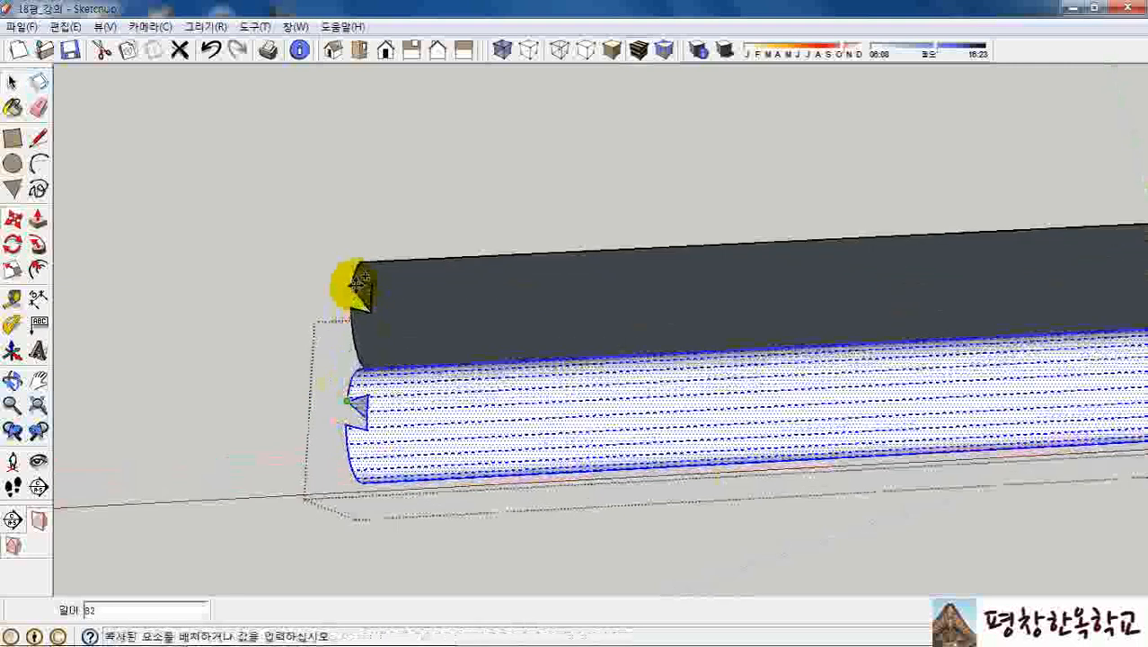
click(352, 246)
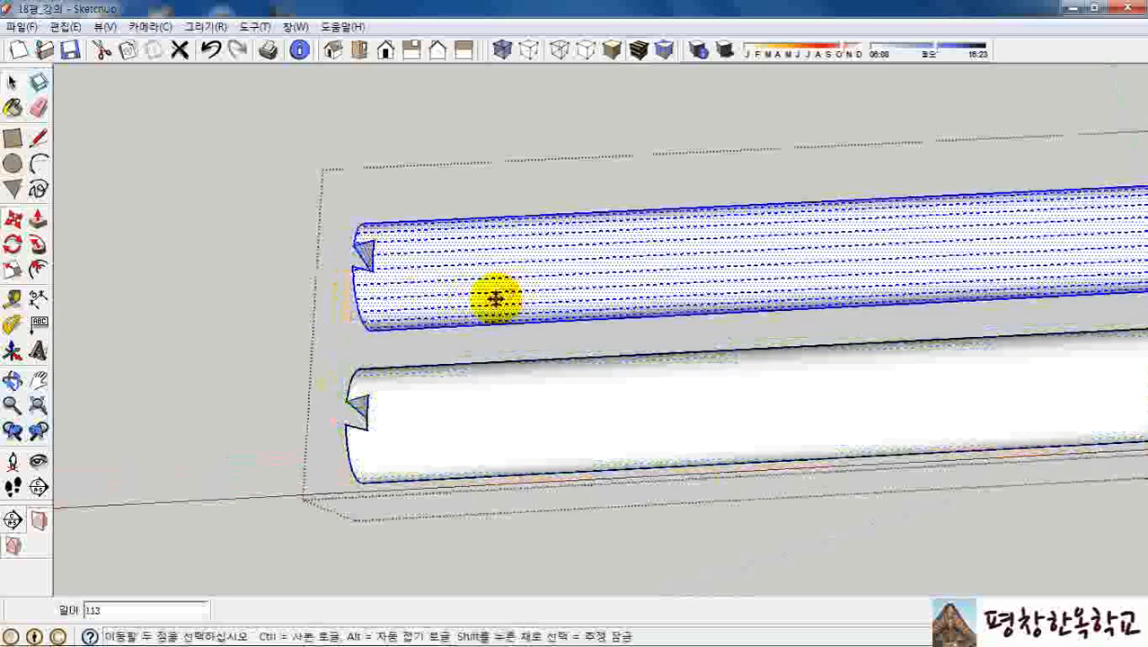
Mirror the copied purlin geometry along the red direction so its tenon lies at the original's socket end.
right_click(625, 257)
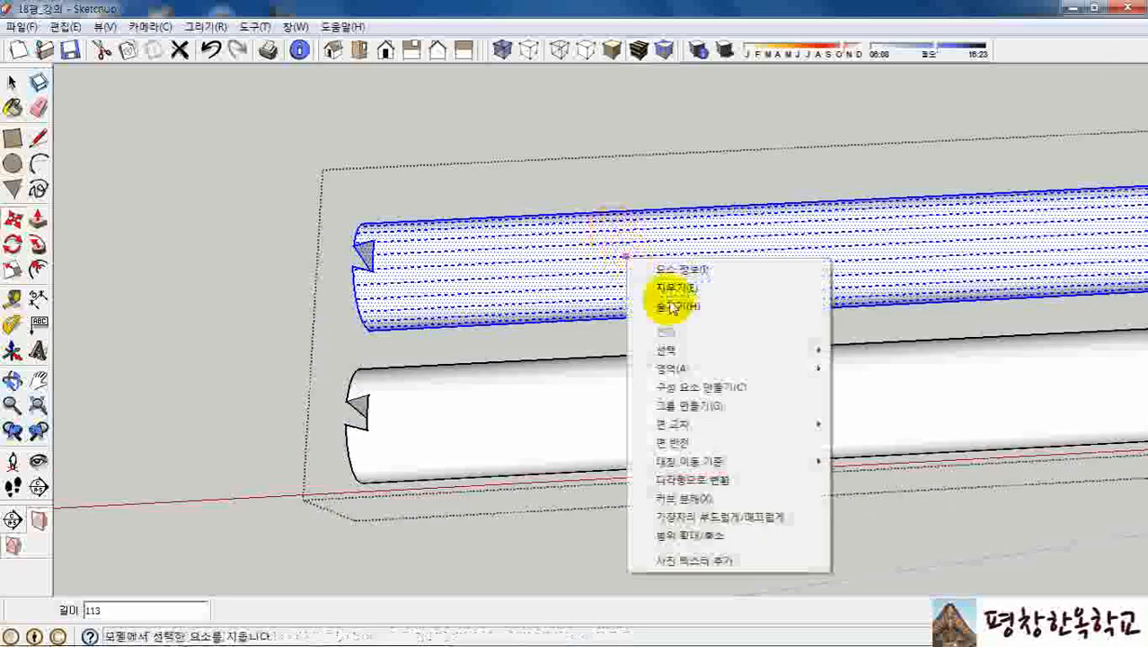
mouse_move(744, 462)
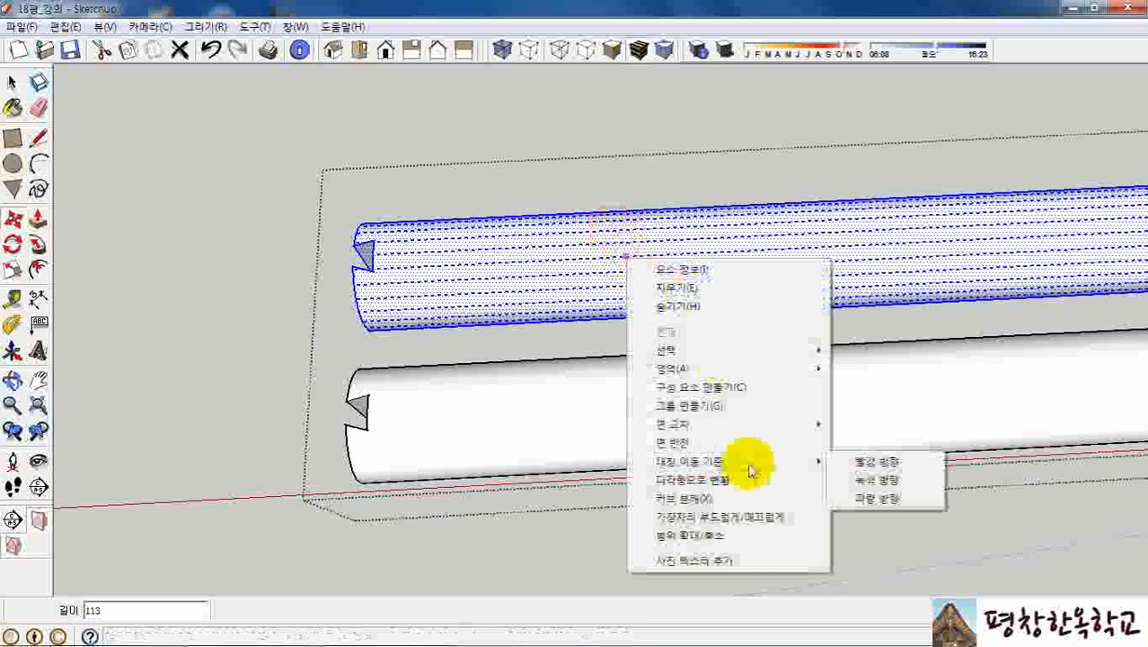
click(899, 464)
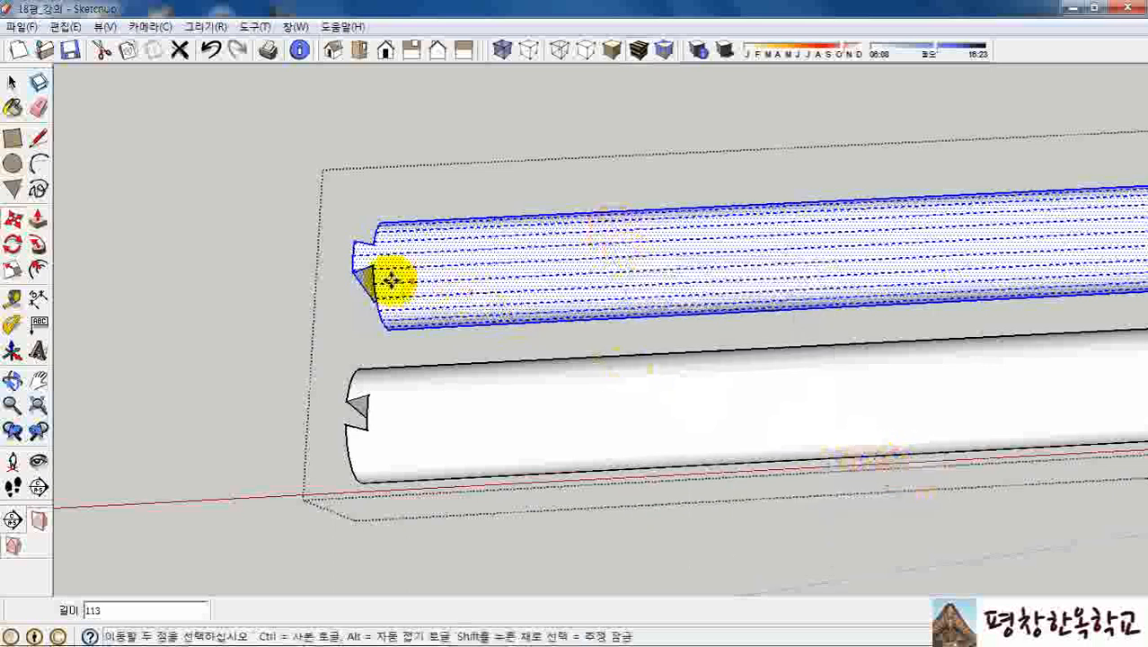
Move the mirrored copy onto the original purlin, matching the tenon's shoulder corner to the corner of the socket mouth.
scroll(381, 270, up, 4)
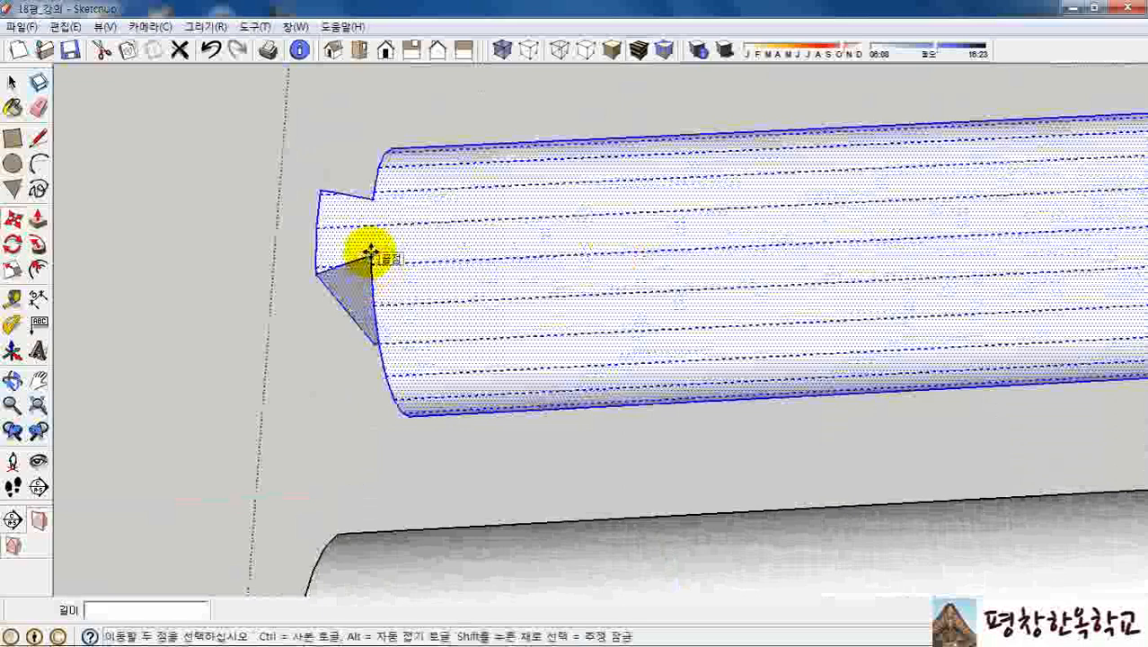
scroll(371, 254, up, 2)
scroll(371, 255, down, 6)
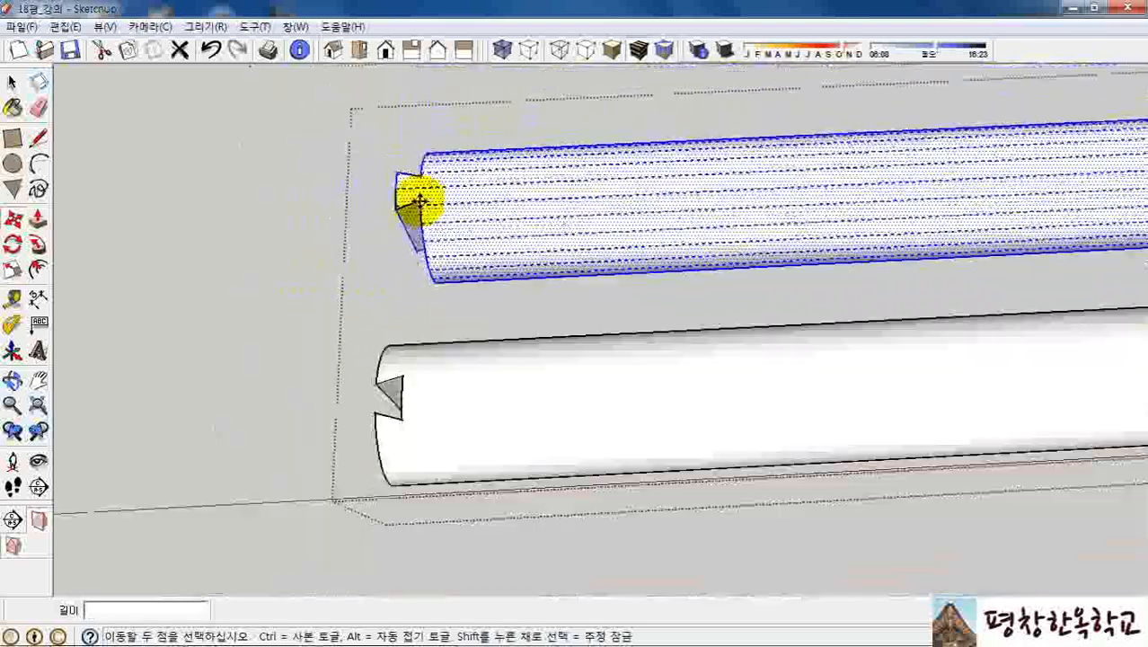
click(419, 199)
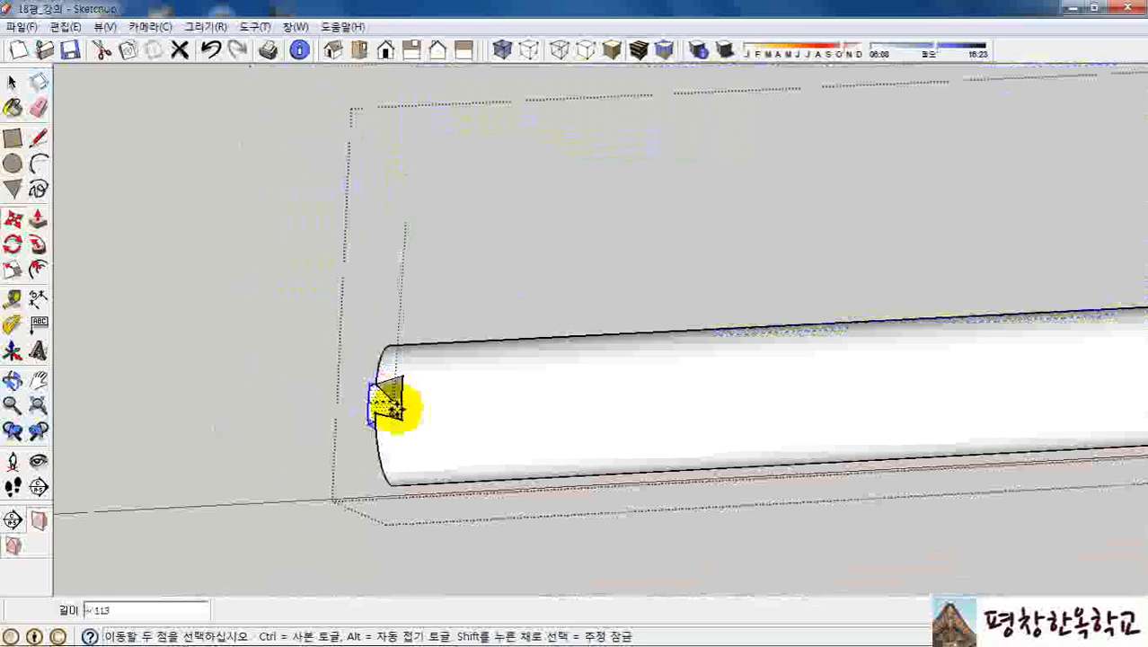
scroll(389, 413, up, 2)
scroll(385, 413, up, 3)
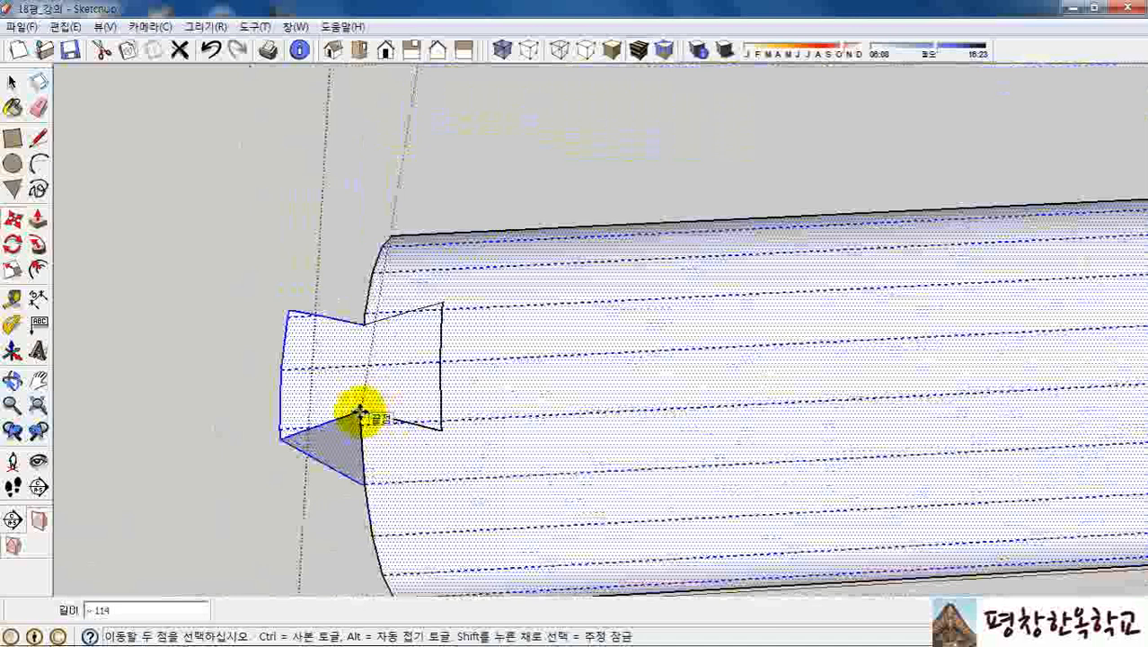
click(359, 413)
middle_drag(449, 372, 484, 316)
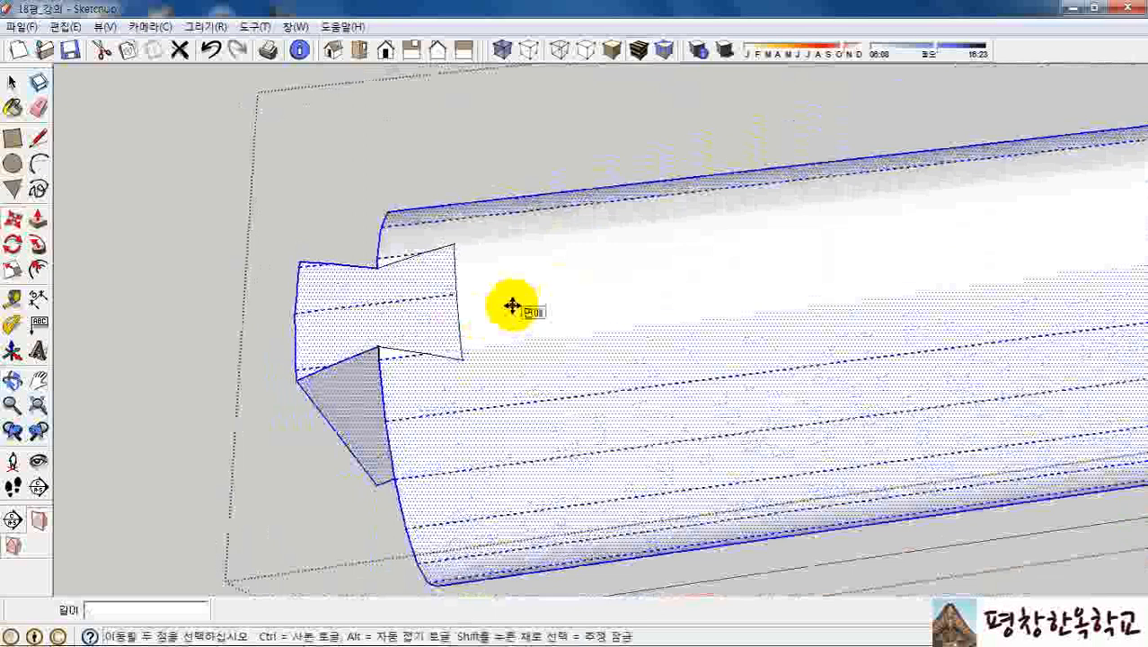
Erase the leftover dovetail socket edges on top of the purlin behind the new tenon.
key(e)
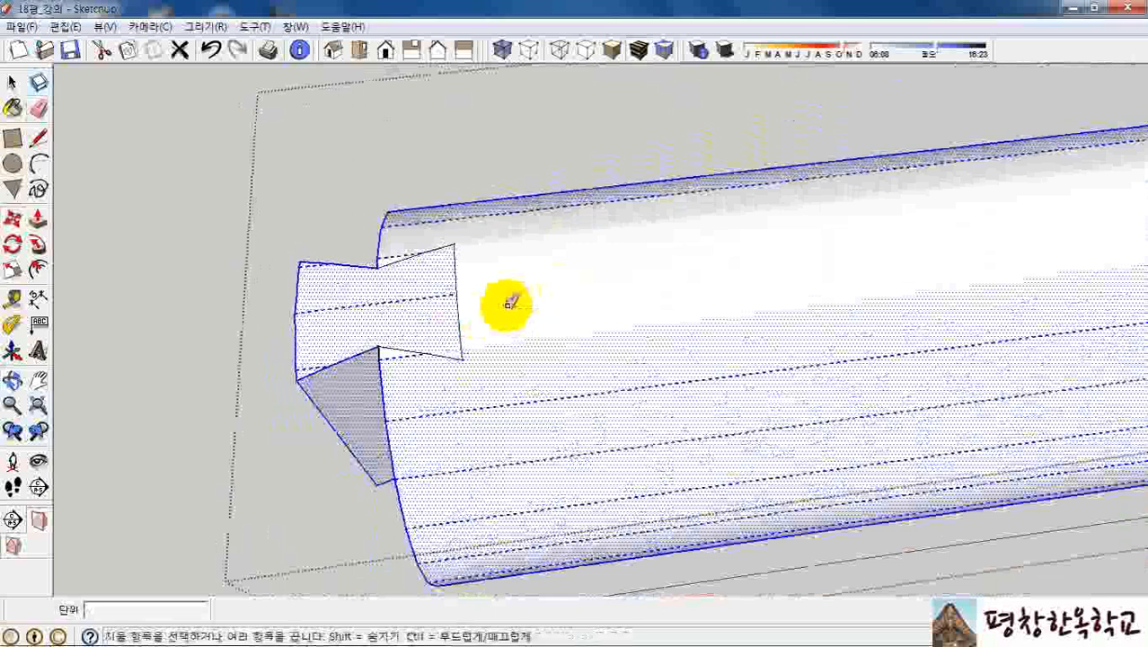
drag(426, 247, 437, 266)
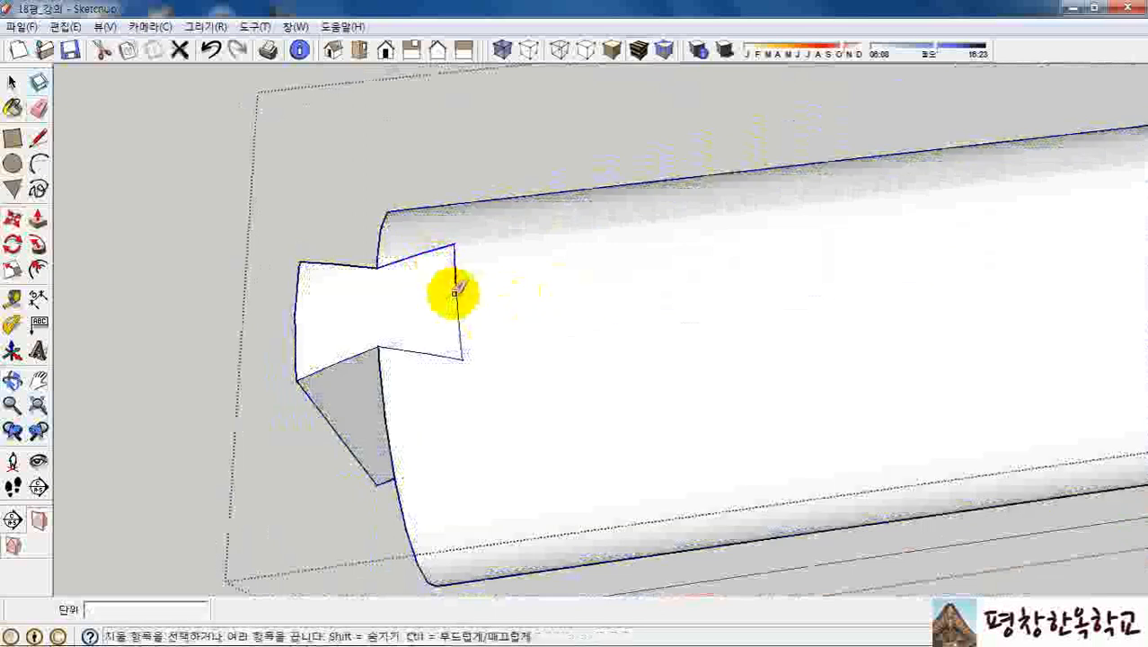
mouse_move(455, 339)
mouse_down()
mouse_move(456, 351)
mouse_move(456, 277)
mouse_up()
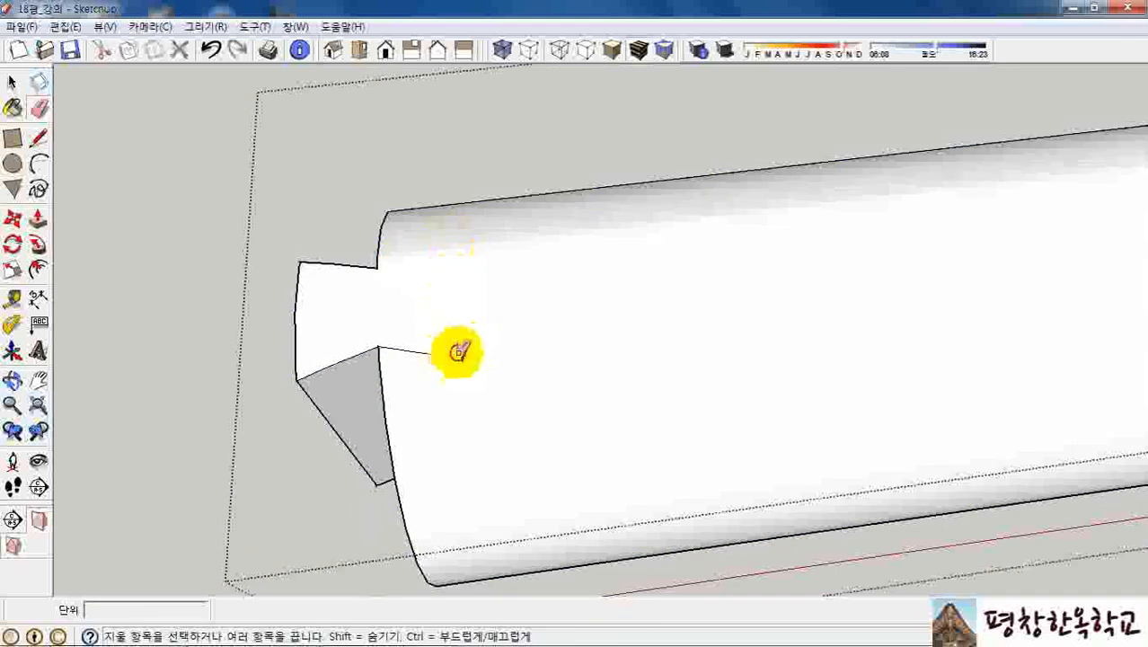
middle_drag(422, 355, 355, 305)
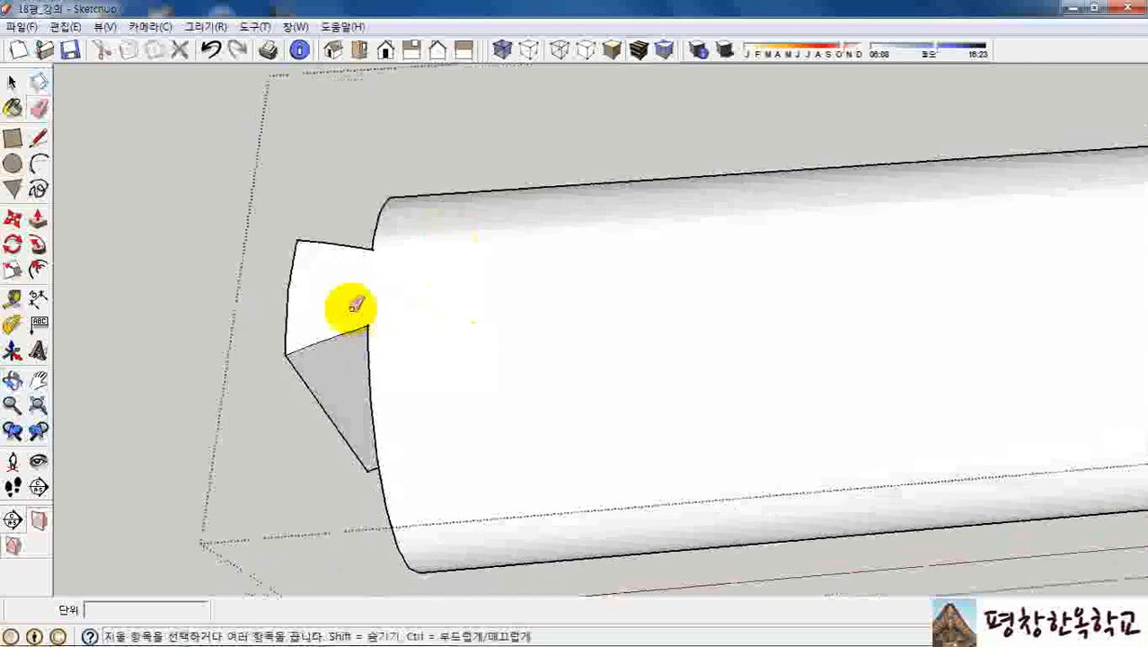
Erase the leftover socket outline on top of the purlin's opposite end, behind its dovetail tenon.
scroll(251, 312, down, 6)
middle_drag(246, 303, 718, 270)
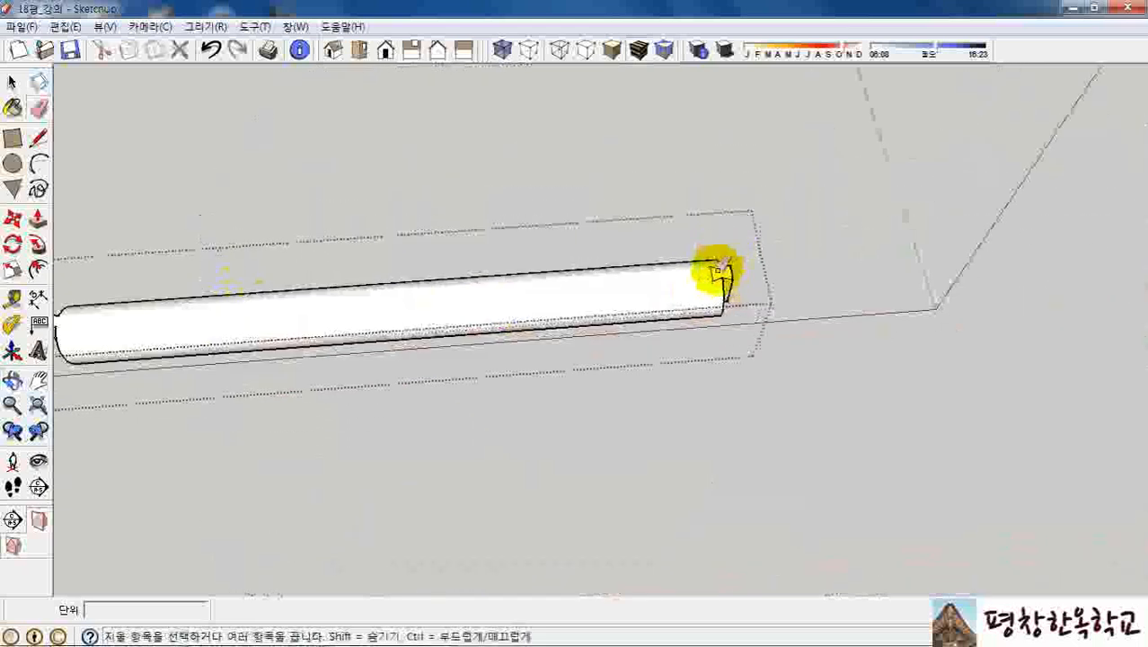
scroll(718, 269, up, 5)
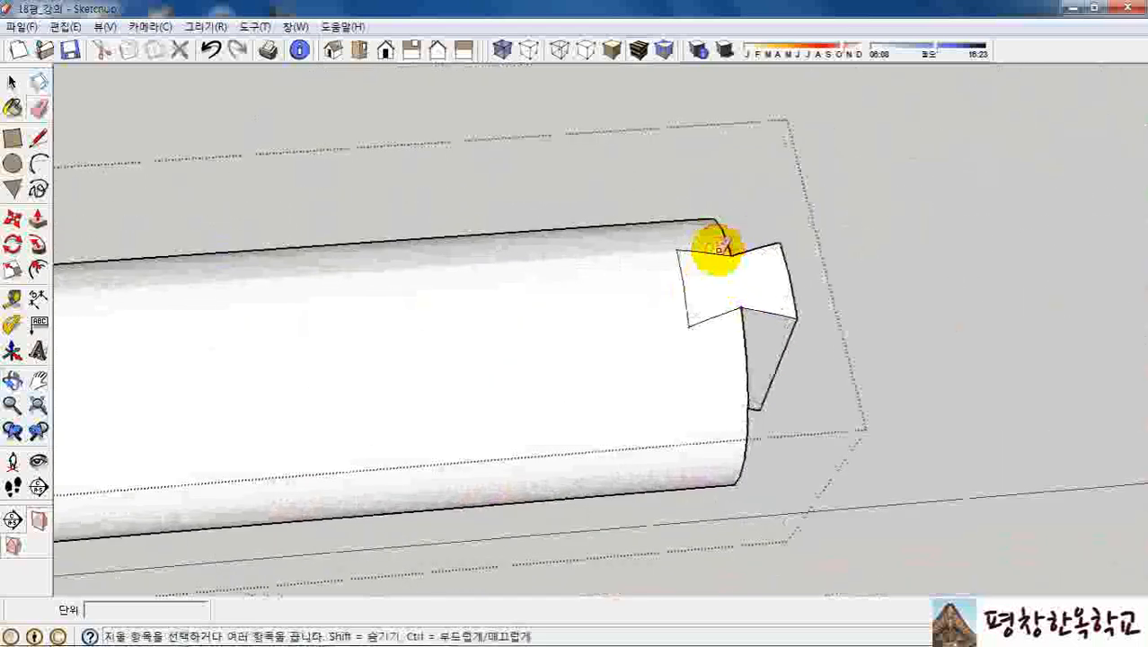
mouse_move(719, 252)
mouse_down()
mouse_move(678, 248)
mouse_move(677, 262)
mouse_up()
mouse_move(690, 305)
mouse_down()
mouse_move(687, 320)
mouse_move(702, 260)
mouse_up()
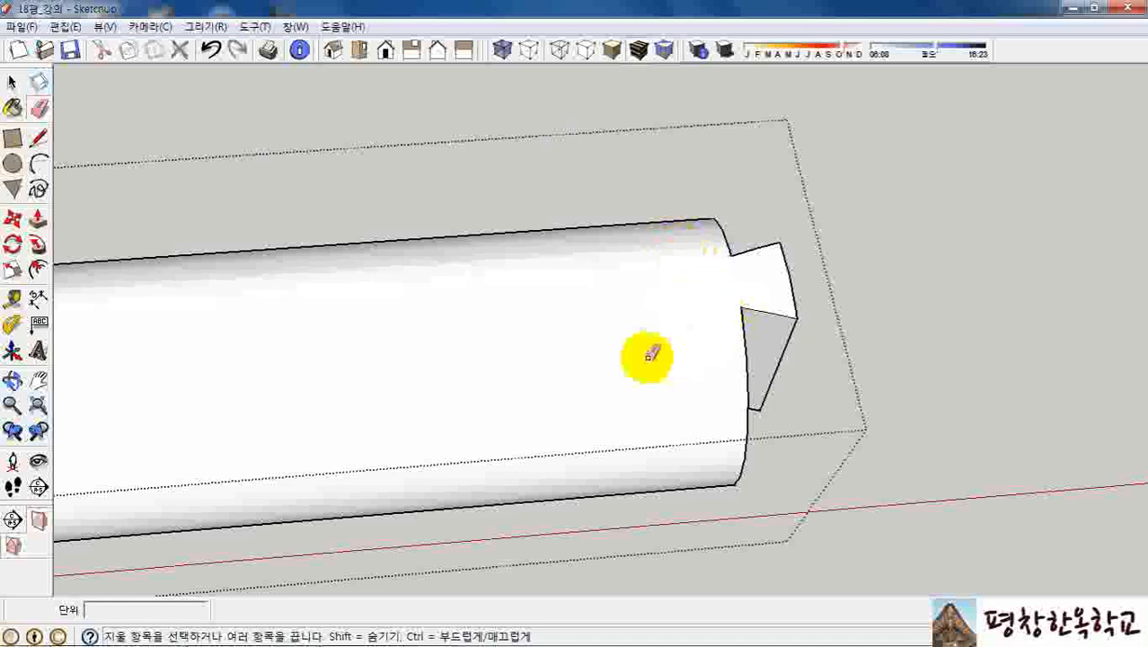
mouse_move(640, 351)
middle_down()
mouse_move(615, 213)
mouse_move(584, 235)
mouse_move(575, 218)
mouse_move(564, 120)
middle_up()
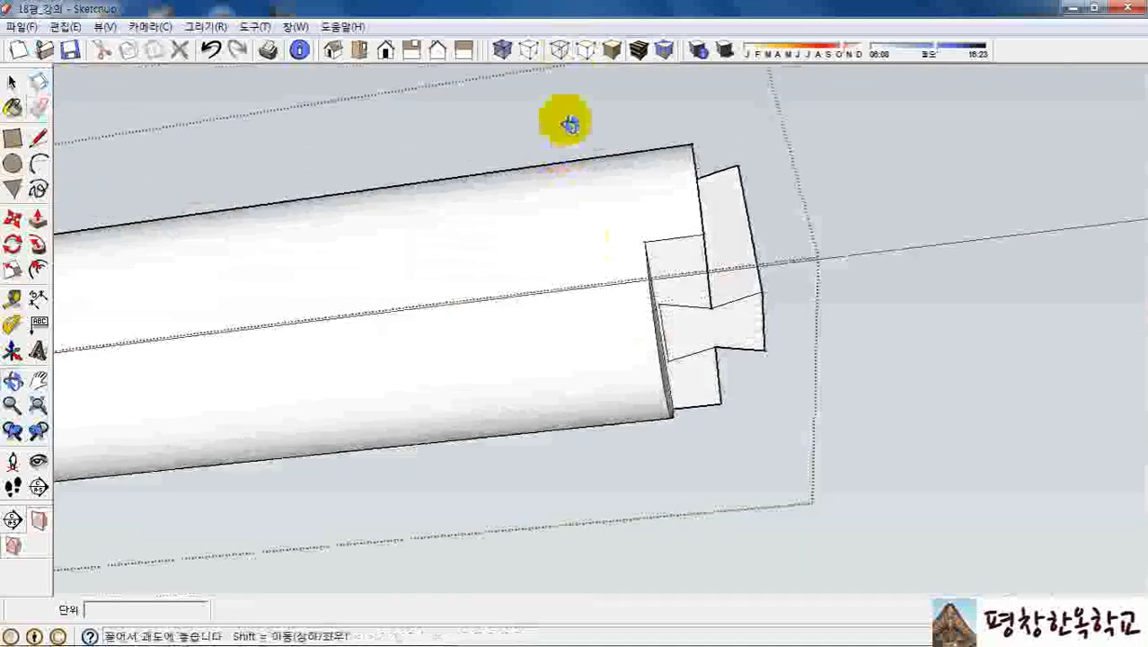
Erase the leftover dovetail socket edges on the stepped lap face behind the tenon at the purlin's end.
scroll(666, 389, up, 6)
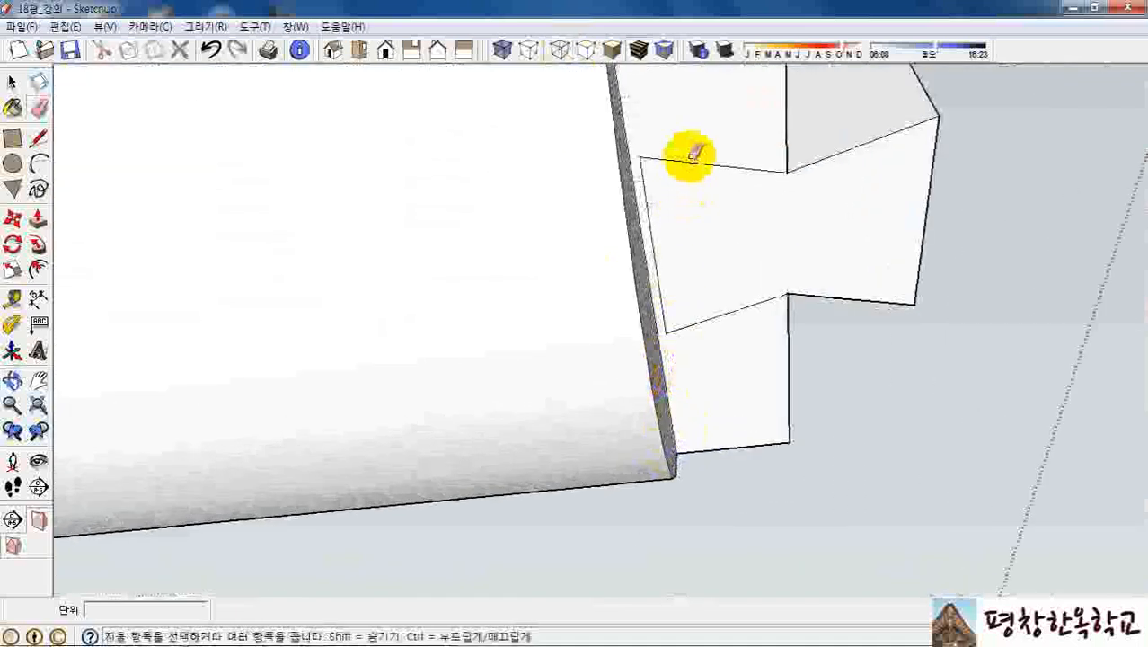
drag(692, 156, 679, 184)
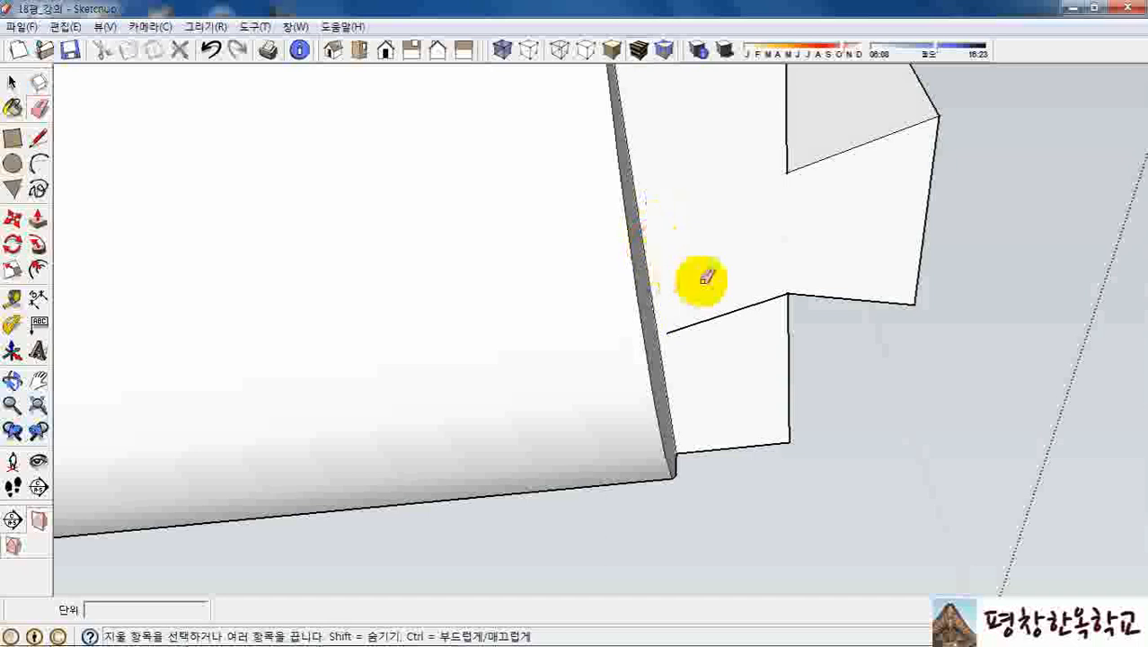
scroll(858, 258, down, 10)
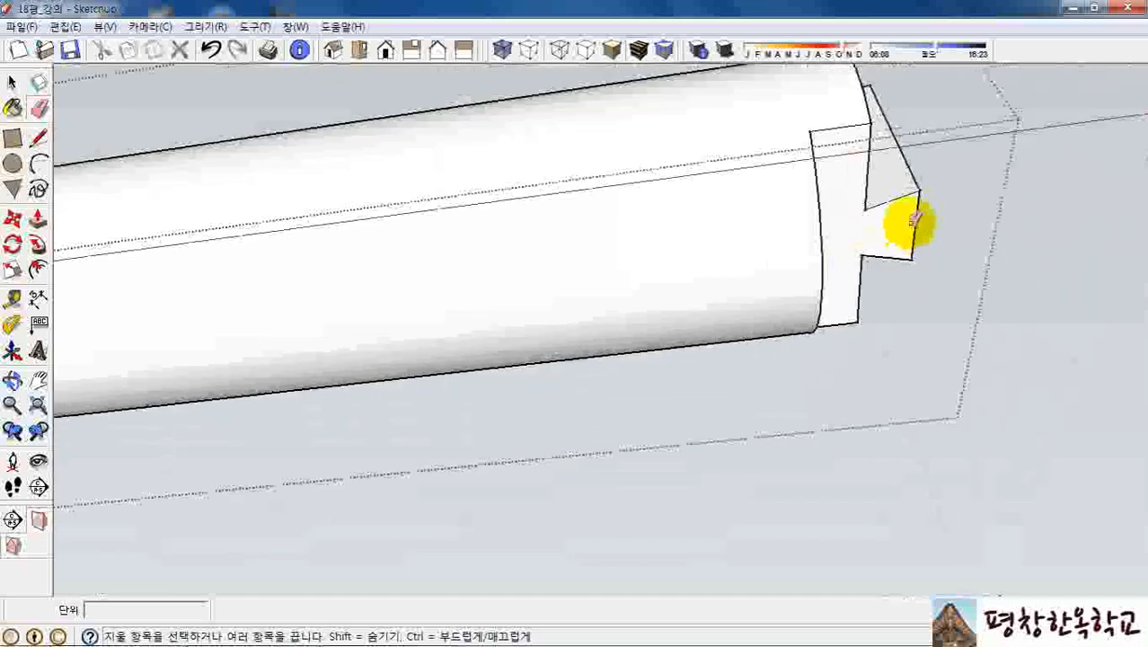
scroll(902, 185, down, 4)
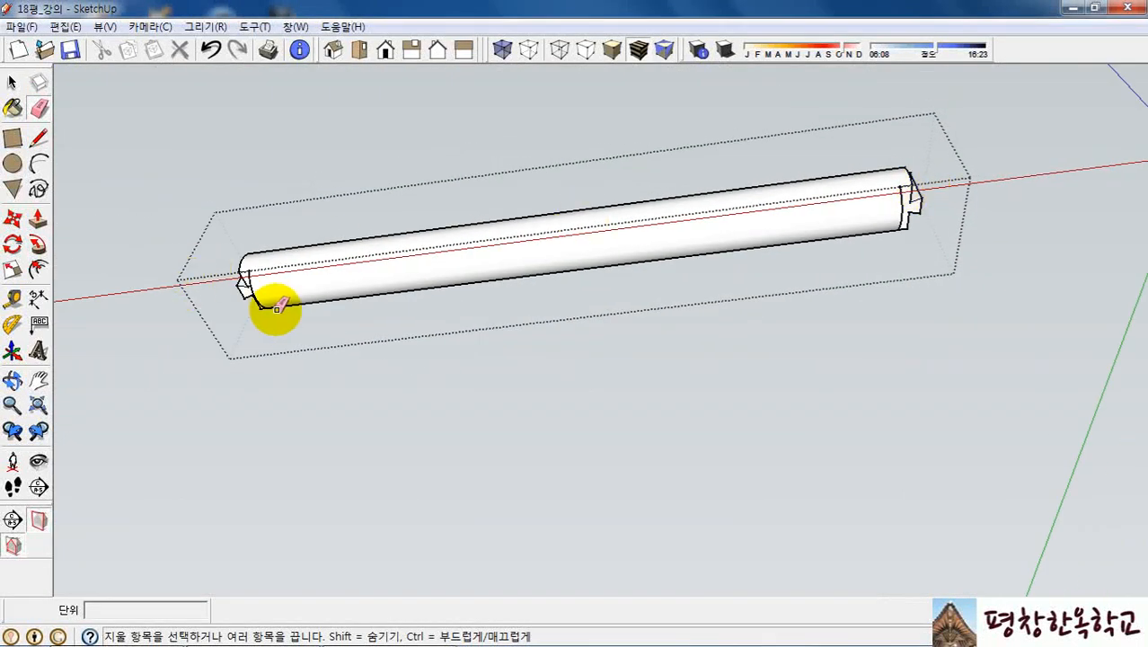
Erase the leftover socket outline on the lap face at the purlin's opposite end and finish editing the purlin.
mouse_move(271, 305)
middle_down()
mouse_move(525, 231)
mouse_move(597, 303)
middle_up()
scroll(597, 302, up, 3)
scroll(631, 361, down, 3)
middle_drag(631, 361, 391, 161)
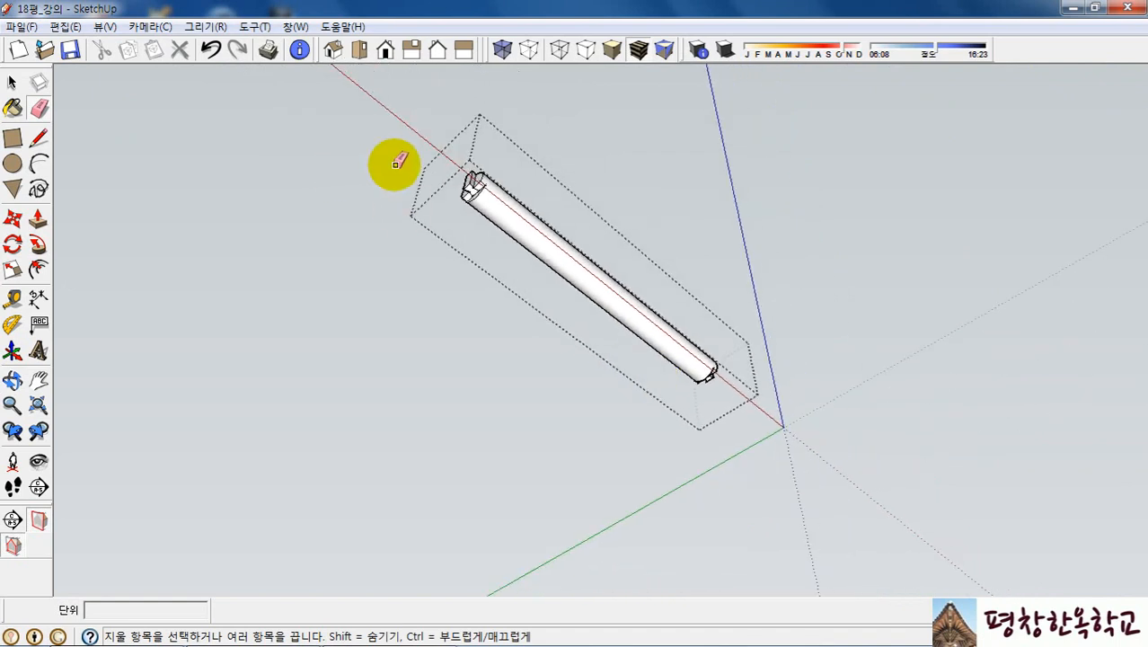
scroll(466, 186, up, 5)
scroll(500, 204, up, 6)
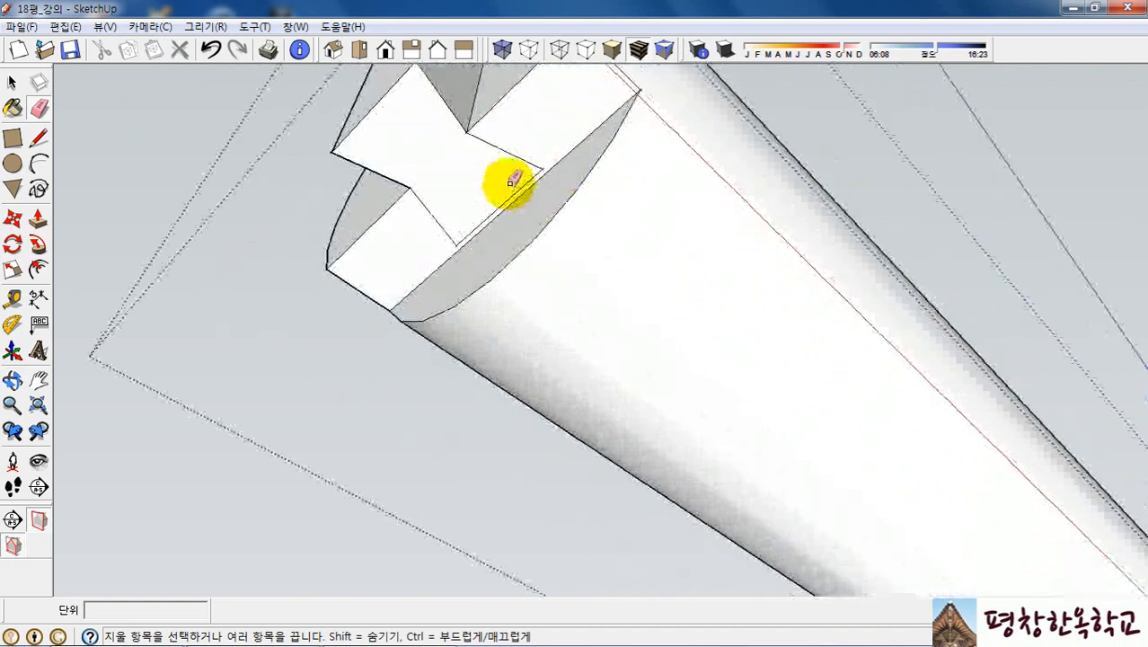
mouse_move(429, 210)
mouse_down()
mouse_move(510, 117)
mouse_move(508, 193)
mouse_up()
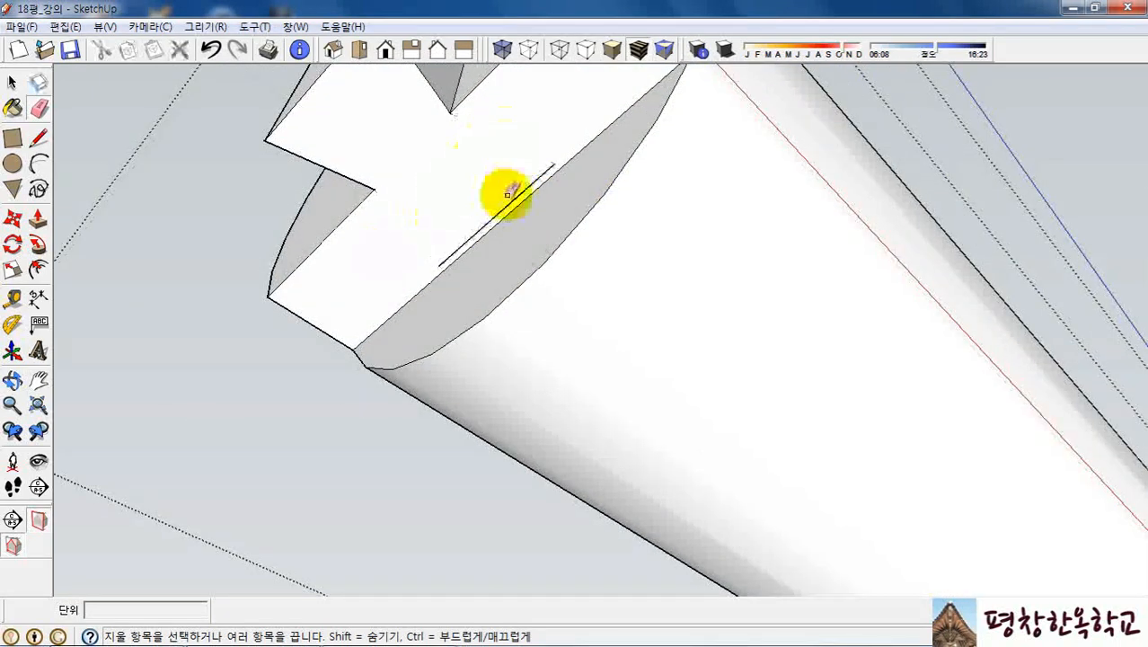
click(508, 203)
middle_drag(518, 199, 427, 309)
scroll(466, 249, down, 5)
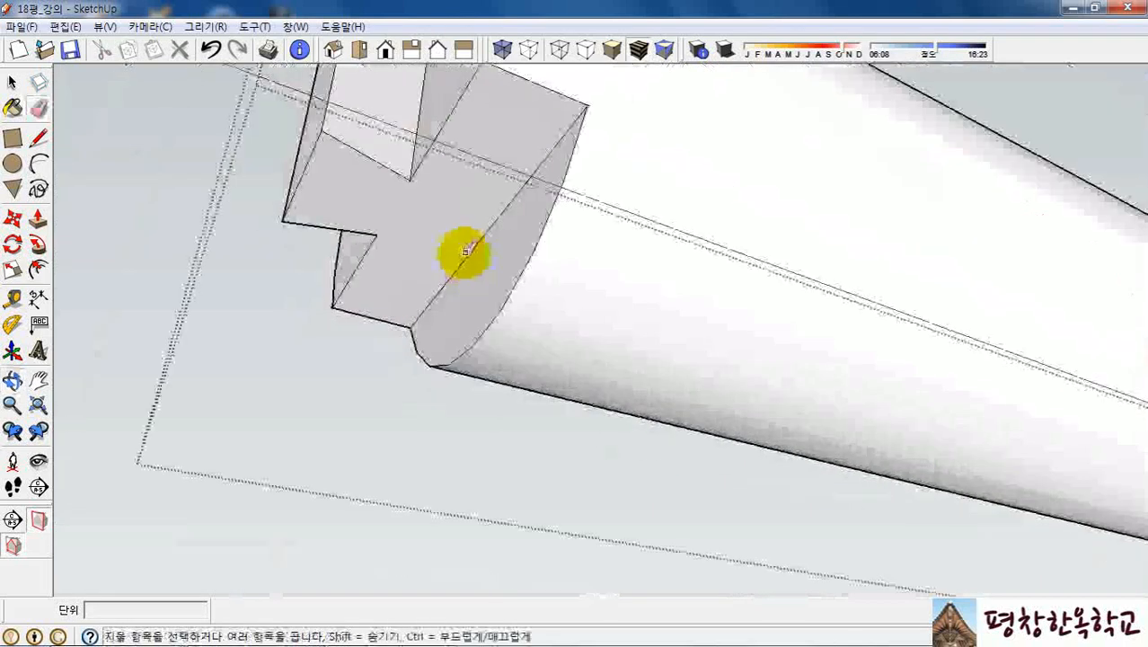
mouse_move(473, 252)
middle_down()
mouse_move(468, 307)
mouse_move(532, 179)
mouse_move(493, 338)
mouse_move(586, 212)
middle_up()
key(space)
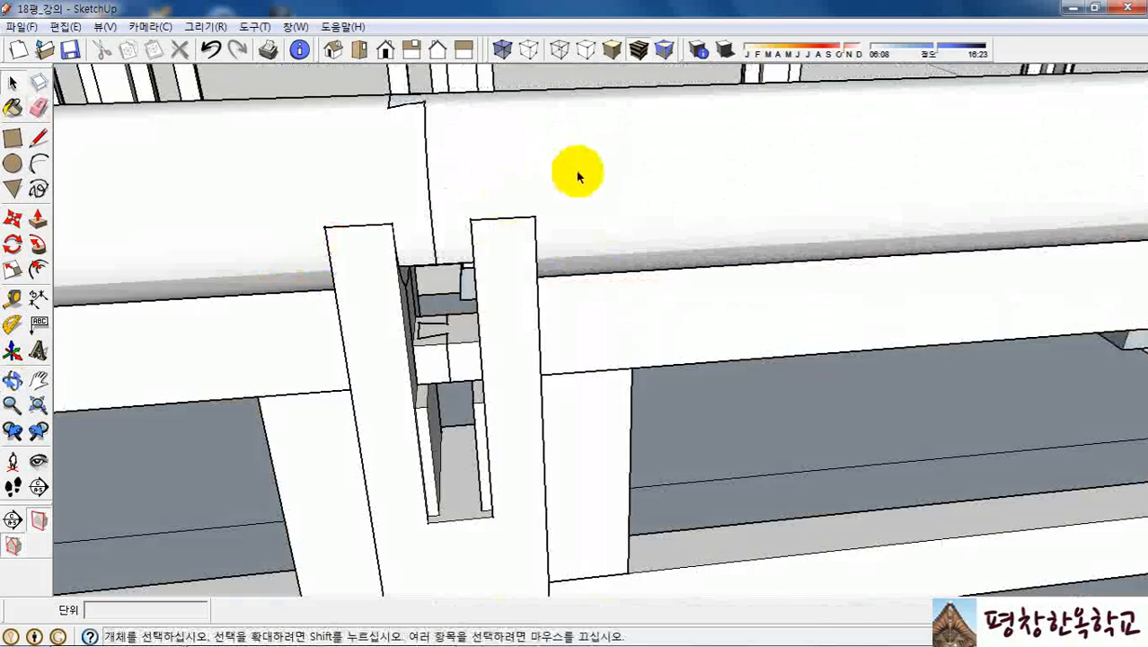
Copy all four purlins of the front purlin line together onto the rear wall of the frame, then clear the selection.
scroll(537, 186, down, 2)
scroll(499, 205, down, 4)
middle_drag(492, 225, 585, 267)
scroll(583, 265, down, 5)
middle_drag(866, 231, 949, 248)
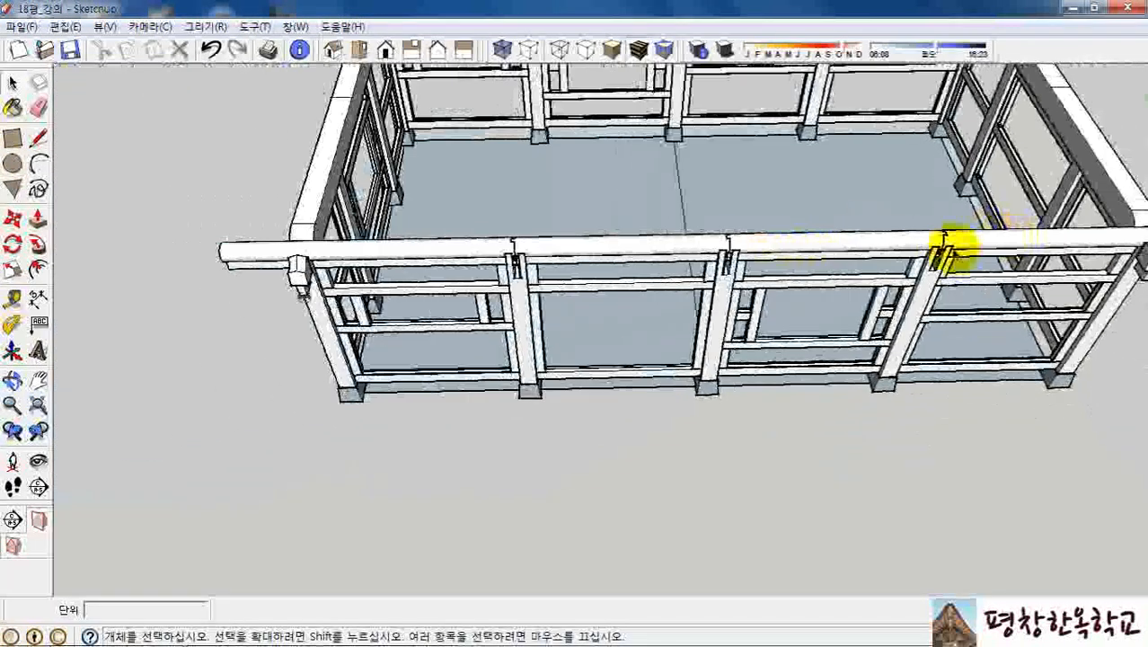
scroll(781, 282, down, 3)
scroll(781, 273, up, 3)
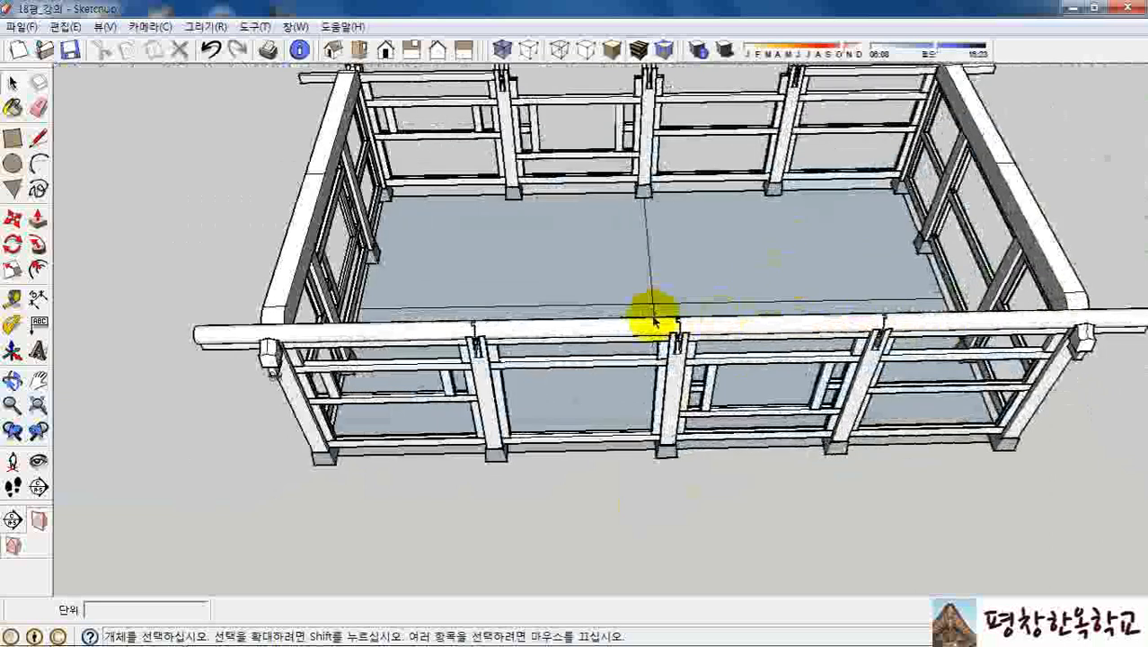
click(433, 331)
ctrl+click(683, 329)
ctrl+click(853, 323)
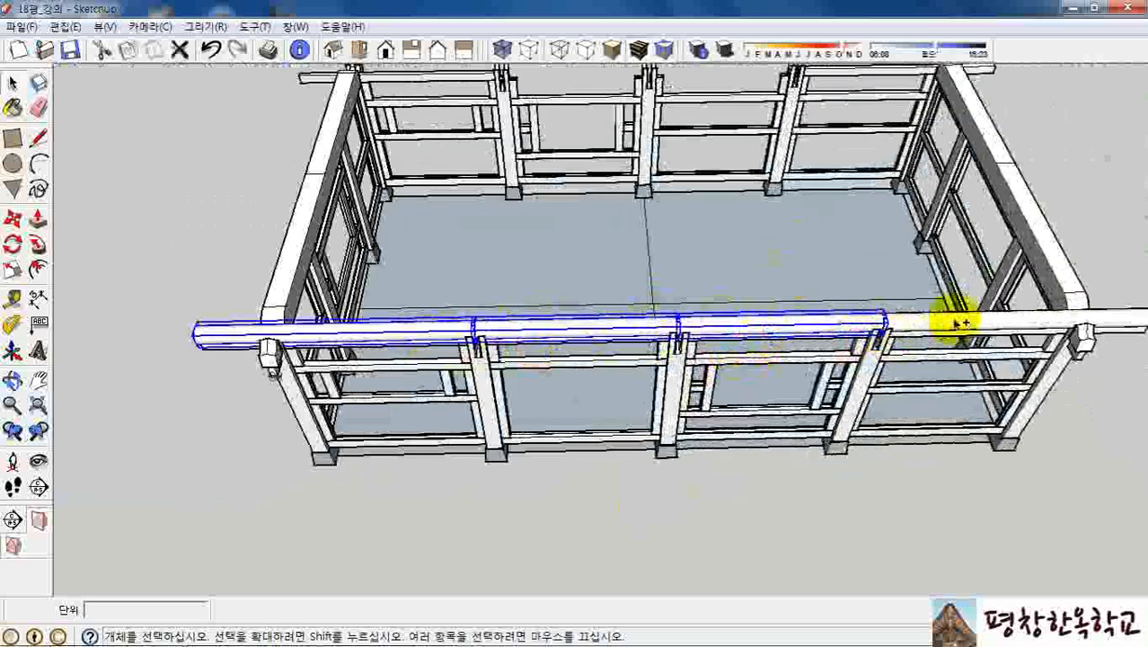
ctrl+click(971, 325)
scroll(790, 258, up, 5)
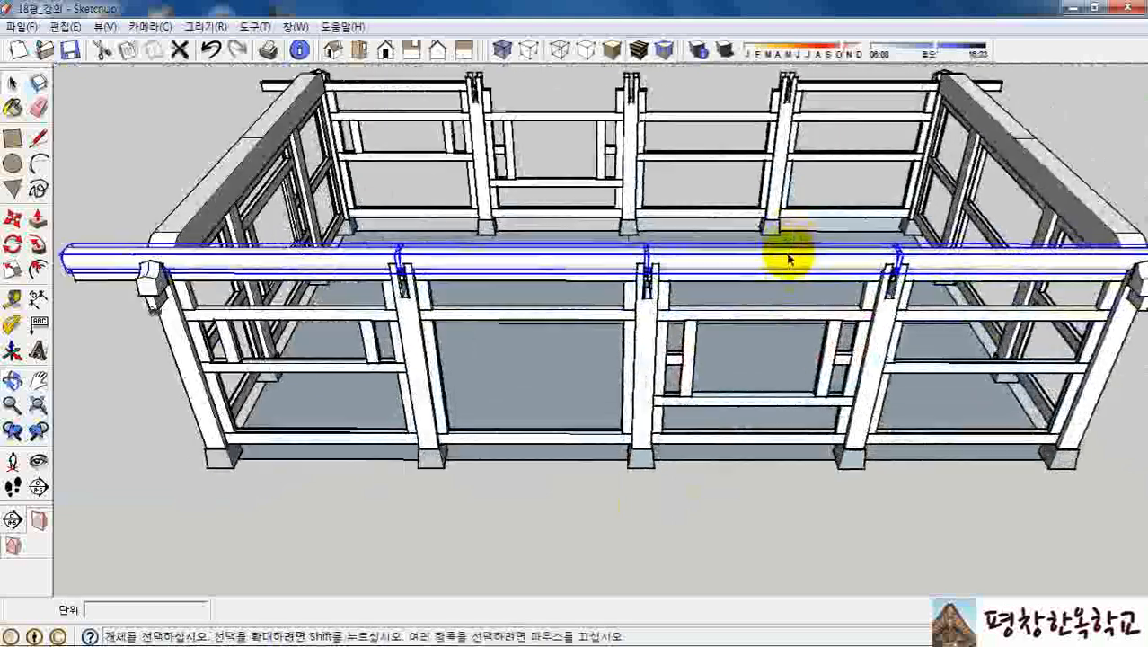
scroll(763, 256, up, 3)
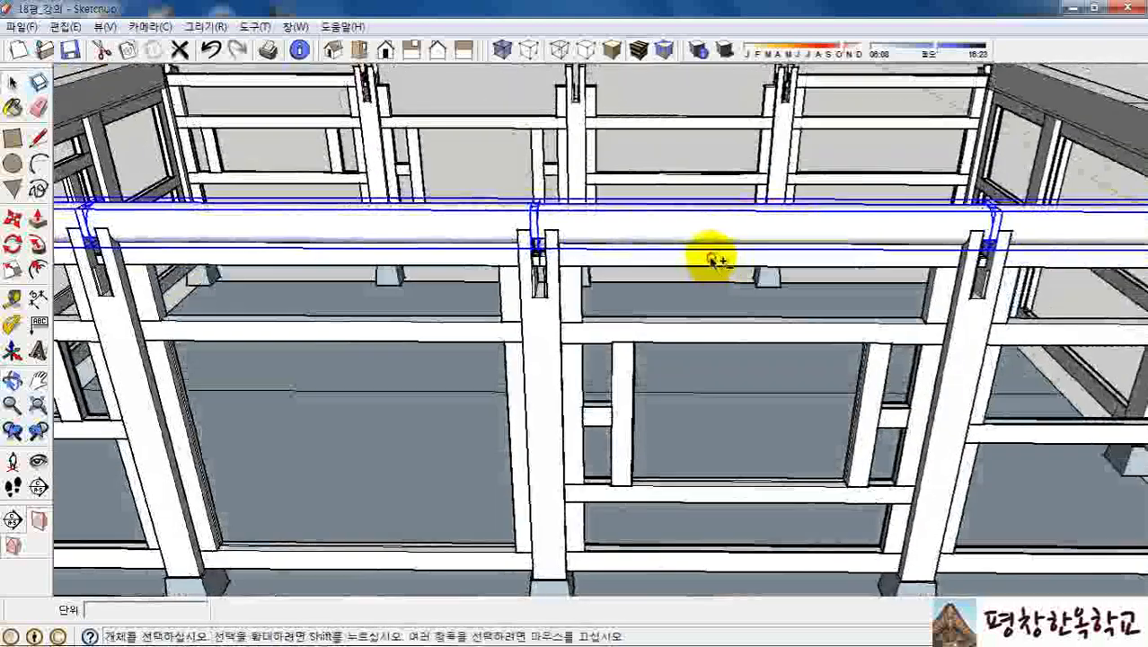
middle_drag(679, 251, 729, 370)
scroll(992, 310, down, 3)
middle_drag(673, 335, 752, 418)
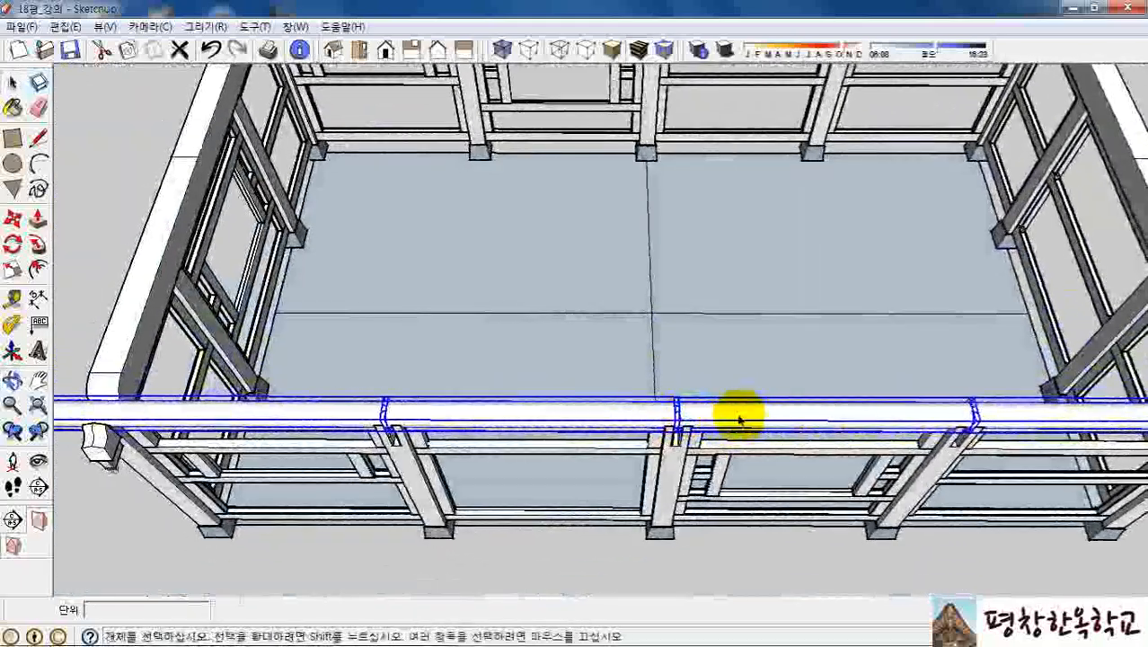
key(m)
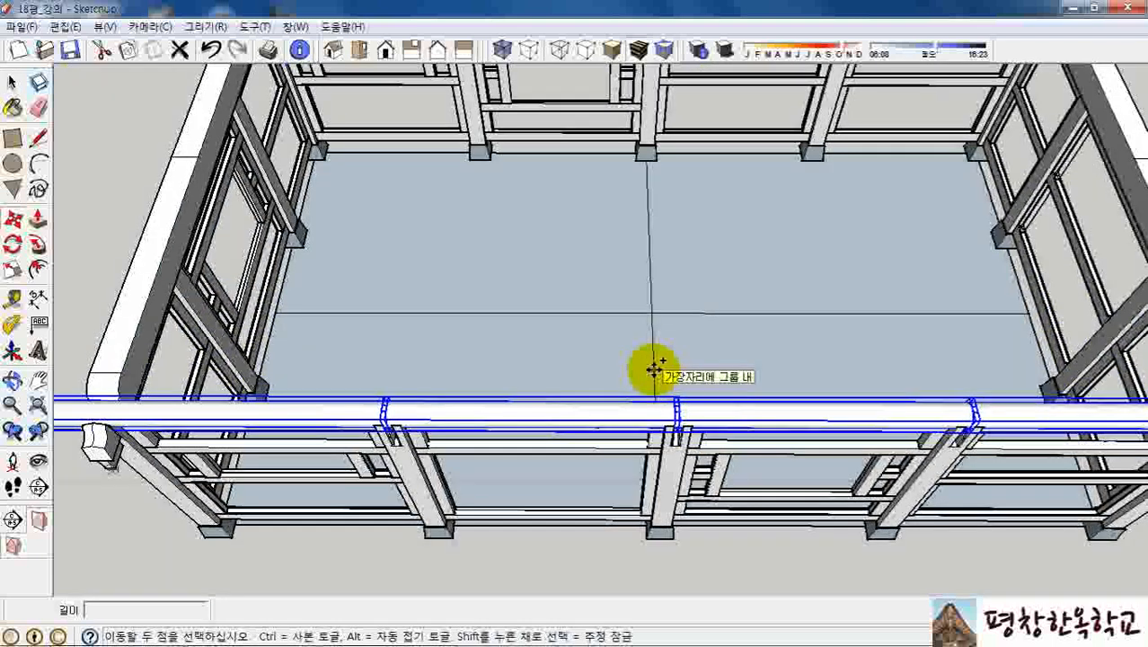
click(654, 368)
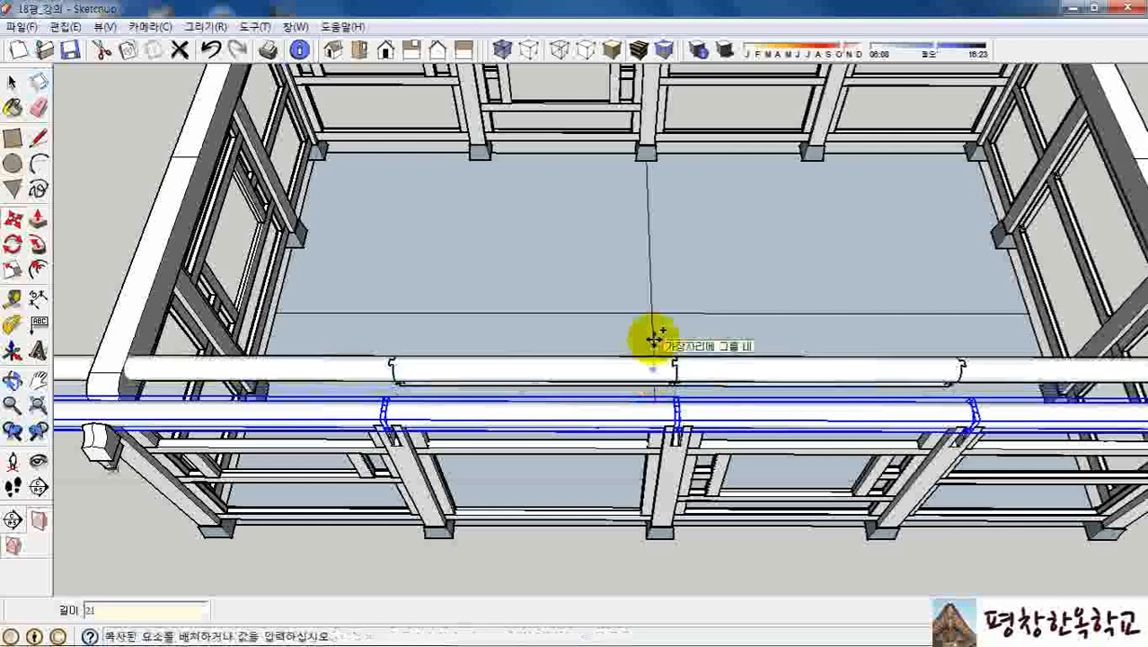
scroll(654, 339, down, 5)
key(Return)
scroll(653, 456, down, 3)
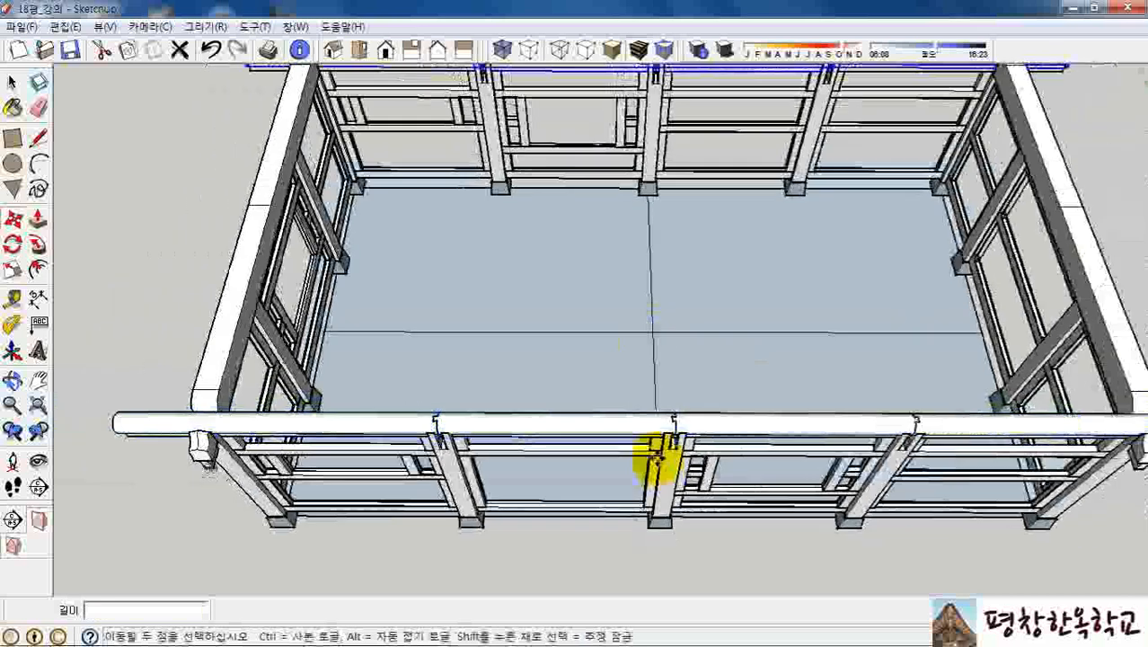
middle_drag(659, 457, 709, 418)
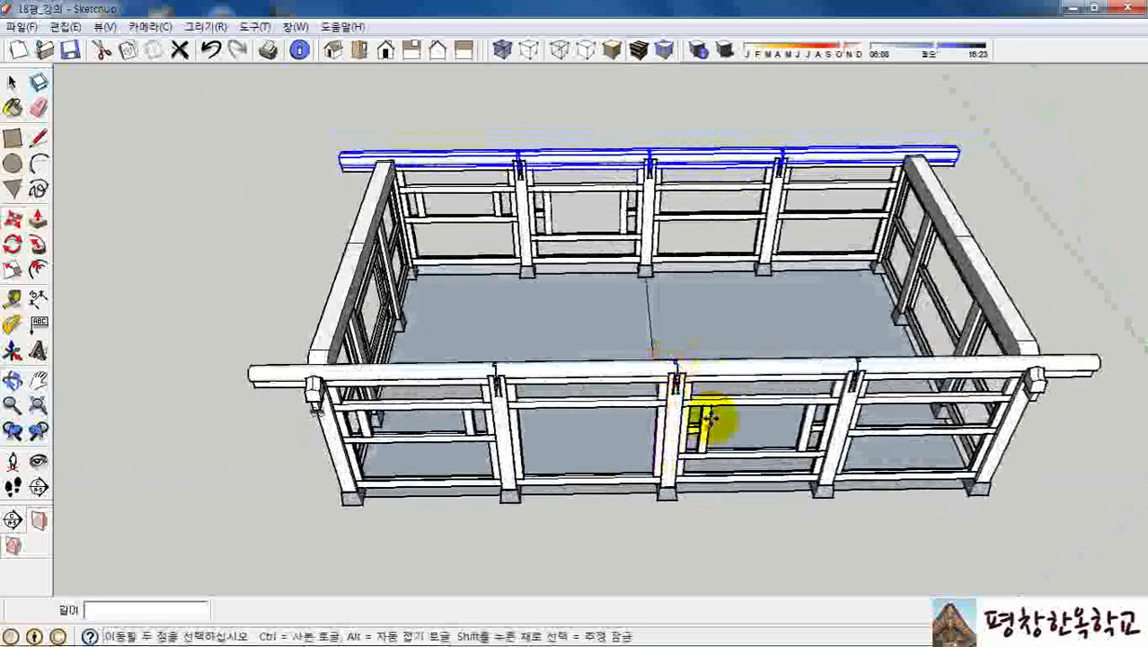
key(space)
click(232, 325)
middle_drag(725, 366, 761, 469)
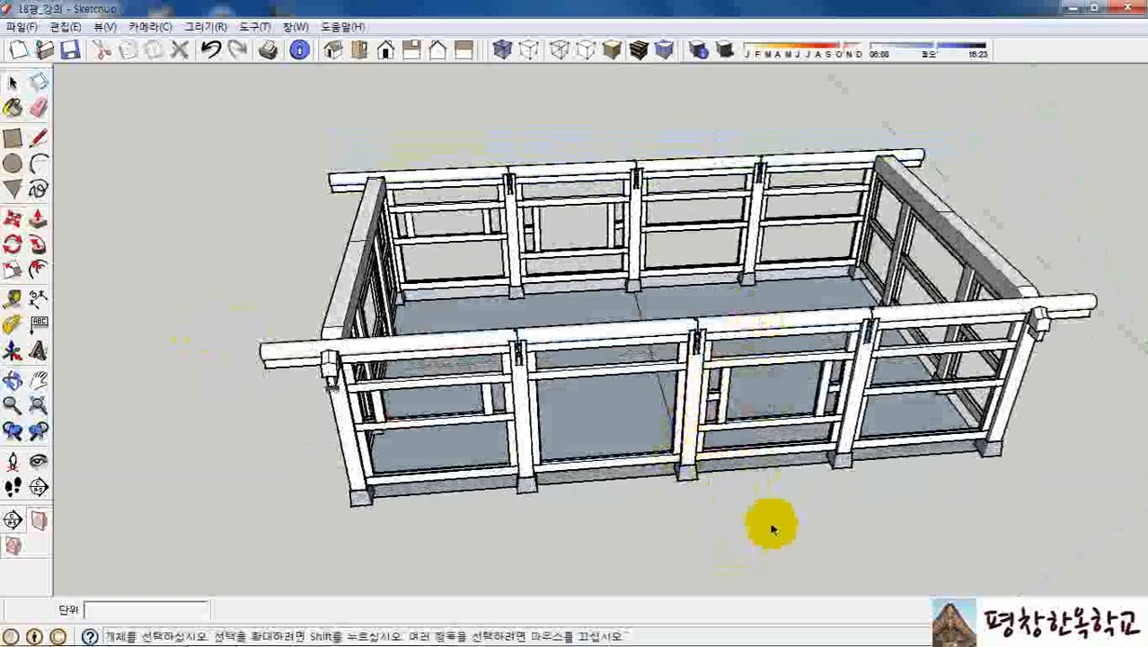